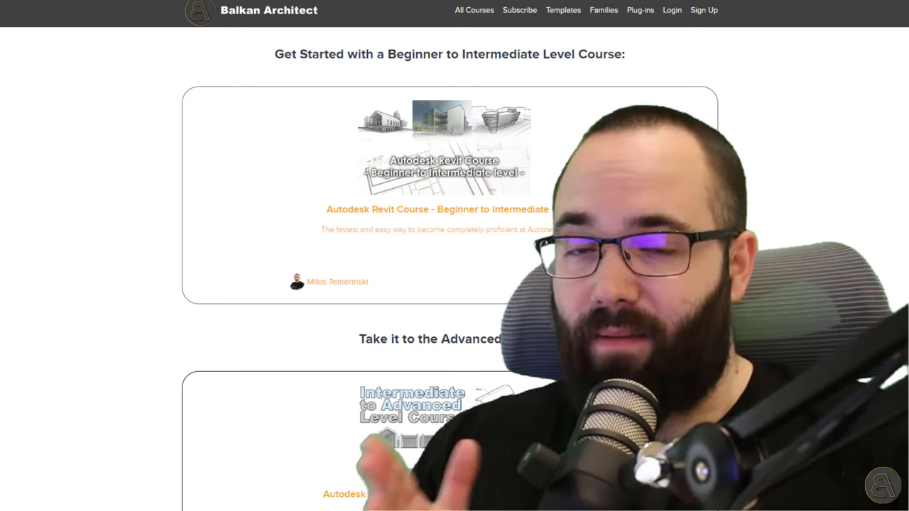
Scroll through the Balkan Architect course list
scroll(449, 270, "down", 3)
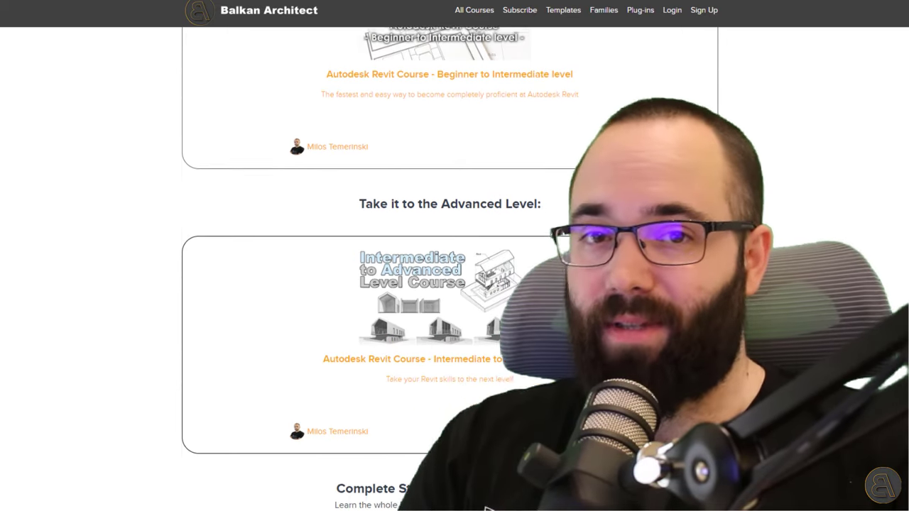
scroll(450, 270, "down", 3)
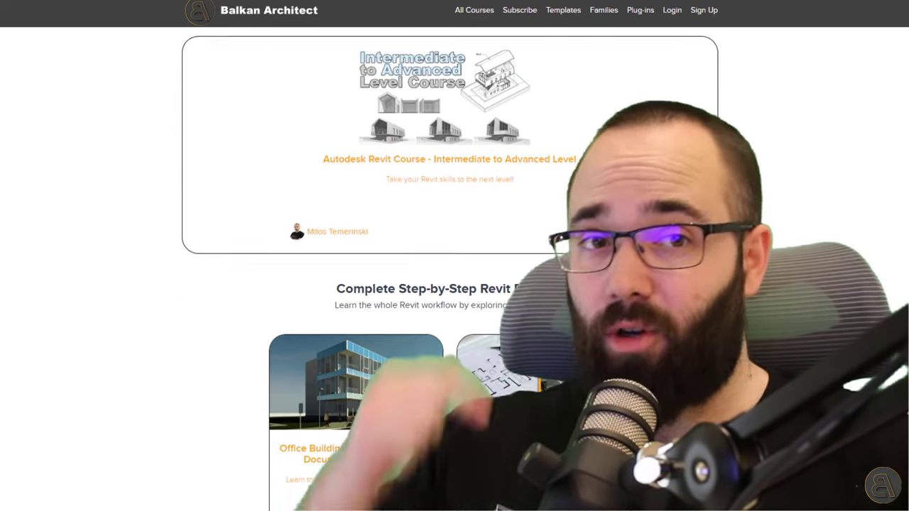
scroll(449, 270, "down", 2)
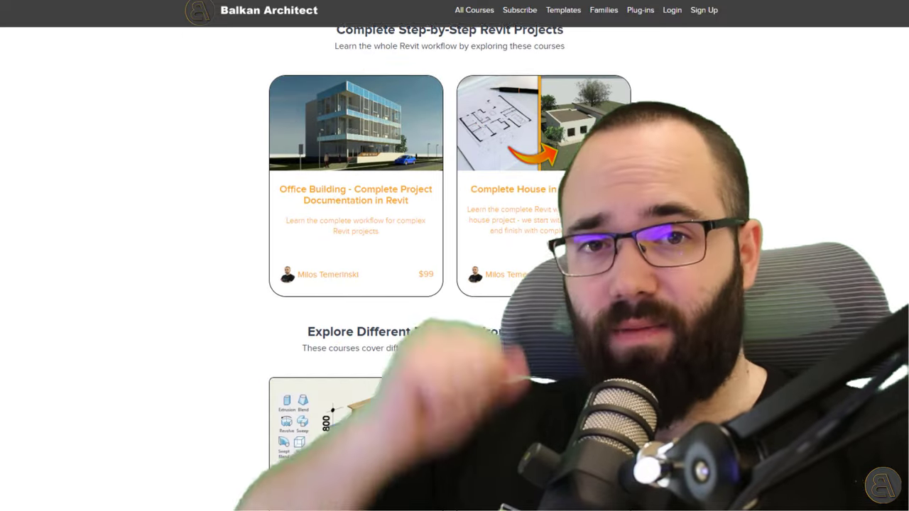
scroll(449, 270, "down", 5)
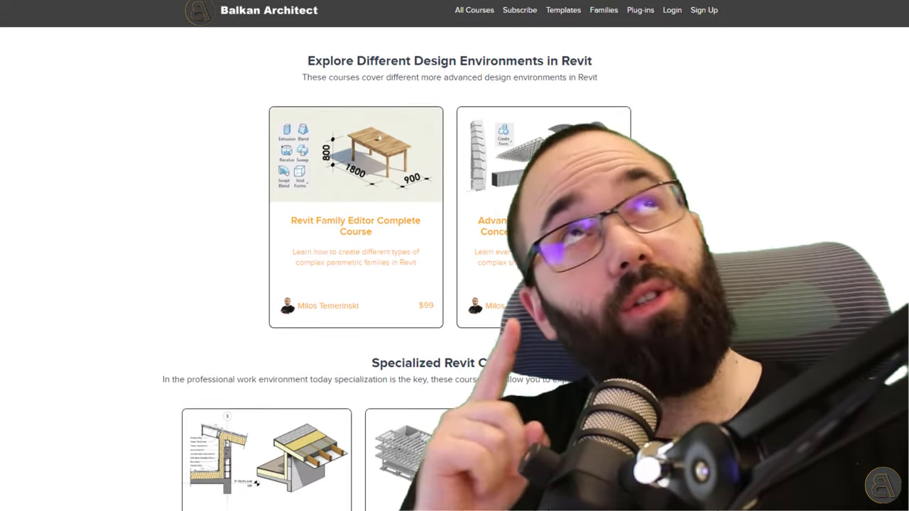
scroll(449, 270, "down", 3)
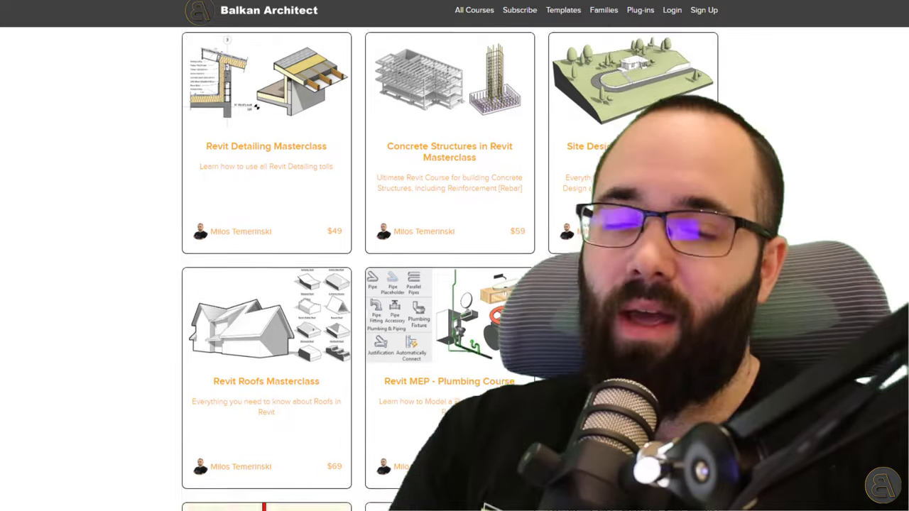
scroll(449, 270, "down", 2)
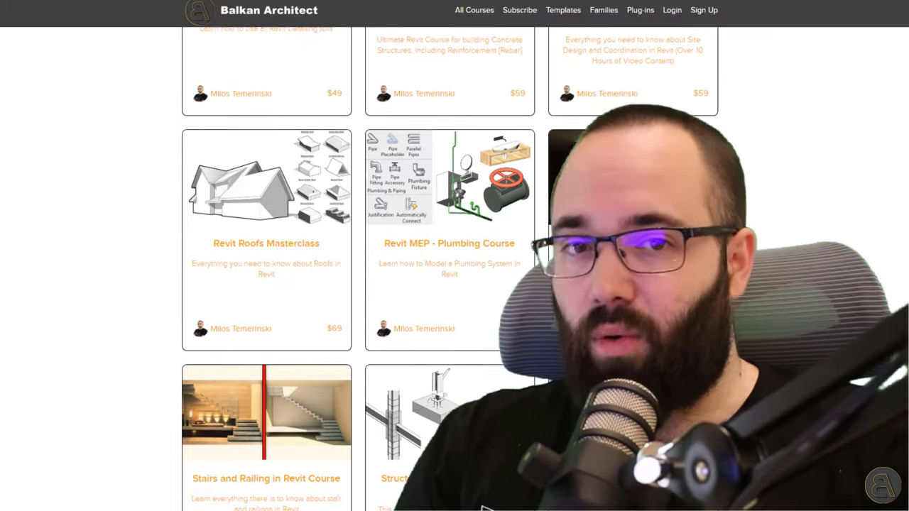
scroll(449, 270, "down", 3)
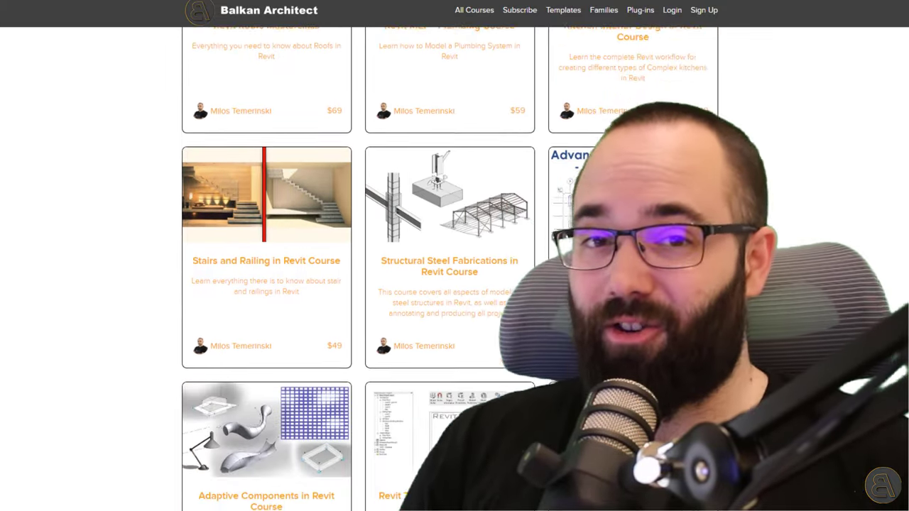
scroll(450, 270, "down", 3)
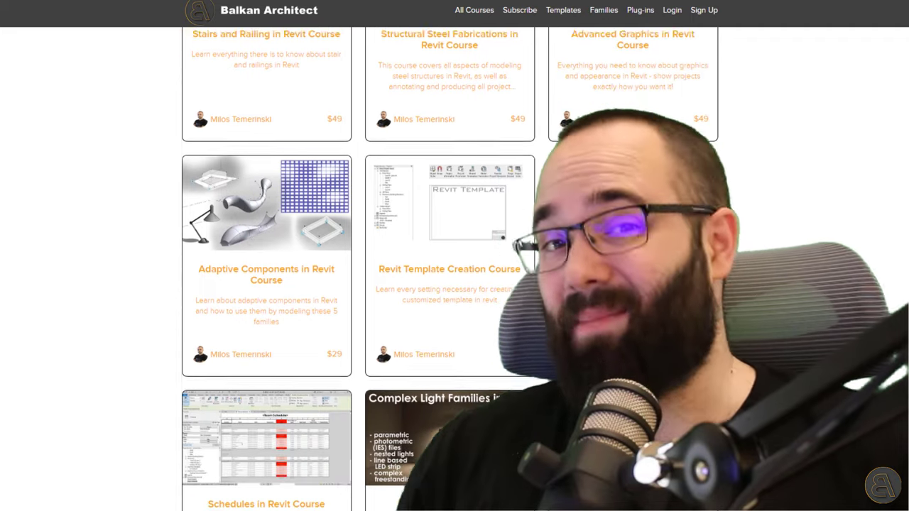
scroll(449, 270, "down", 1)
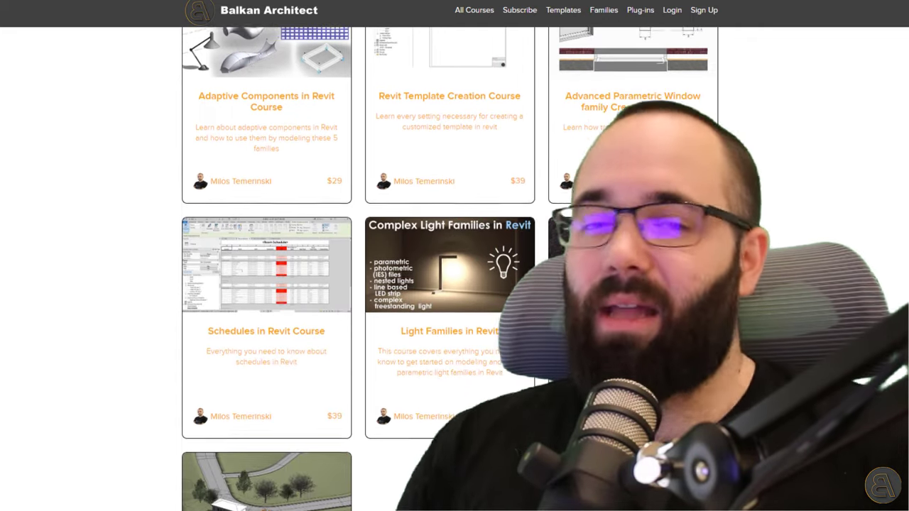
scroll(449, 270, "up", 1)
scroll(450, 269, "up", 5)
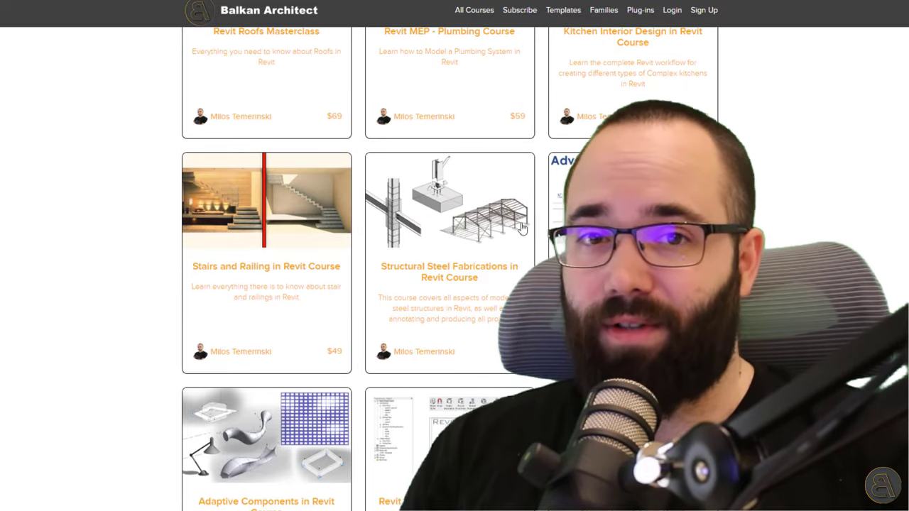
Open the Stairs and Railing in Revit course page and browse its content
left_click(266, 199)
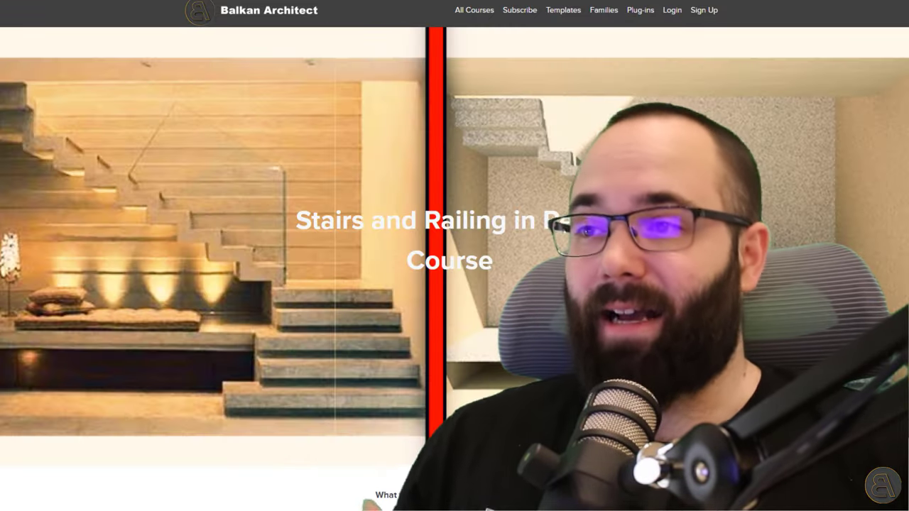
scroll(449, 270, "down", 6)
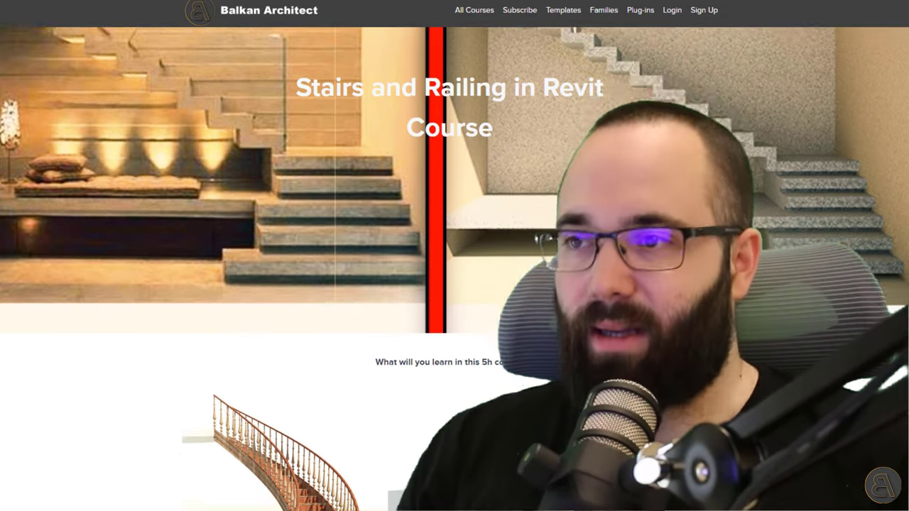
scroll(450, 270, "down", 4)
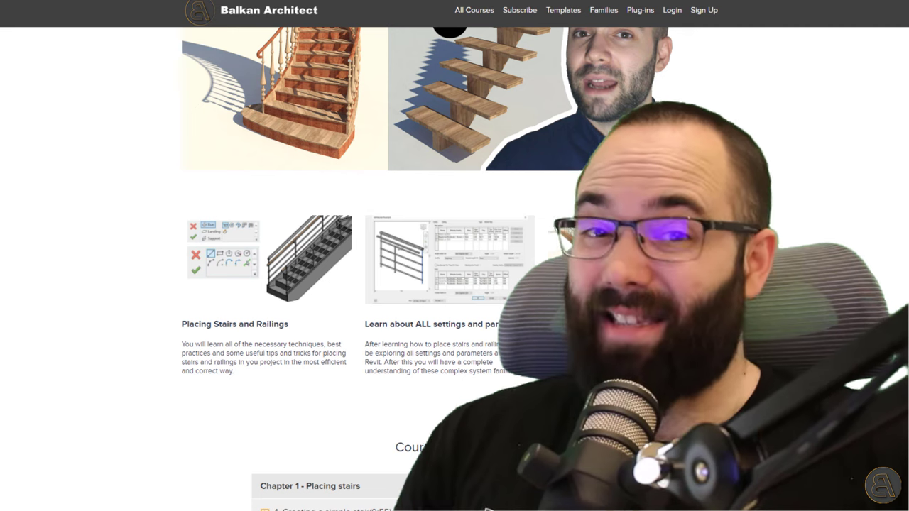
scroll(450, 270, "up", 5)
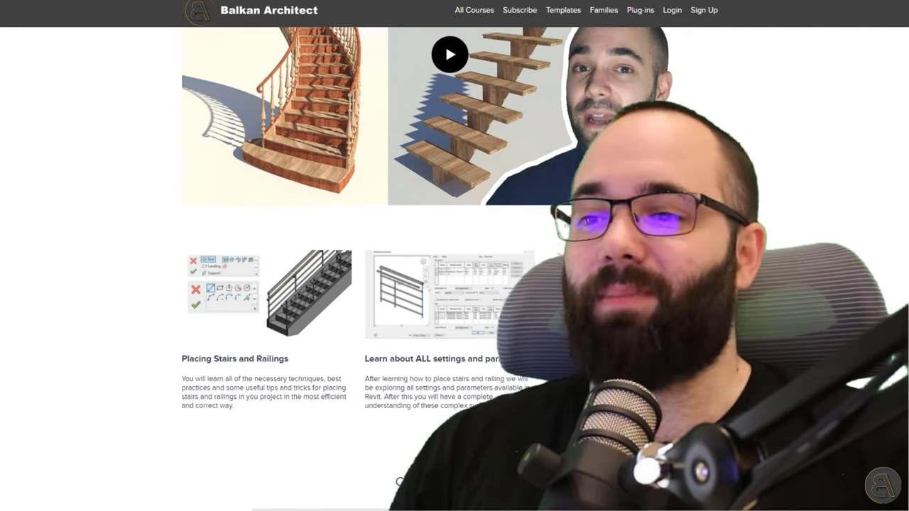
scroll(450, 270, "up", 4)
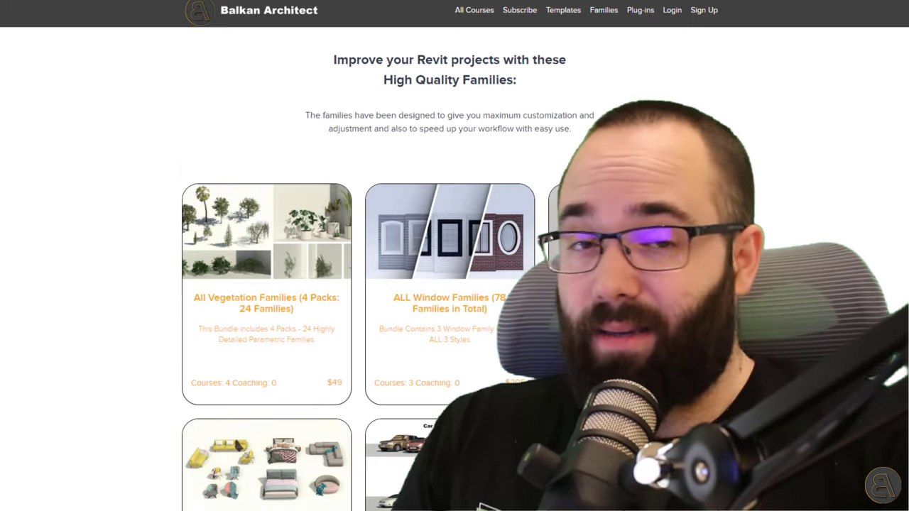
scroll(450, 270, "down", 3)
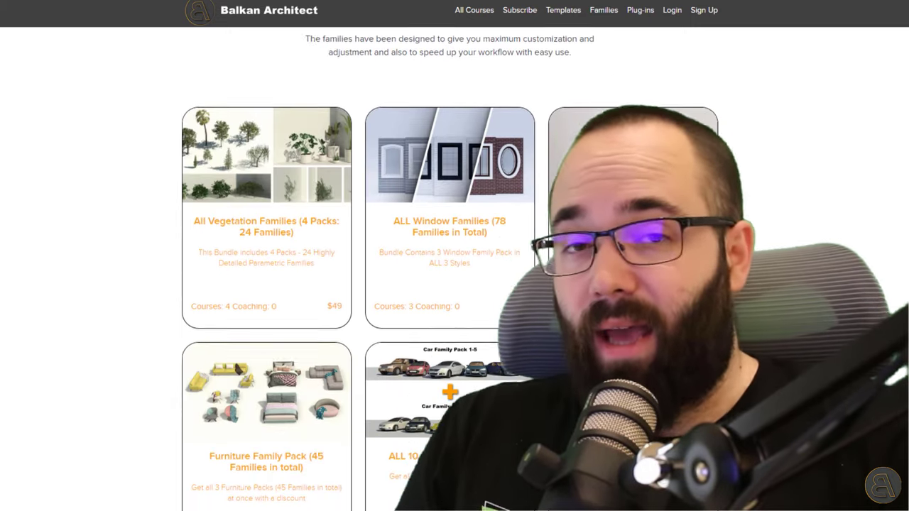
scroll(703, 62, "down", 5)
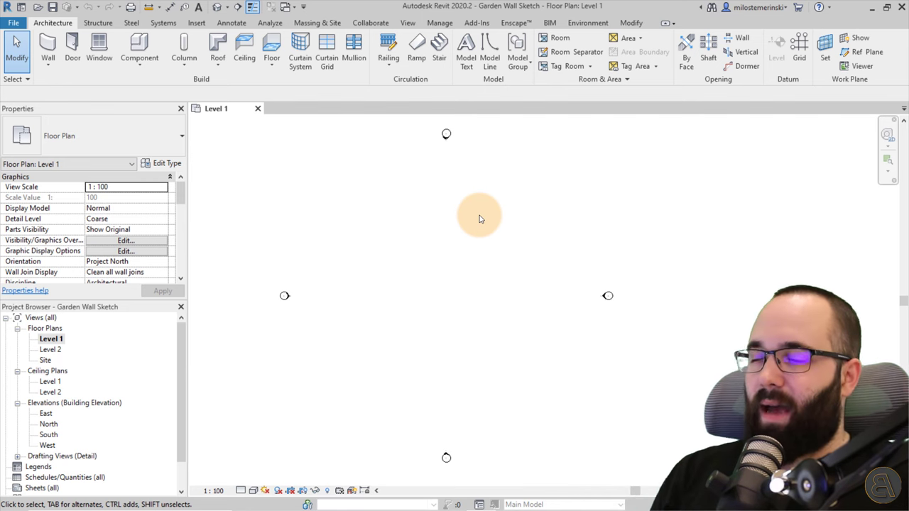
Create drafting view 'Drafting 2' from the View tab, keeping the 1:10 scale
left_click(409, 24)
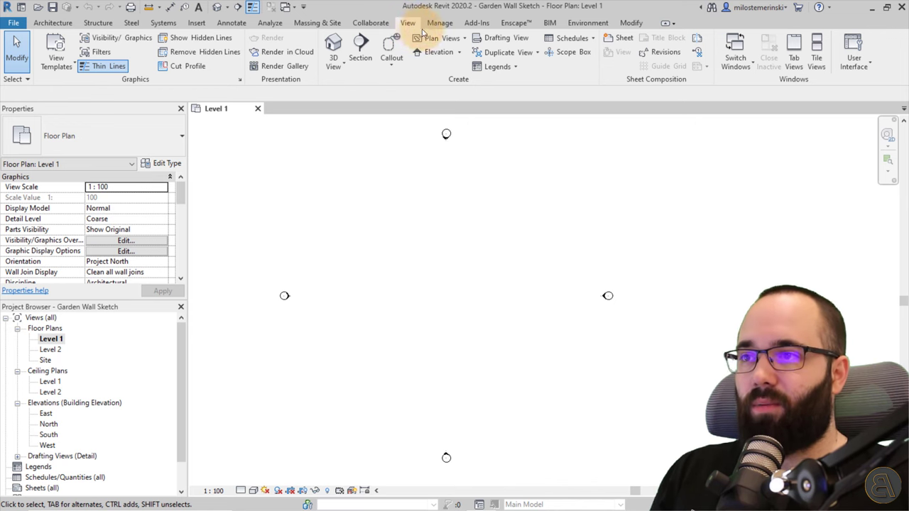
left_click(488, 41)
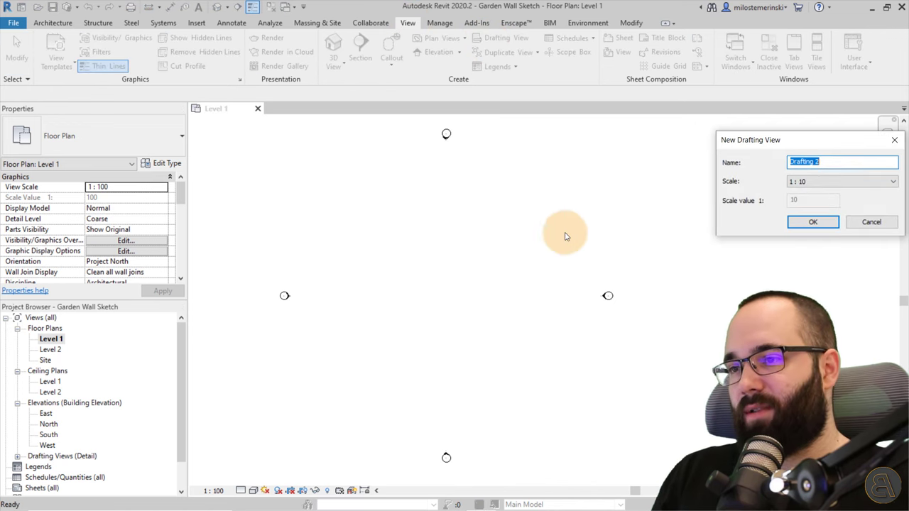
left_click_drag(787, 135, 345, 160)
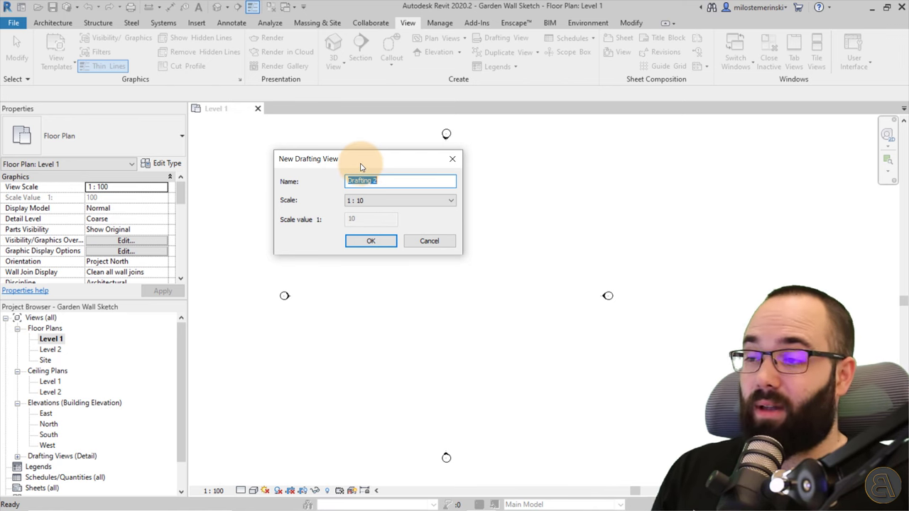
left_click(371, 240)
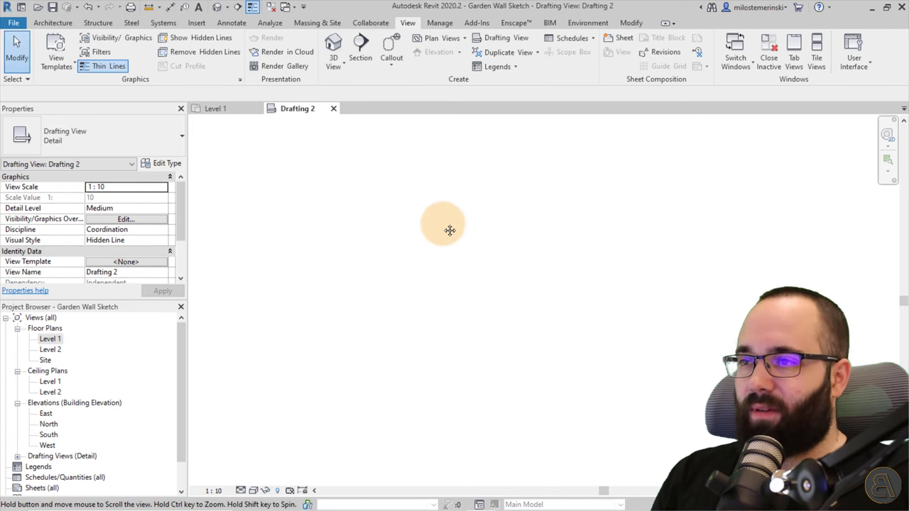
Draw chained detail lines outlining a narrow vertical stem topped by a wider T cap
left_click(234, 23)
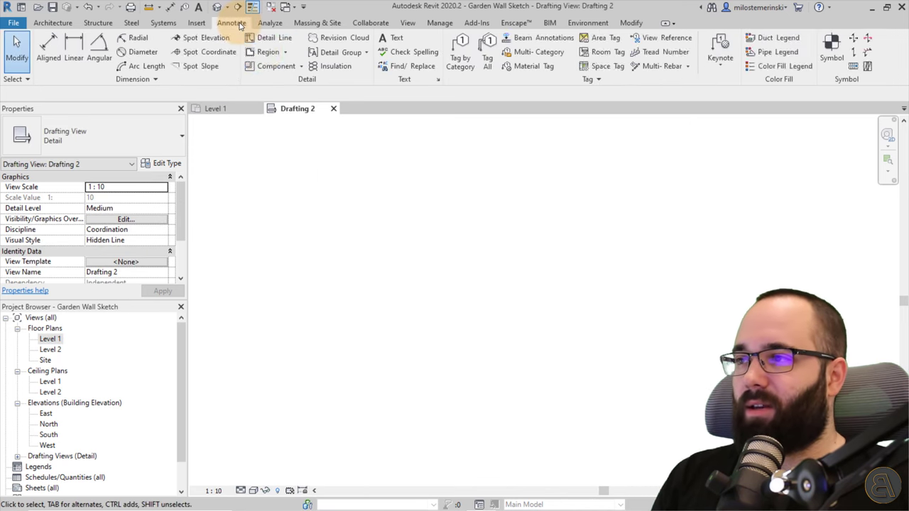
left_click(274, 38)
left_click(326, 332)
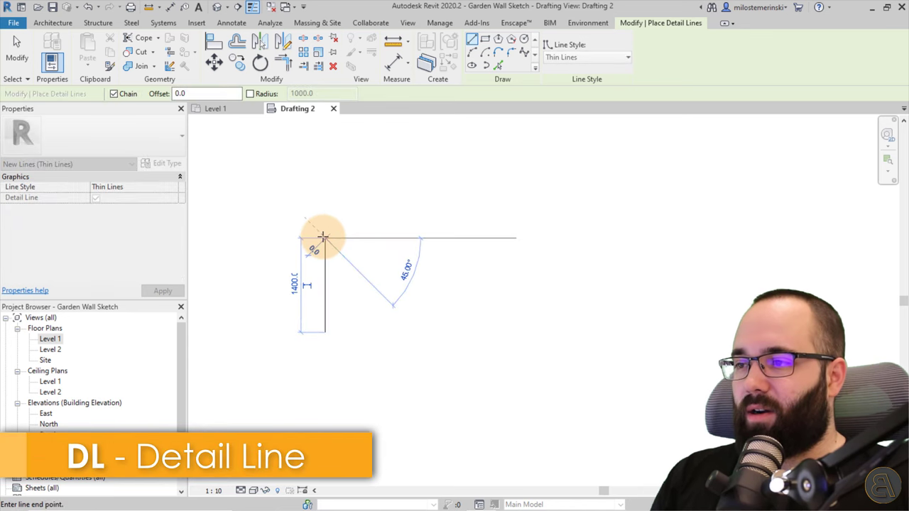
left_click(322, 241)
left_click(360, 236)
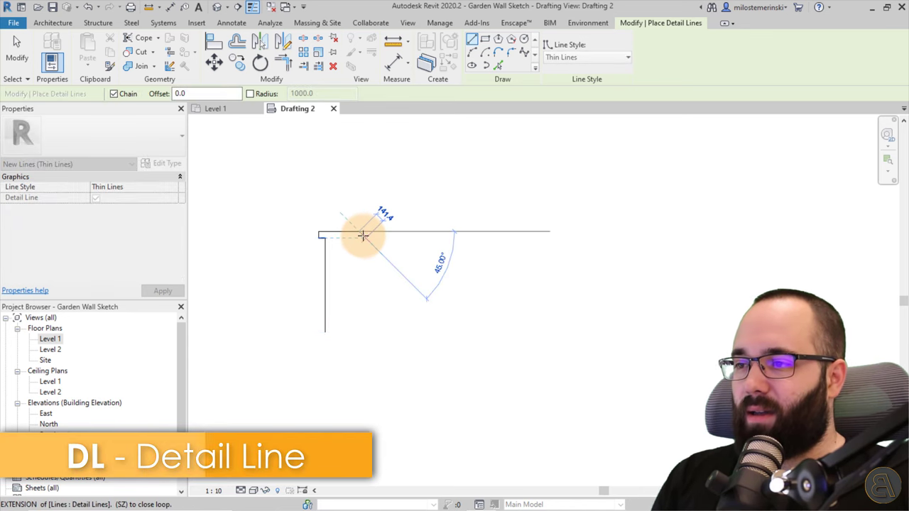
left_click(360, 239)
left_click(352, 238)
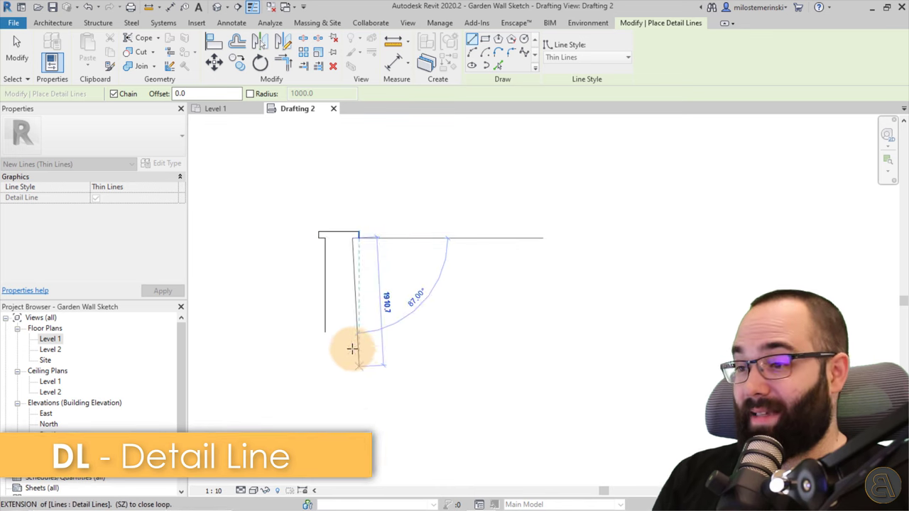
left_click(352, 332)
key("Escape")
key("Escape")
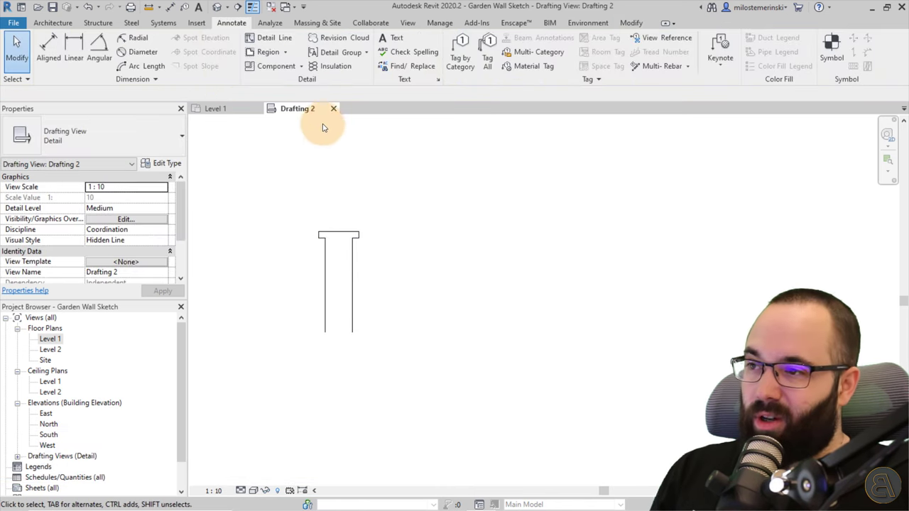
scroll(78, 410, "down", 1)
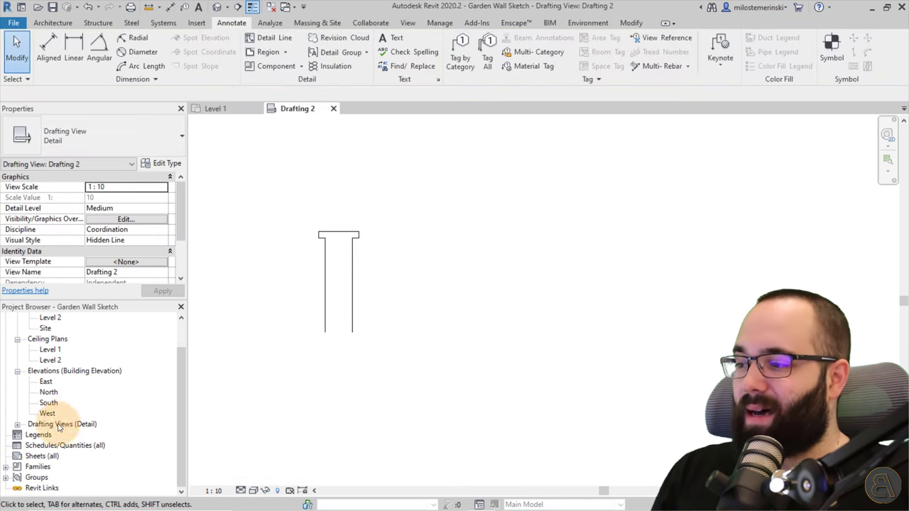
left_click(17, 424)
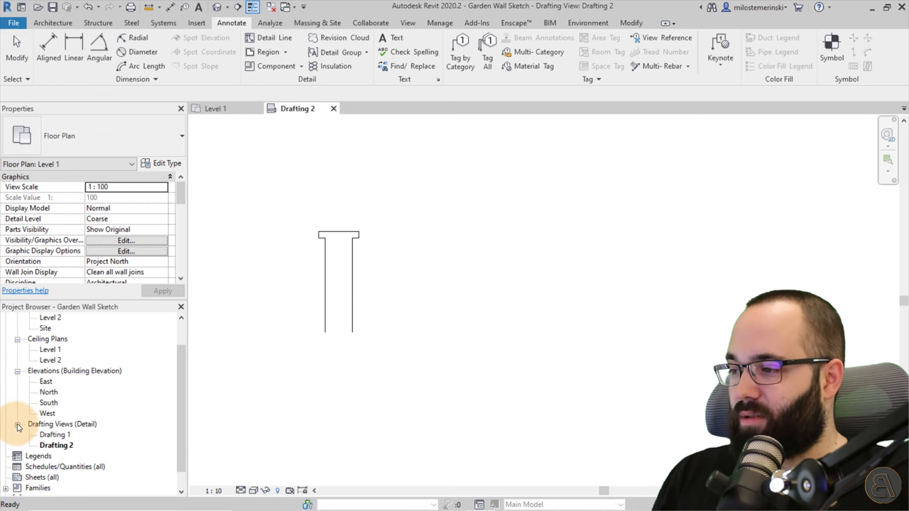
double_click(55, 435)
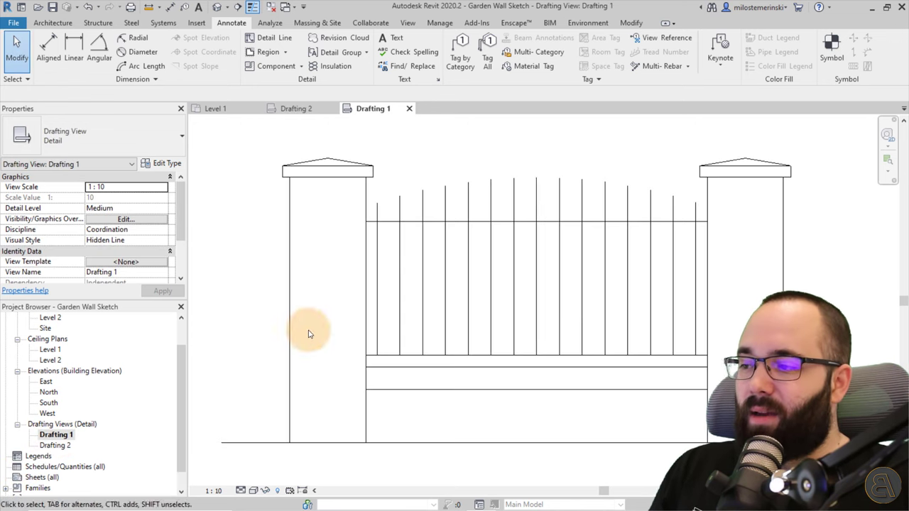
scroll(424, 320, "down", 3)
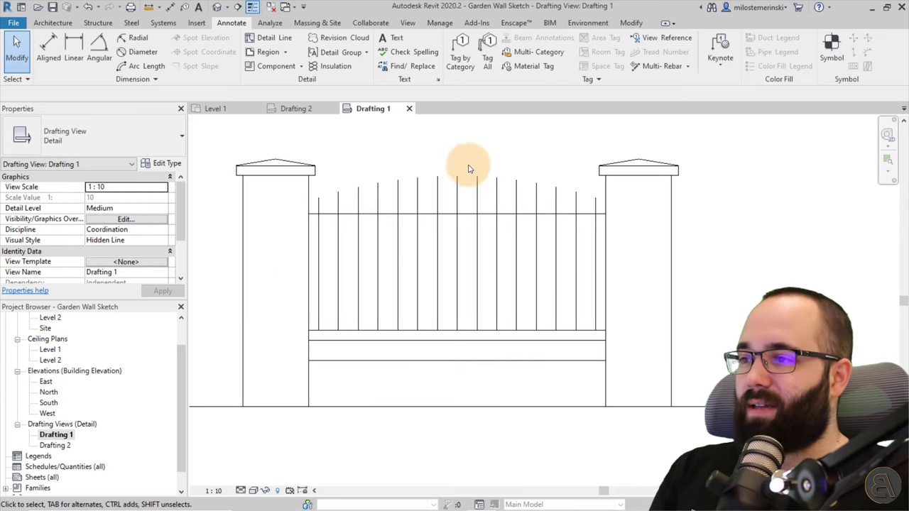
left_click(333, 108)
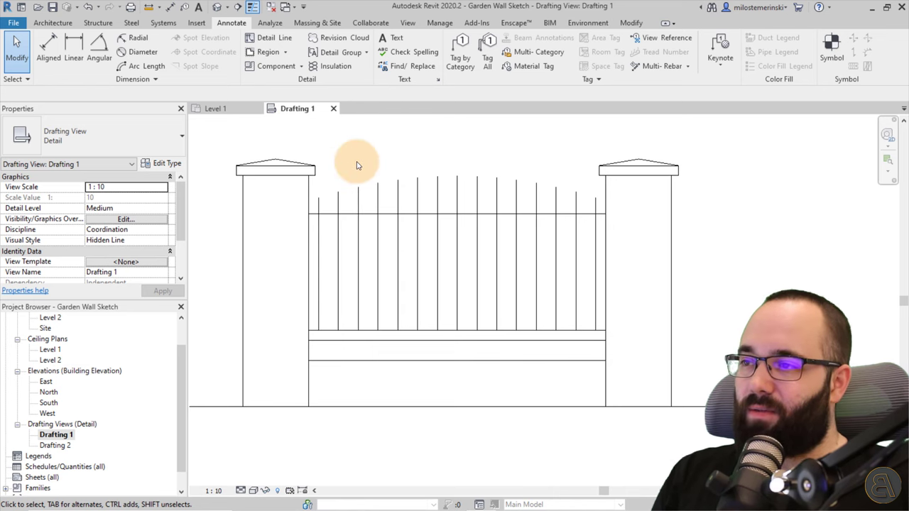
left_click(151, 6)
left_click(243, 406)
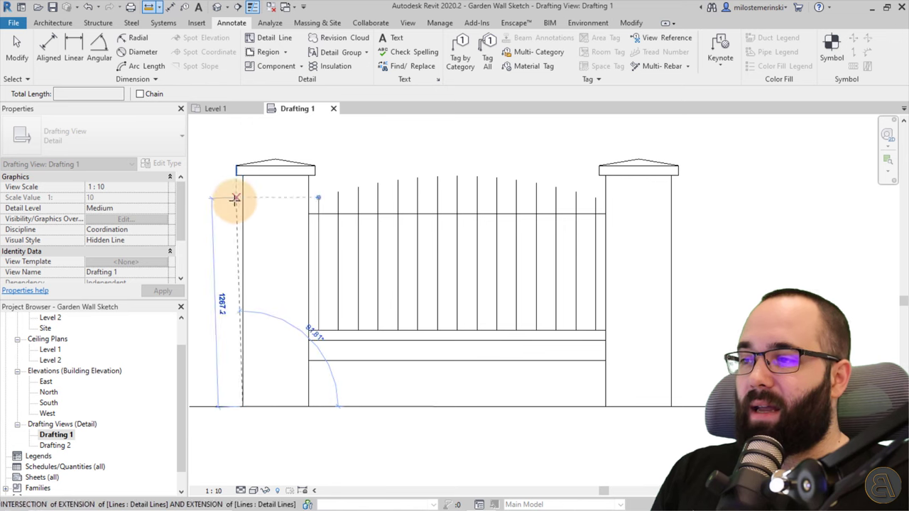
left_click(243, 407)
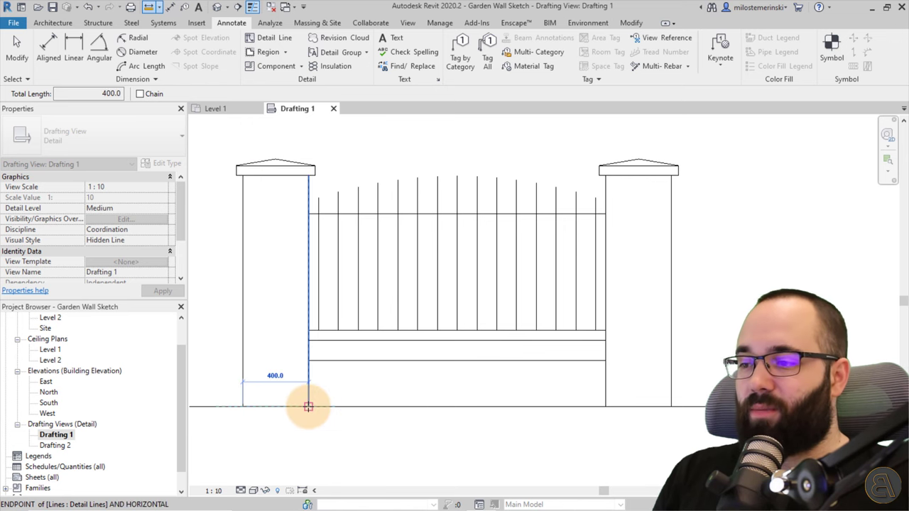
left_click(308, 405)
key("Escape")
key("Escape")
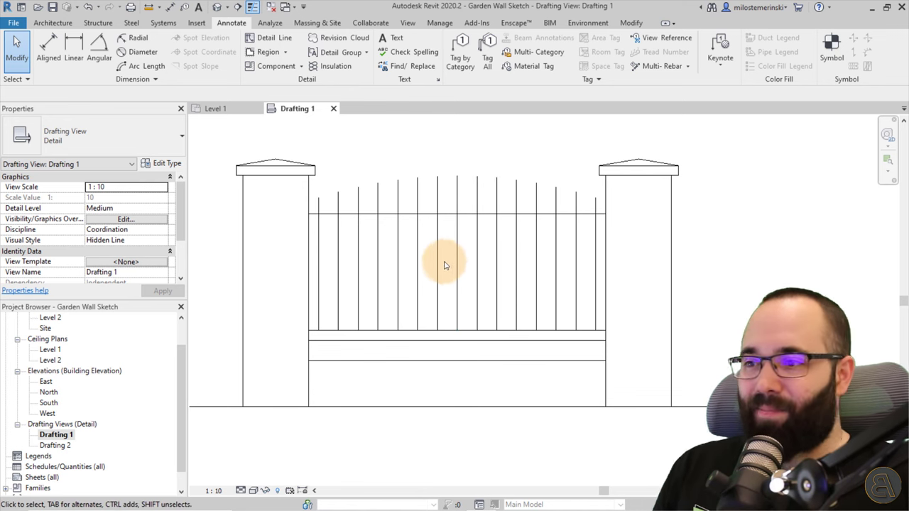
middle_click_drag(452, 267, 439, 276)
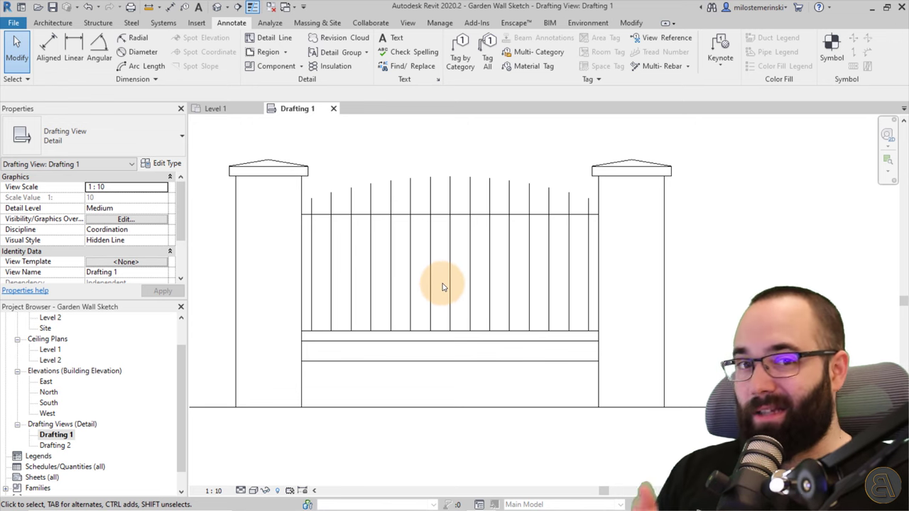
left_click(52, 23)
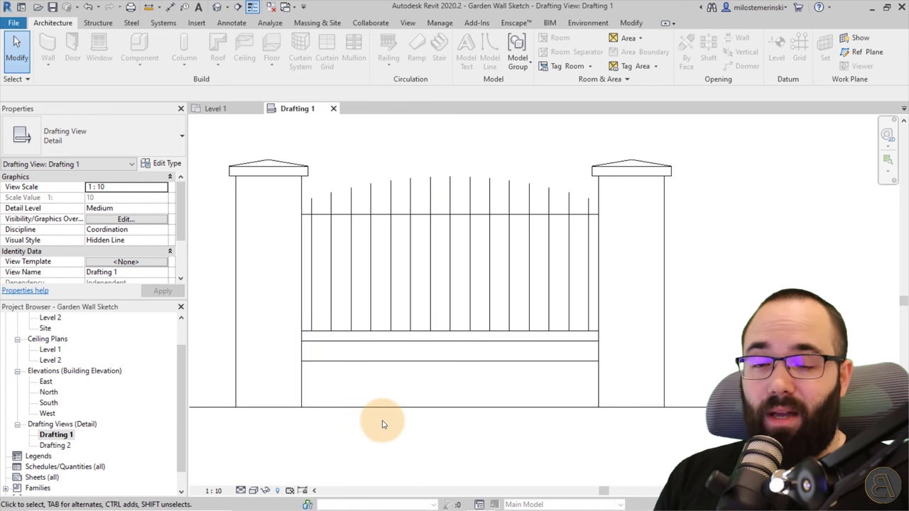
left_click_drag(307, 185, 595, 403)
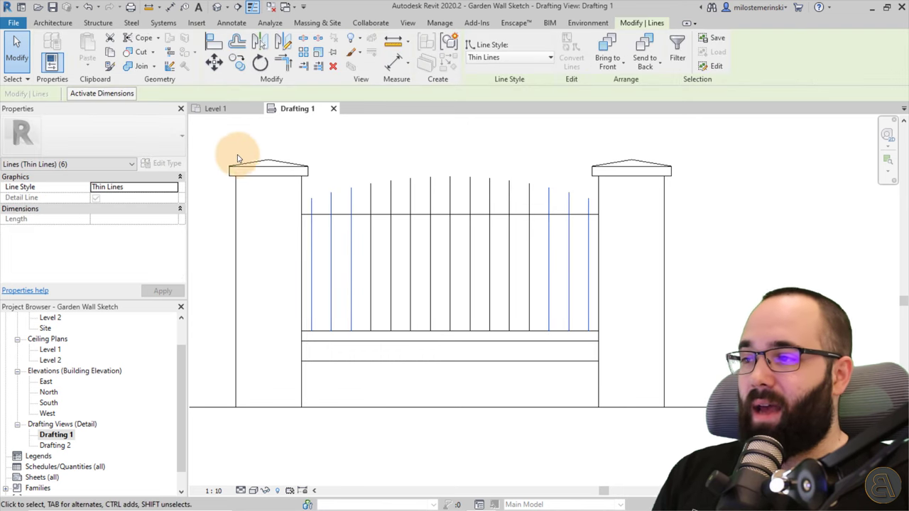
left_click_drag(215, 148, 318, 430)
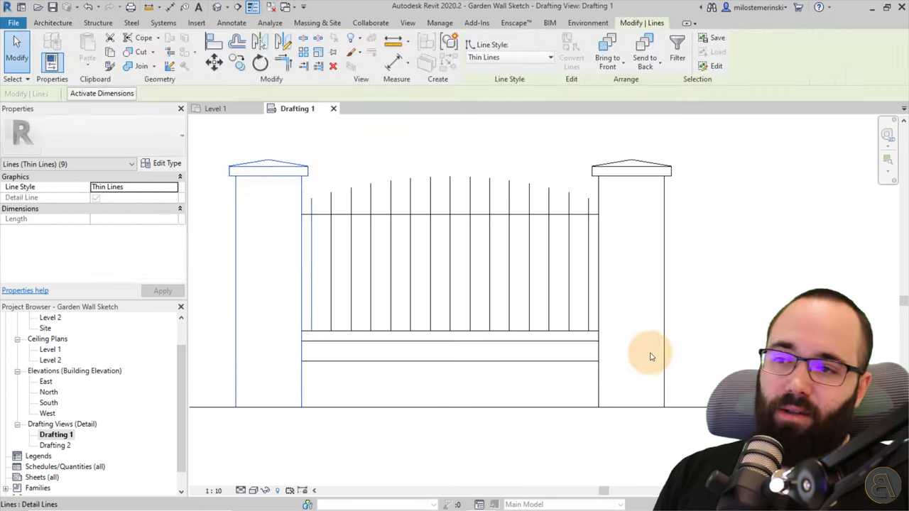
key("Escape")
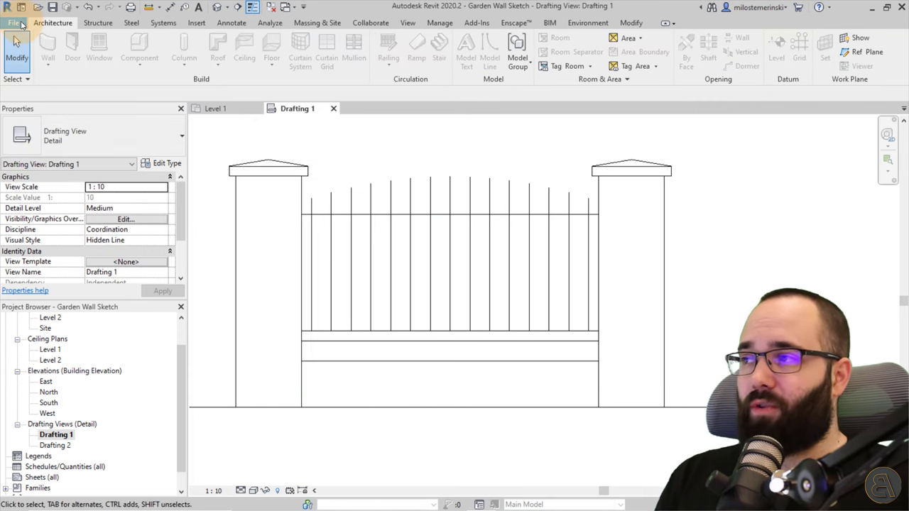
Start a new family from the Metric Baluster-Post.rft template
left_click(14, 23)
mouse_move(43, 67)
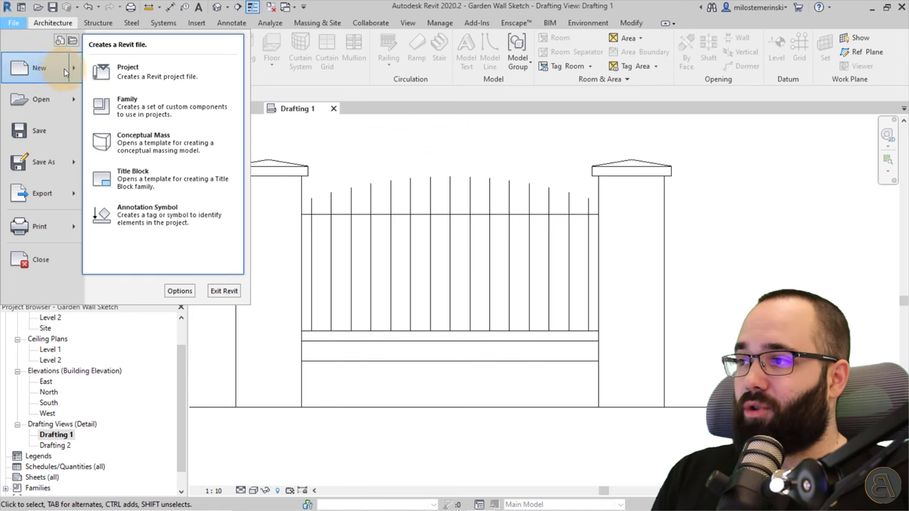
left_click(151, 113)
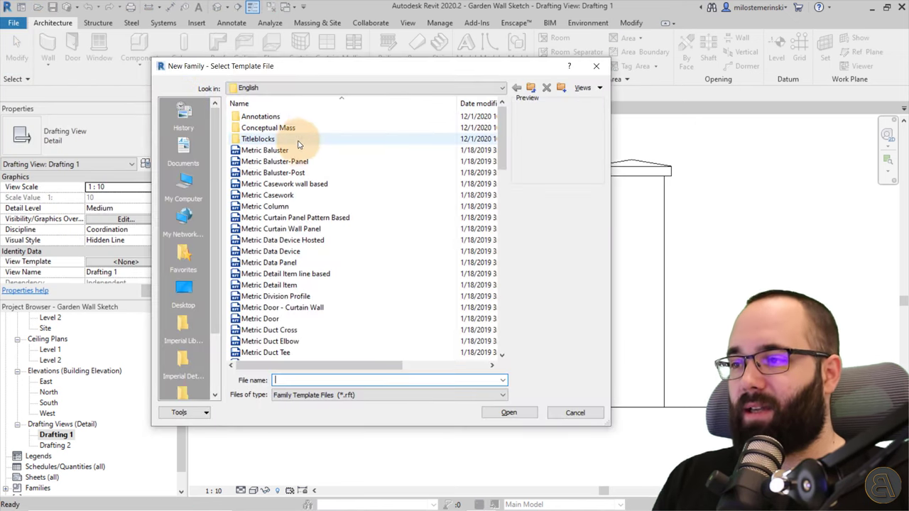
left_click(291, 174)
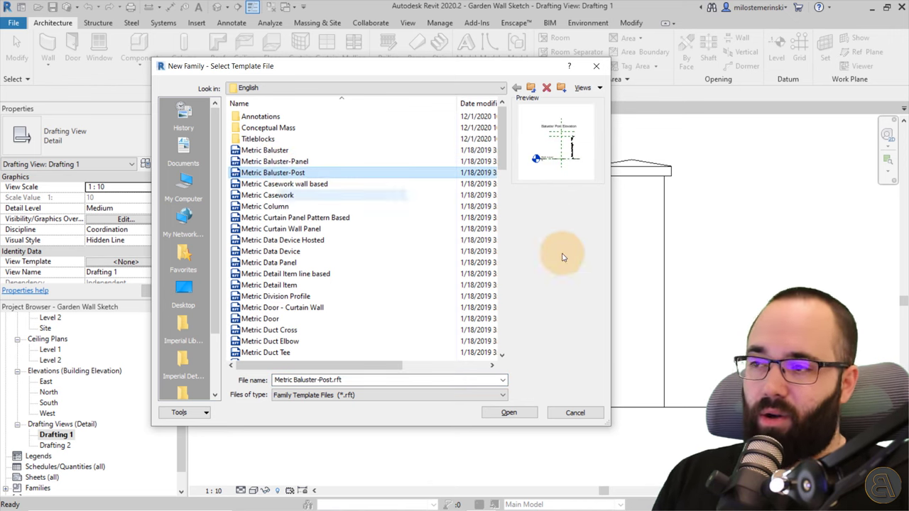
left_click(512, 412)
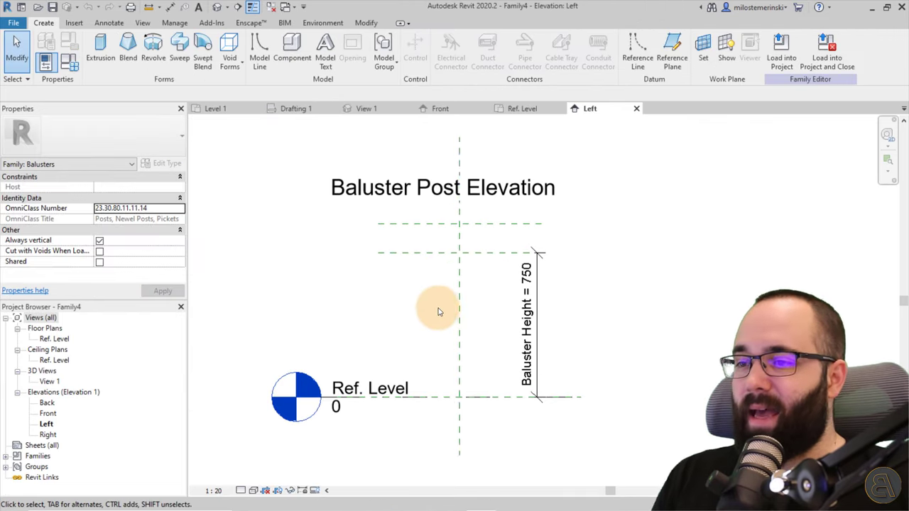
Try dragging the Top reference plane upward and dismiss the resulting error
left_click(490, 252)
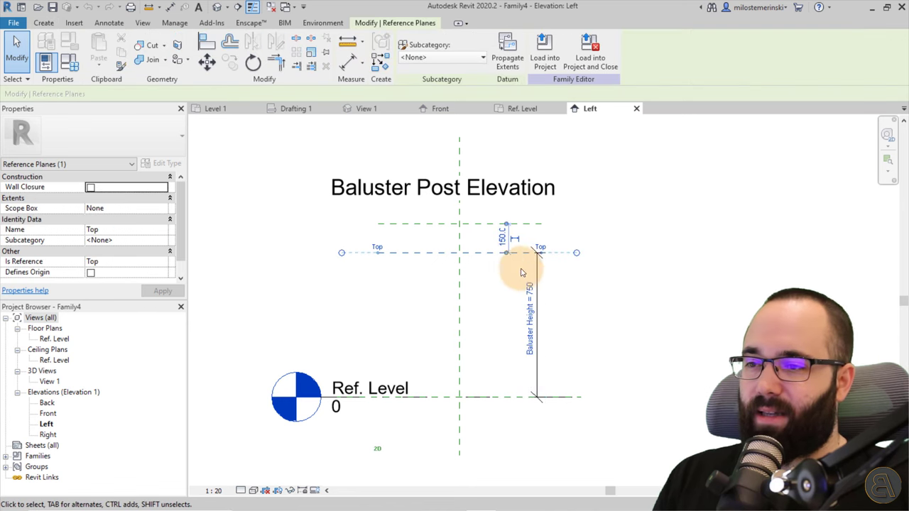
left_click_drag(483, 249, 483, 154)
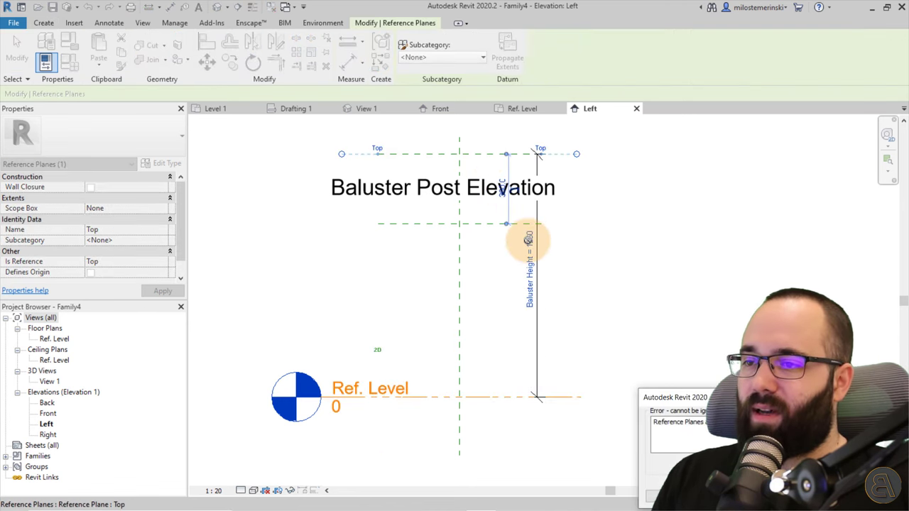
left_click(562, 311)
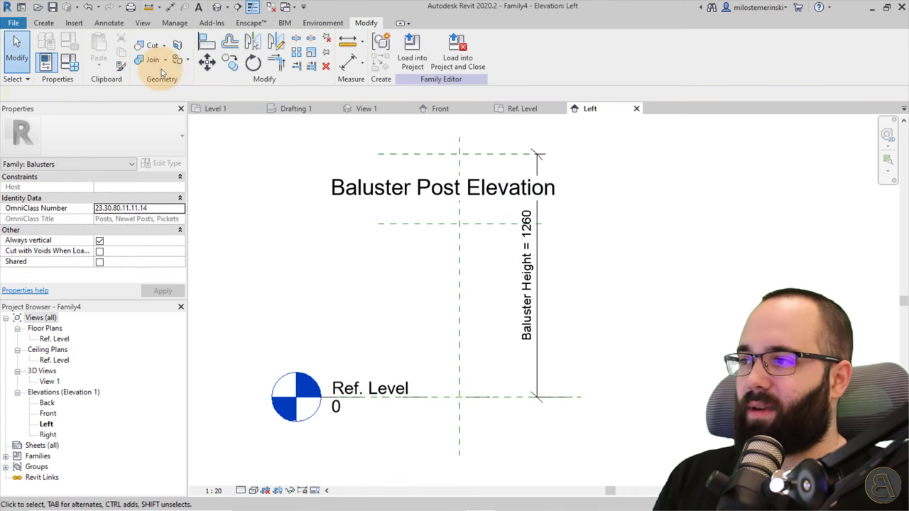
Set the Baluster Height type parameter to 1400 in Family Types
left_click(69, 71)
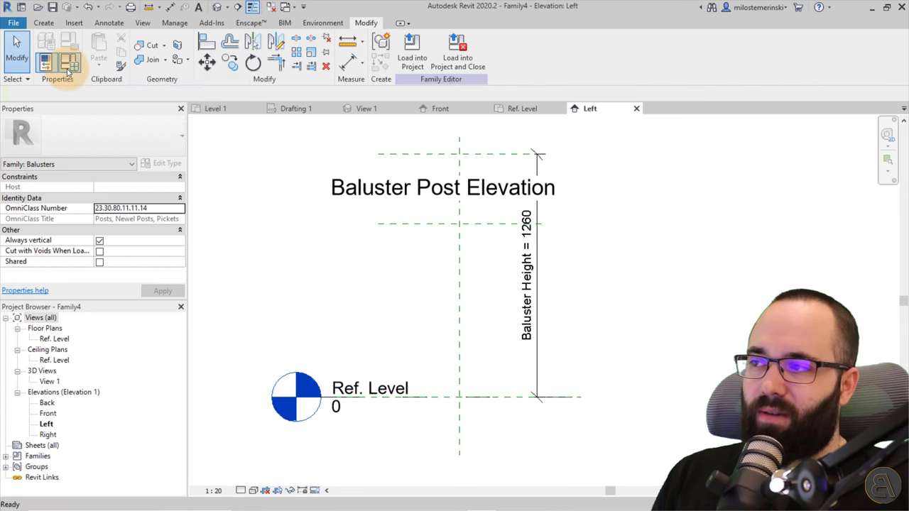
left_click_drag(705, 109, 230, 79)
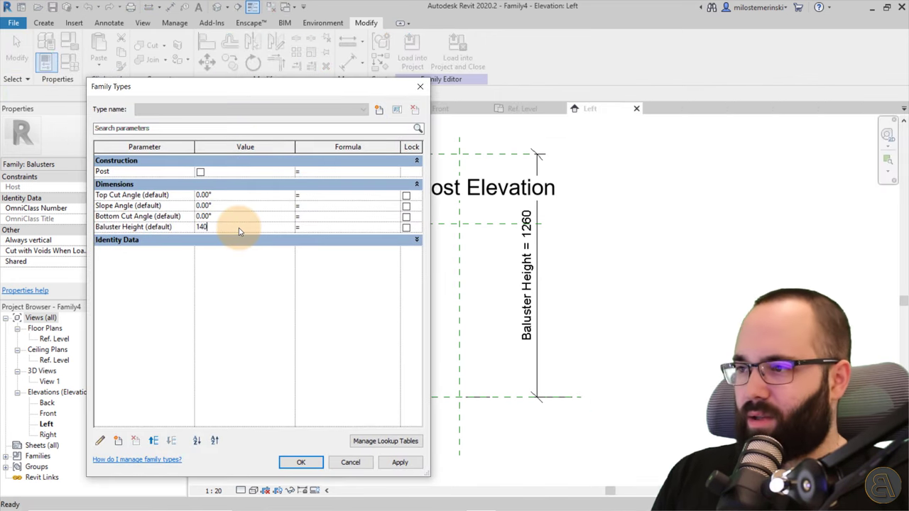
left_click(400, 463)
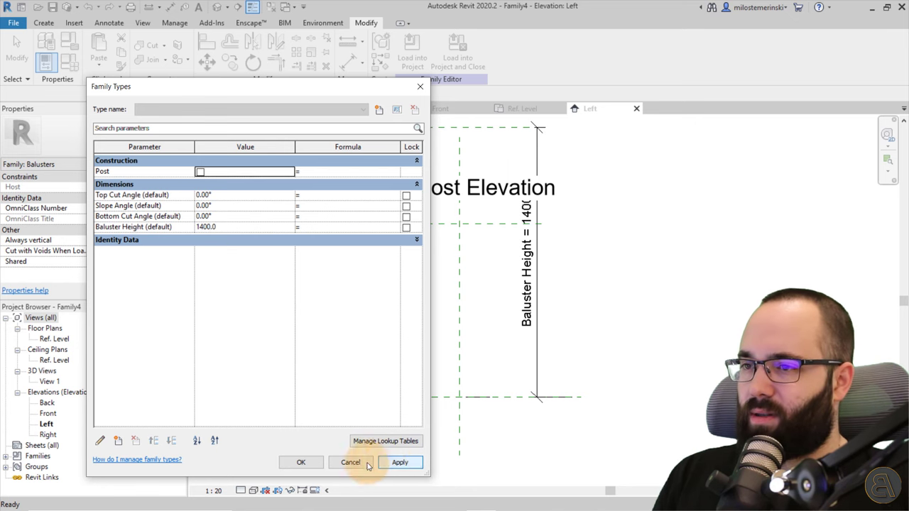
left_click(301, 462)
Drag the Top of Post reference plane up above the new height
middle_click_drag(493, 268, 474, 306)
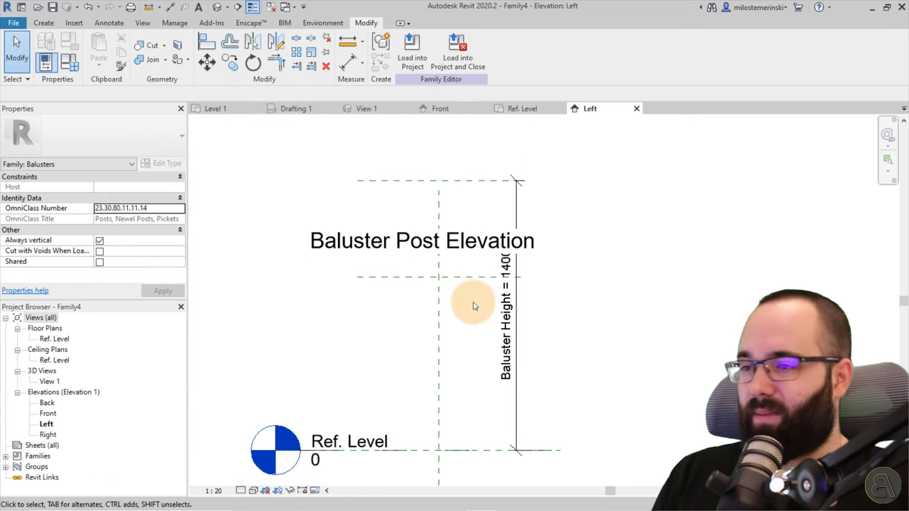
left_click_drag(461, 286, 458, 156)
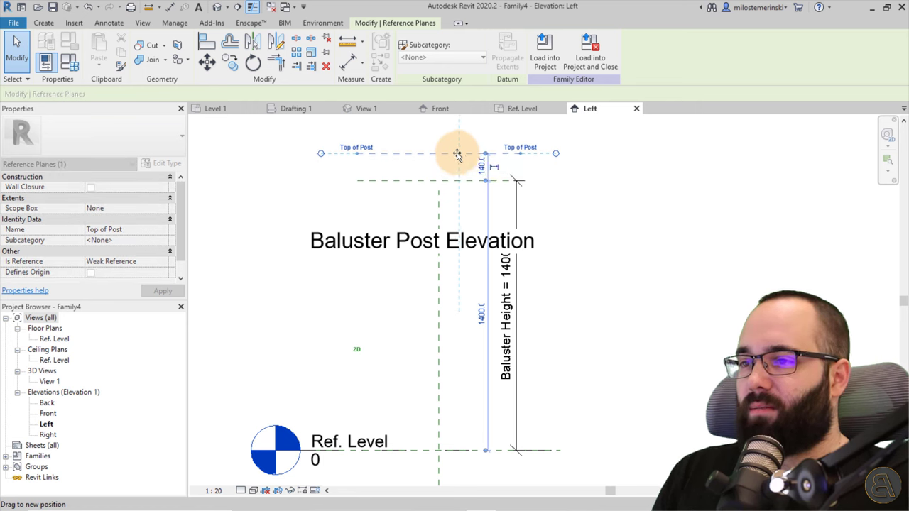
left_click_drag(458, 156, 457, 157)
left_click(462, 190)
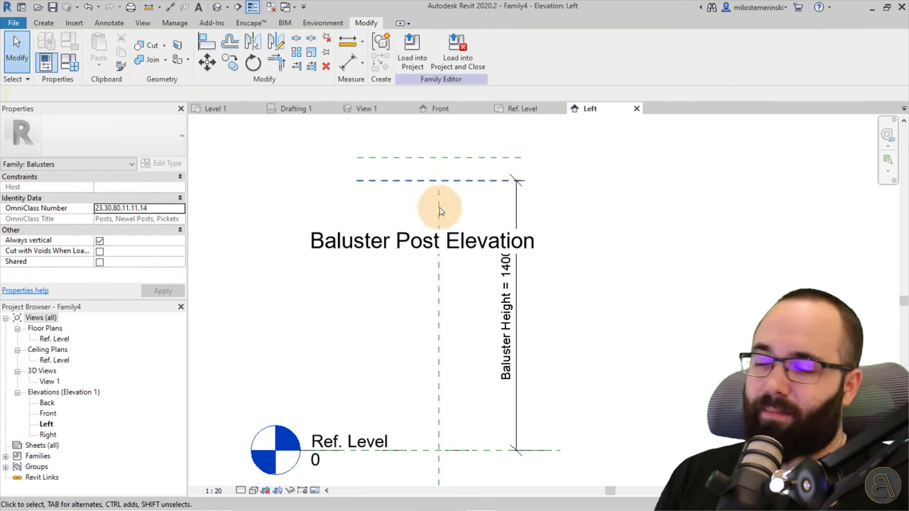
middle_click_drag(456, 342, 426, 306)
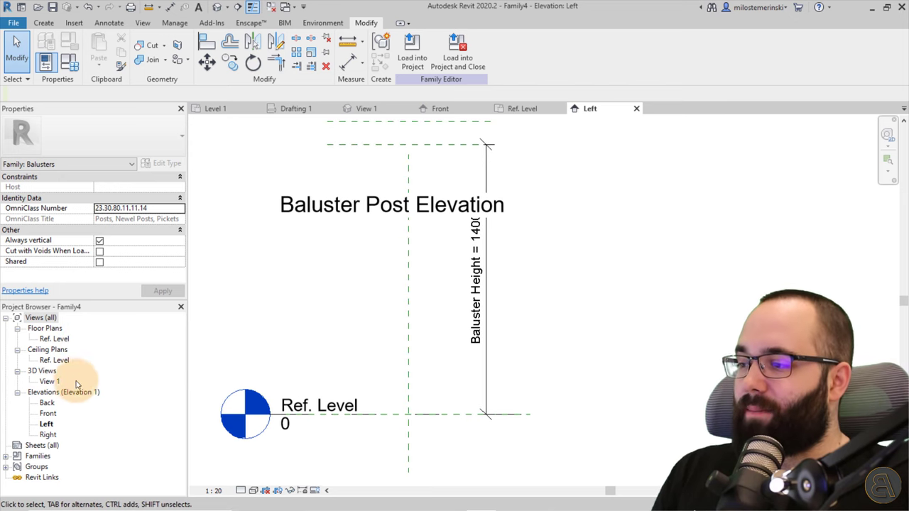
Open the Ref. Level floor plan and sketch a rectangular extrusion profile
double_click(51, 342)
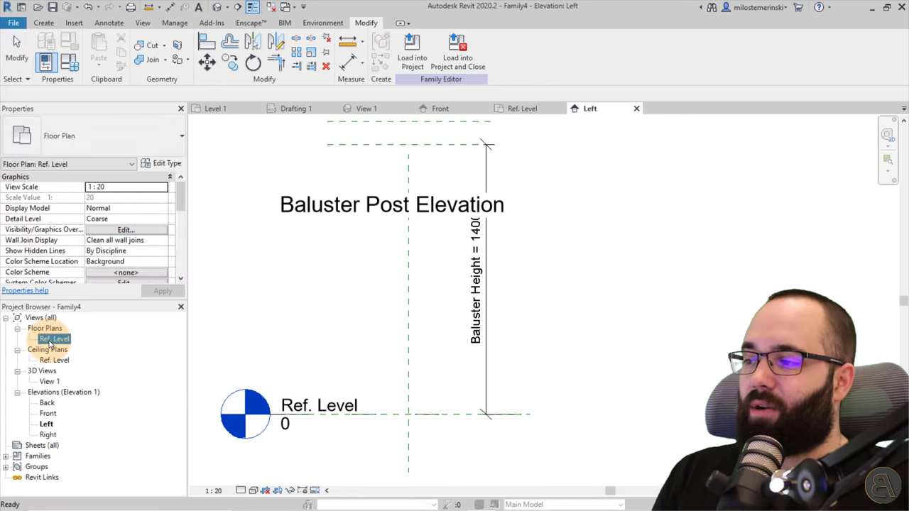
scroll(603, 305, "up", 5)
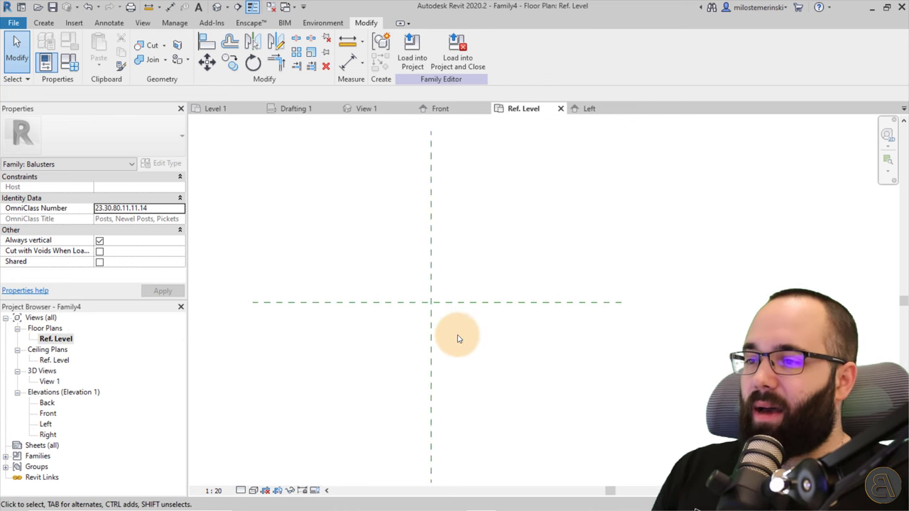
scroll(397, 301, "up", 1)
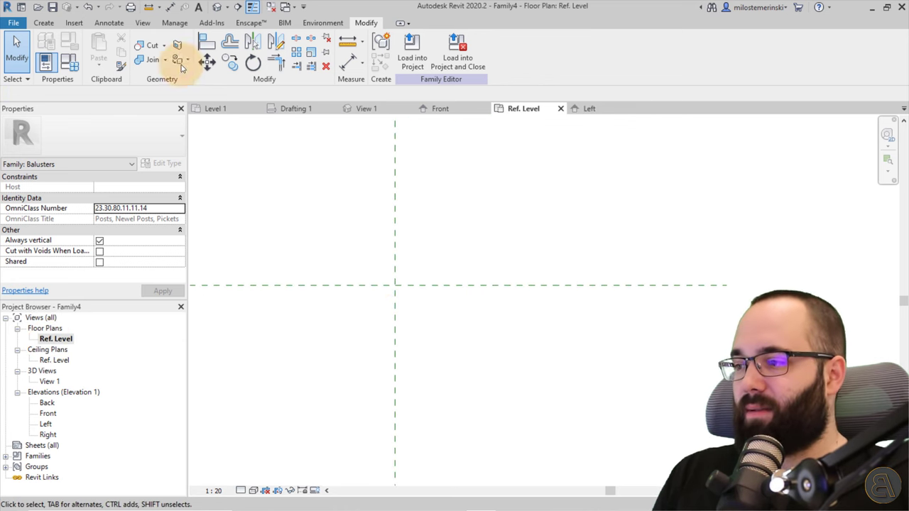
left_click(43, 23)
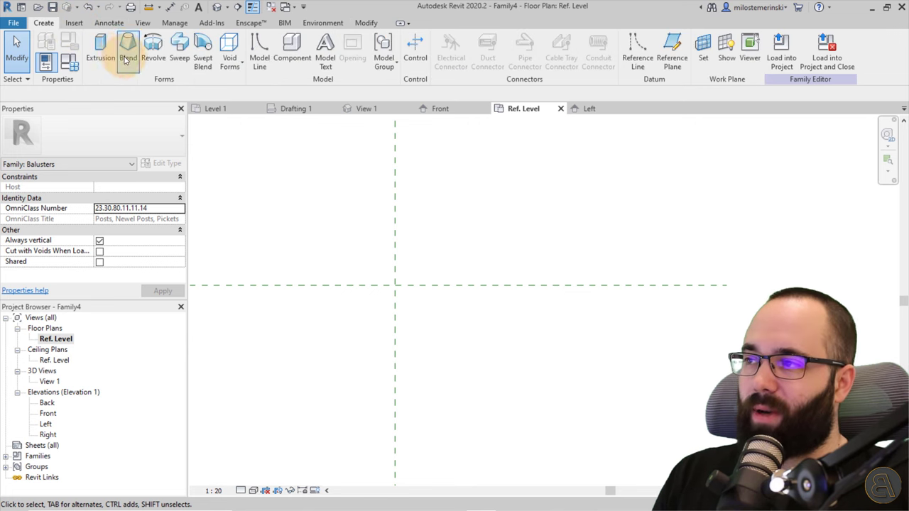
left_click(100, 59)
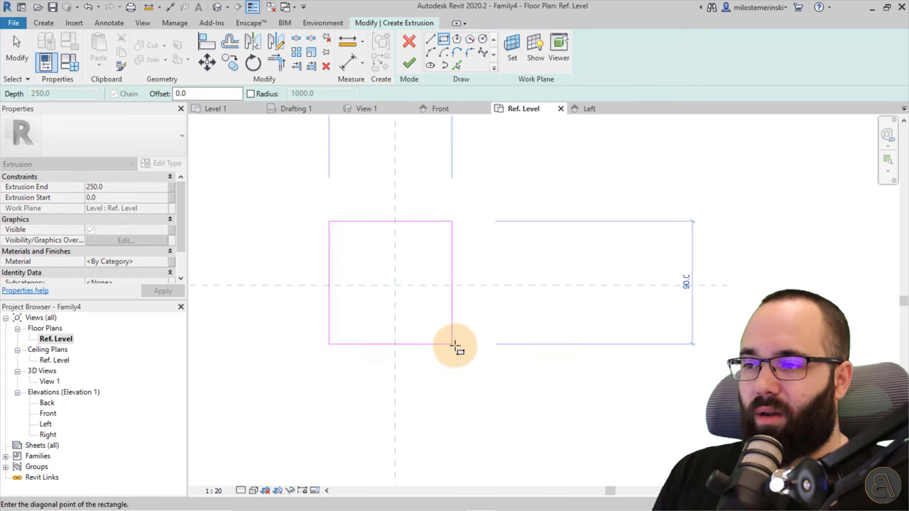
left_click(463, 344)
key("Escape")
Set the rectangle's top edge 20 from the centre plane and its height to 40
left_click(252, 7)
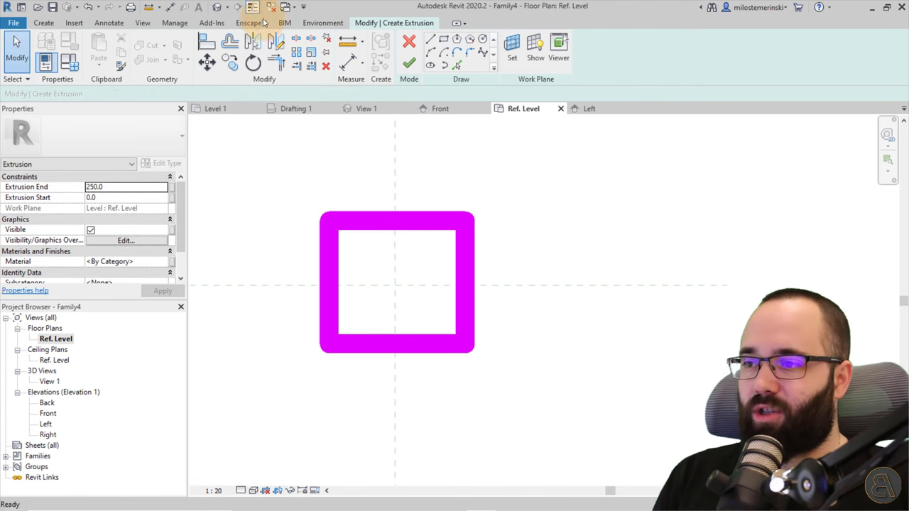
left_click(252, 8)
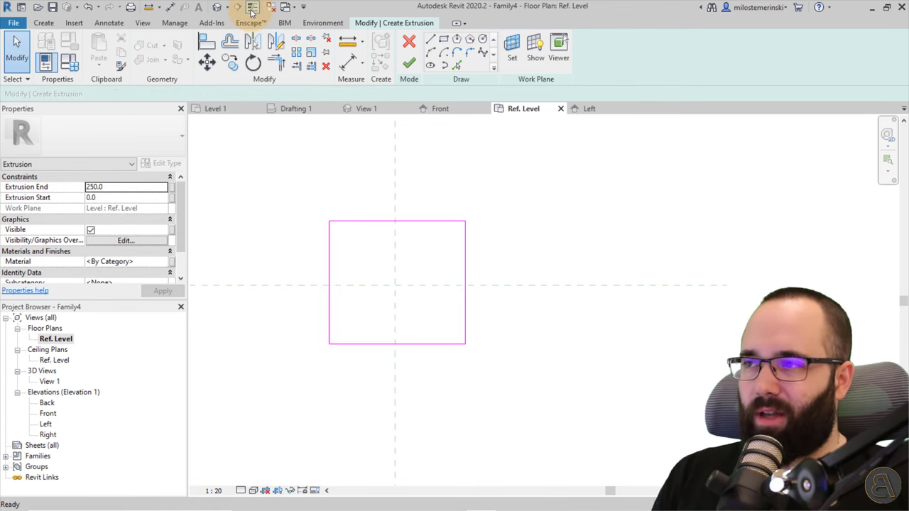
left_click(432, 222)
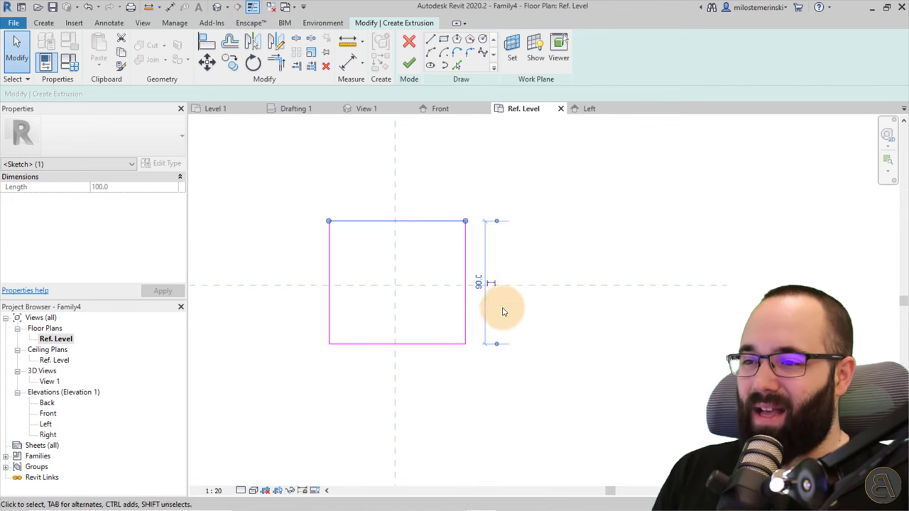
left_click_drag(499, 346, 508, 286)
left_click(478, 254)
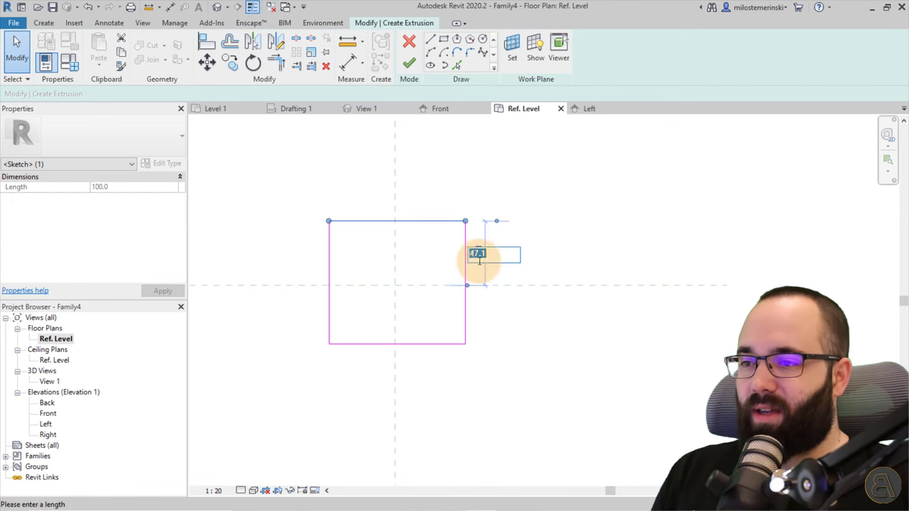
type("20")
key("Return")
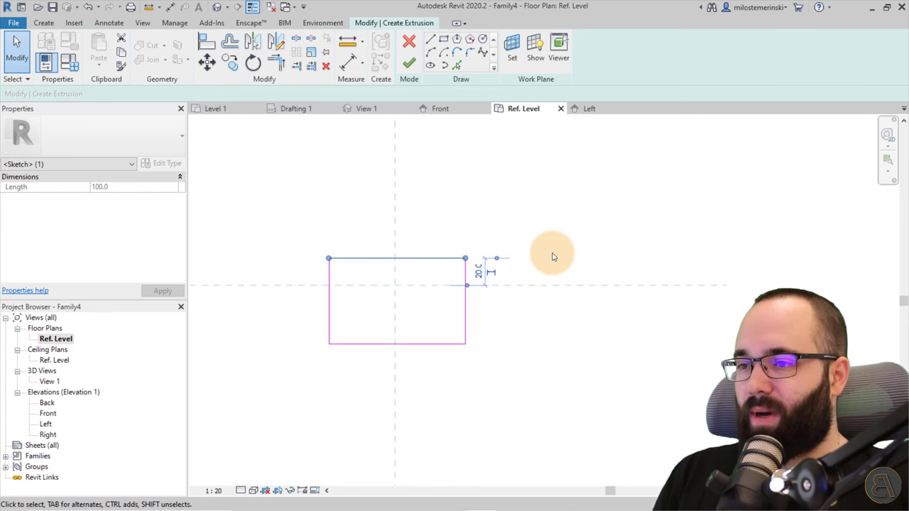
left_click(384, 344)
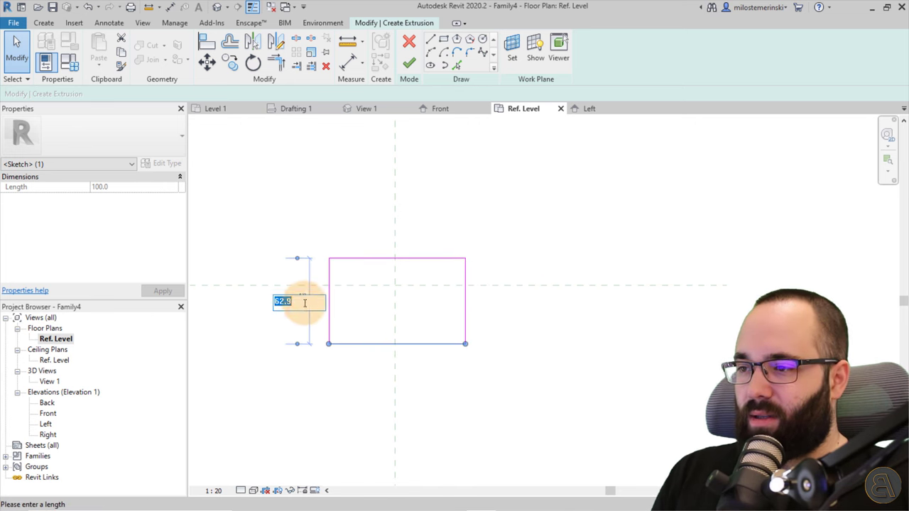
type("40")
key("Return")
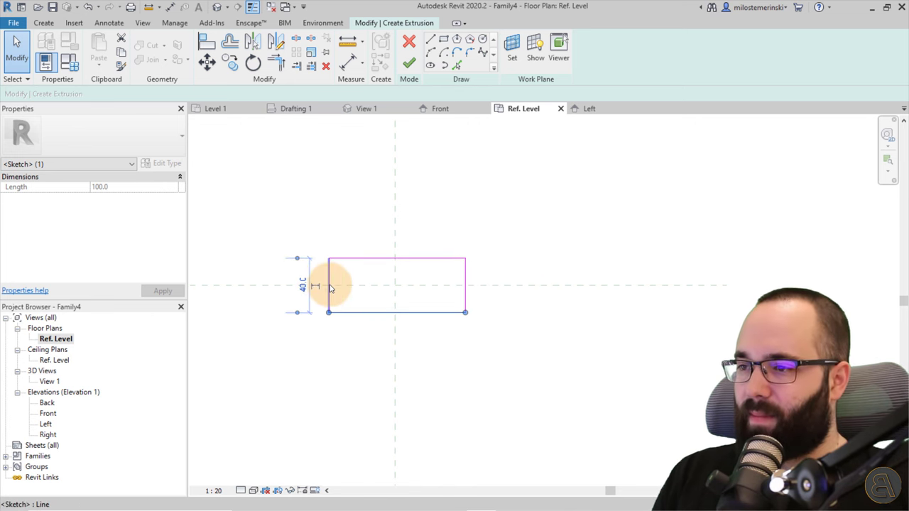
Adjust the left and right edges from the centre plane and finish the 250-deep extrusion
left_click(329, 284)
left_click_drag(466, 228, 397, 220)
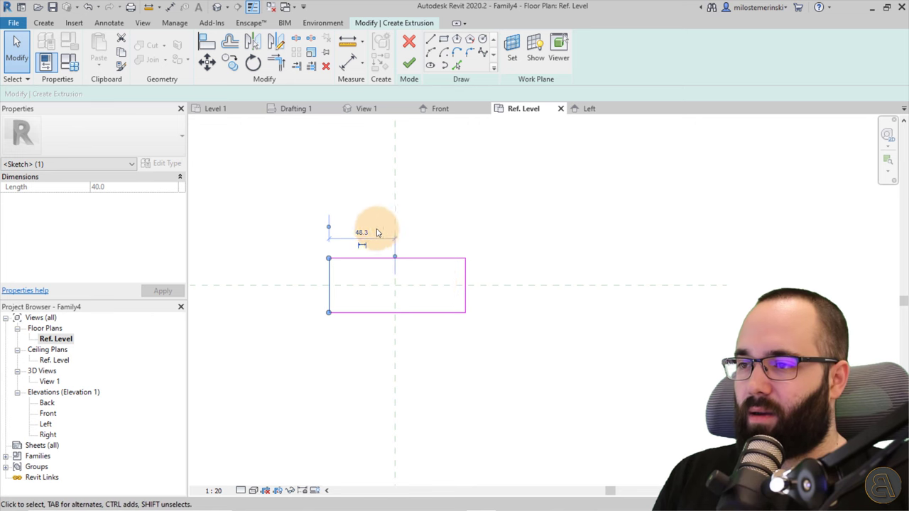
left_click(363, 231)
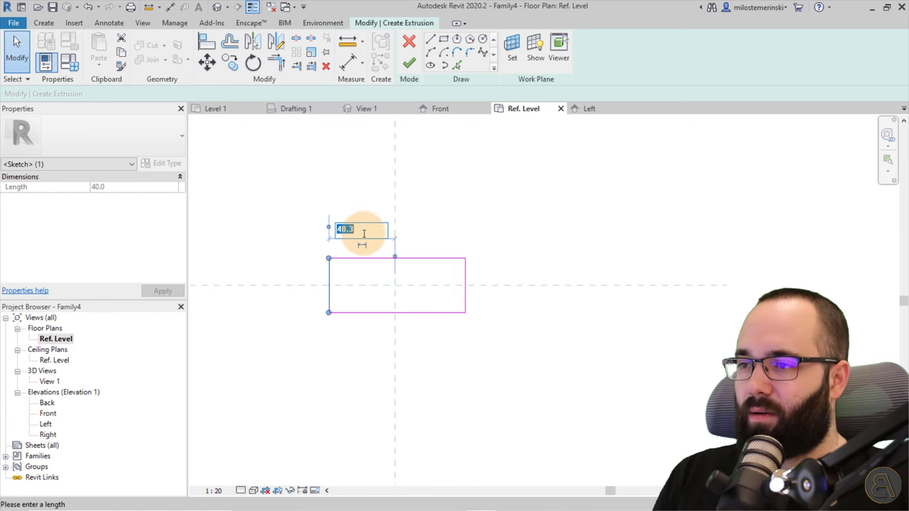
left_click(466, 284)
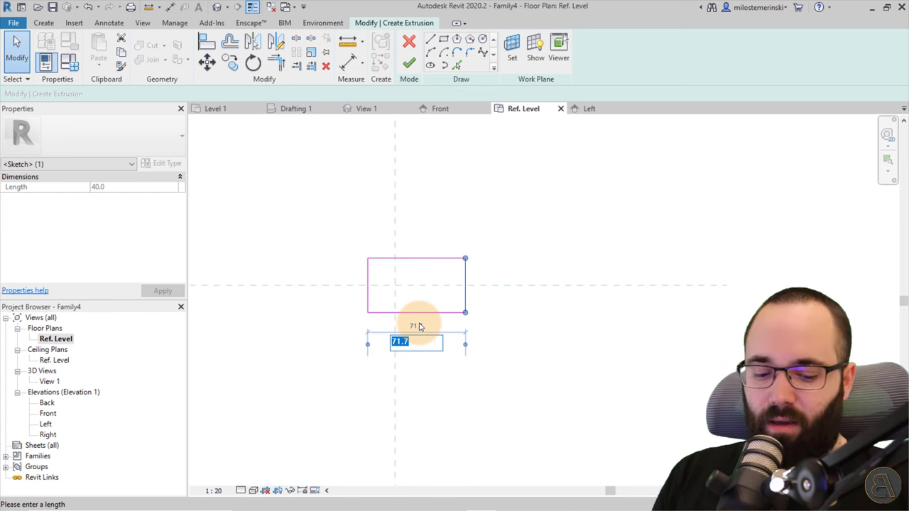
left_click(325, 309)
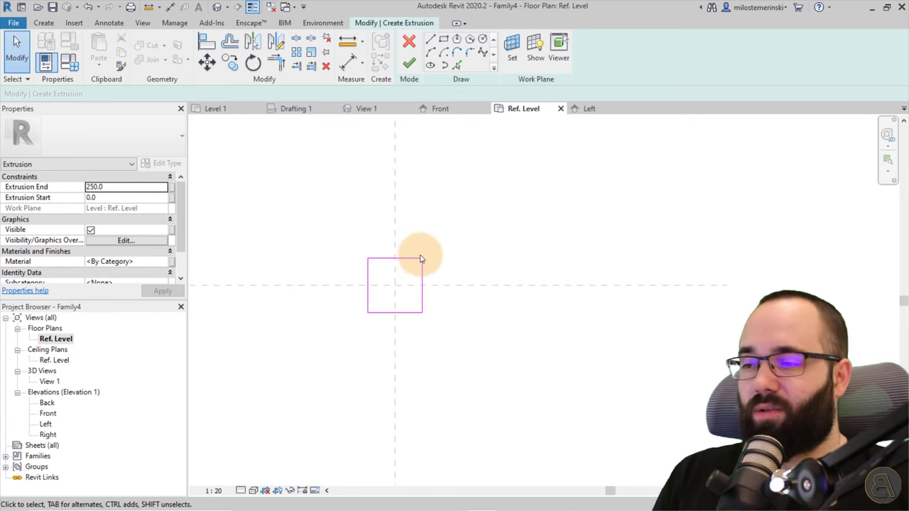
left_click(411, 65)
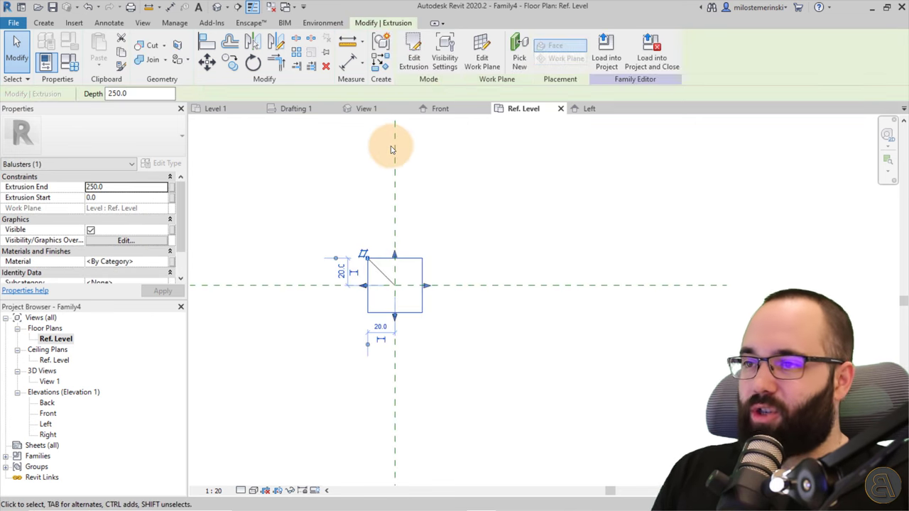
left_click(442, 108)
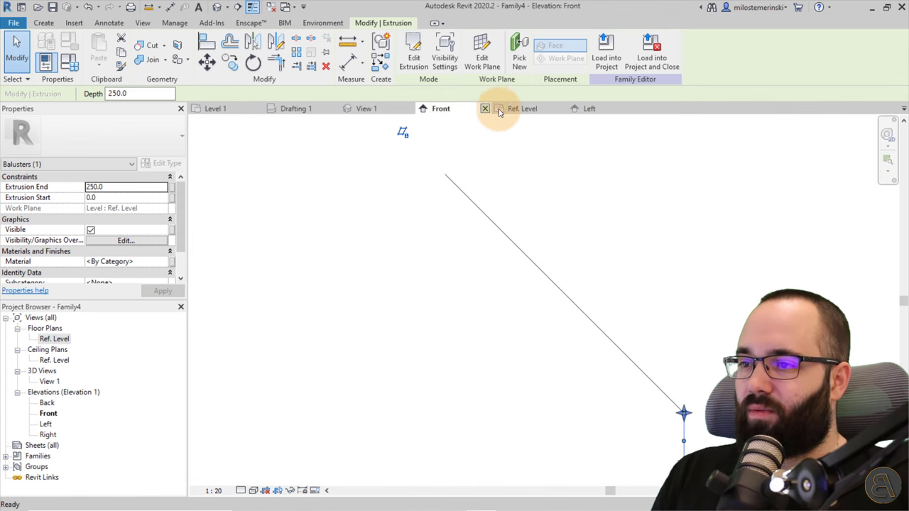
left_click(594, 114)
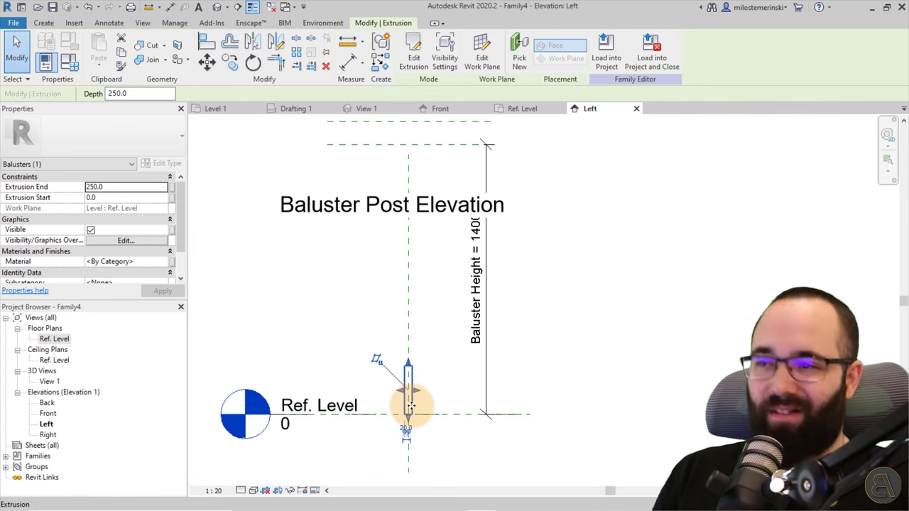
left_click(529, 110)
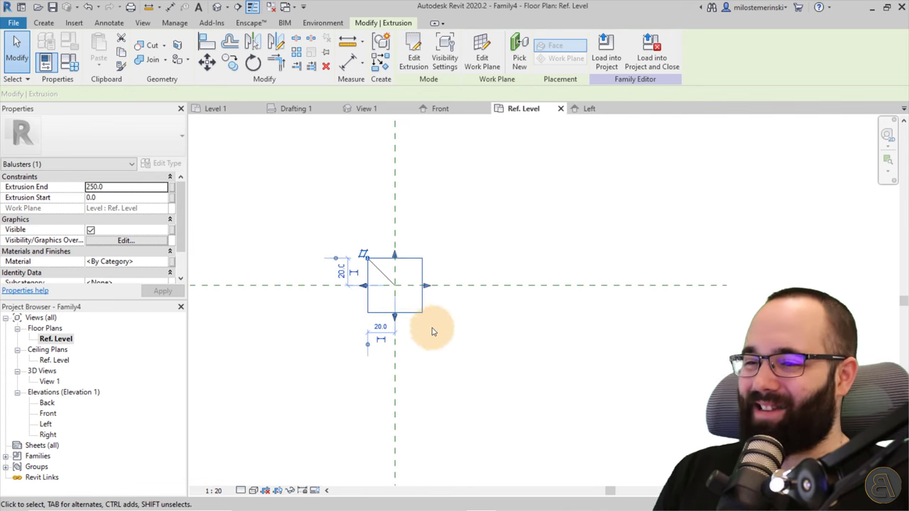
Reopen the extrusion sketch and set the left edge 200 from centre
left_click(414, 58)
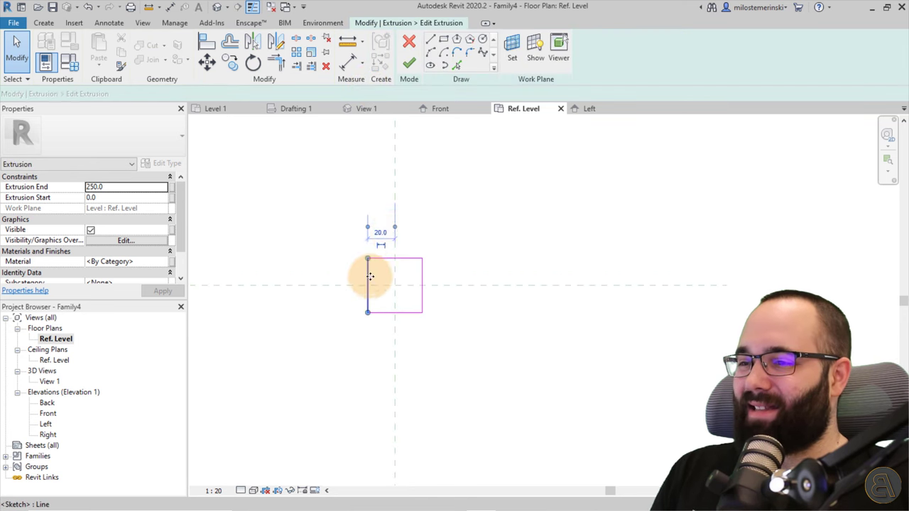
left_click(369, 277)
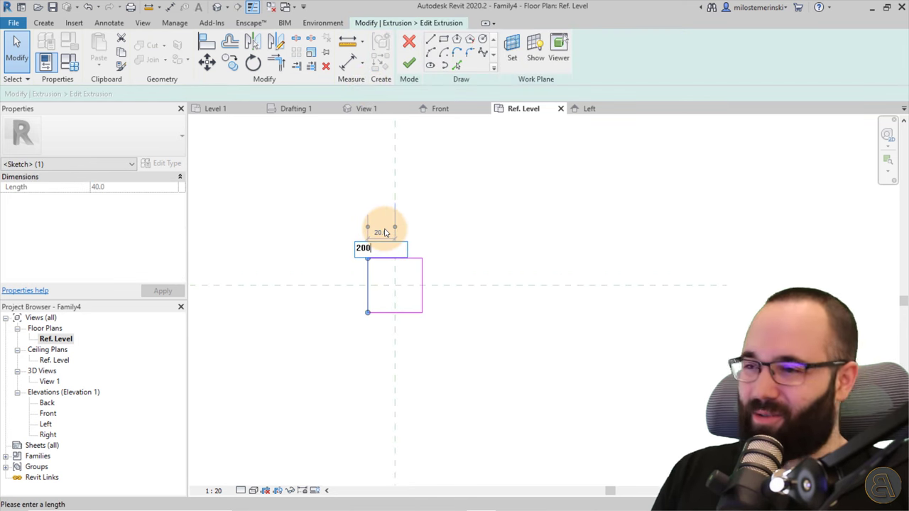
left_click(383, 232)
type("200")
key("Return")
scroll(518, 324, "down", 2)
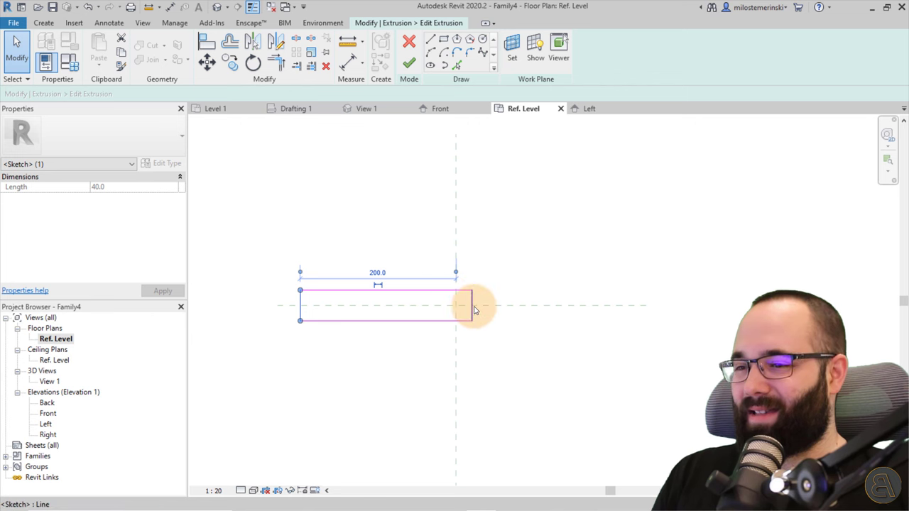
left_click_drag(476, 311, 597, 306)
left_click(444, 337)
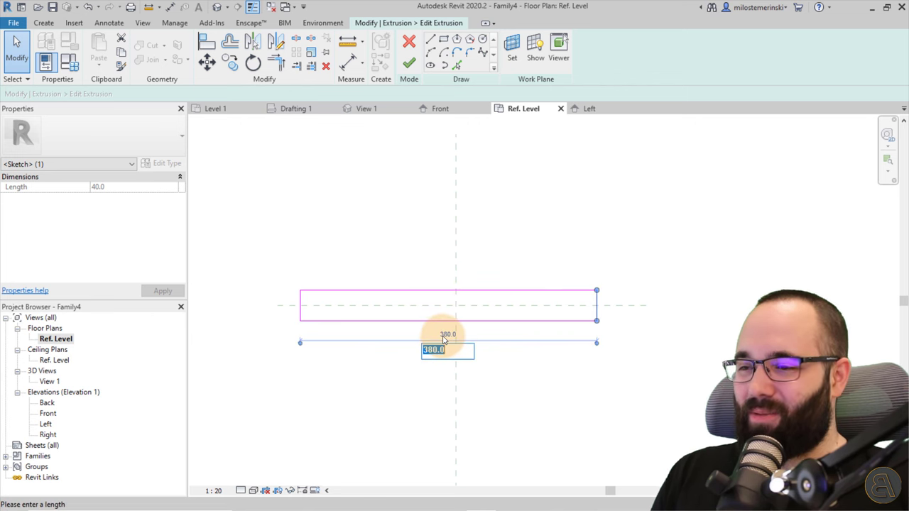
Set the top edge offset to 200 and overall height to 400, then turn off Thin Lines
left_click(443, 291)
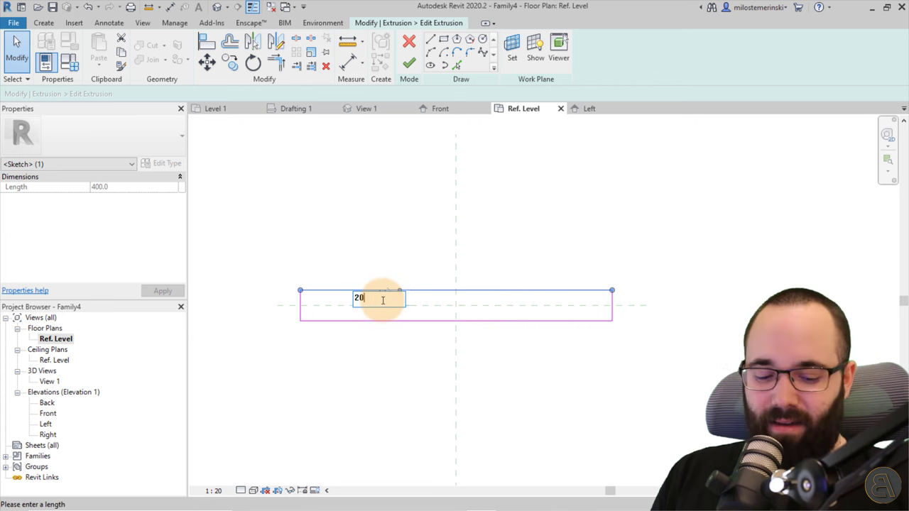
left_click(383, 300)
type("200")
key("Return")
left_click(386, 321)
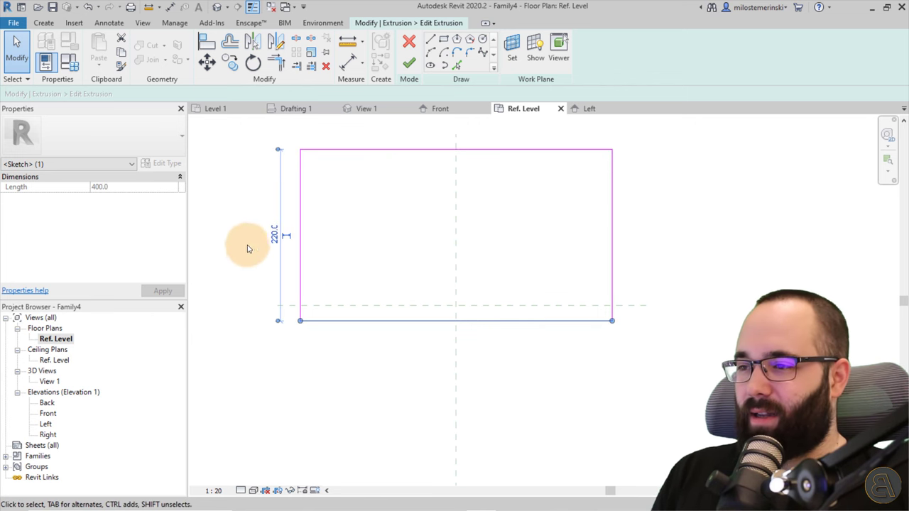
left_click(271, 235)
type("400")
key("Return")
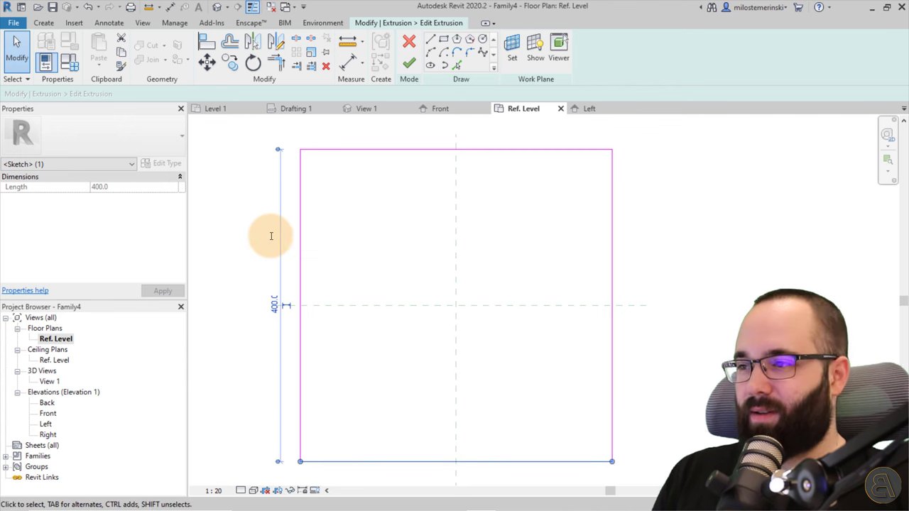
left_click(414, 248)
scroll(414, 248, "down", 1)
left_click(269, 7)
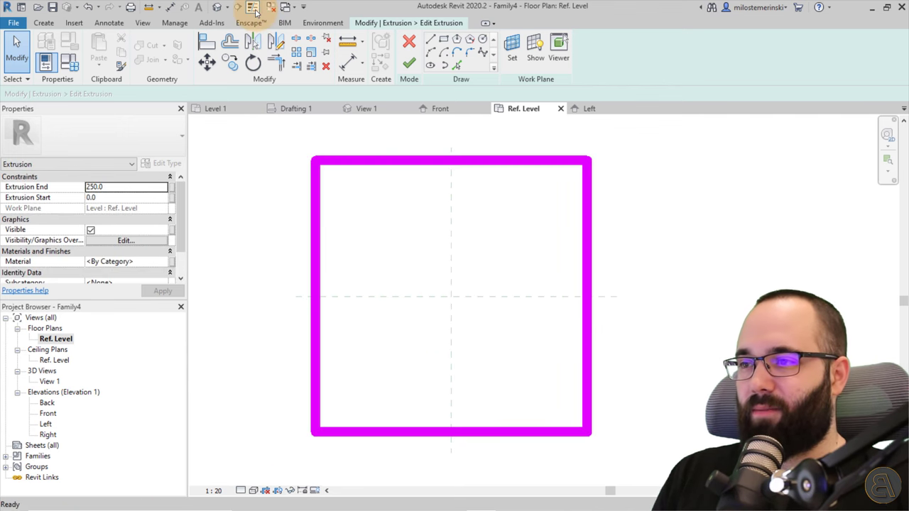
Stretch the extrusion from Ref. Level to Top of Post (1400) in Left view, locking both ends
left_click(410, 63)
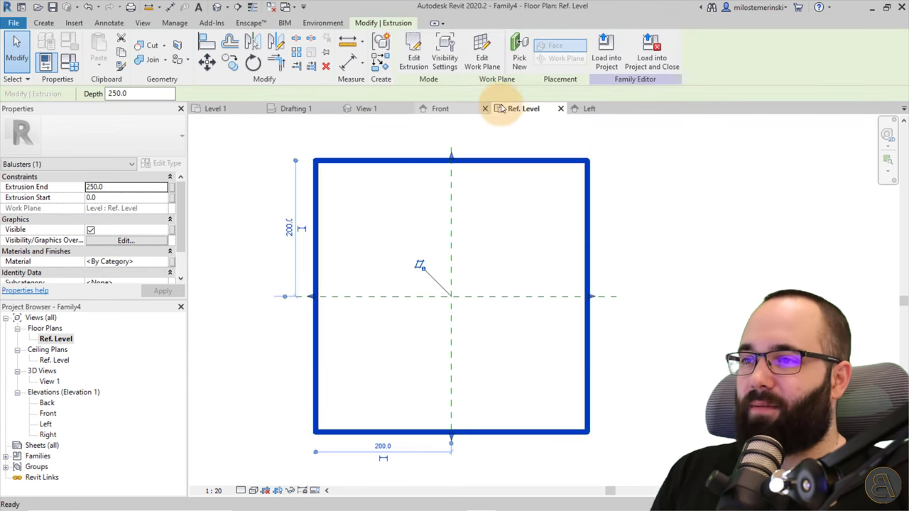
left_click(590, 108)
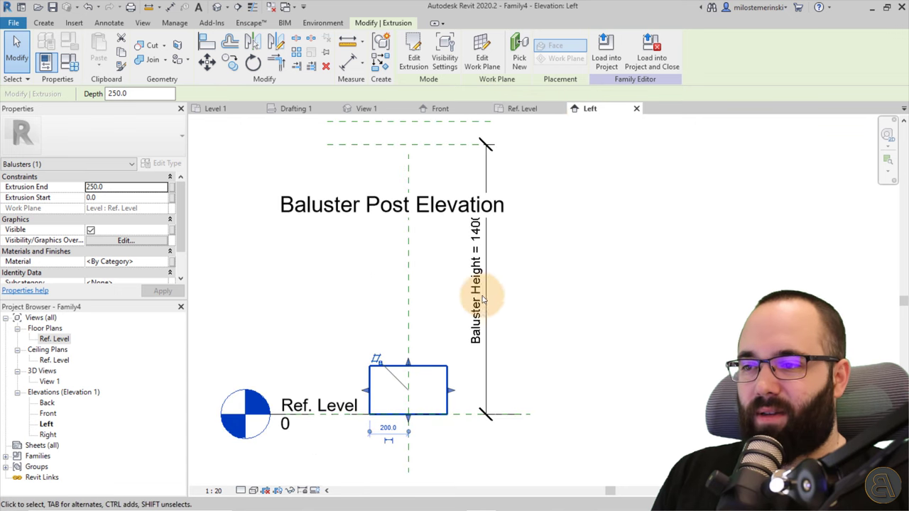
left_click_drag(406, 365, 409, 145)
left_click(428, 127)
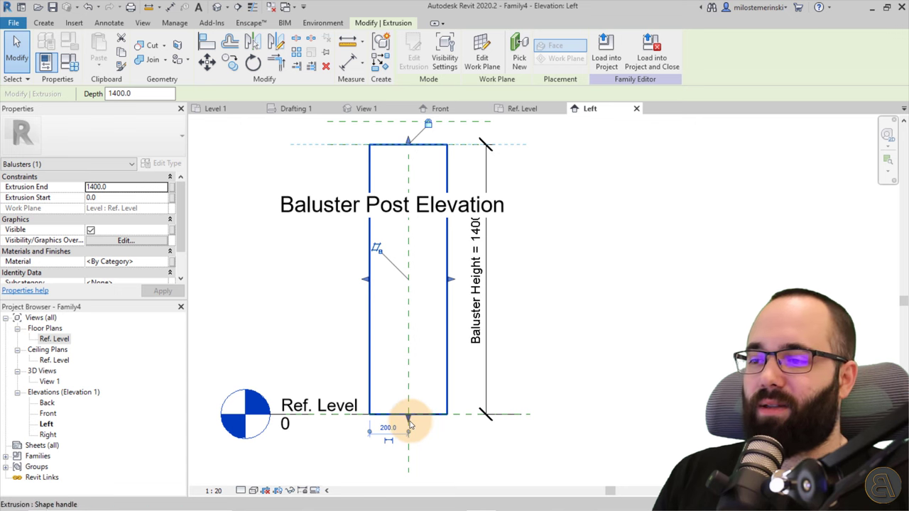
left_click_drag(410, 425, 410, 414)
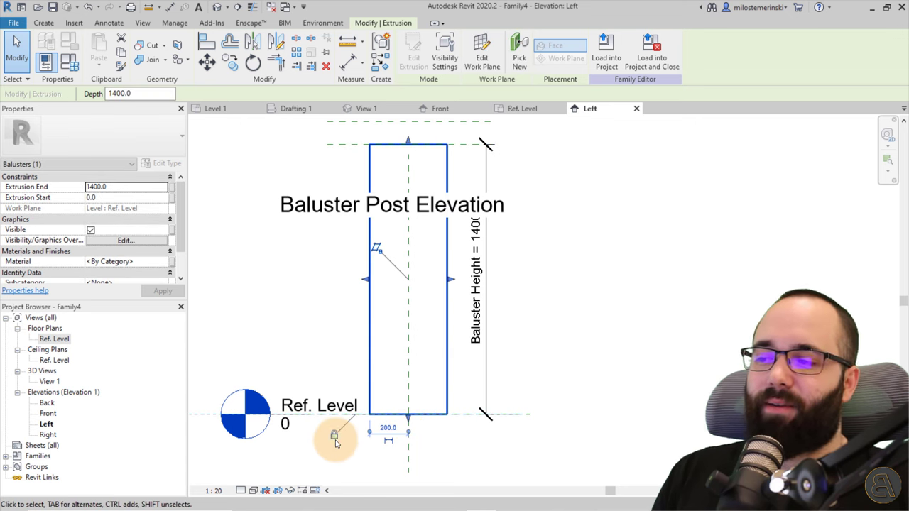
left_click(537, 373)
middle_click_drag(524, 277, 574, 314)
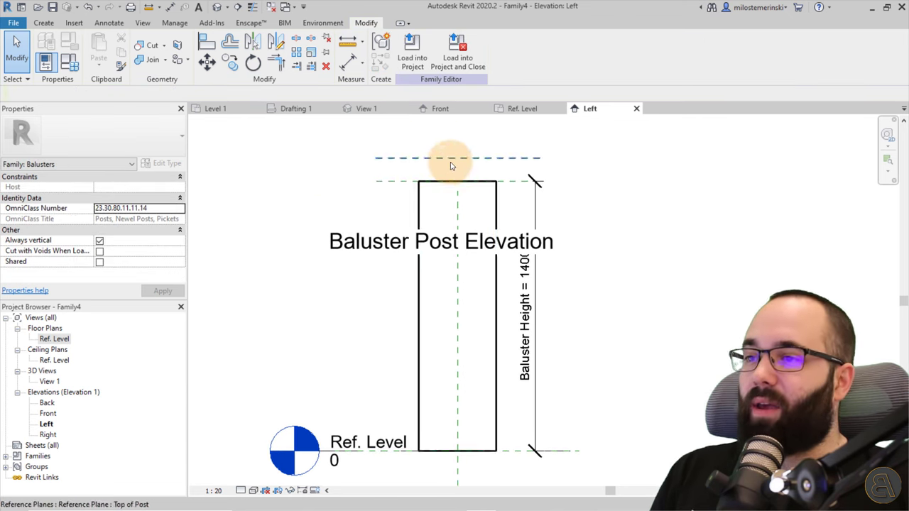
scroll(450, 165, "up", 3)
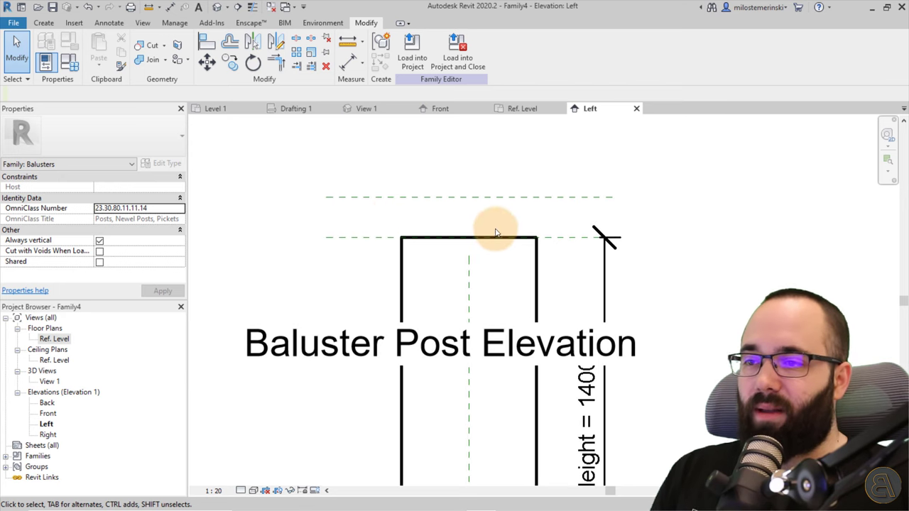
Start a new extrusion on the Reference Plane : Center (Left/Right) work plane
left_click(49, 23)
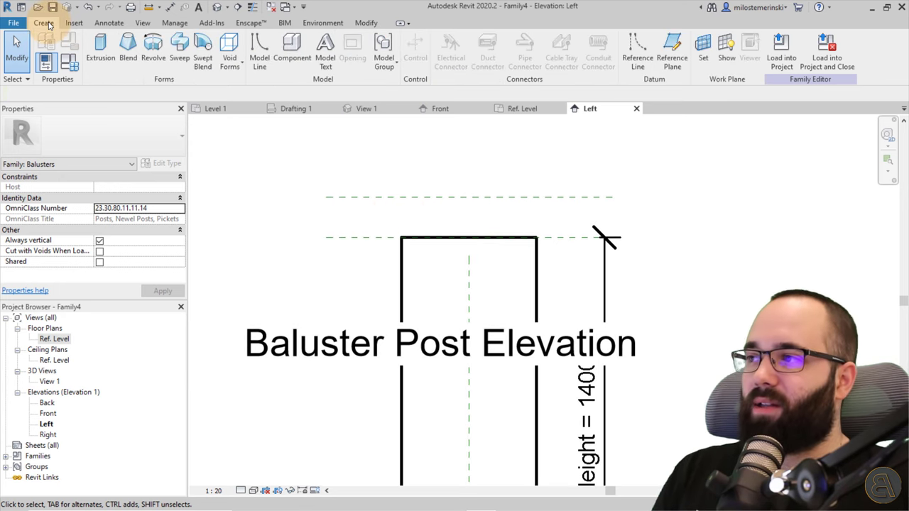
left_click(101, 60)
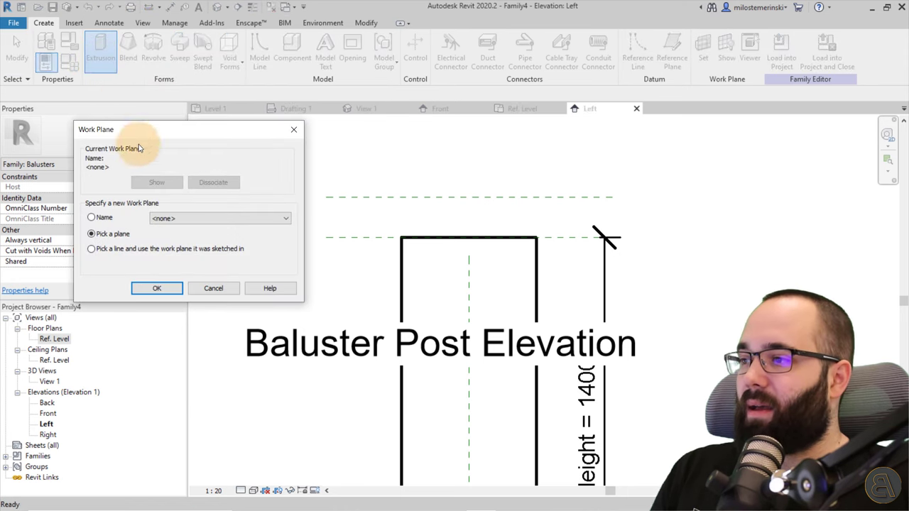
left_click(173, 220)
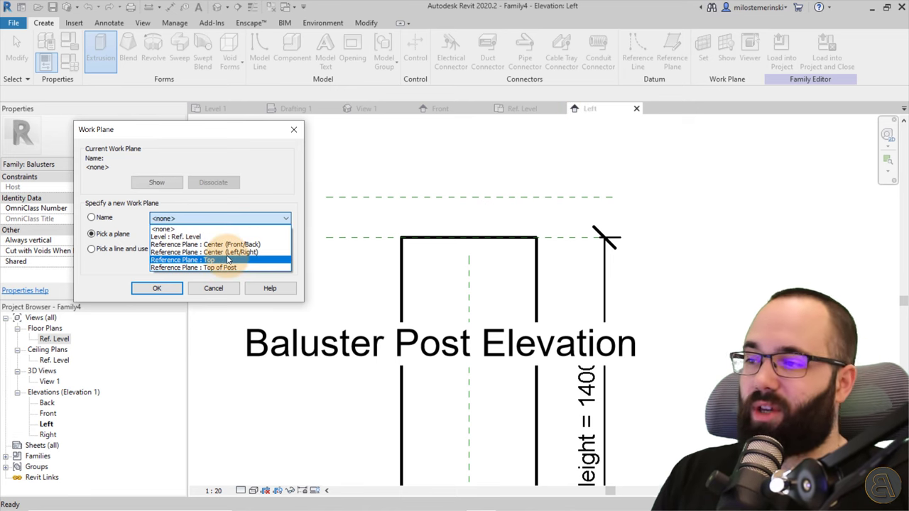
left_click(205, 252)
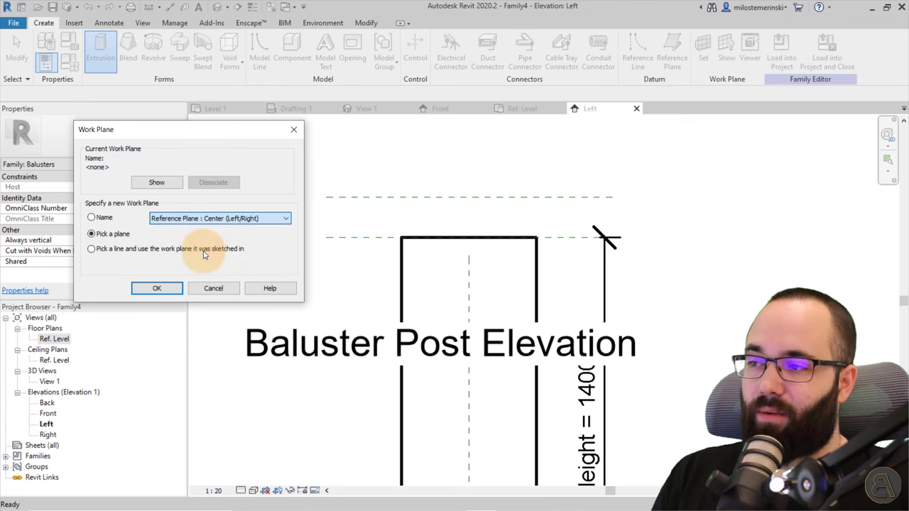
left_click(162, 288)
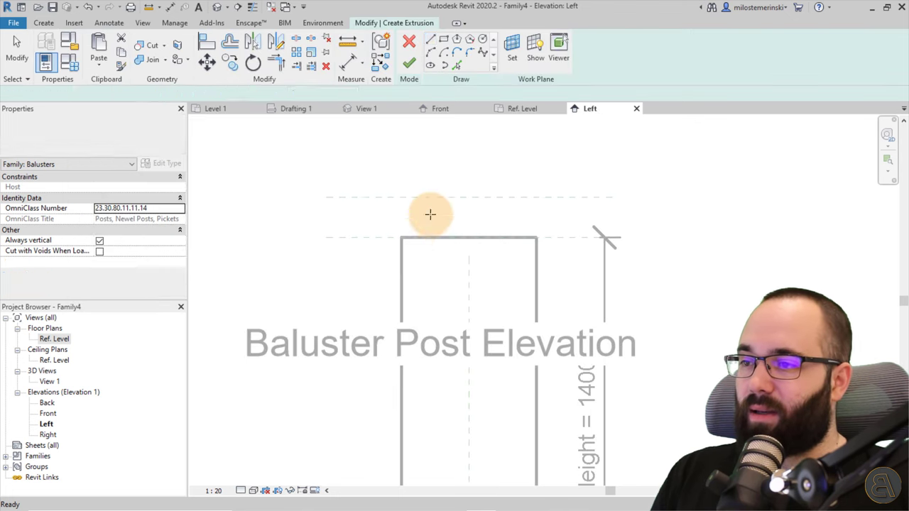
Sketch the L-shaped profile lines, lengthening the vertical line to 80
left_click(401, 237)
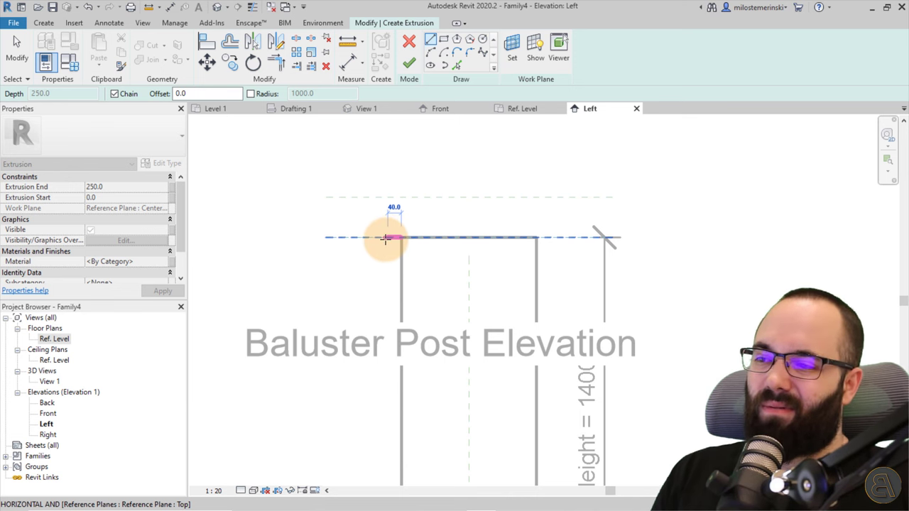
left_click(386, 238)
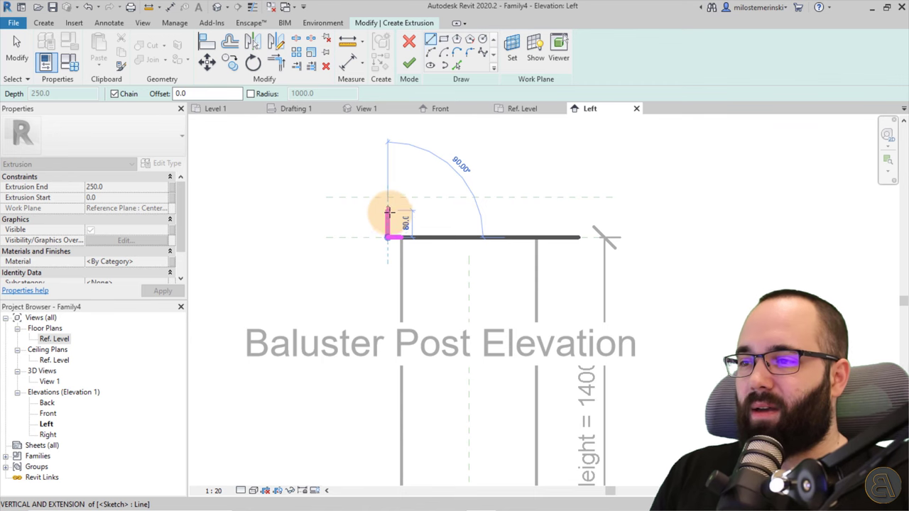
scroll(387, 216, "down", 2)
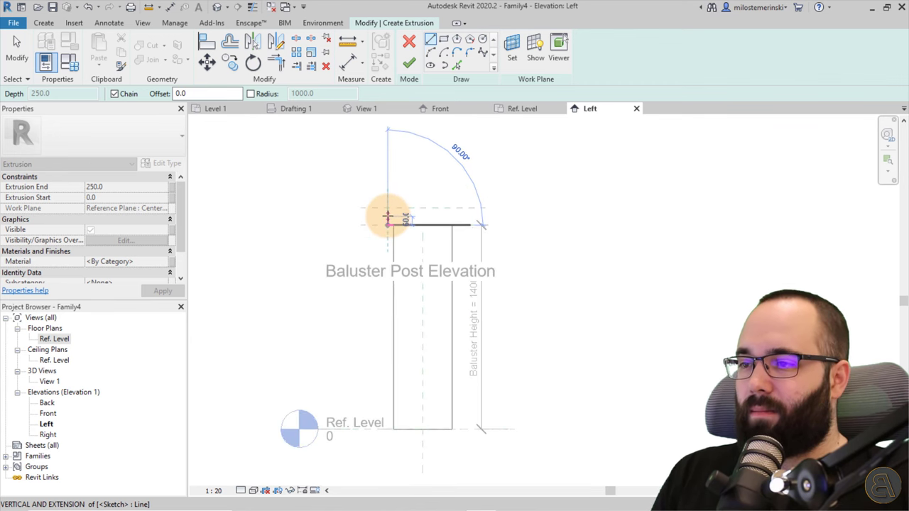
scroll(387, 216, "up", 2)
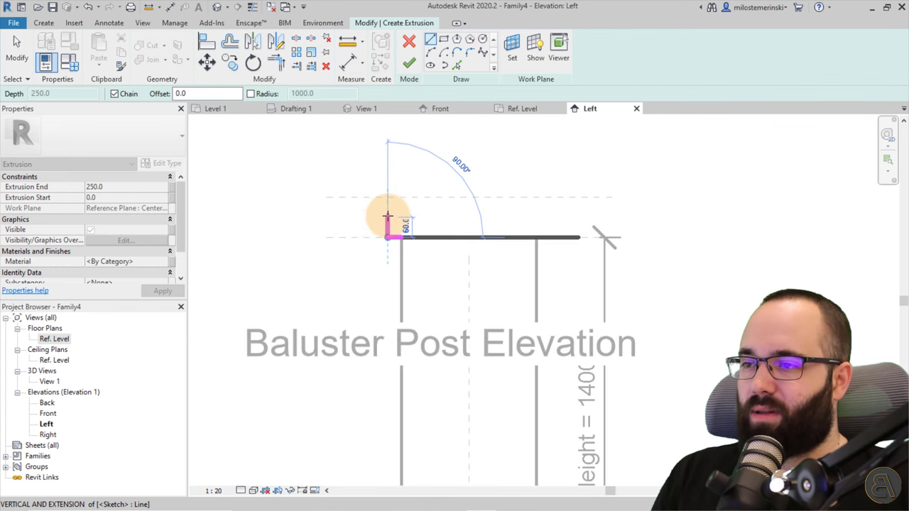
left_click(387, 216)
scroll(399, 216, "up", 2)
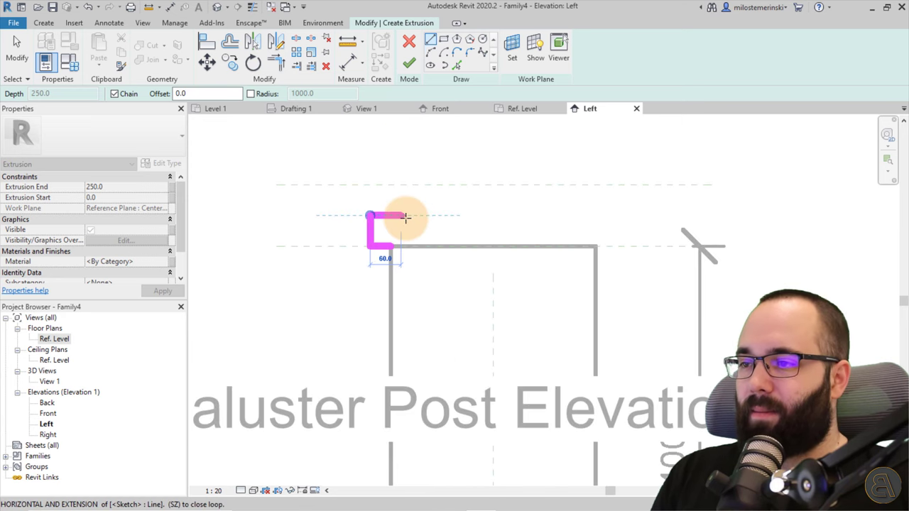
key("Escape")
key("Escape")
left_click_drag(371, 223, 370, 204)
left_click(370, 204)
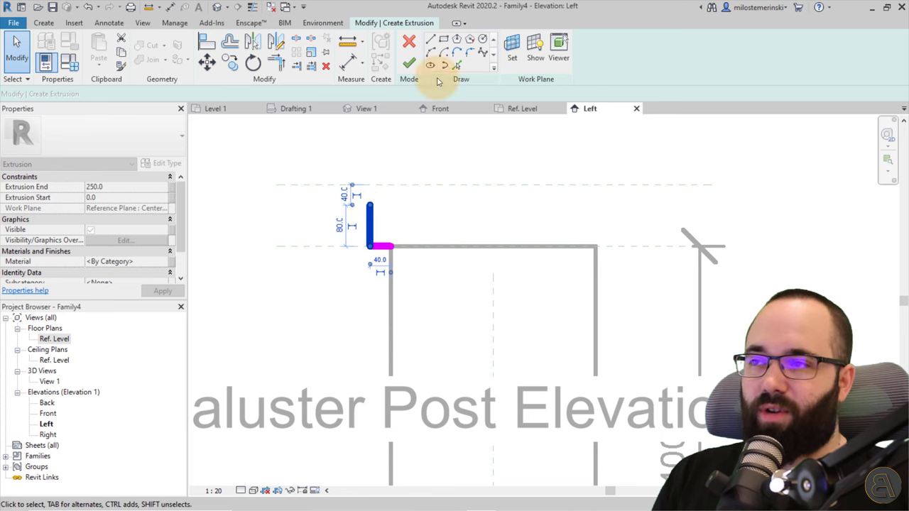
Add the sloped top line running from the centre plane to the L's top corner
left_click(430, 41)
left_click(494, 246)
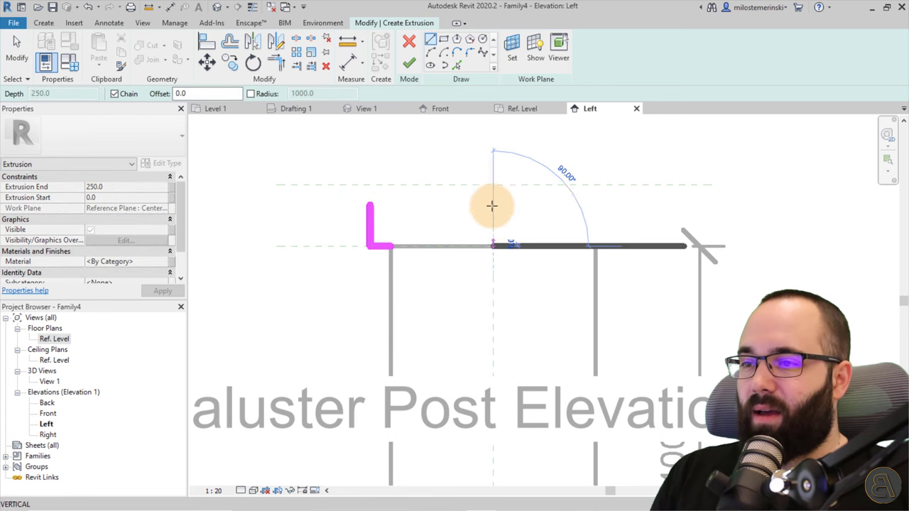
left_click(491, 184)
left_click(369, 204)
key("Escape")
key("Escape")
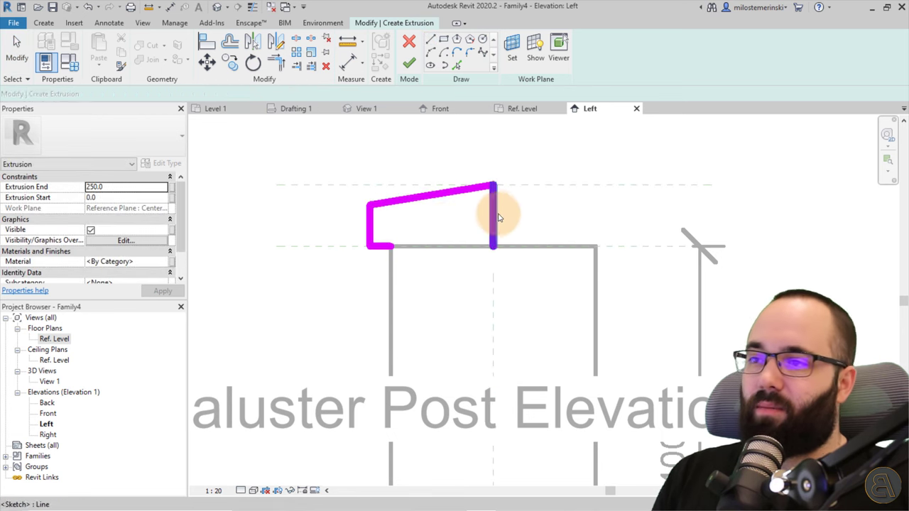
left_click(494, 218)
key("Delete")
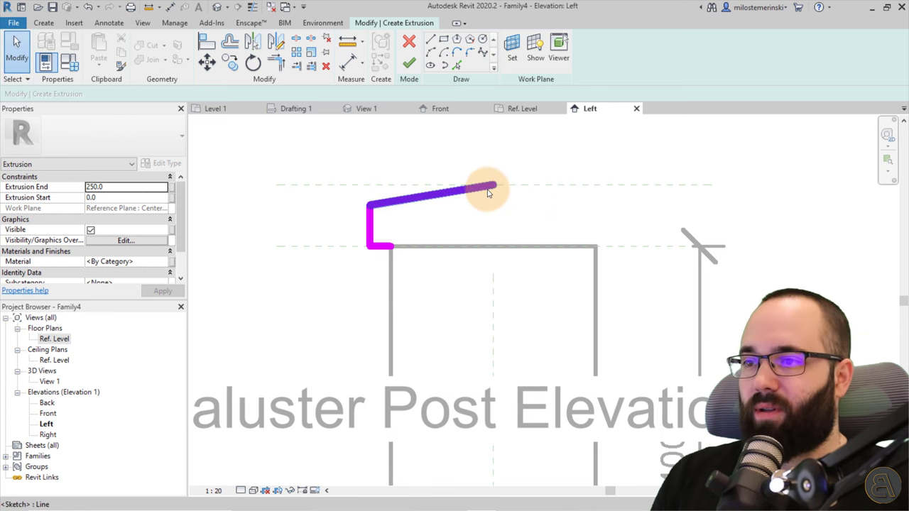
Mirror the profile about the centre plane, close the bottom line, and finish the extrusion
left_click_drag(392, 233, 321, 172)
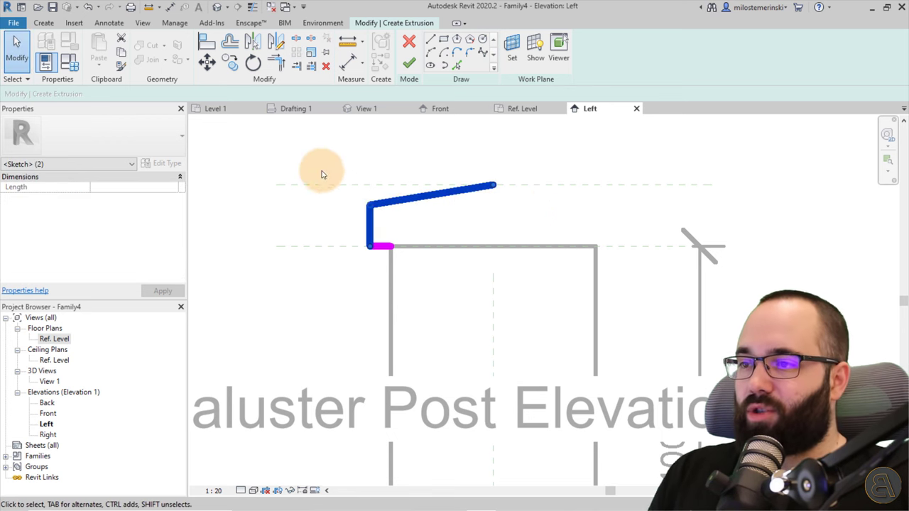
scroll(380, 187, "down", 2)
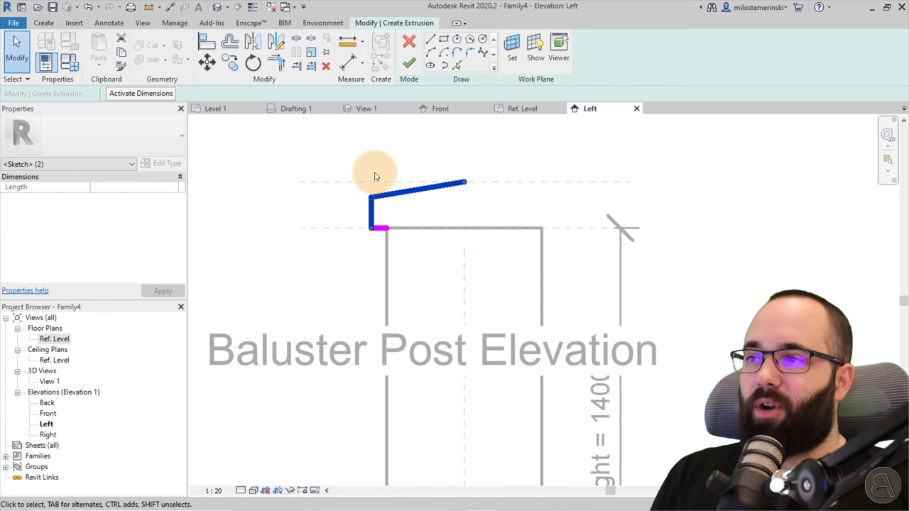
key("m")
key("m")
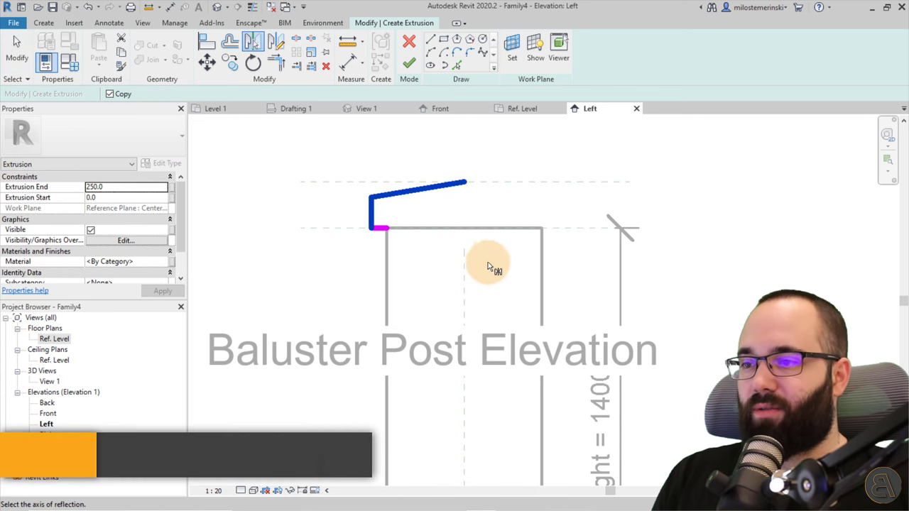
left_click(463, 264)
key("Escape")
left_click_drag(388, 228, 557, 227)
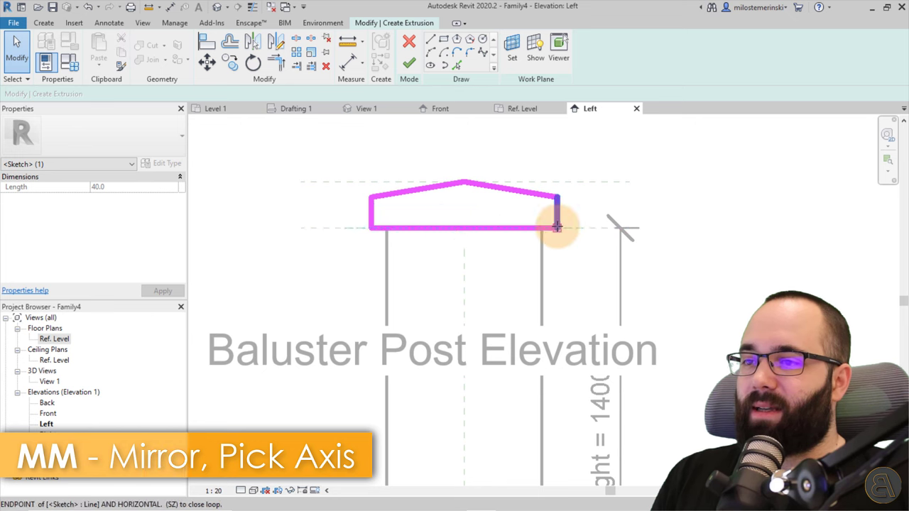
left_click(409, 64)
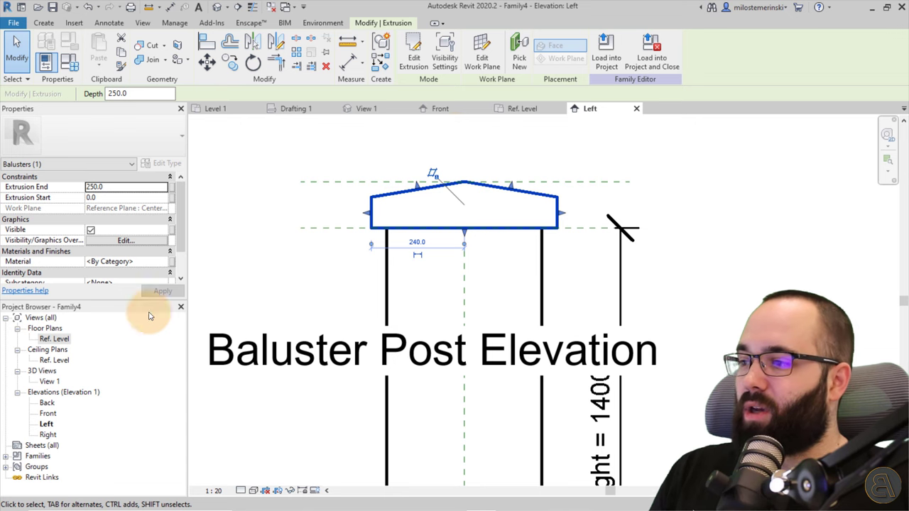
In the Front elevation, stretch the cap extrusion to 483.8 deep so it overhangs both post sides
double_click(48, 413)
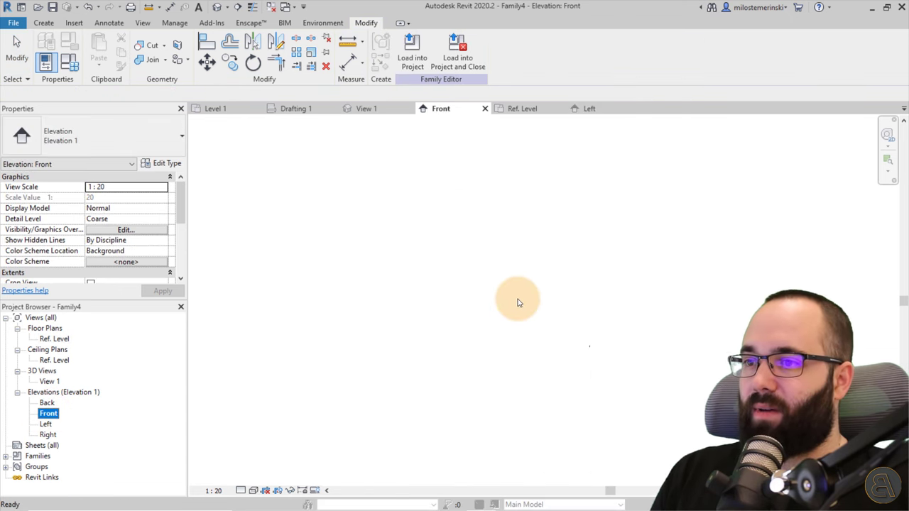
left_click(517, 306)
scroll(526, 312, "up", 6)
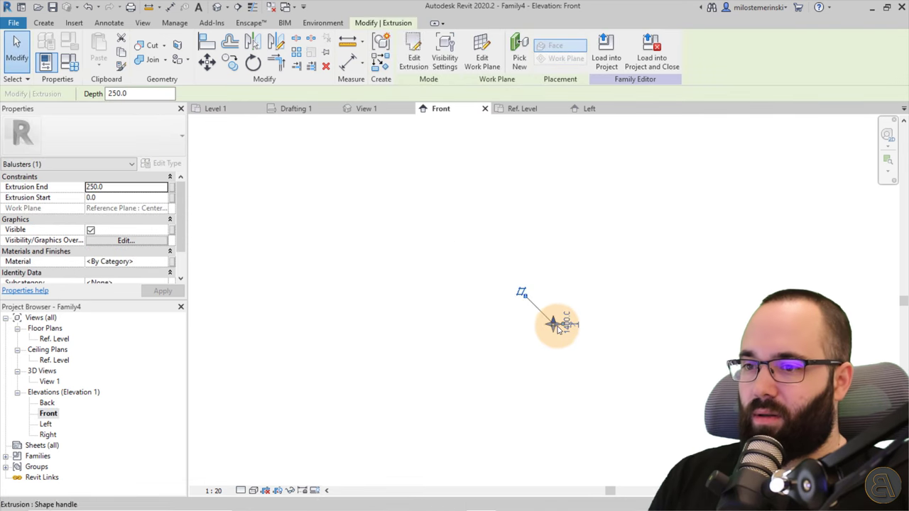
scroll(526, 313, "down", 5)
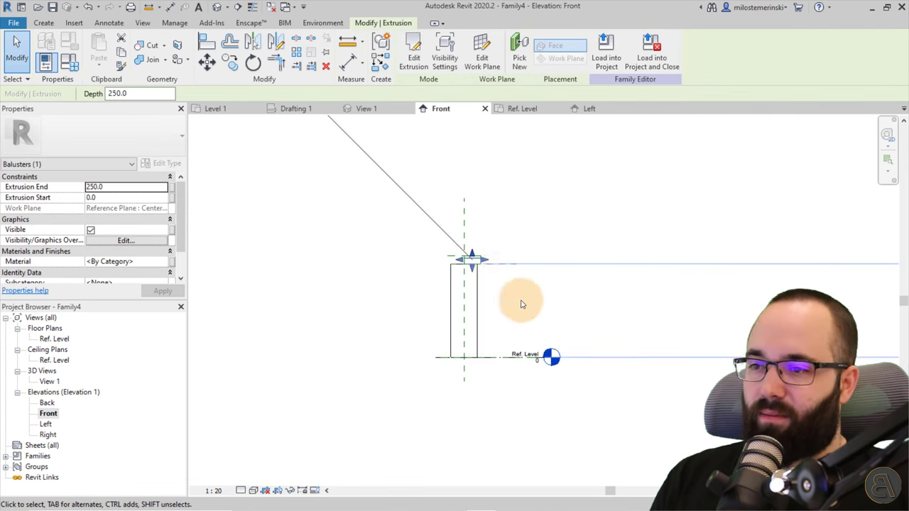
scroll(522, 304, "up", 3)
scroll(454, 248, "up", 4)
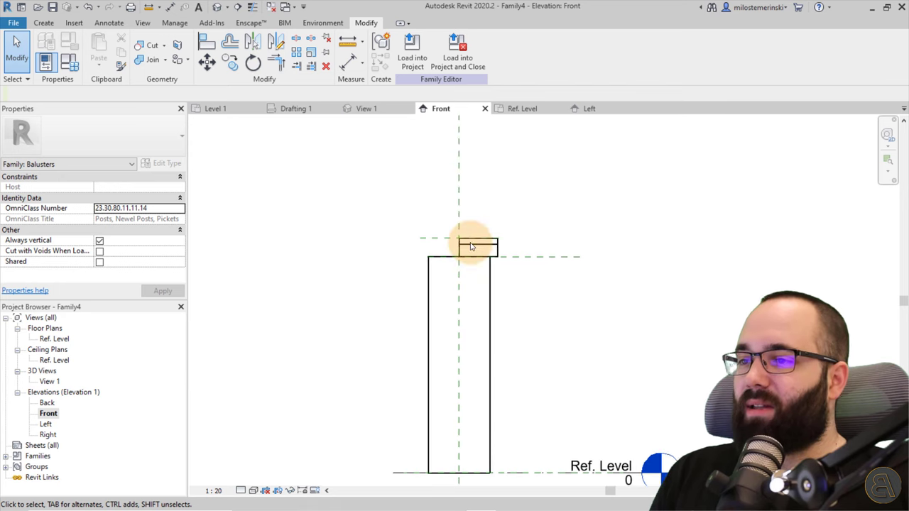
left_click(449, 240)
left_click_drag(387, 253, 380, 249)
left_click(581, 270)
scroll(581, 270, "down", 4)
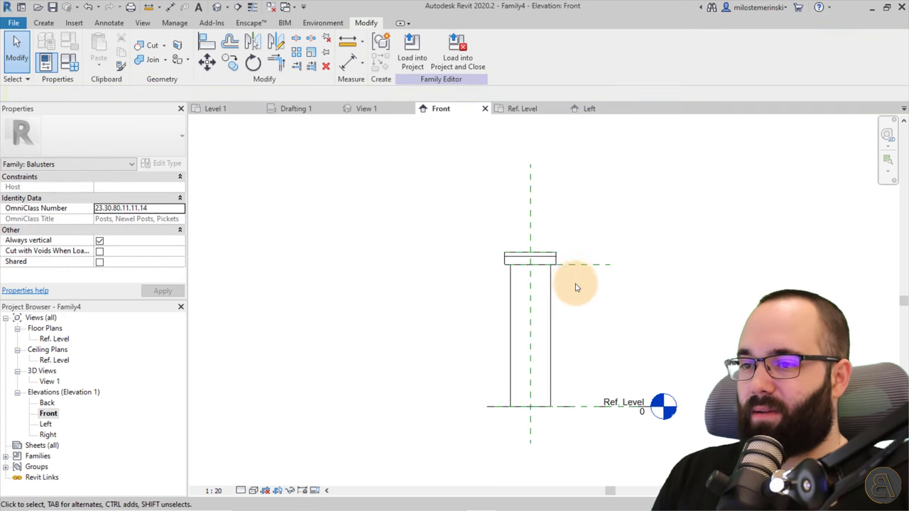
scroll(575, 285, "up", 4)
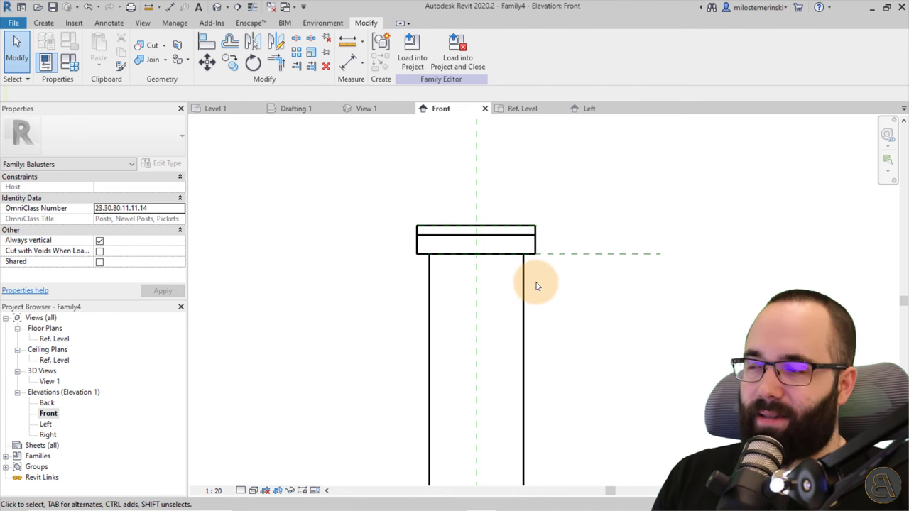
Dimension the cap's overhangs past the post edges: 50 on the right, 54 on the left
left_click(344, 66)
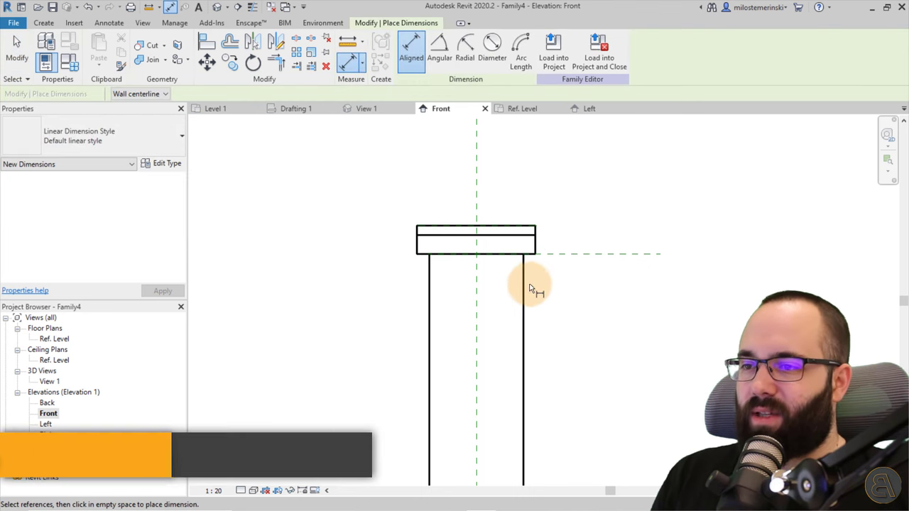
left_click(537, 252)
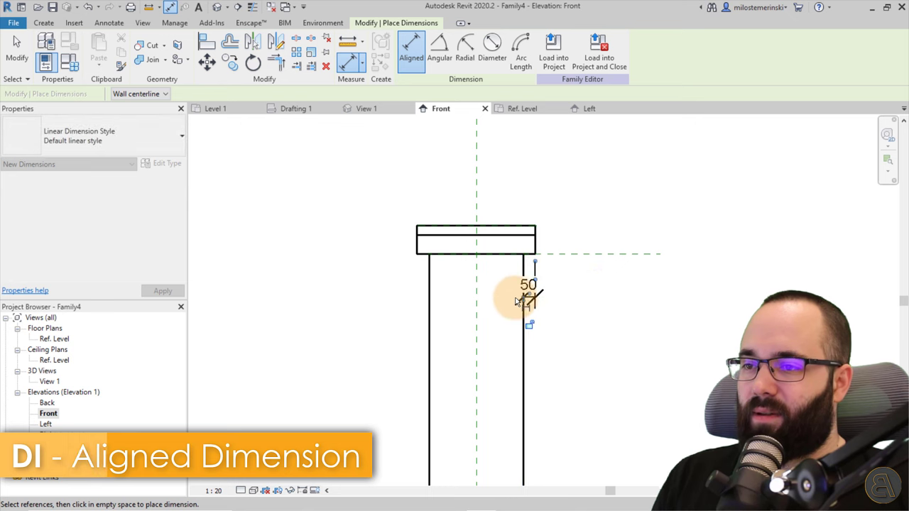
left_click(523, 298)
left_click(420, 262)
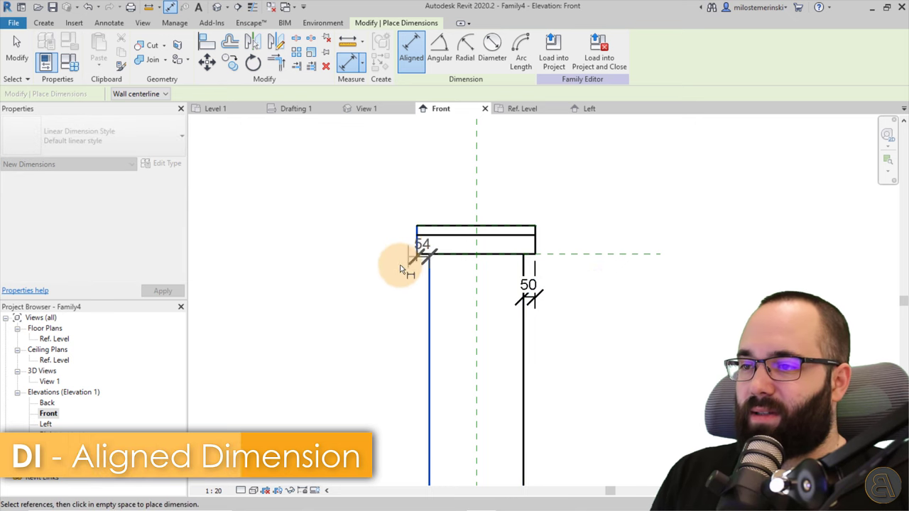
left_click(372, 297)
key("Escape")
key("Escape")
Stretch the cap's right edge to a 54 overhang, then delete the check dimensions
left_click(538, 245)
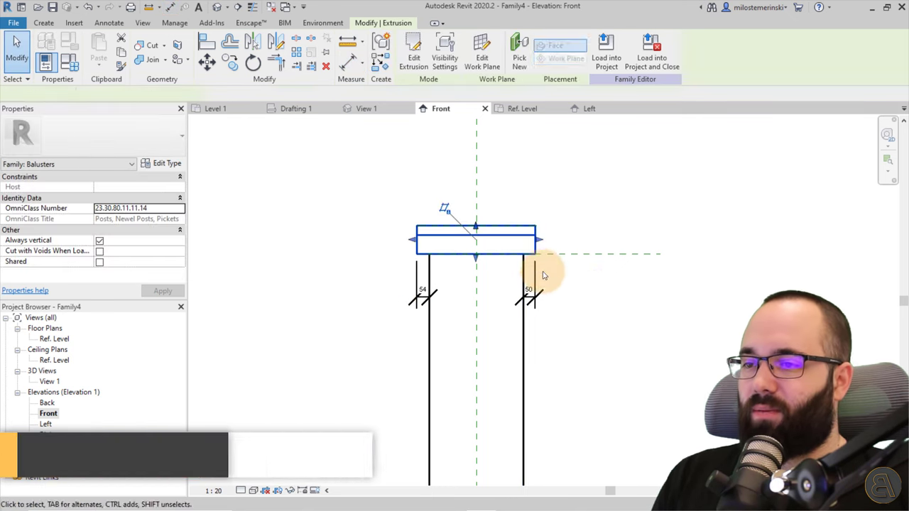
left_click(530, 292)
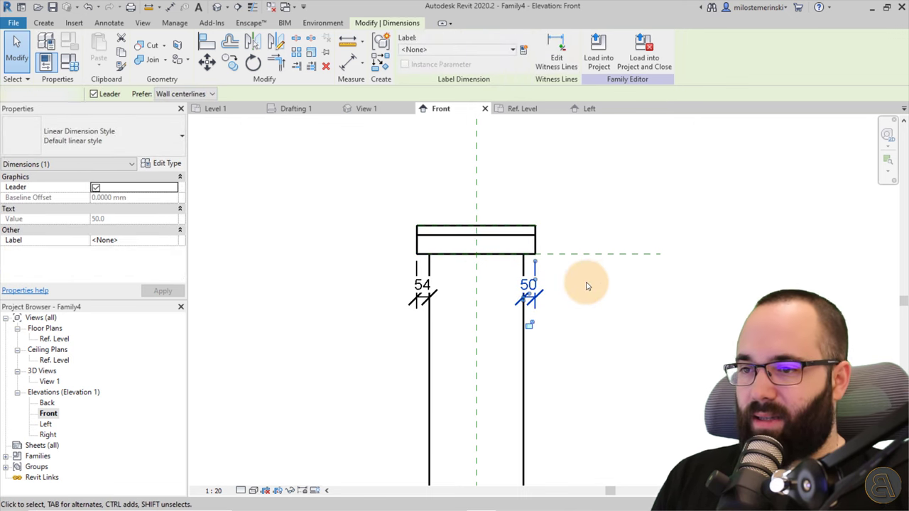
left_click(586, 286)
scroll(523, 247, "up", 3)
left_click(533, 259)
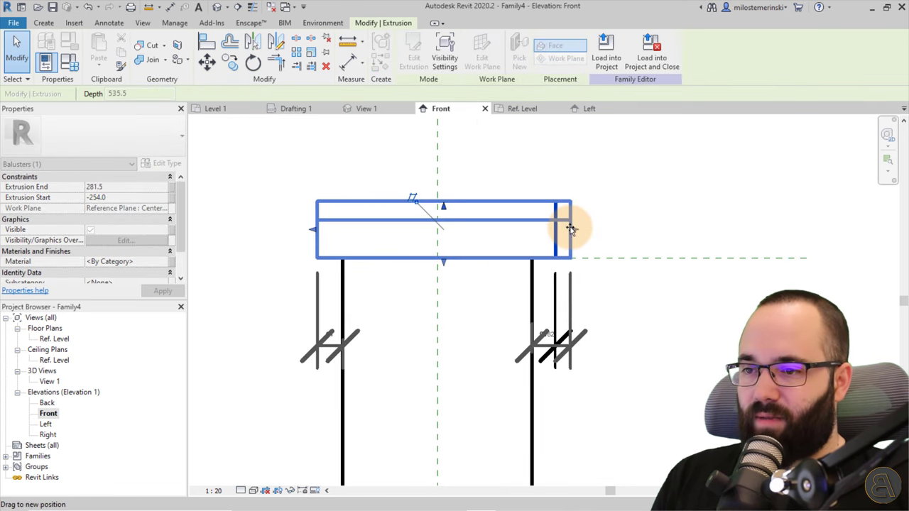
left_click_drag(566, 229, 563, 235)
scroll(568, 236, "down", 2)
left_click(574, 301)
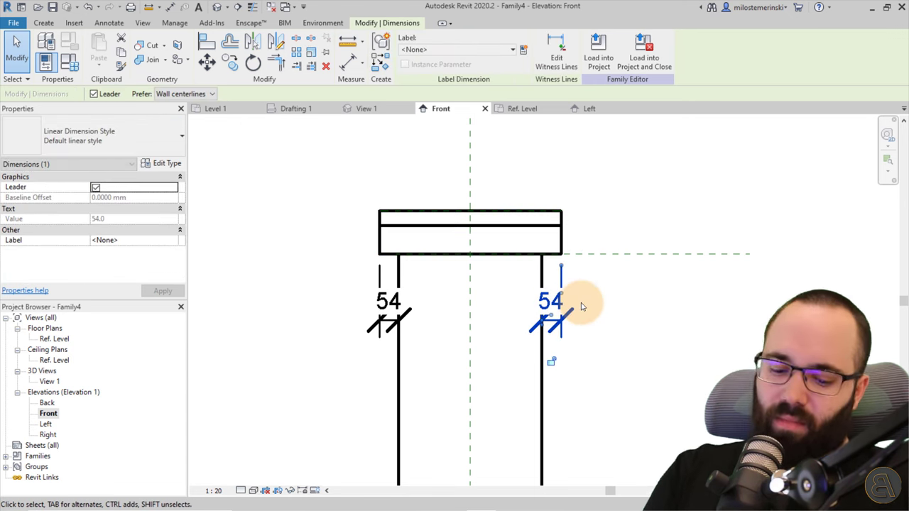
key("Delete")
key("Delete")
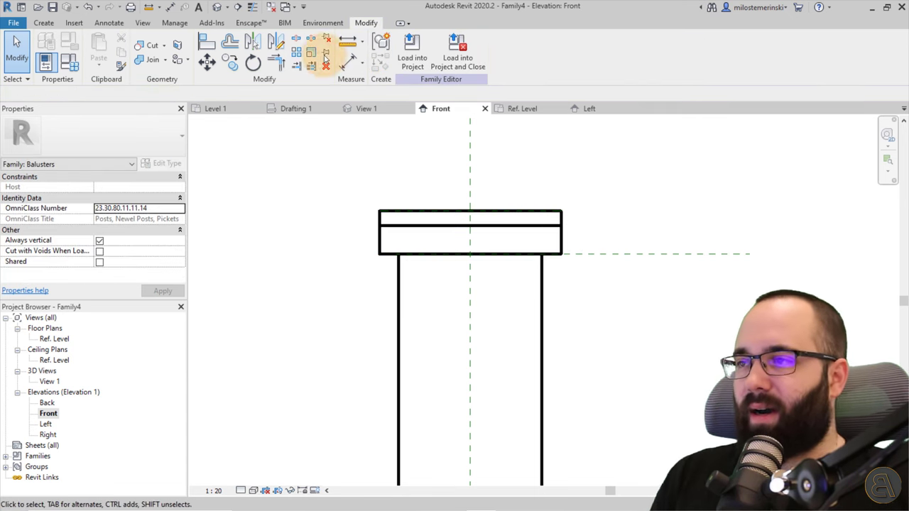
Draw two vertical reference planes, one at each end of the cap
left_click(43, 23)
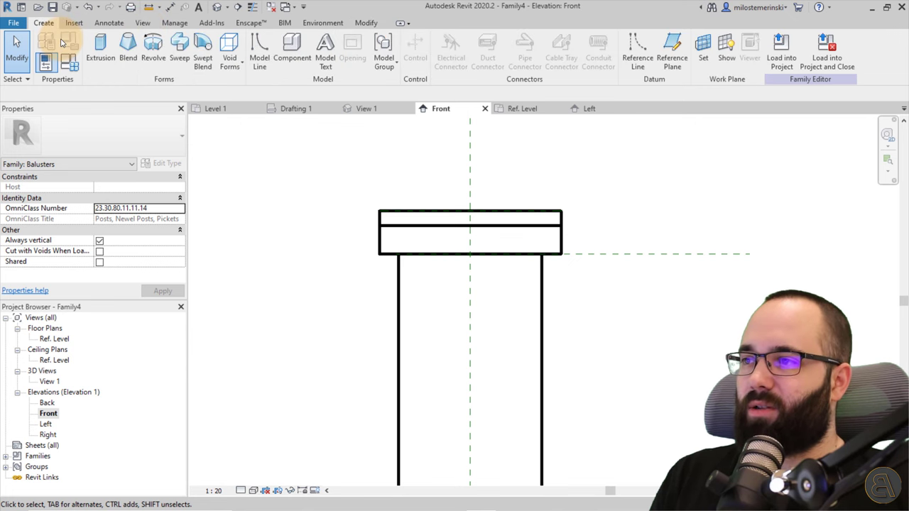
left_click(671, 50)
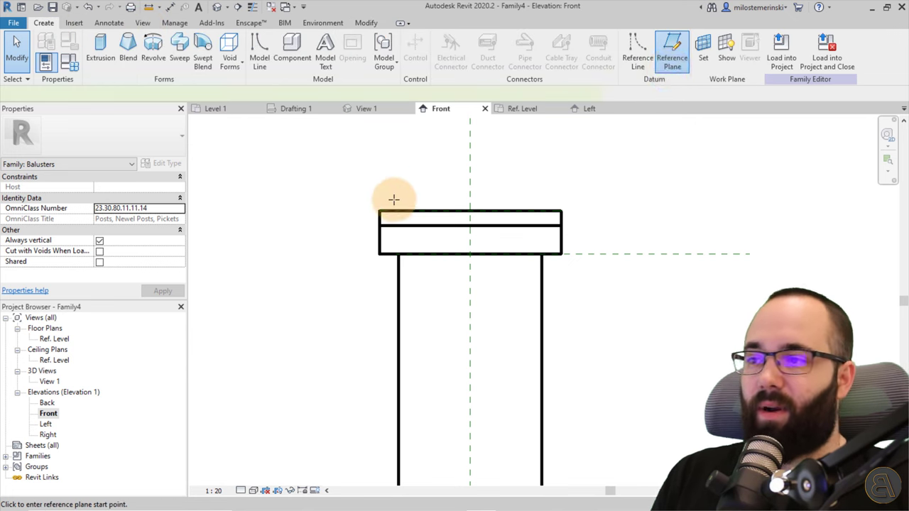
left_click(376, 147)
left_click(376, 313)
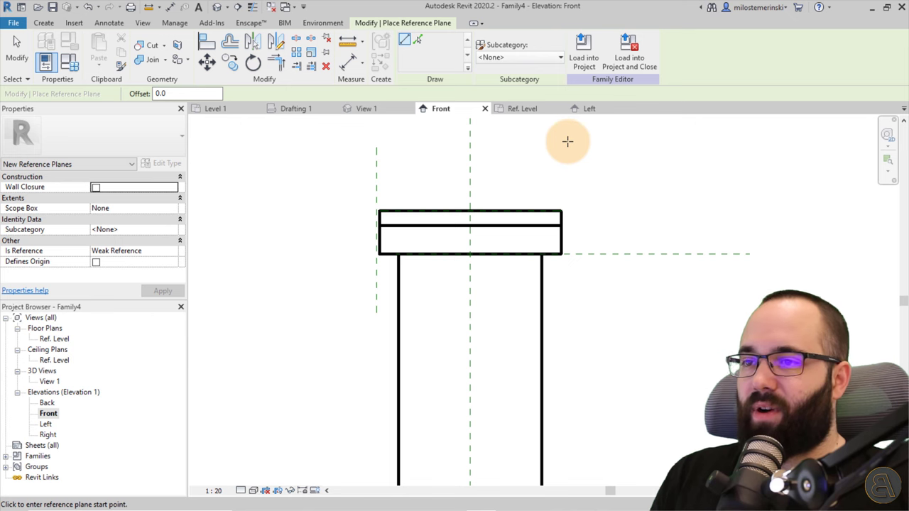
left_click(568, 148)
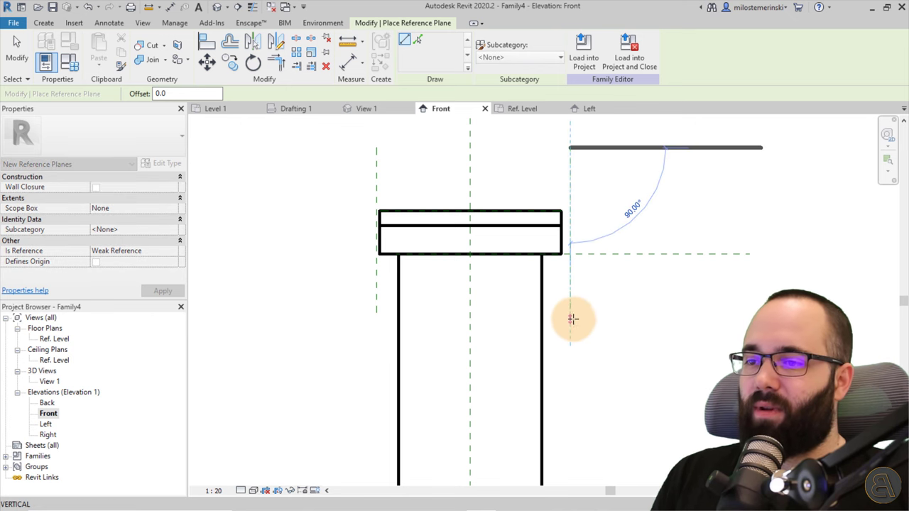
left_click(572, 315)
Dimension the right reference plane from the centre plane and change it from 280 to 260
key("Escape")
left_click(348, 63)
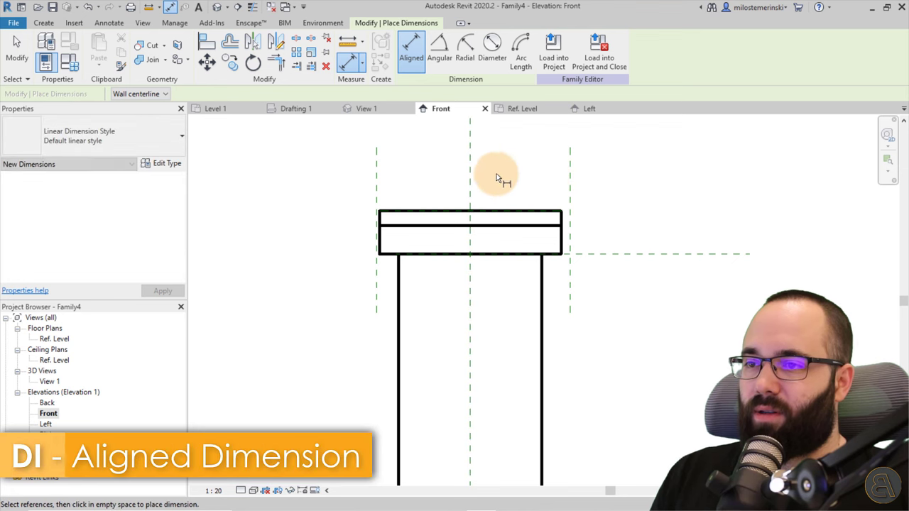
left_click(569, 174)
left_click(604, 142)
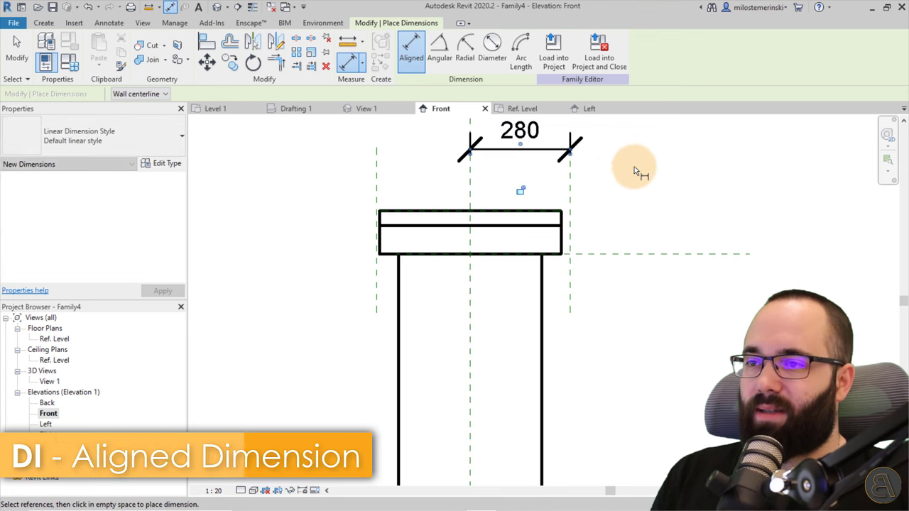
key("Escape")
left_click(570, 181)
left_click(524, 142)
type("260")
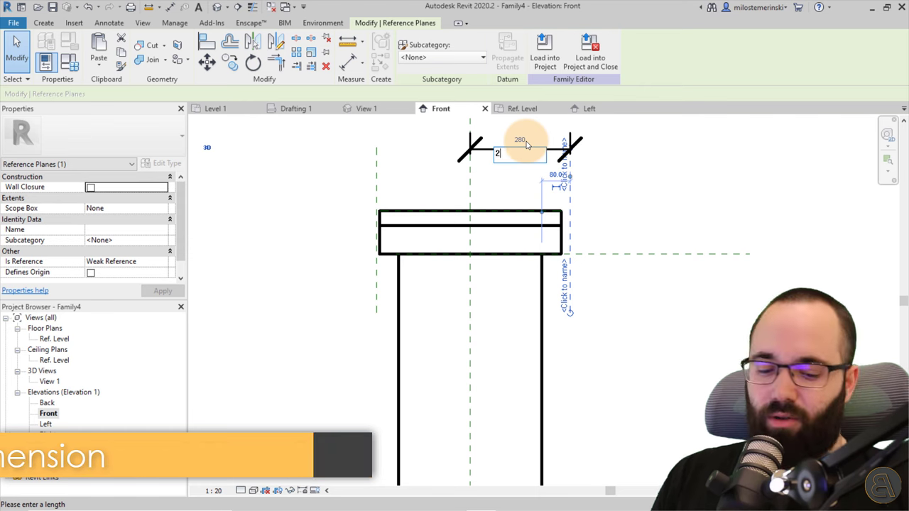
key("Return")
left_click(505, 168)
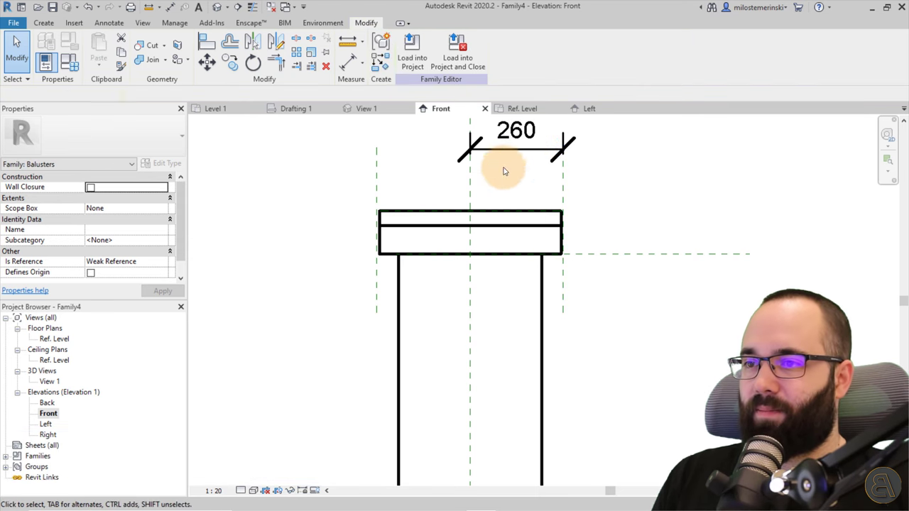
Set the left reference plane 260 from the centre and delete the dimension
left_click(377, 193)
left_click_drag(399, 187, 469, 186)
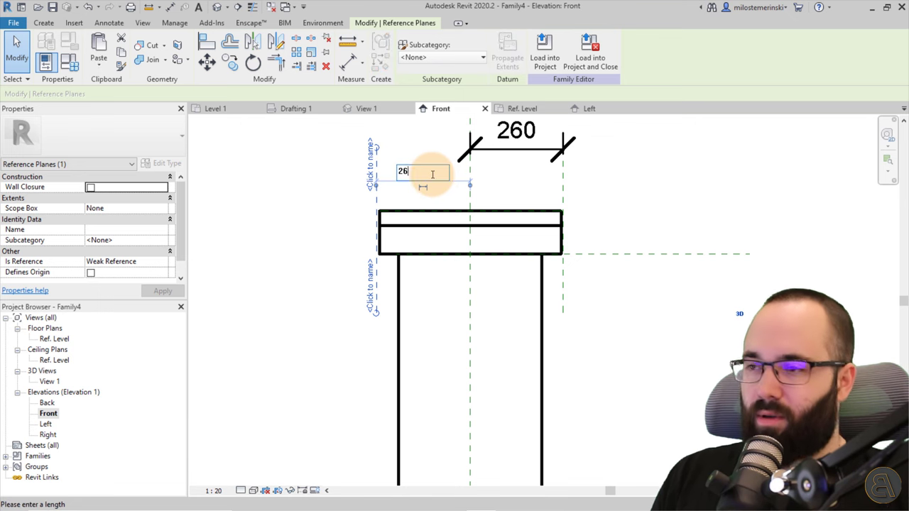
left_click(452, 172)
left_click(487, 151)
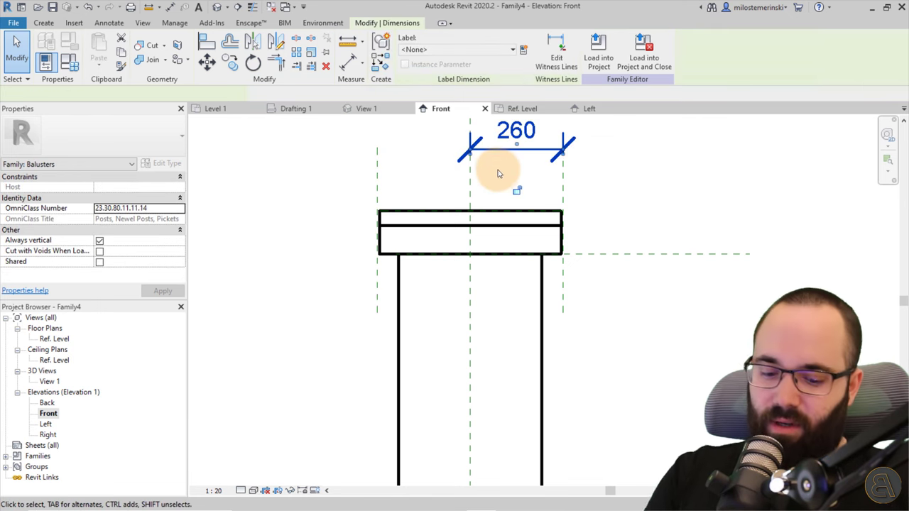
key("Delete")
Stretch both cap extrusion ends onto the side reference planes, spanning −260 to 260
left_click(513, 216)
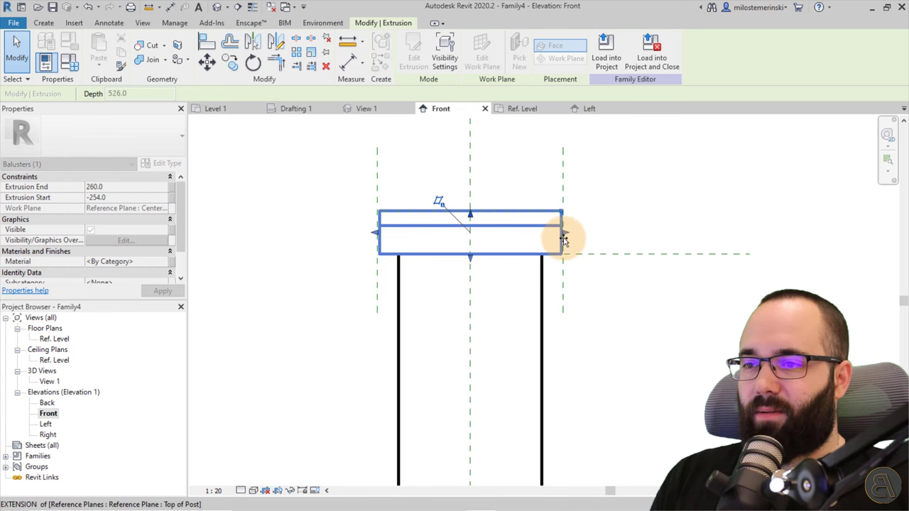
scroll(564, 240, "up", 3)
left_click(548, 240)
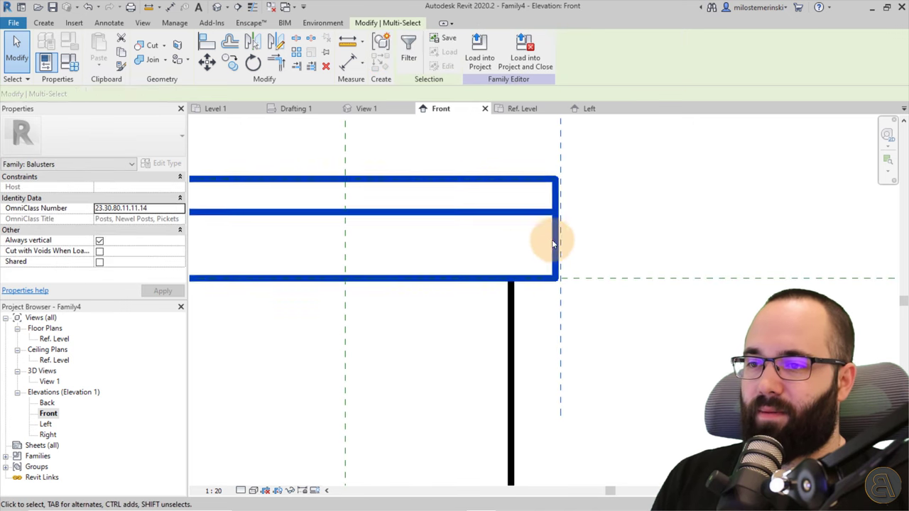
left_click(551, 253)
key("Escape")
left_click(558, 230)
mouse_move(558, 229)
left_mouse_down()
mouse_move(540, 232)
mouse_move(558, 227)
left_mouse_up()
scroll(654, 226, "down", 3)
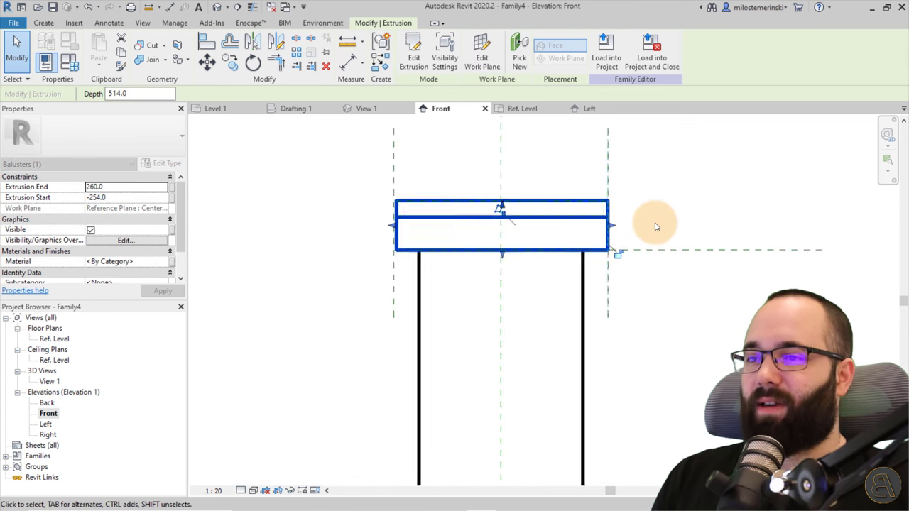
scroll(503, 221, "up", 2)
left_click_drag(502, 229, 516, 251)
scroll(603, 262, "down", 3)
scroll(604, 262, "up", 4)
key("Escape")
scroll(544, 262, "down", 3)
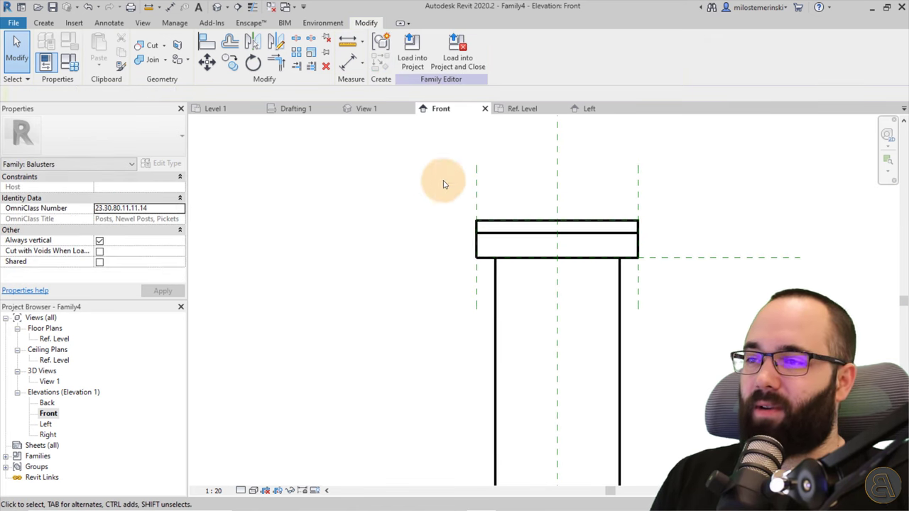
scroll(445, 182, "down", 1)
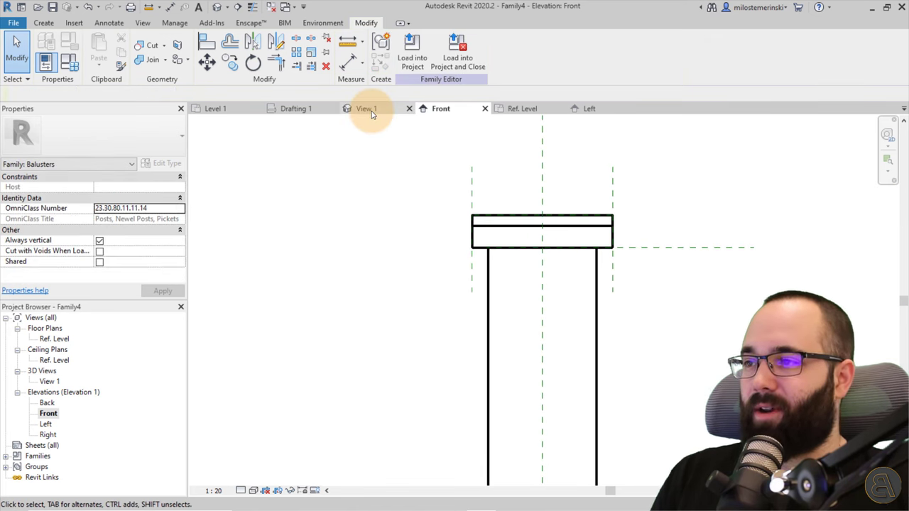
Review the baluster in 3D View 1 and the Left elevation, then return to Front
double_click(49, 381)
middle_click_drag(589, 274, 544, 254, "shift")
left_click(589, 109)
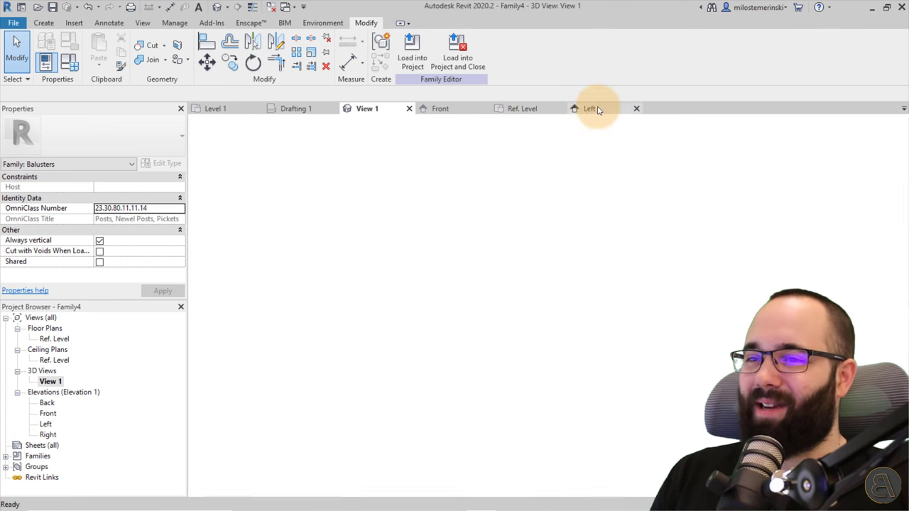
left_click(441, 112)
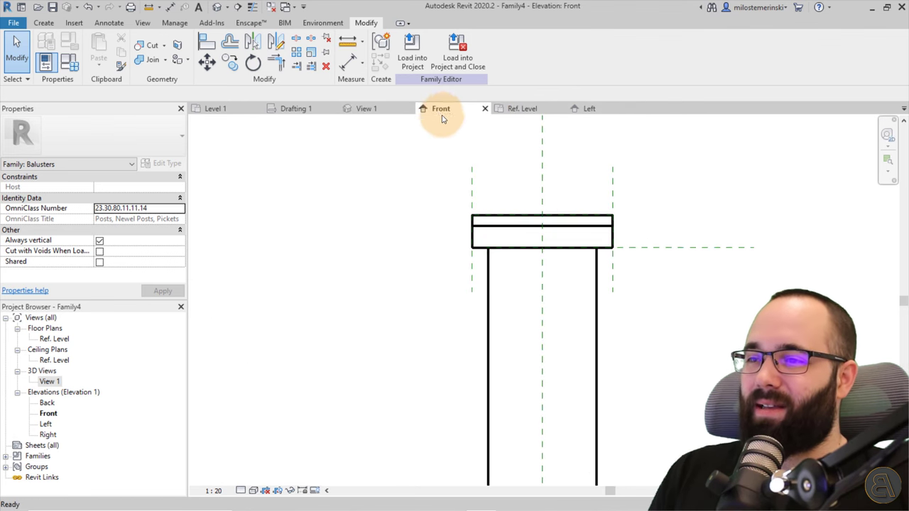
scroll(465, 201, "up", 2)
Move both reference planes to 240 from the centre plane
left_click(444, 187)
middle_click_drag(542, 157, 507, 205)
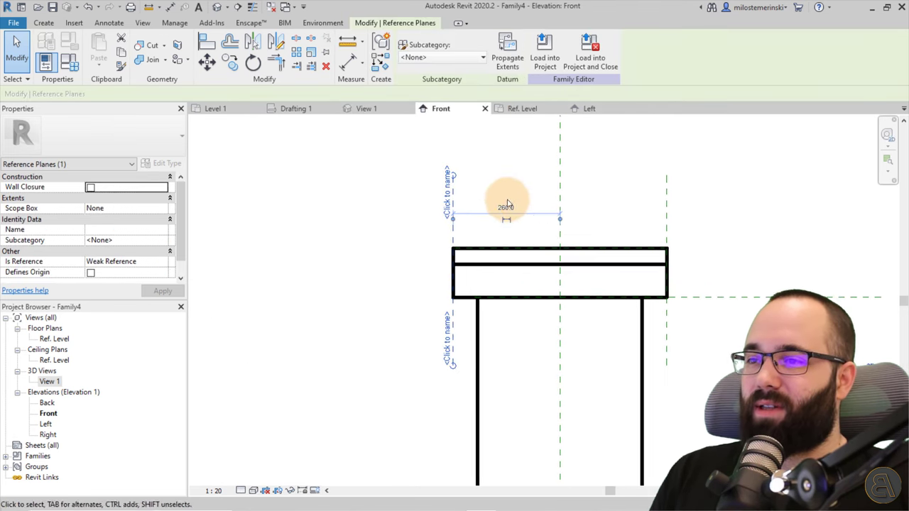
left_click(506, 206)
type("240")
key("Return")
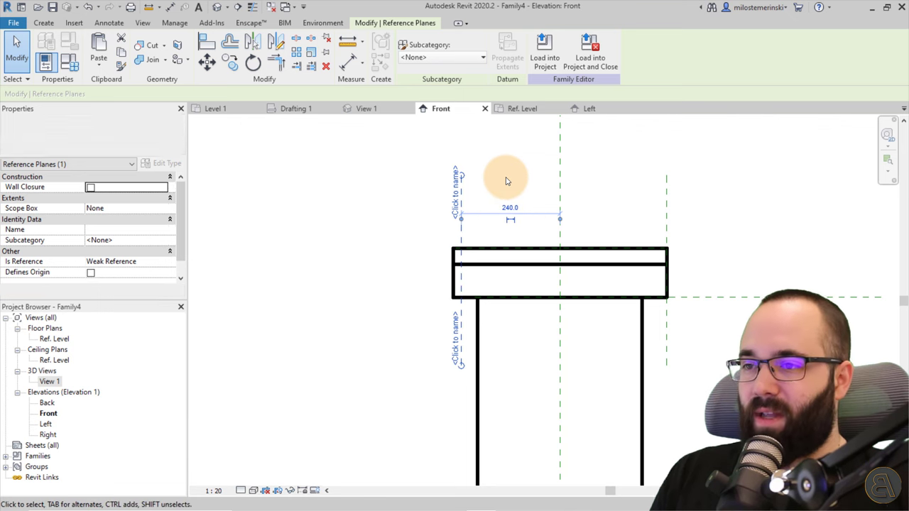
left_click(666, 206)
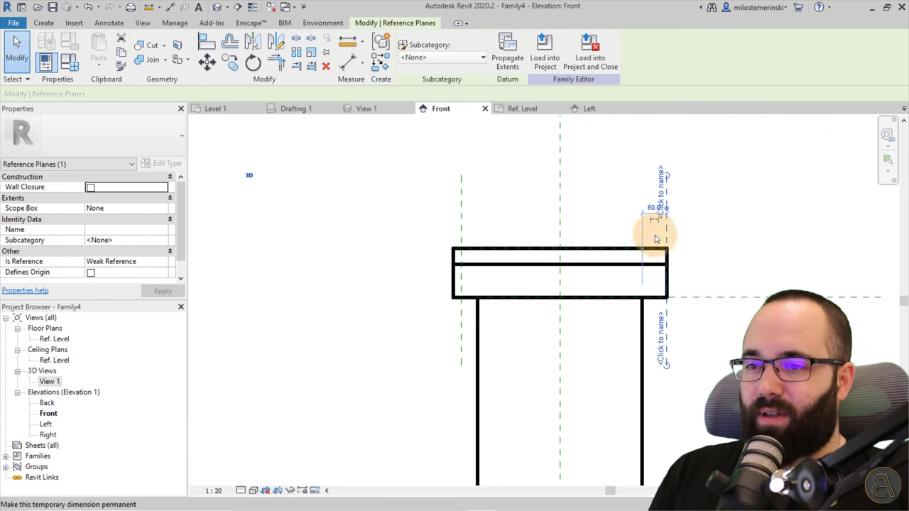
scroll(642, 255, "down", 1)
left_click_drag(641, 253, 580, 229)
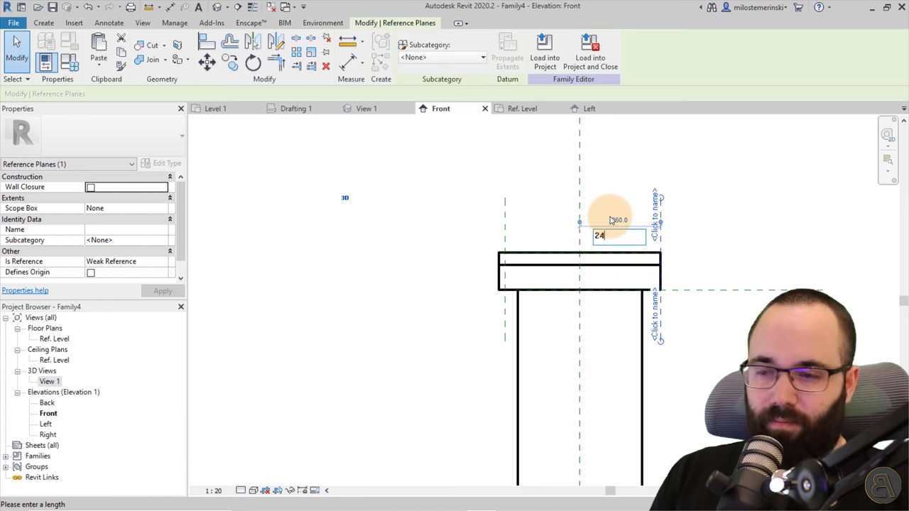
key("Return")
Snap the cap ends onto the 240 planes, narrowing it to about 480, and inspect it in 3D
scroll(660, 263, "up", 2)
left_click(653, 276)
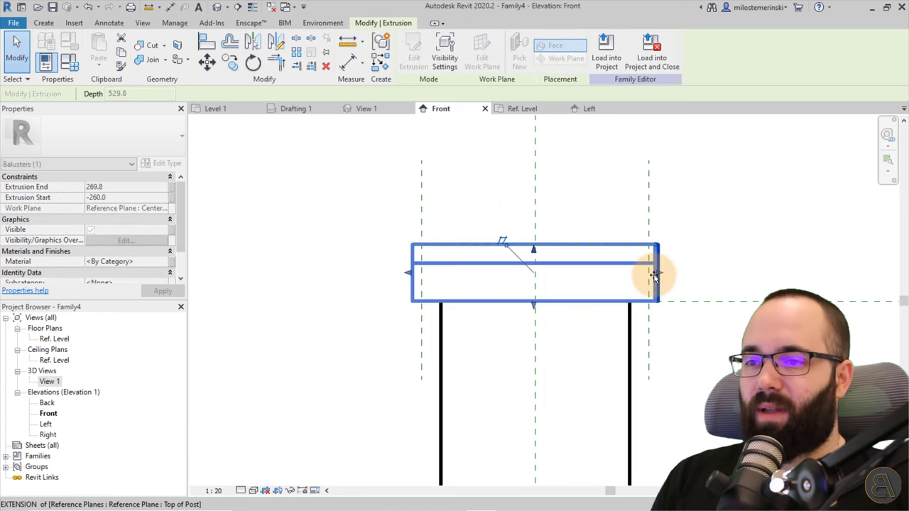
left_click_drag(651, 279, 649, 278)
left_click_drag(416, 270, 422, 270)
left_click(449, 216)
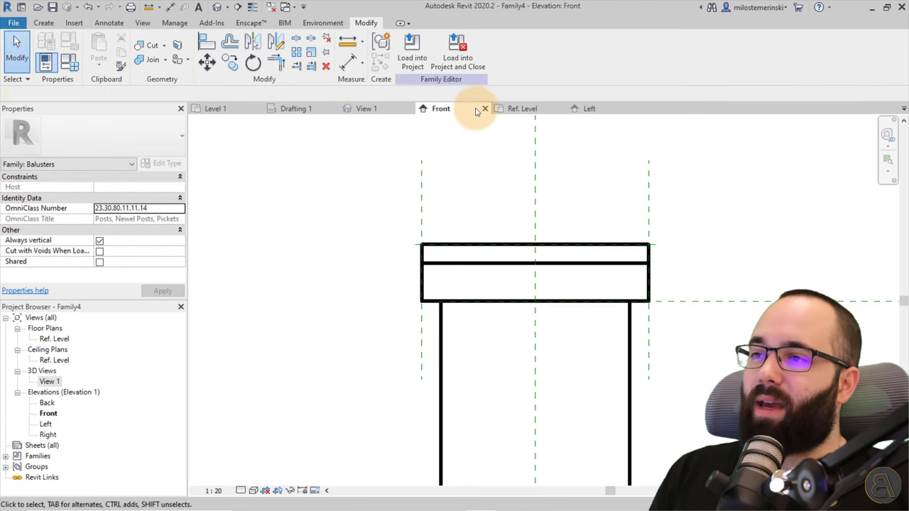
left_click(367, 111)
middle_click_drag(468, 158, 372, 320, "shift")
Start a void extrusion sketched on the cap's end face as the work plane
scroll(320, 263, "up", 2)
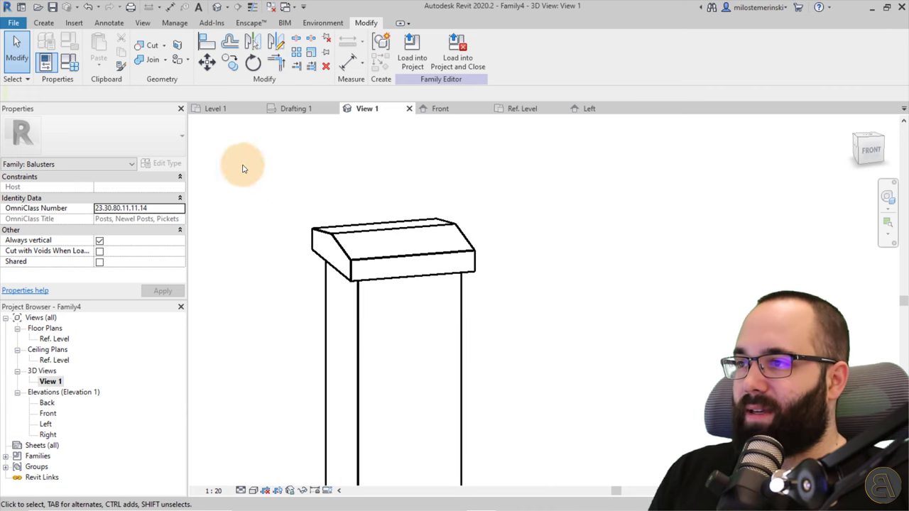
left_click(43, 23)
left_click(228, 66)
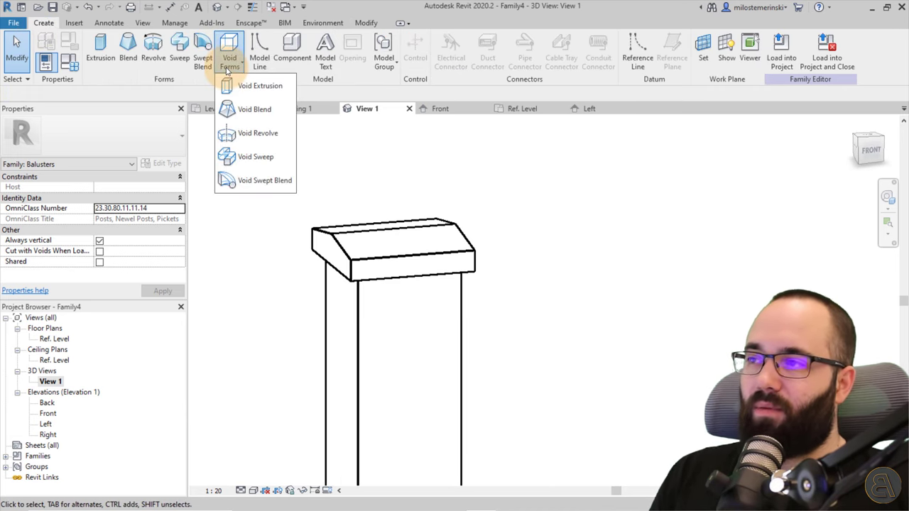
left_click(250, 89)
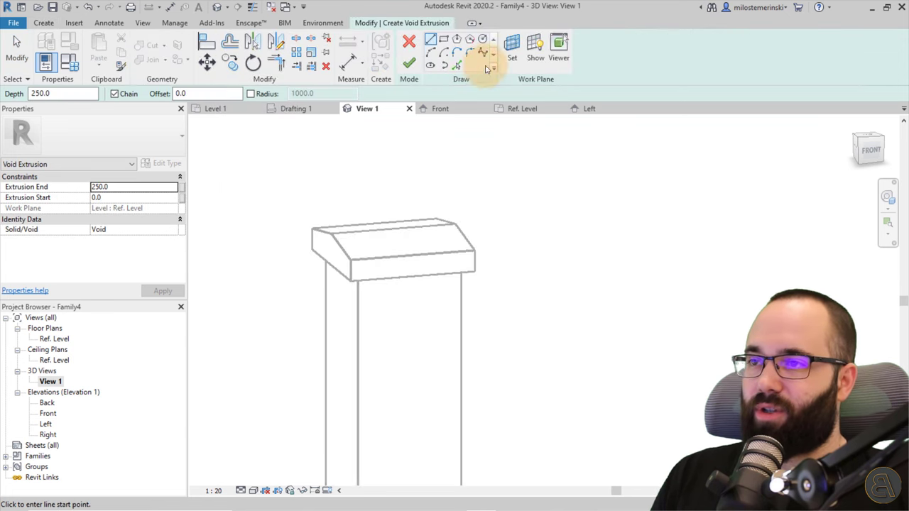
left_click(512, 57)
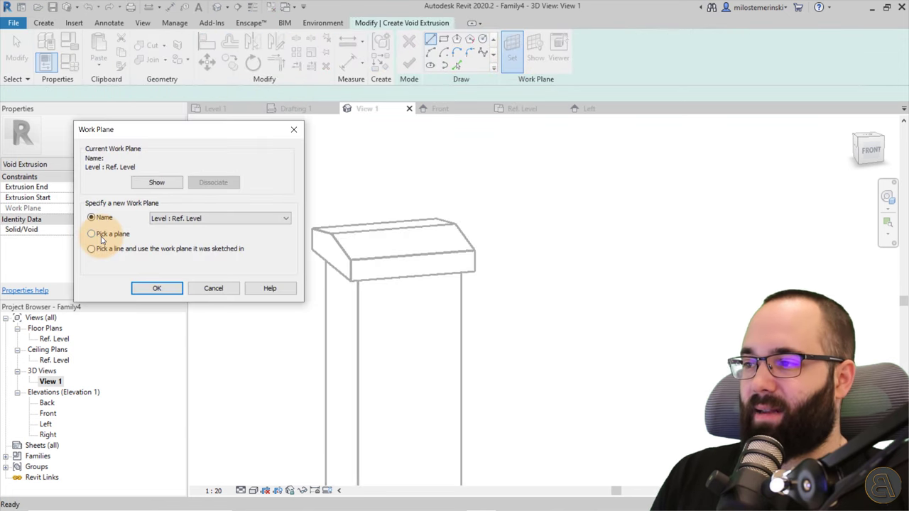
left_click(156, 288)
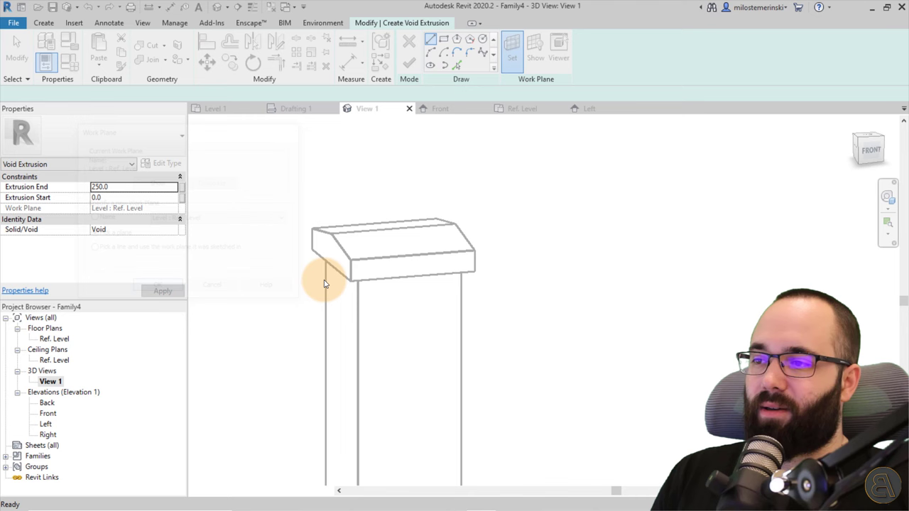
scroll(359, 262, "up", 3)
left_click(456, 64)
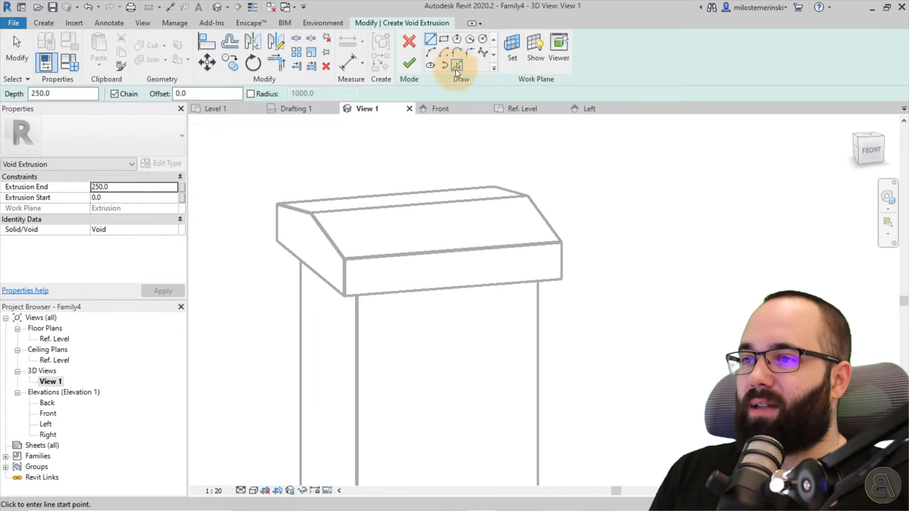
Sketch the void profile from the cap edges plus two sloped lines meeting at the top midpoint
left_click(344, 279)
left_click(562, 270)
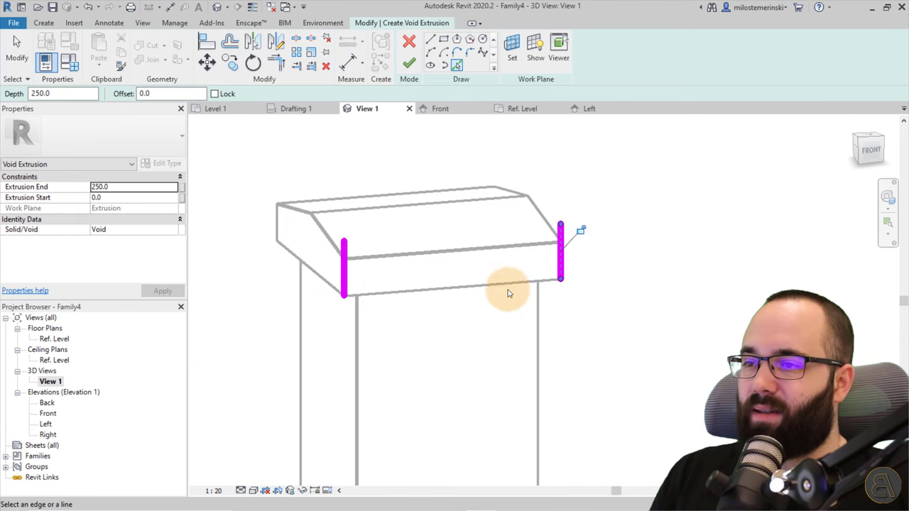
left_click(447, 207)
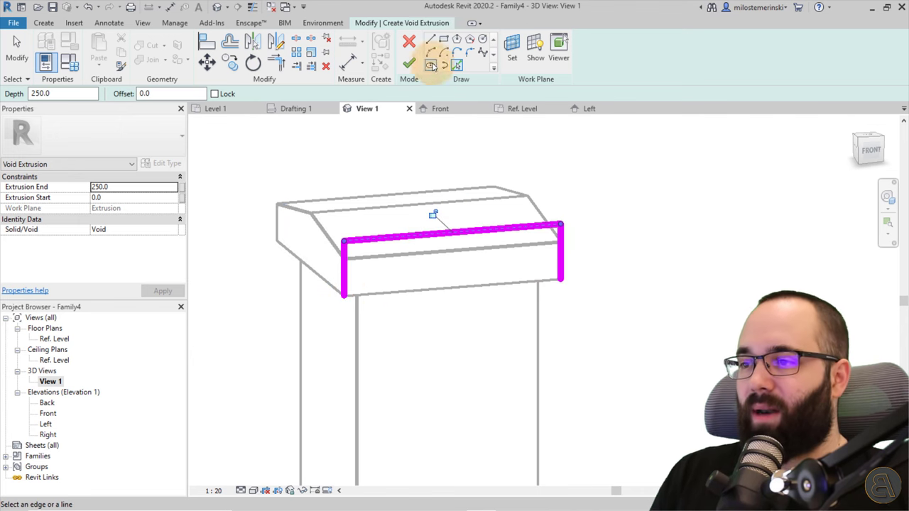
left_click(431, 41)
left_click(347, 259)
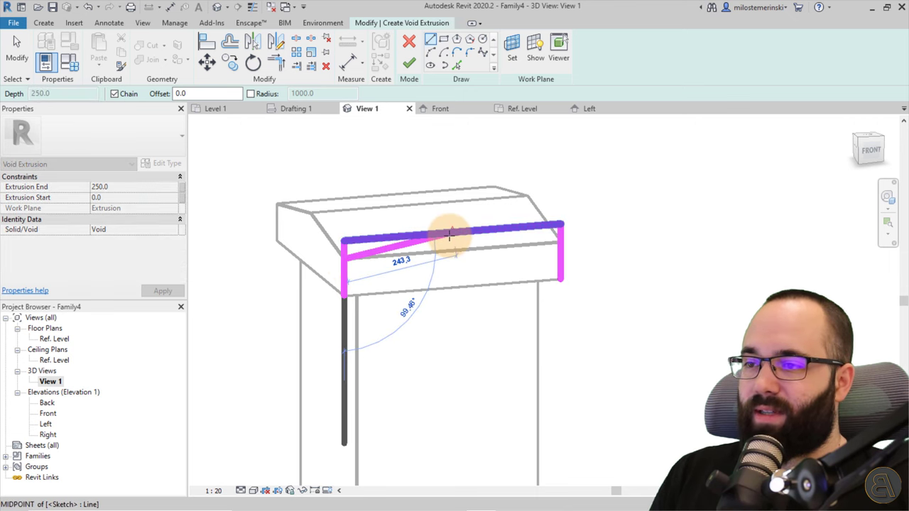
left_click(253, 7)
left_click(347, 258)
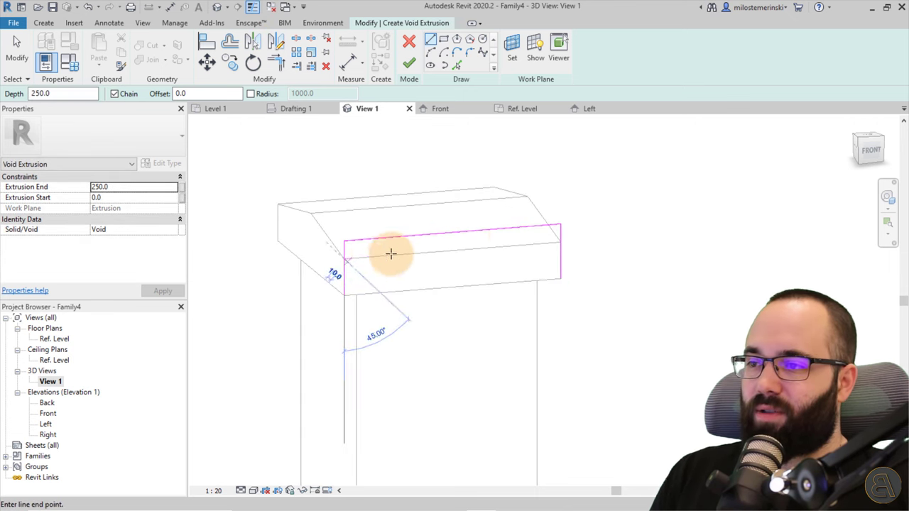
left_click(453, 232)
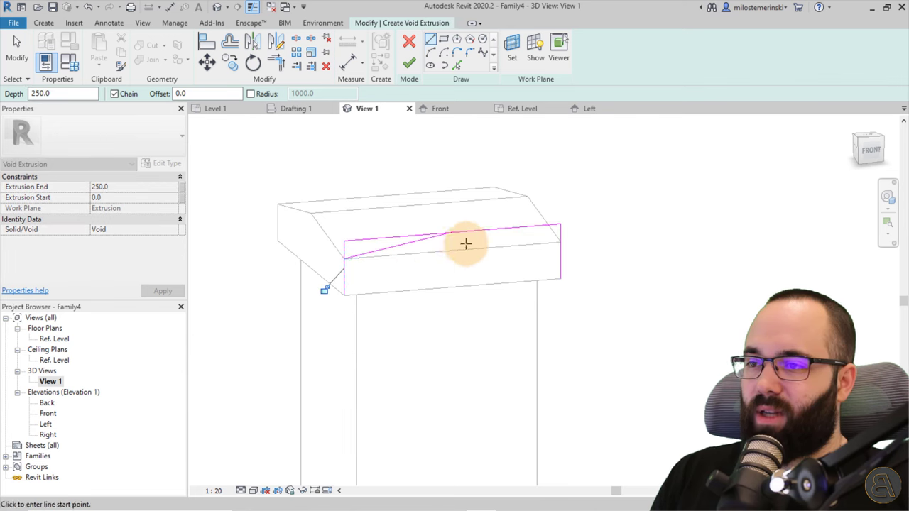
left_click(561, 242)
key("Escape")
key("Escape")
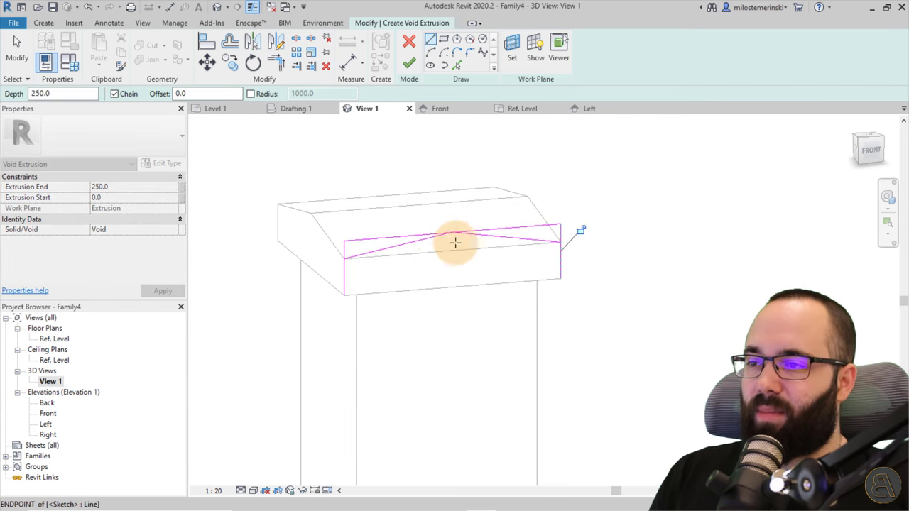
Trim the edge lines to the slope endpoints and finish the peaked 250.0-deep void extrusion
left_click_drag(383, 242, 381, 208)
left_click_drag(345, 297, 345, 258)
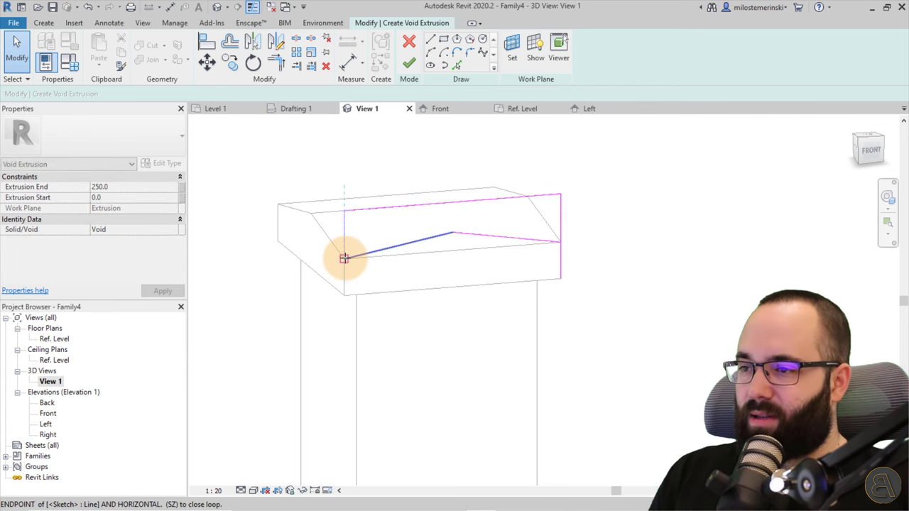
mouse_move(565, 279)
left_mouse_down()
mouse_move(558, 243)
mouse_move(523, 243)
left_mouse_up()
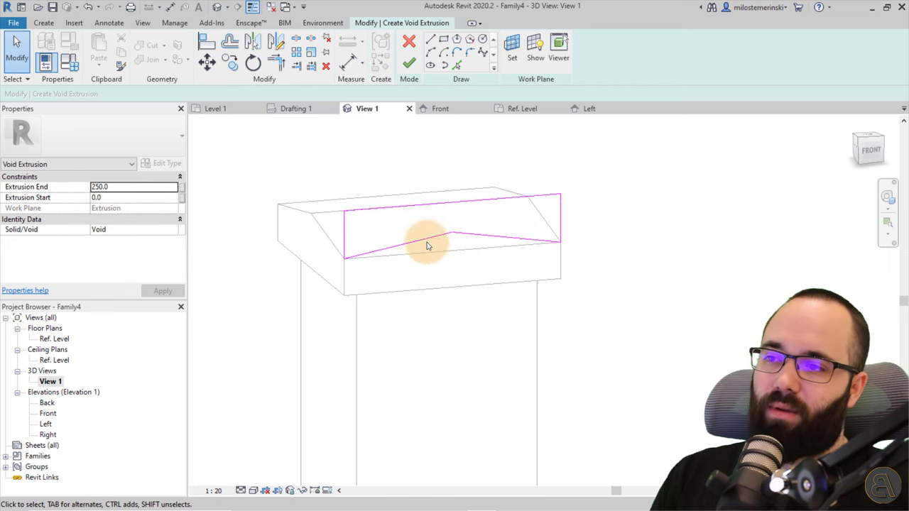
left_click(409, 64)
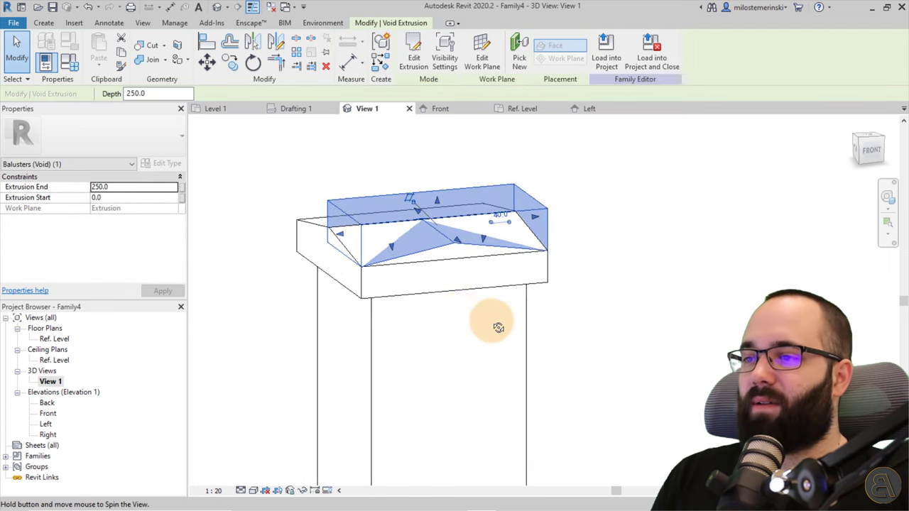
Drag the void across the cap's full depth so its top is cut into a pyramid
middle_click_drag(487, 320, 537, 294, "shift")
left_click_drag(386, 228, 294, 248)
left_click(243, 283)
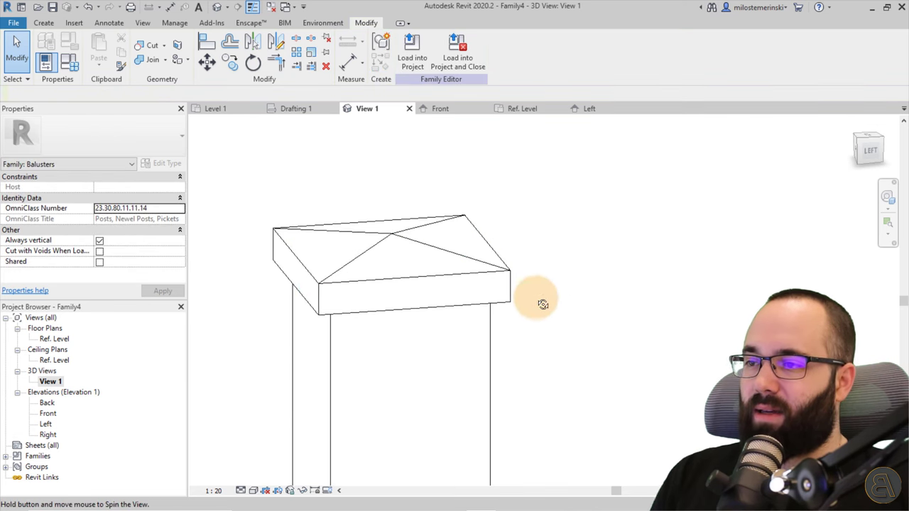
middle_click_drag(533, 304, 422, 314, "shift")
scroll(396, 204, "down", 3)
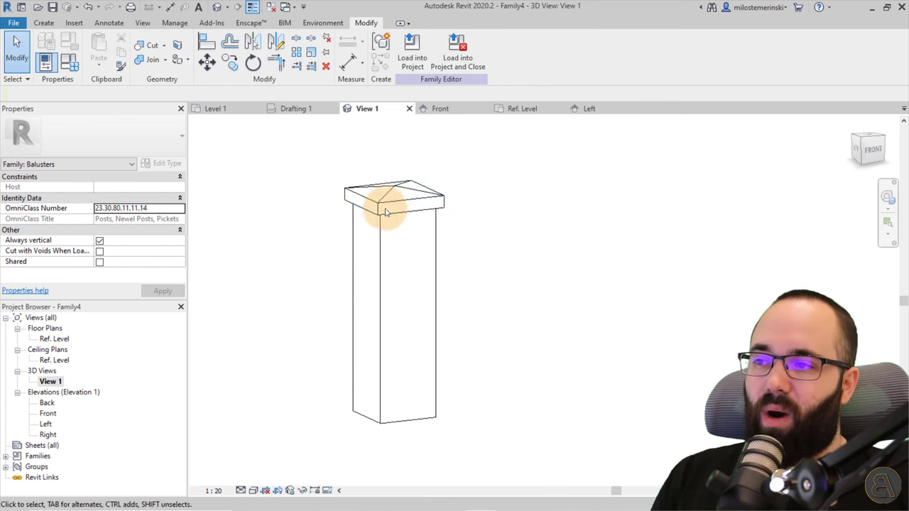
scroll(381, 203, "up", 2)
left_click(361, 209)
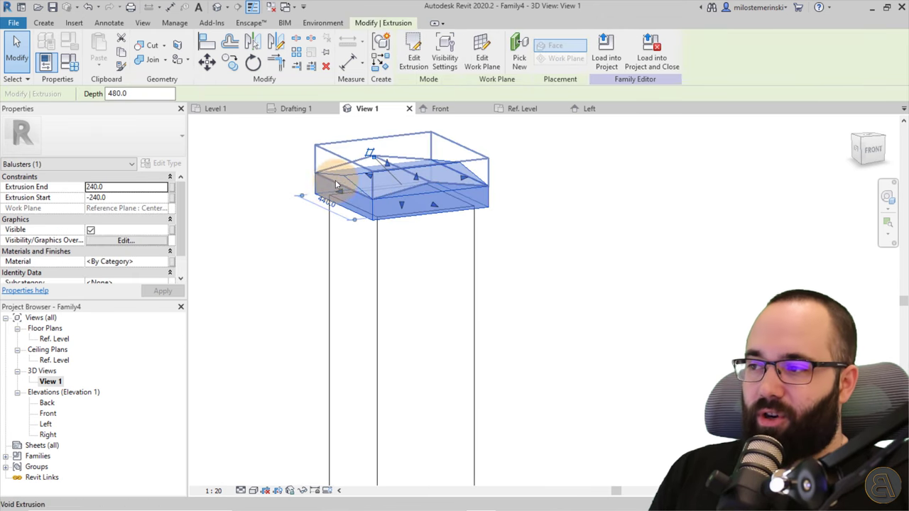
Assign the Gypsum Wall Board material to the cap extrusion
left_click(169, 262)
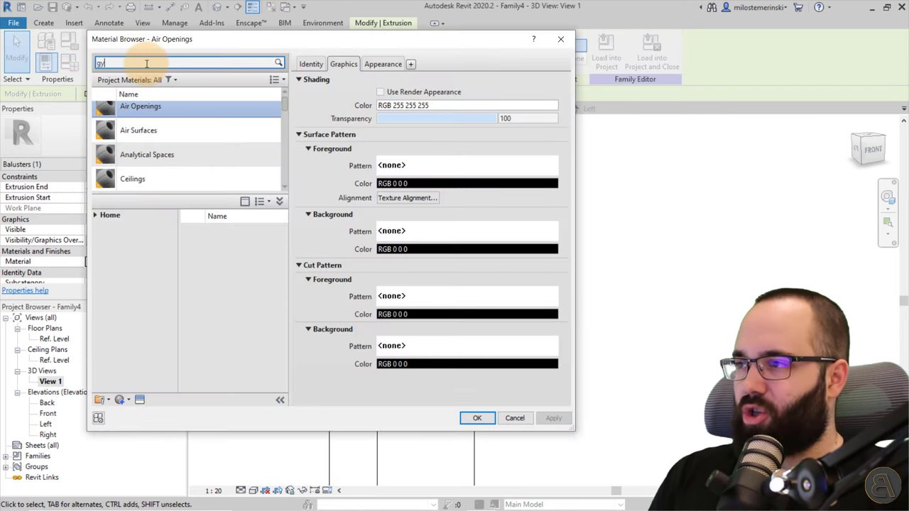
left_click(147, 63)
type("gy")
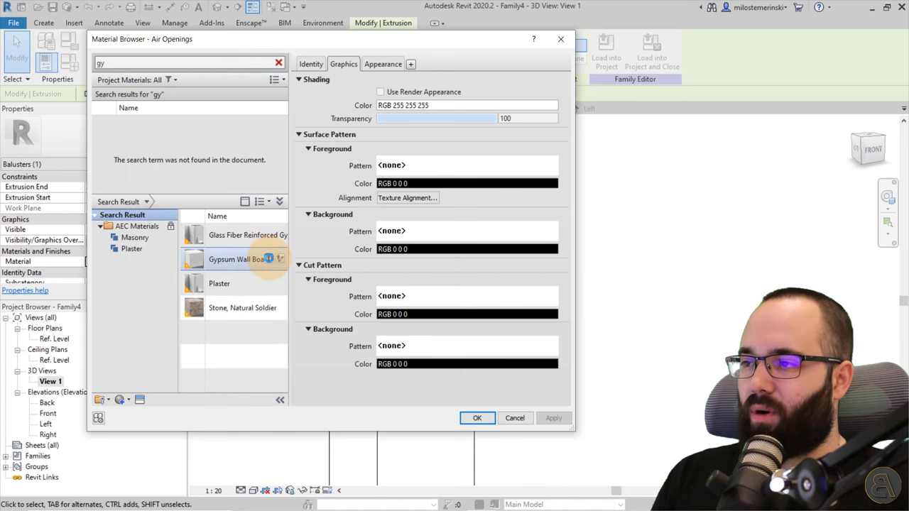
left_click(268, 259)
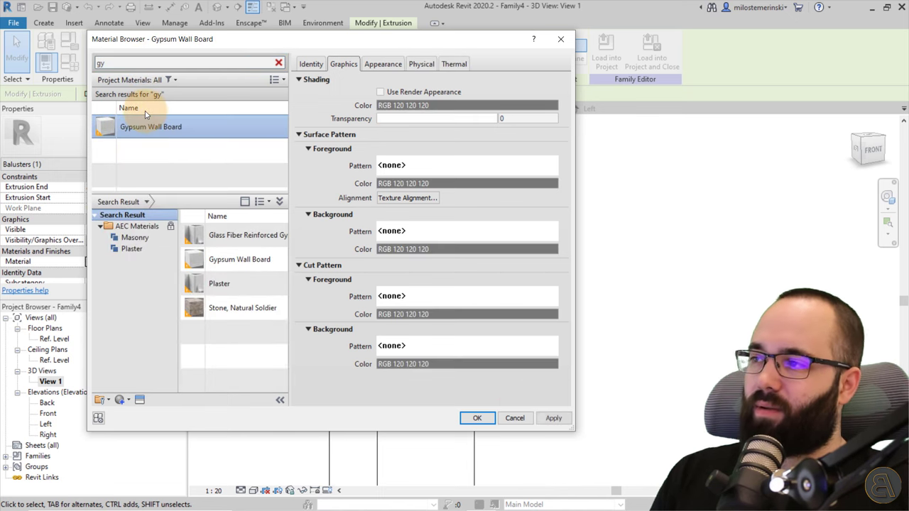
left_click(474, 418)
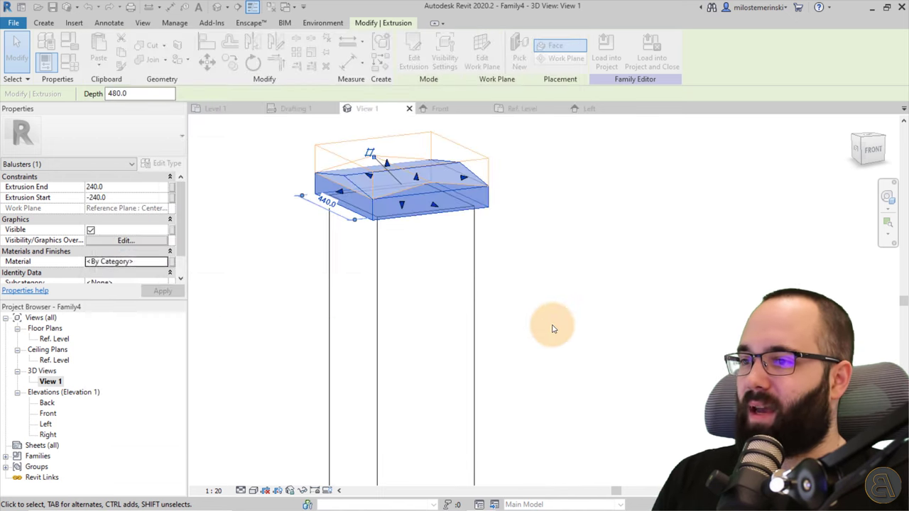
left_click(533, 292)
Assign the Brick, Common material to the post shaft extrusion
left_click(472, 300)
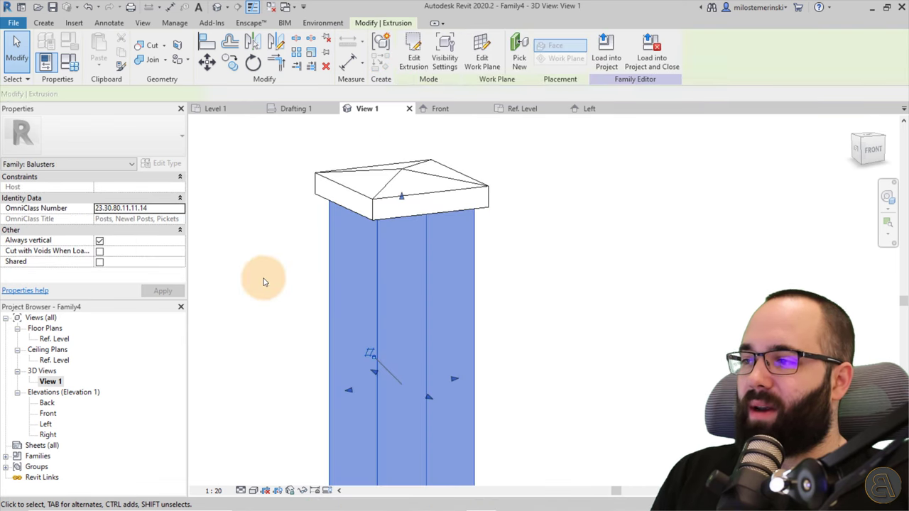
left_click(168, 262)
left_click(169, 262)
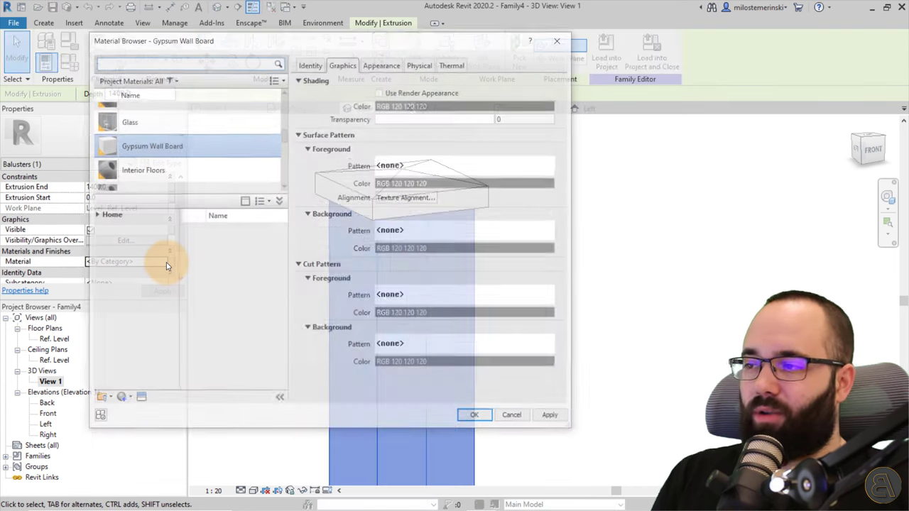
left_click(157, 65)
type("brick")
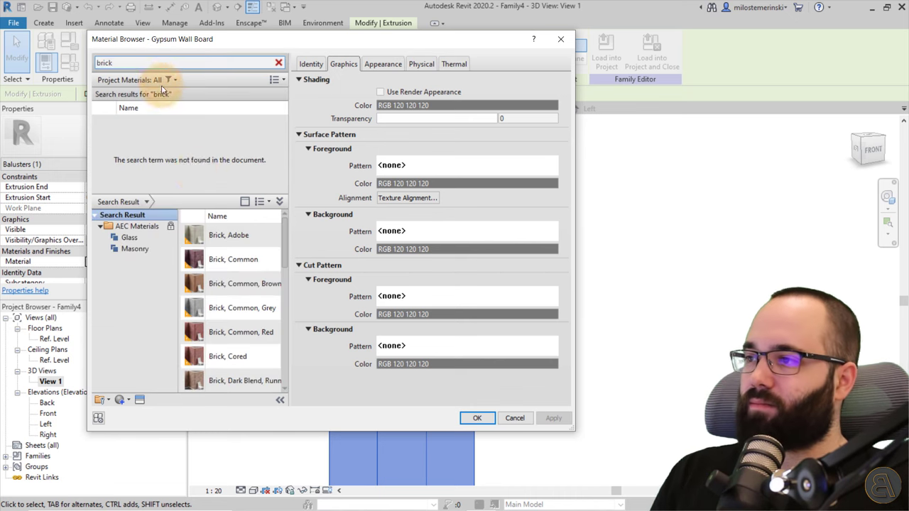
left_click(261, 259)
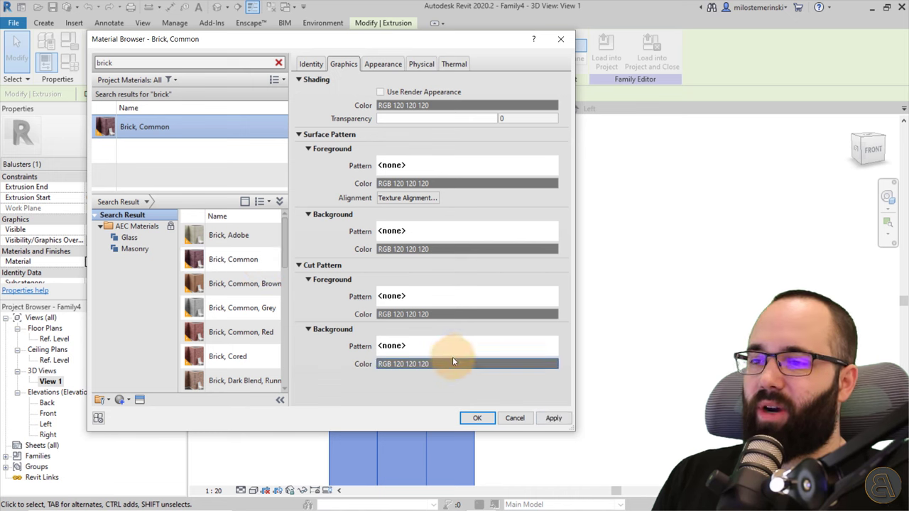
left_click(477, 418)
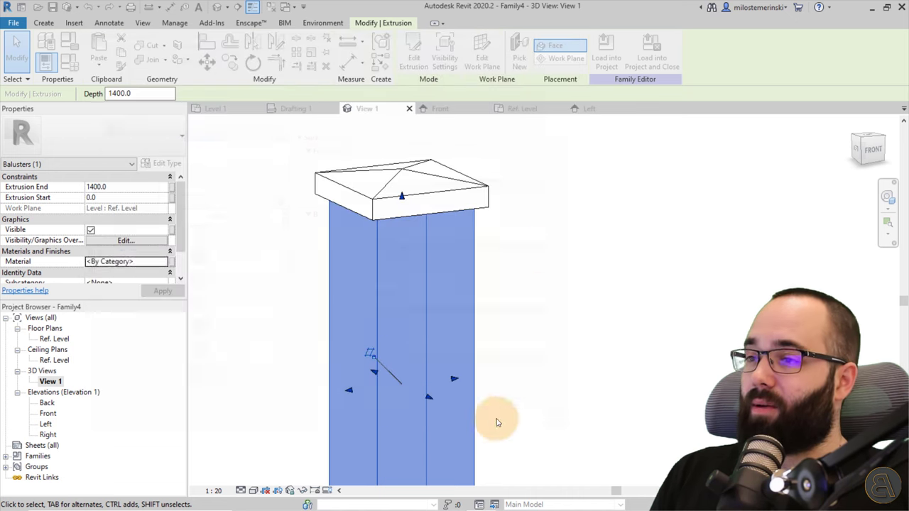
left_click(500, 268)
Save the family as 'Garden wall post.rfa' and close the Left and Level 1 view tabs
middle_click_drag(450, 284, 402, 237)
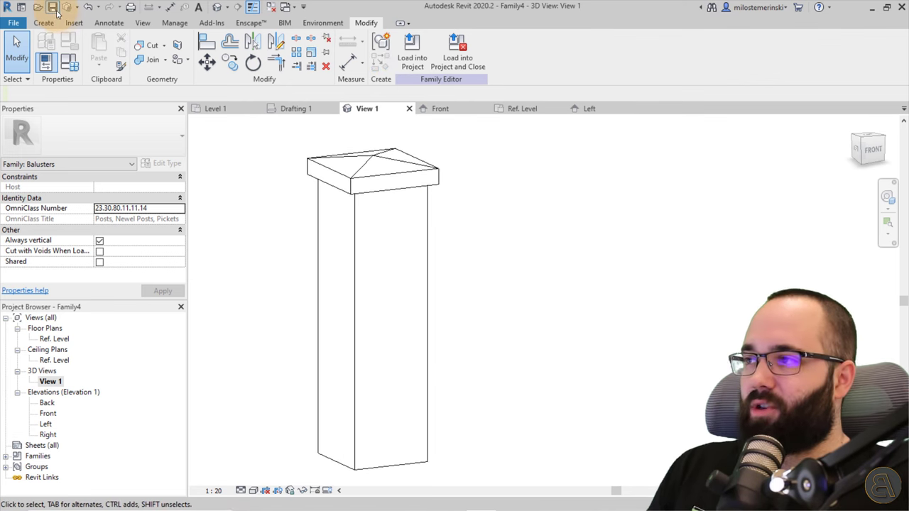
key("ctrl+s")
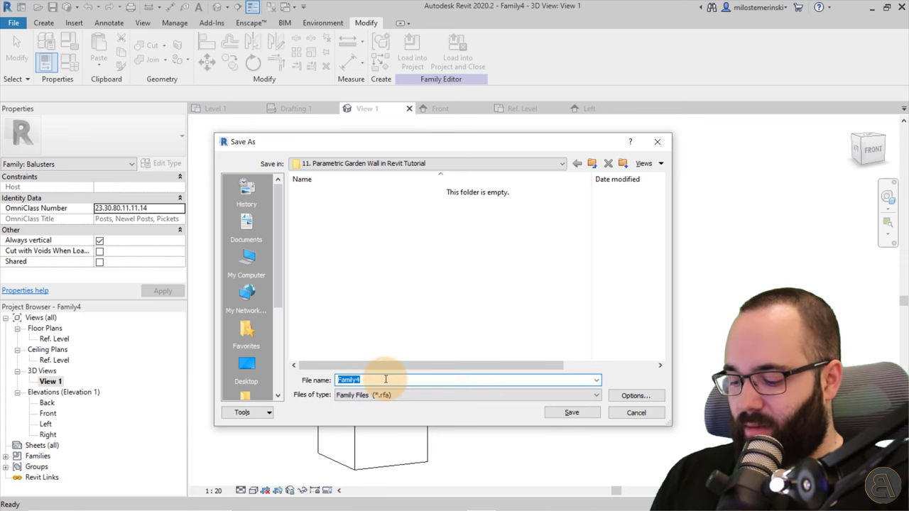
type("Gar")
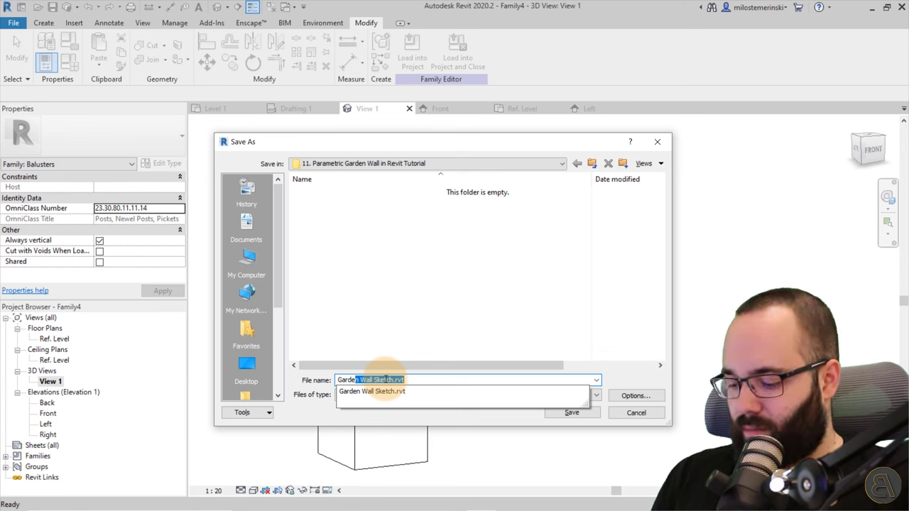
type("den wall po")
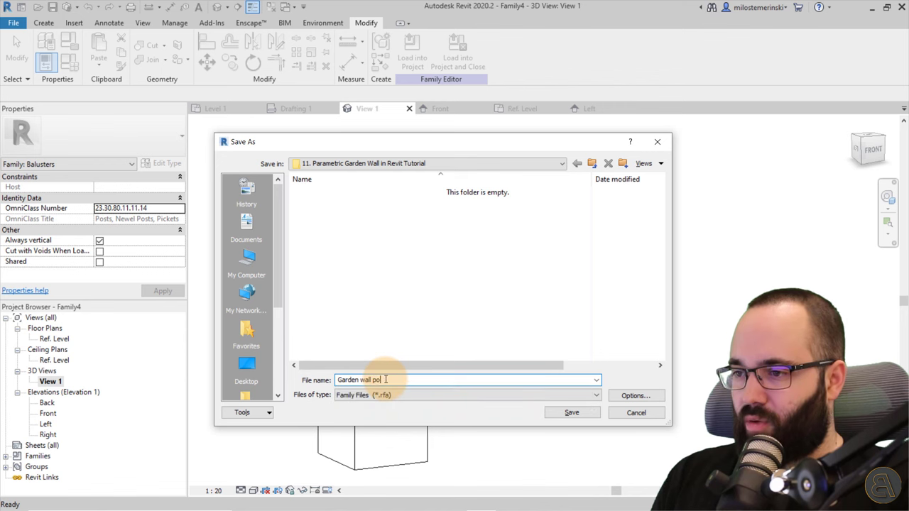
key("BackSpace")
key("BackSpace")
type("post")
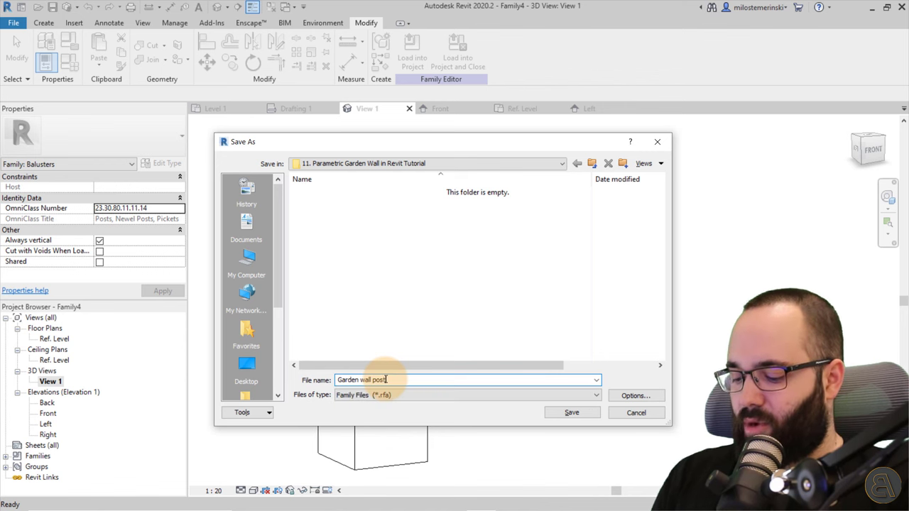
left_click(575, 419)
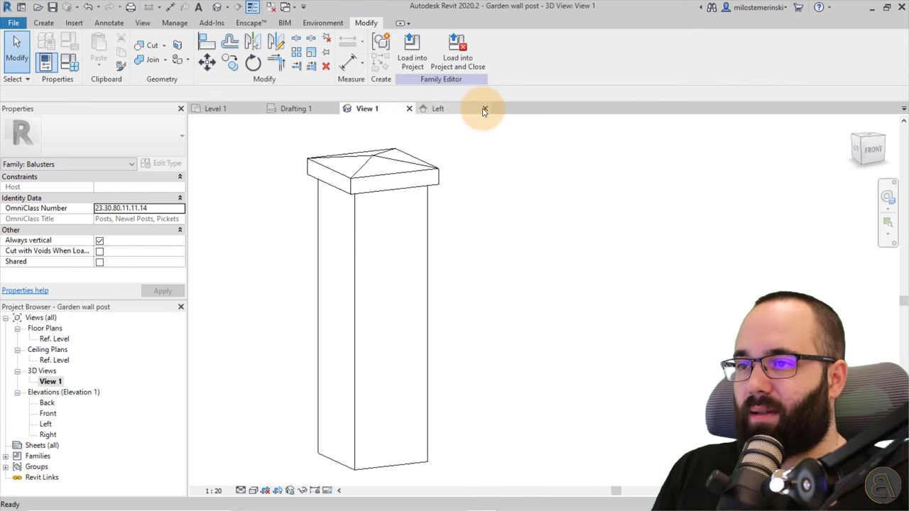
left_click(484, 110)
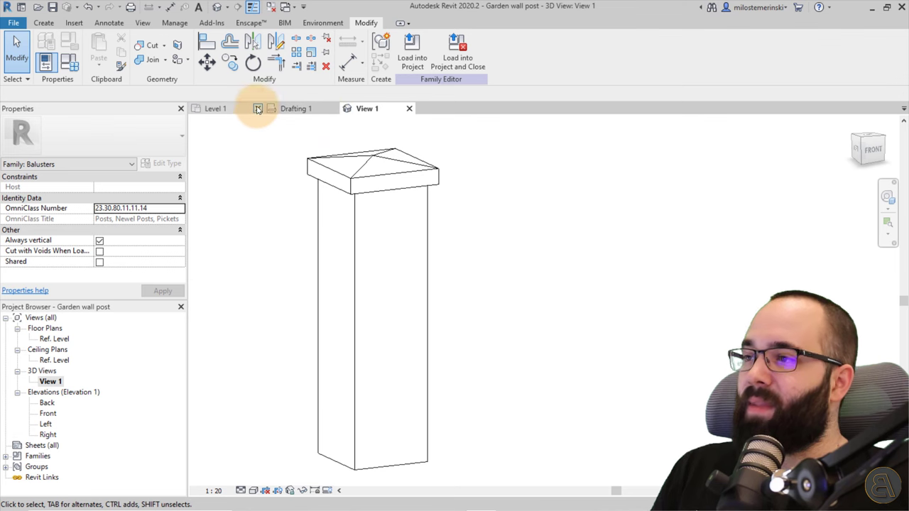
left_click(261, 108)
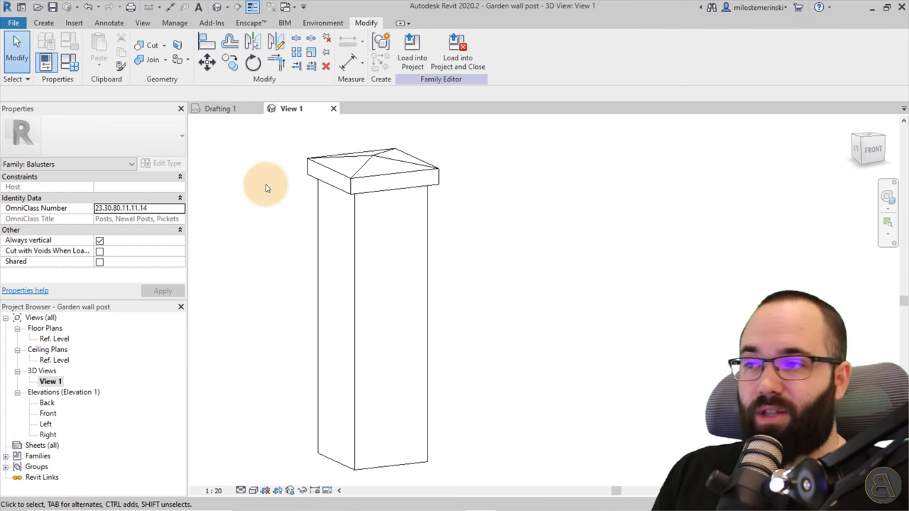
From the Drafting 1 view, create a new family from the Metric Baluster-Panel.rft template
left_click(227, 109)
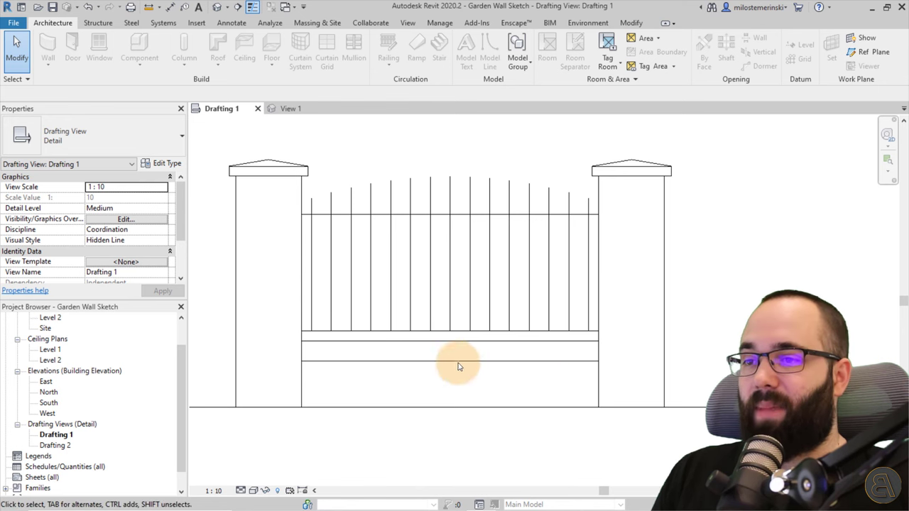
left_click(20, 29)
mouse_move(49, 71)
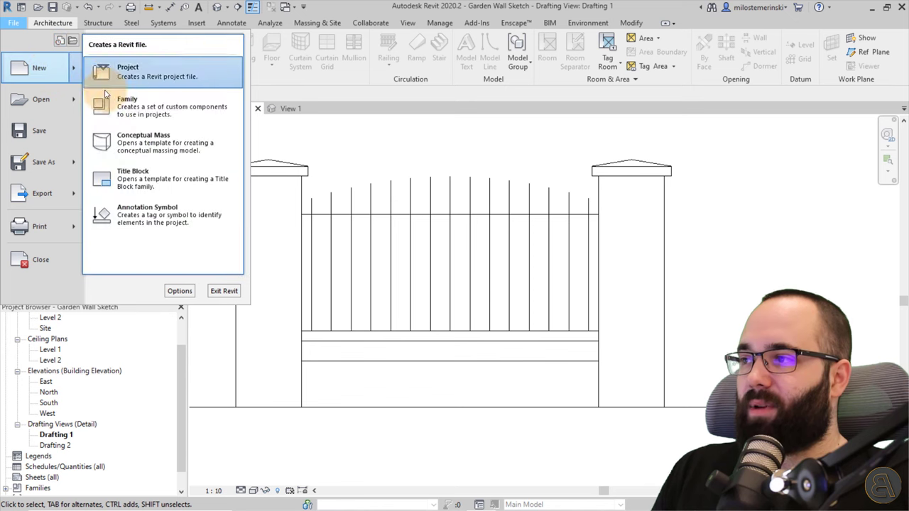
left_click(118, 105)
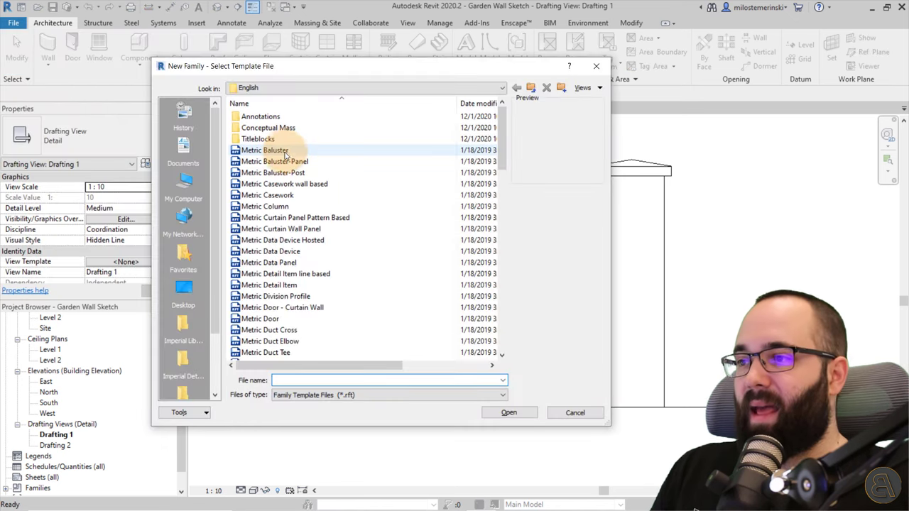
left_click(293, 161)
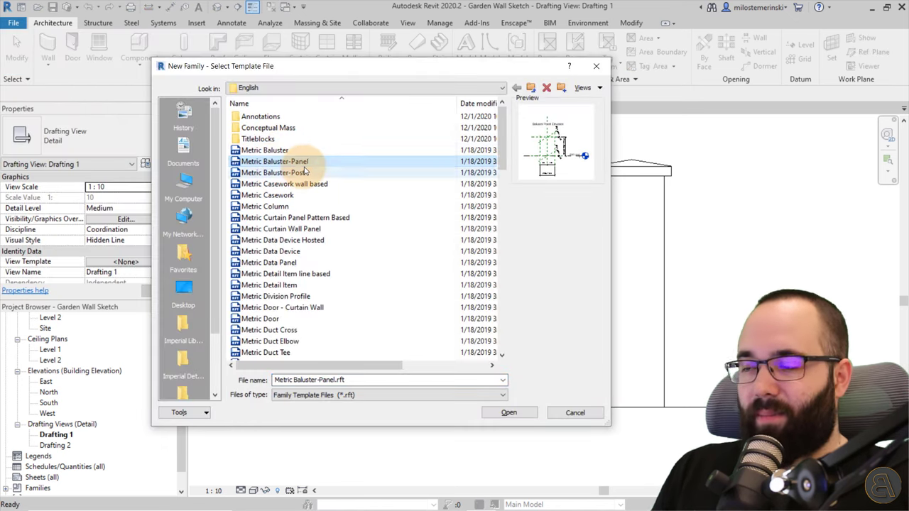
left_click(522, 413)
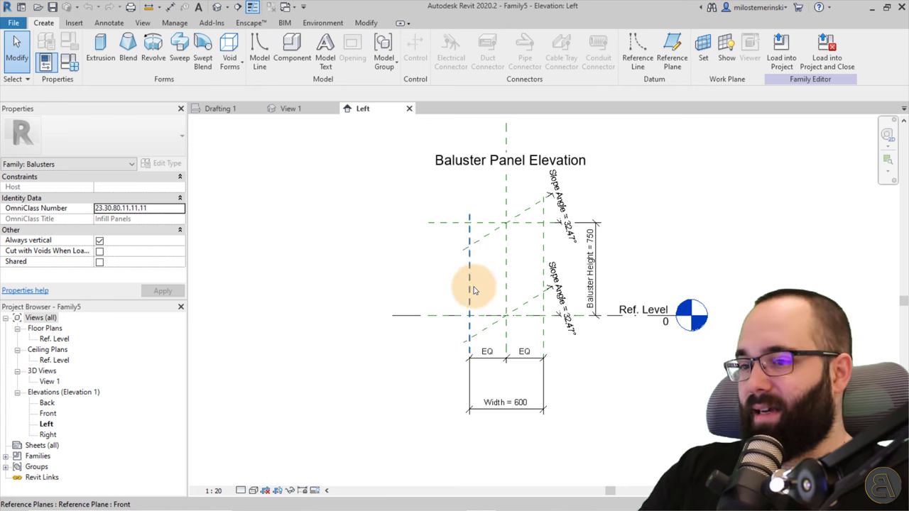
Set the family's Width parameter to 1800 in Family Types
left_click(45, 62)
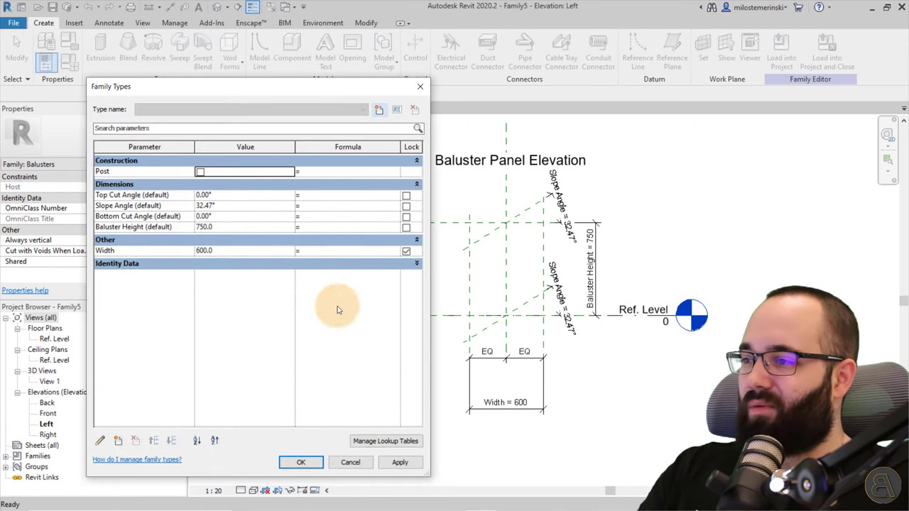
left_click(249, 254)
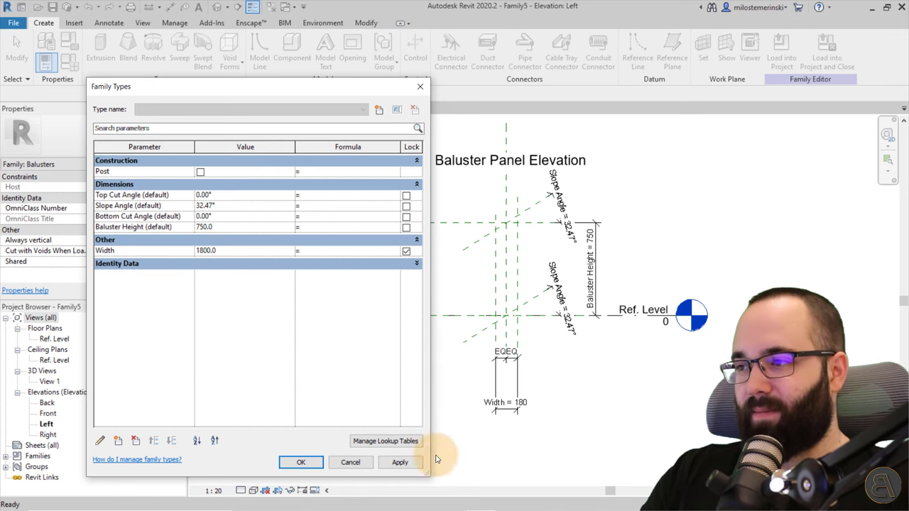
left_click(400, 463)
left_click(302, 462)
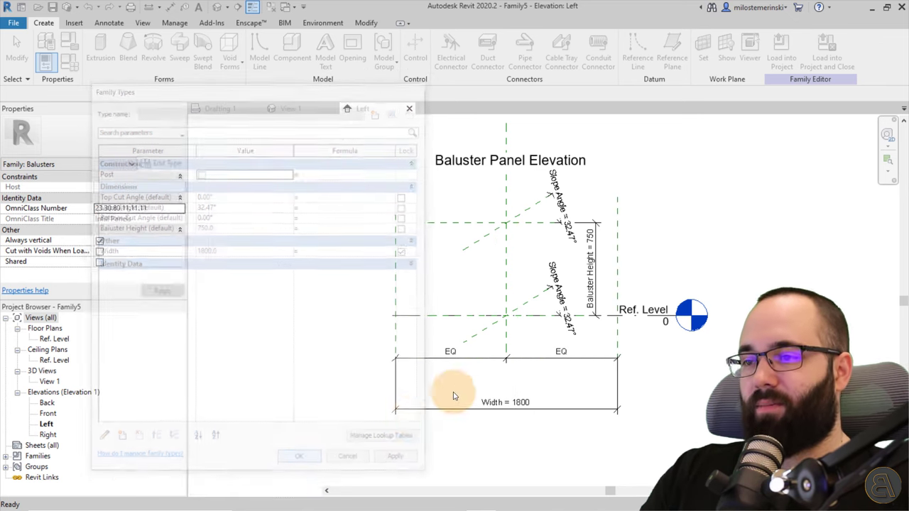
Extend both ends of the Top reference plane further outward past the panel
left_click(440, 222)
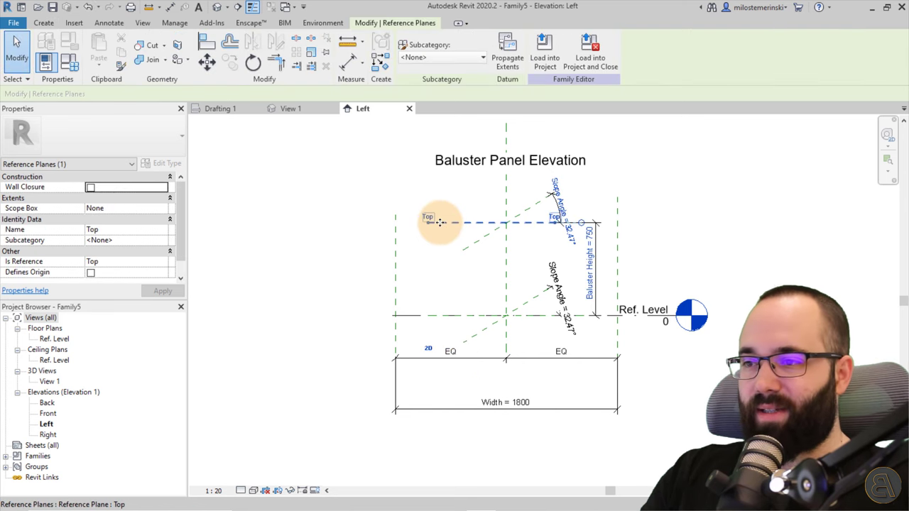
left_click_drag(429, 224, 367, 220)
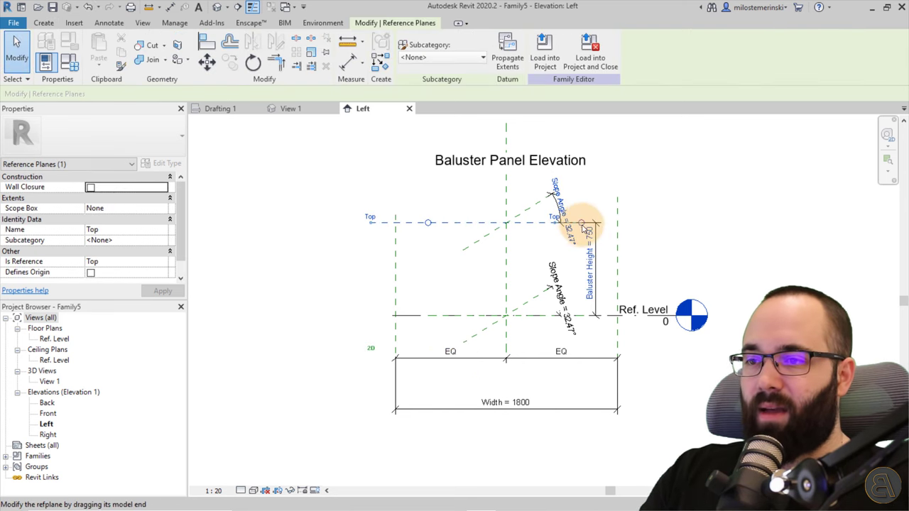
left_click_drag(581, 222, 650, 222)
left_click(655, 250)
scroll(493, 249, "up", 3)
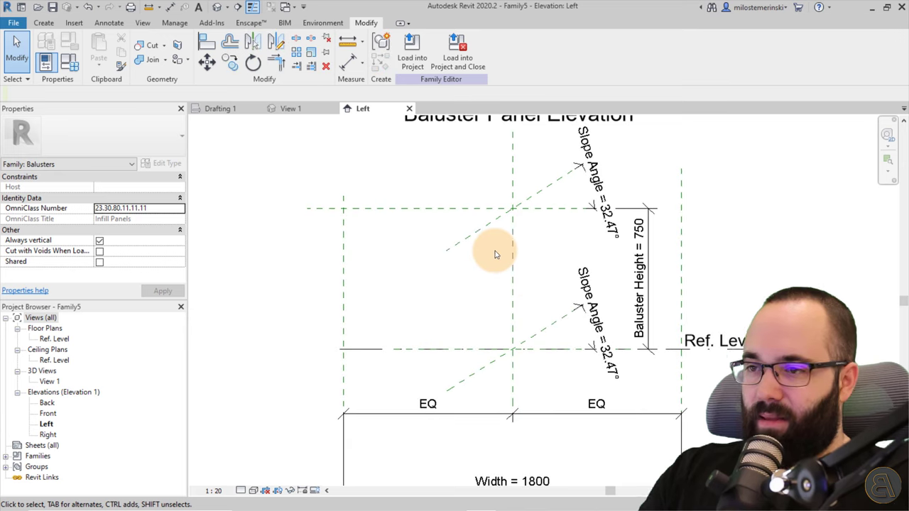
middle_click_drag(535, 268, 528, 258)
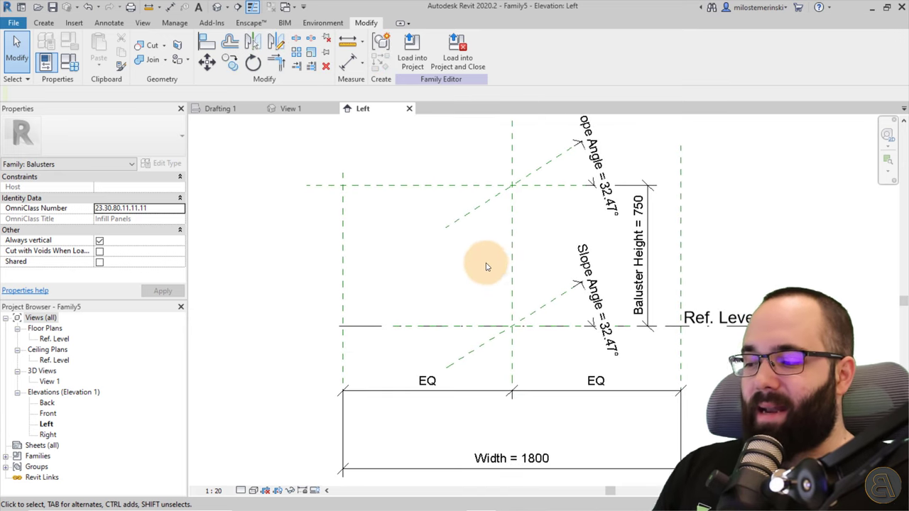
Draw a horizontal reference plane across the panel, 400 above Ref. Level
left_click(43, 23)
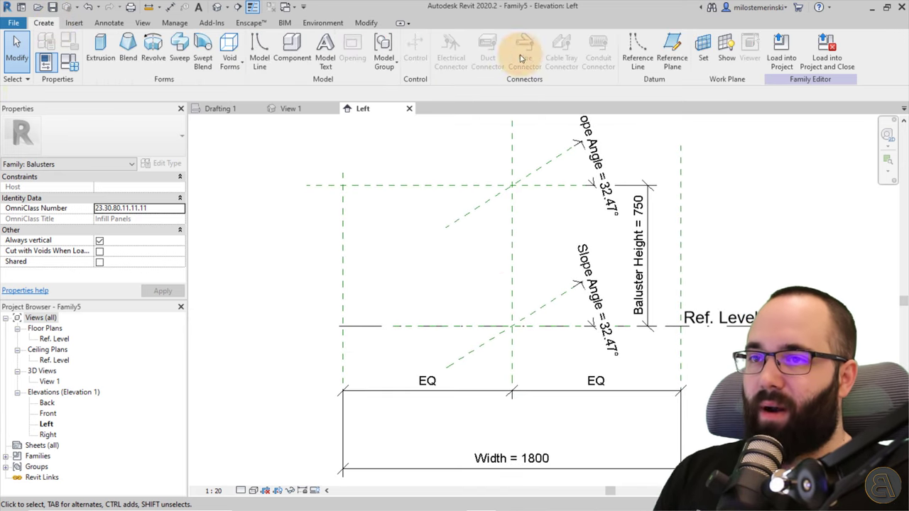
left_click(667, 57)
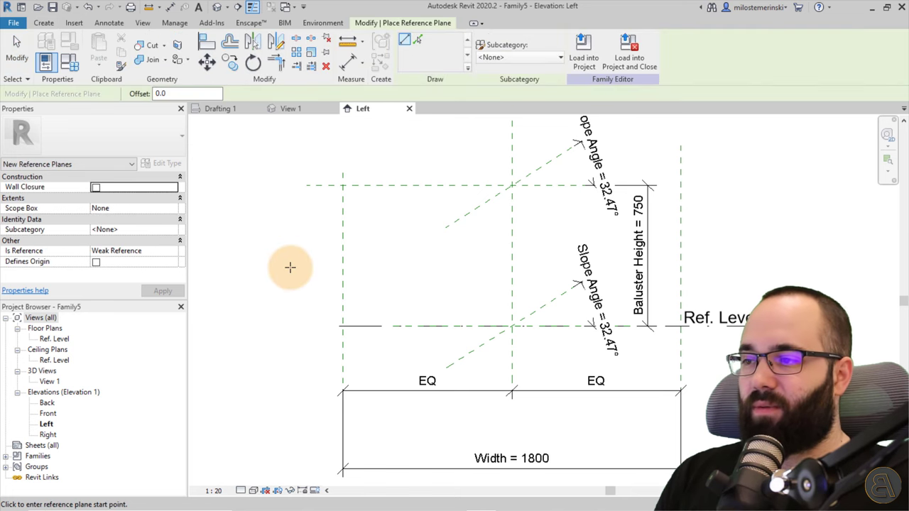
left_click(290, 267)
left_click(772, 267)
key("Escape")
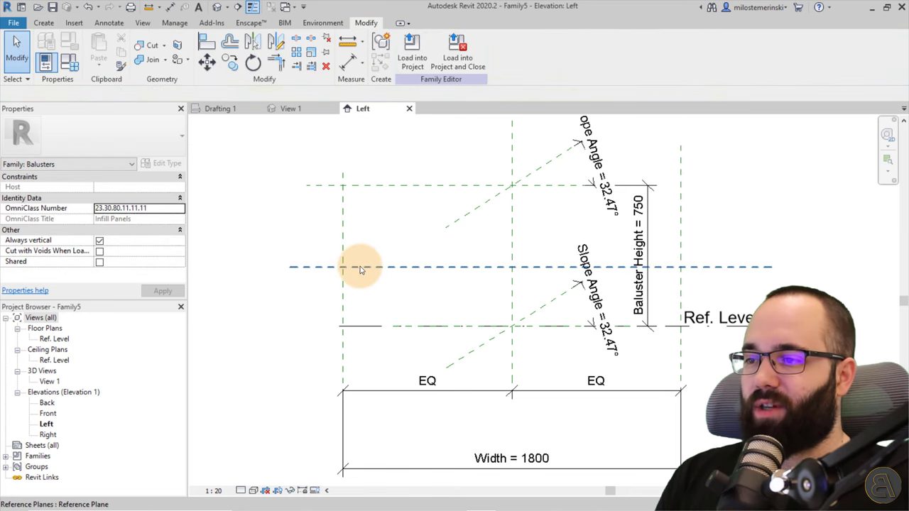
left_click(360, 268)
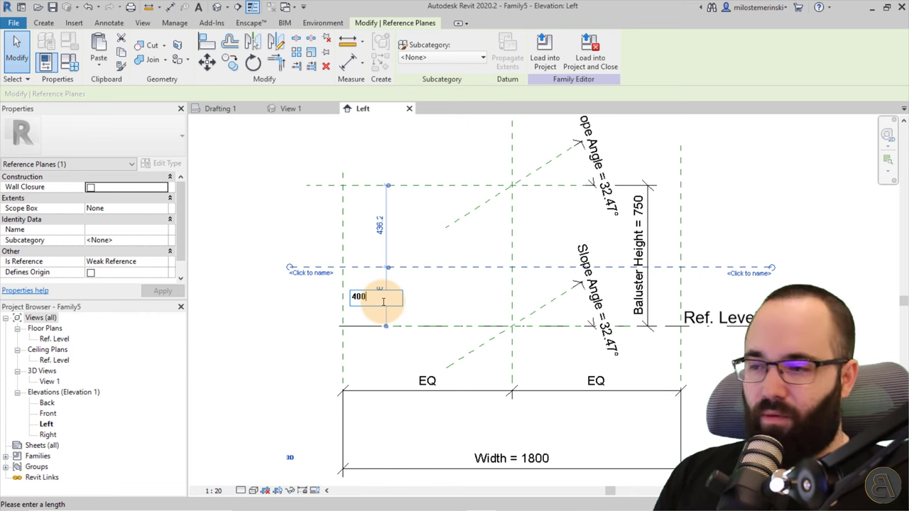
key("Escape")
left_click(291, 109)
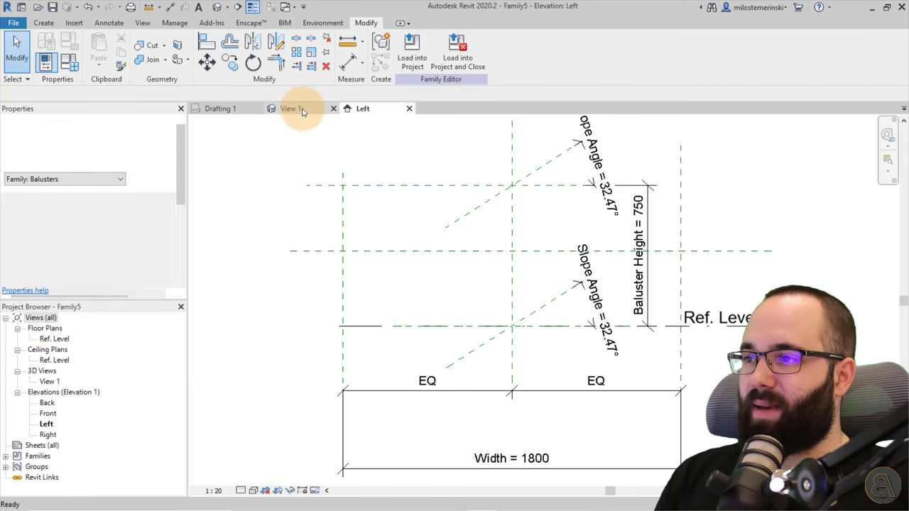
left_click(229, 112)
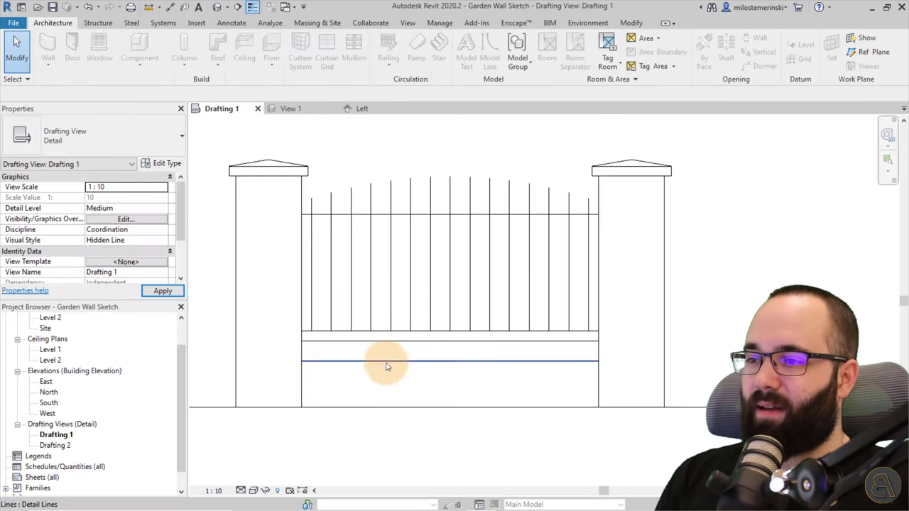
left_click(321, 334)
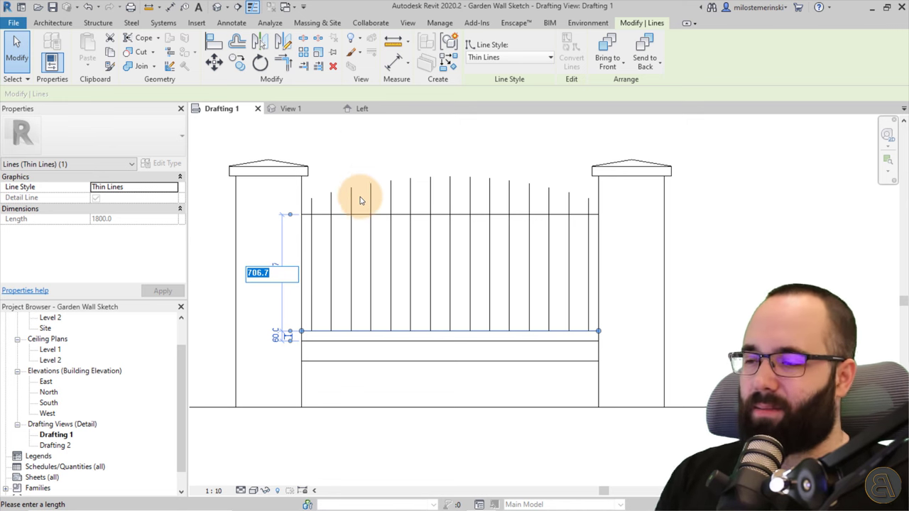
left_click(326, 164)
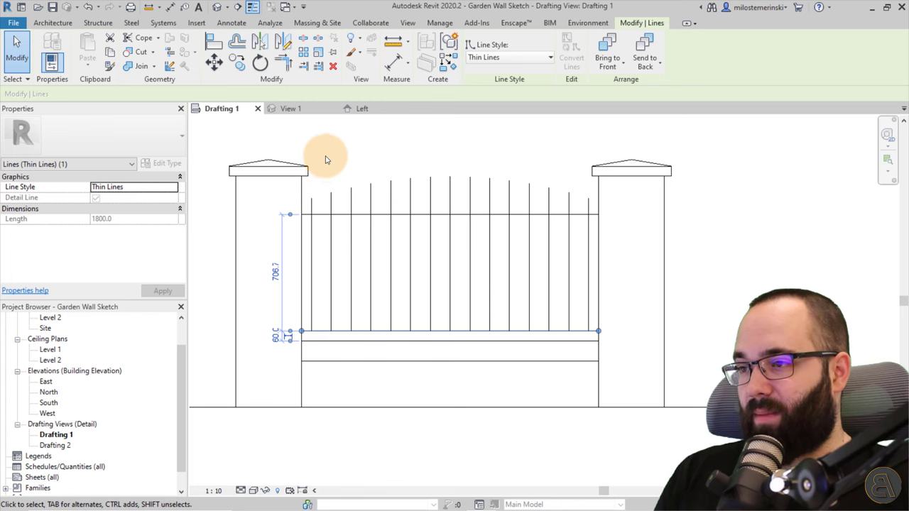
left_click(326, 160)
left_click(313, 229)
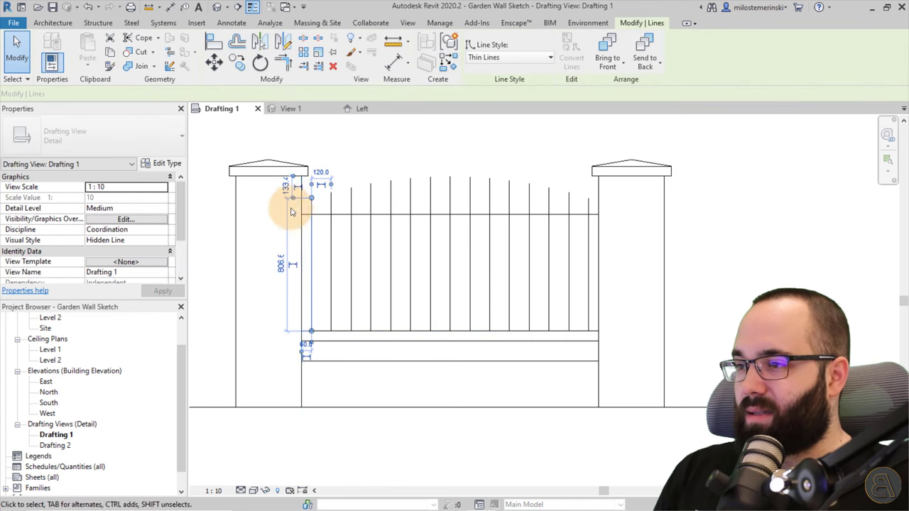
scroll(304, 345, "up", 4)
scroll(355, 263, "down", 5)
middle_click_drag(356, 263, 375, 251)
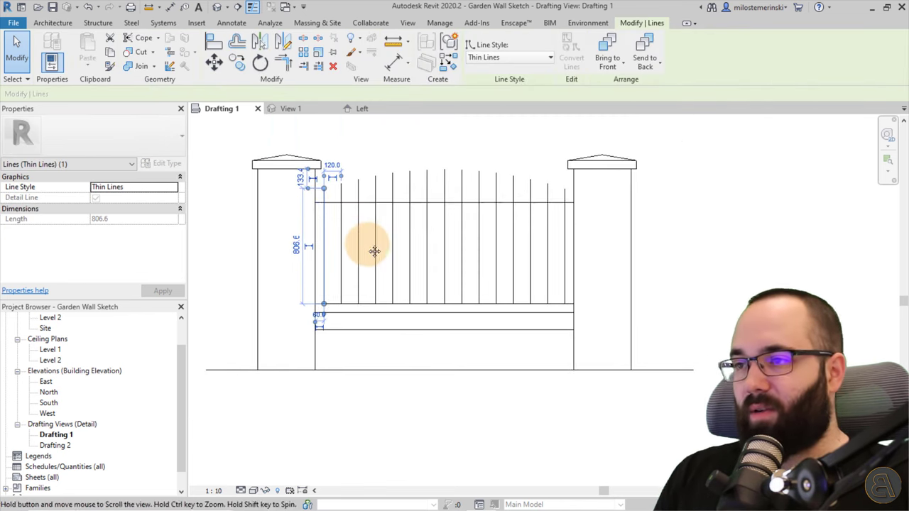
left_click(362, 110)
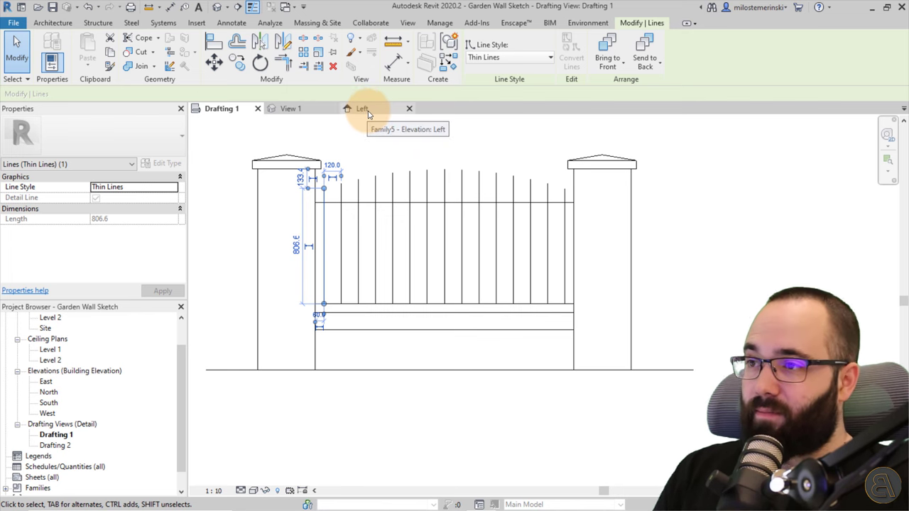
left_click(477, 305)
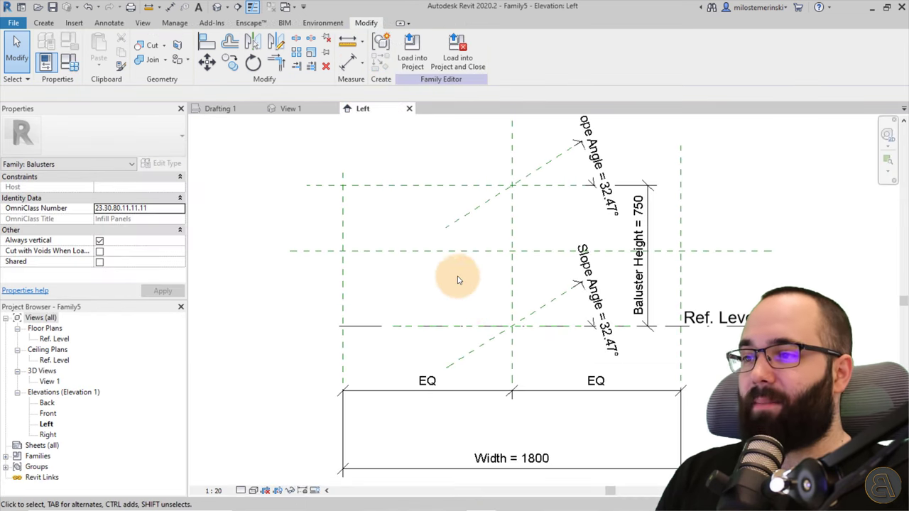
Open the Front elevation from the Project Browser and zoom to fit its reference planes
middle_click_drag(458, 281, 406, 312)
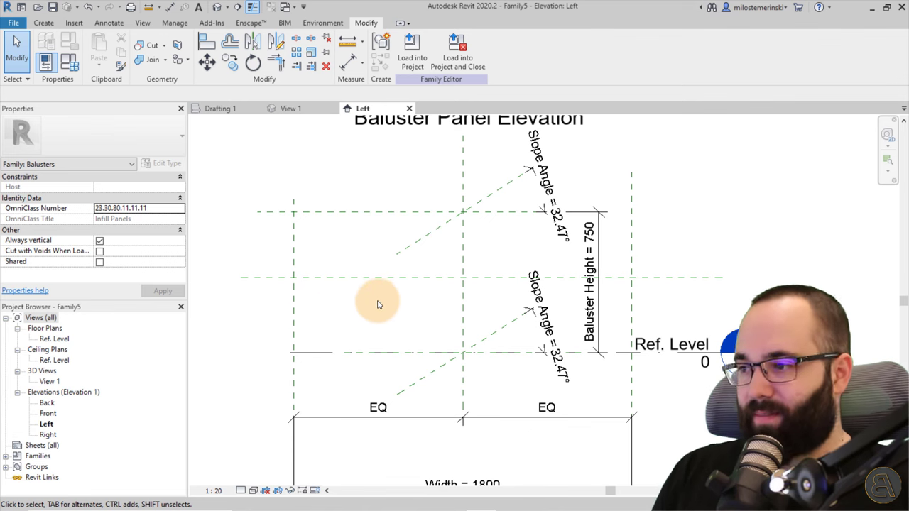
double_click(48, 413)
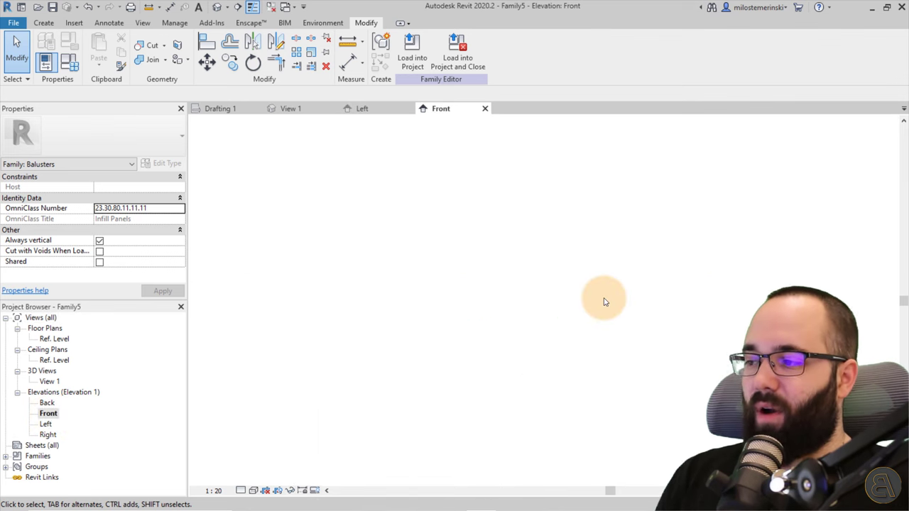
scroll(544, 311, "up", 5)
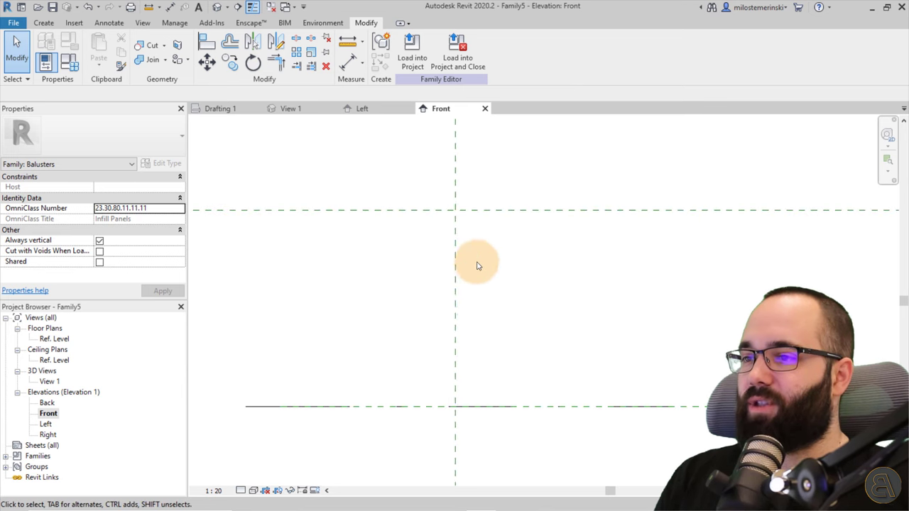
scroll(462, 253, "down", 2)
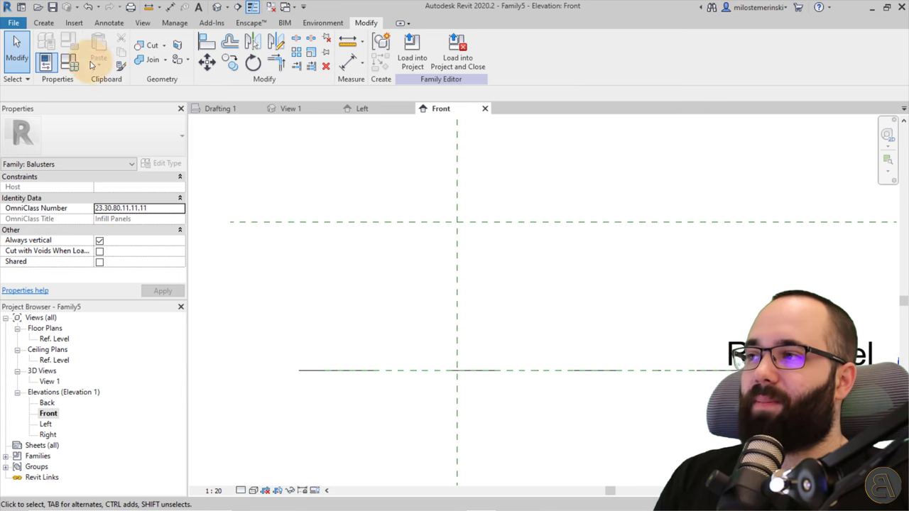
left_click(43, 23)
Start a solid extrusion with Reference Plane : Center (Front/Back) as its work plane
left_click(100, 62)
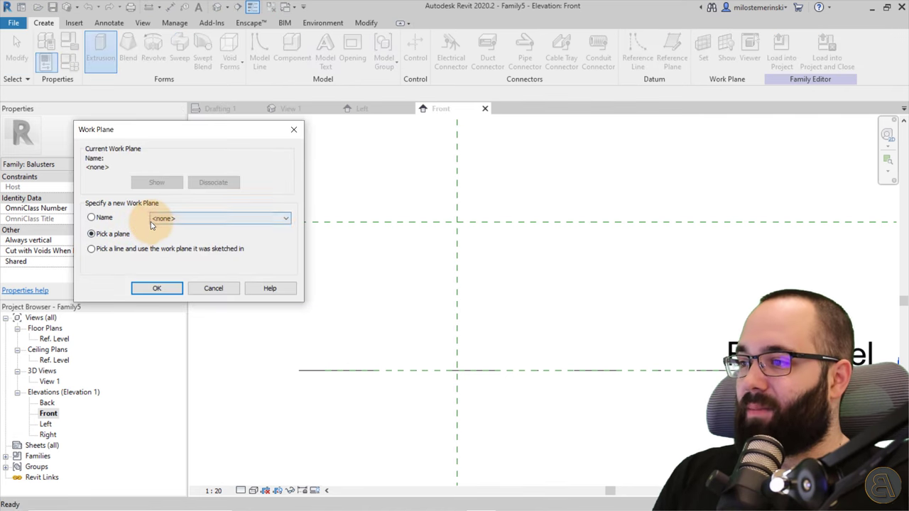
left_click(153, 220)
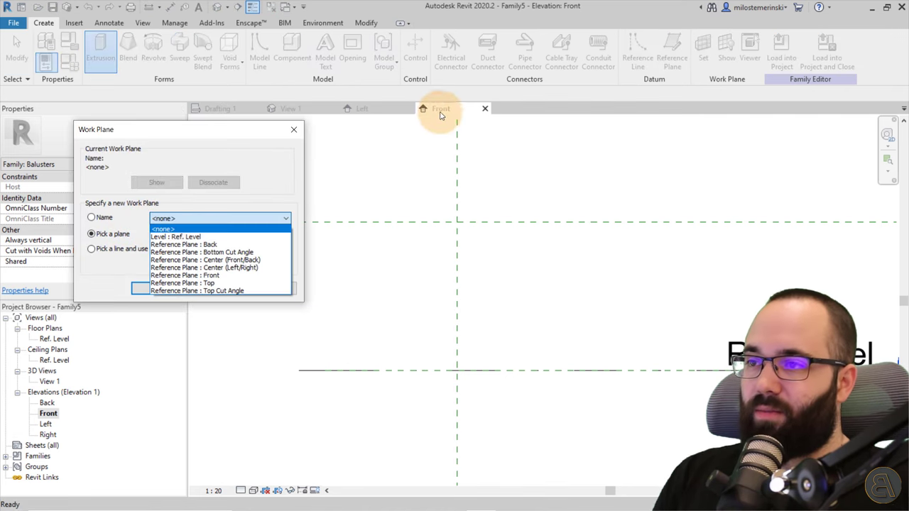
left_click(233, 260)
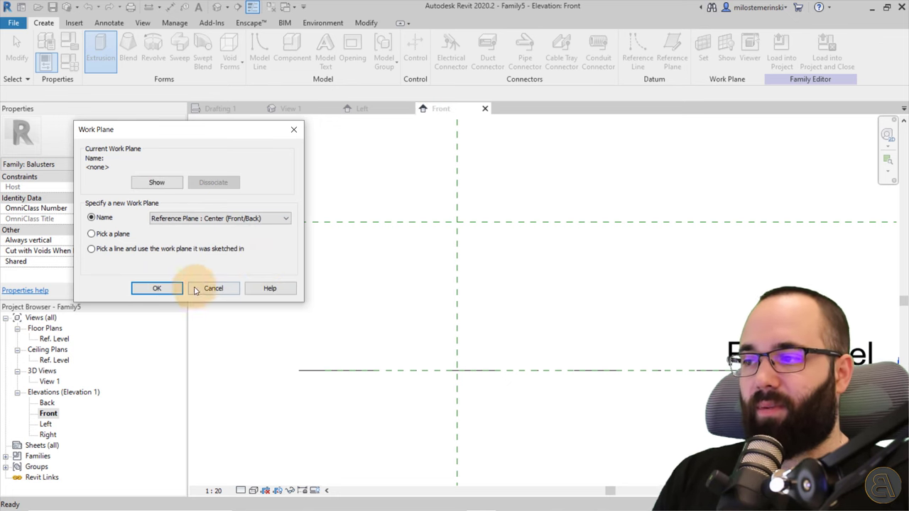
left_click(156, 289)
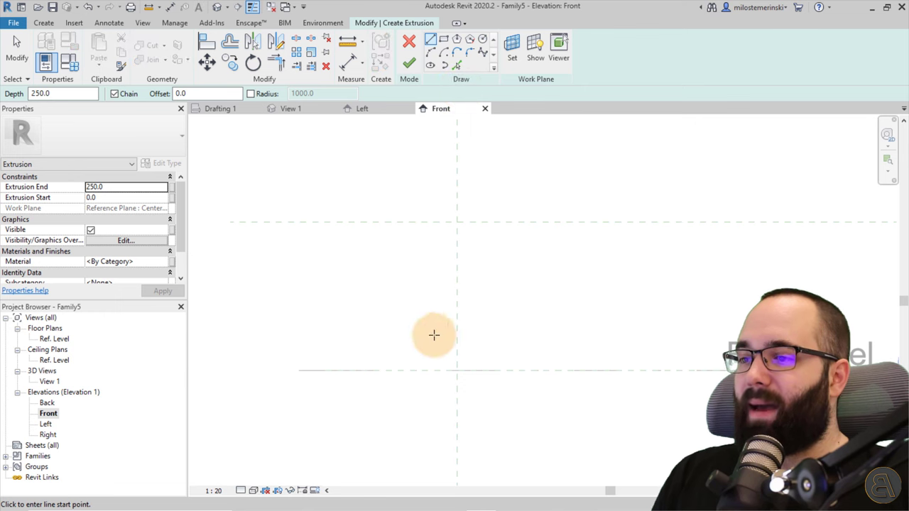
Draw a stepped profile line from Ref. Level up to the upper reference plane
left_click(398, 368)
left_click(398, 275)
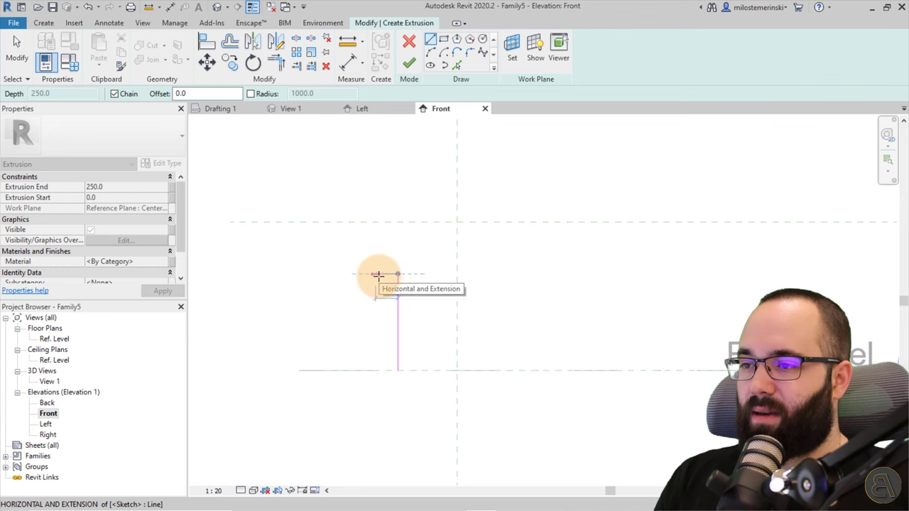
left_click(376, 274)
left_click(376, 223)
key("Escape")
key("Escape")
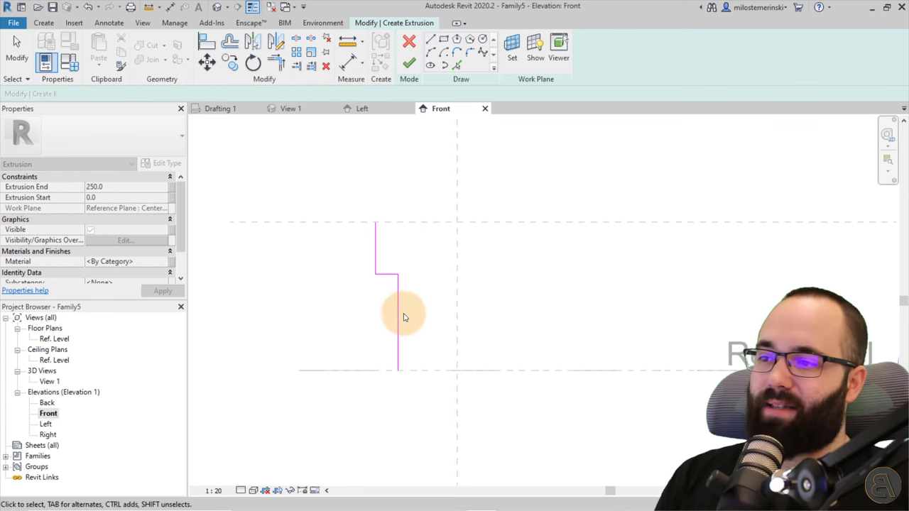
Place the lower stem line 120 from the centre plane and adjust the 140 step offset
left_click(399, 316)
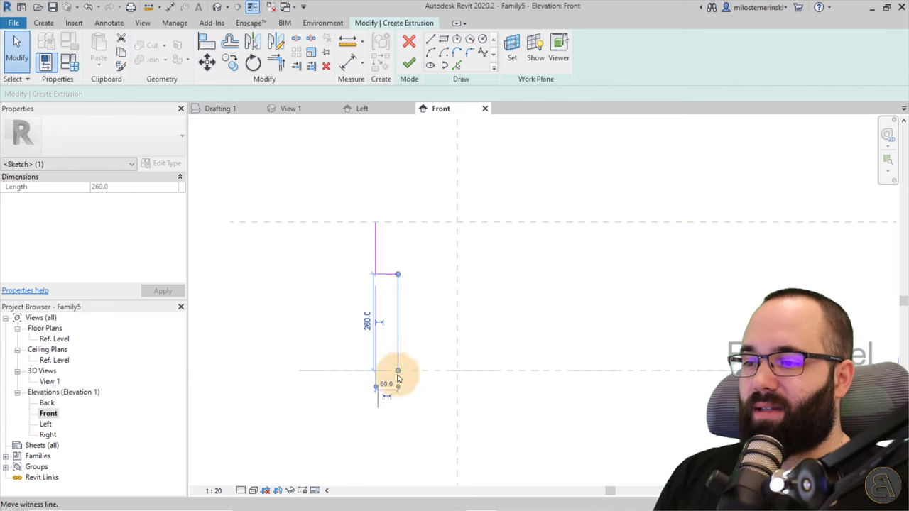
left_click_drag(399, 379, 458, 360)
left_click(427, 383)
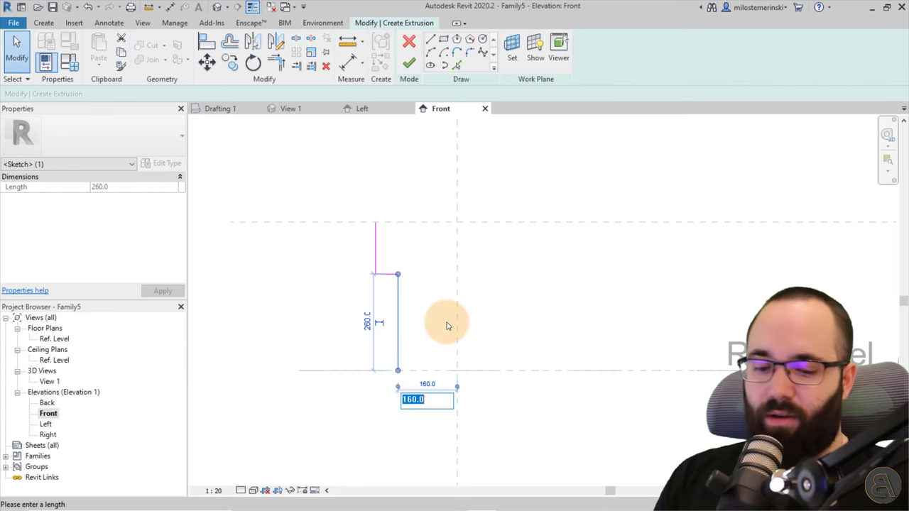
type("120")
key("Return")
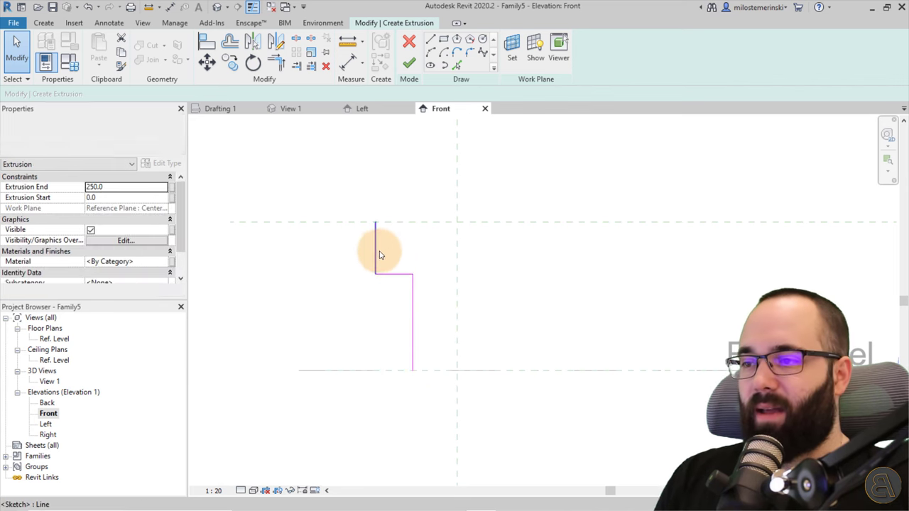
left_click_drag(376, 249, 392, 250)
left_click(439, 270)
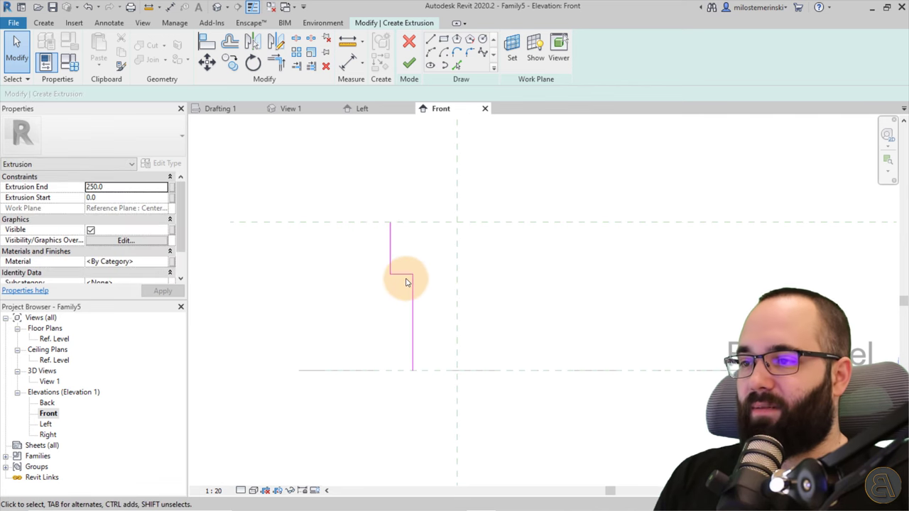
left_click(405, 275)
left_click(426, 248)
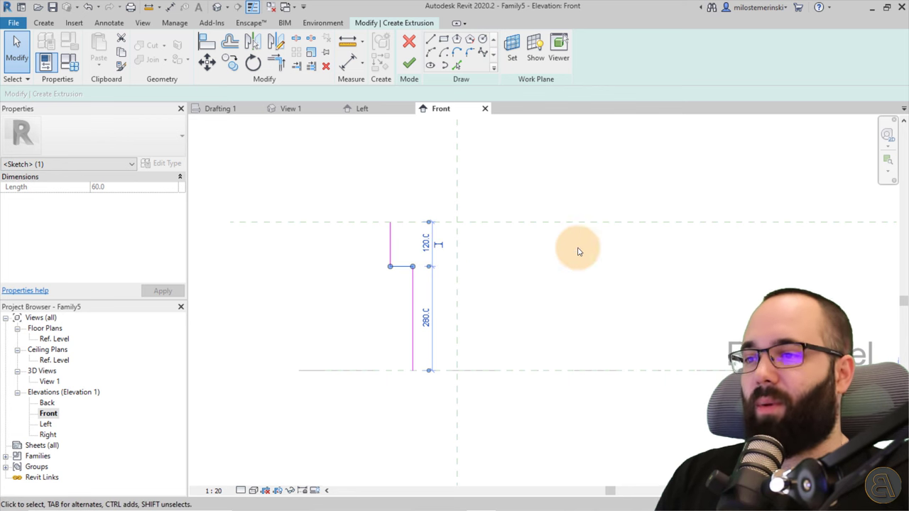
left_click(562, 254)
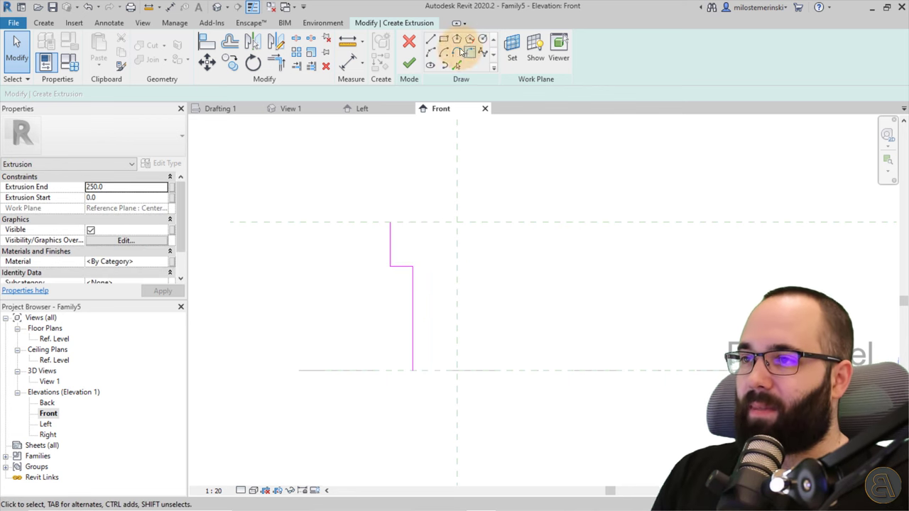
Add top and bottom edges reaching the centre plane, then select the half profile
left_click(432, 42)
left_click(390, 222)
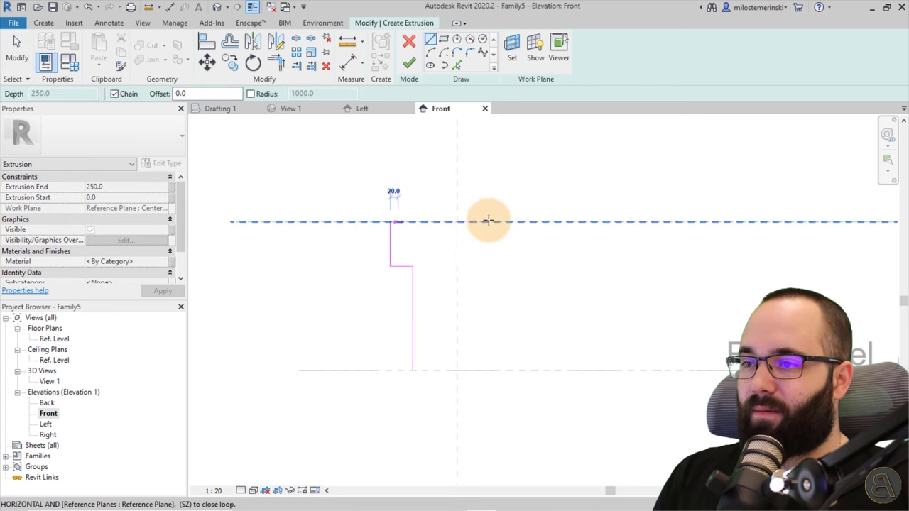
left_click(458, 222)
key("Escape")
key("Escape")
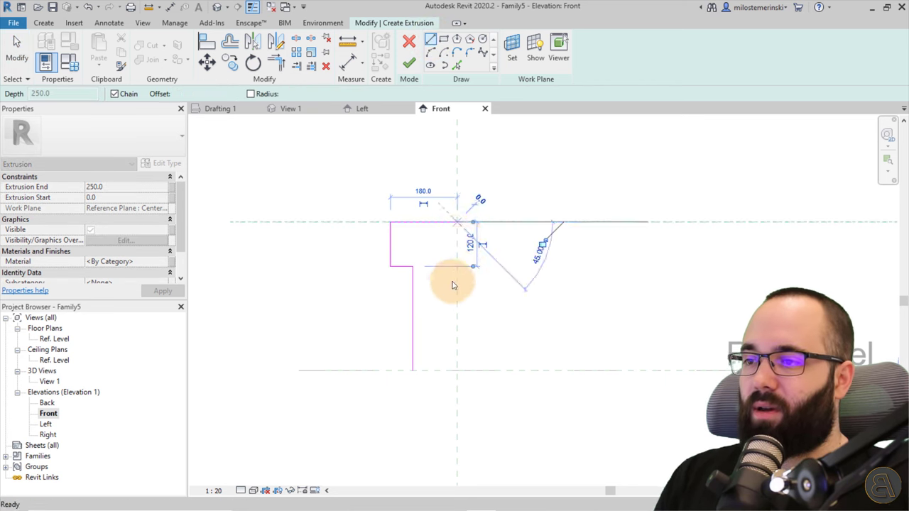
left_click(432, 42)
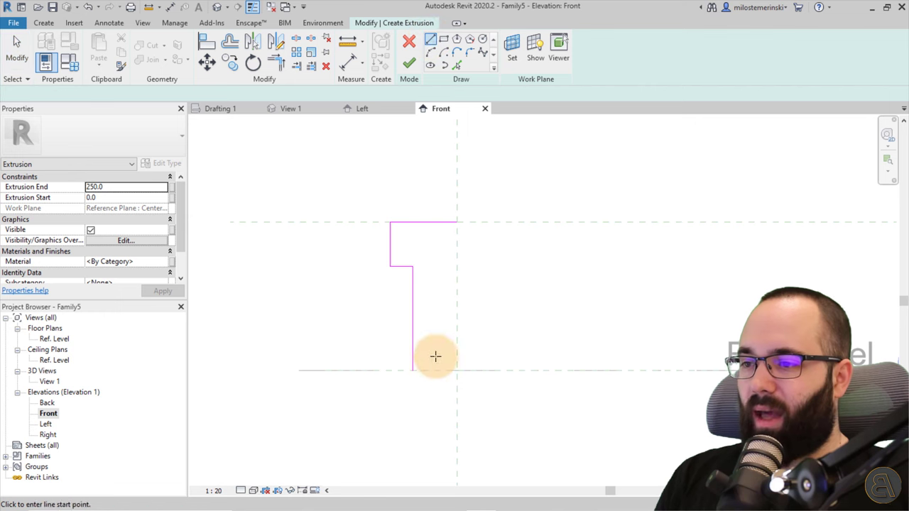
left_click(413, 370)
left_click(509, 370)
key("Escape")
key("Escape")
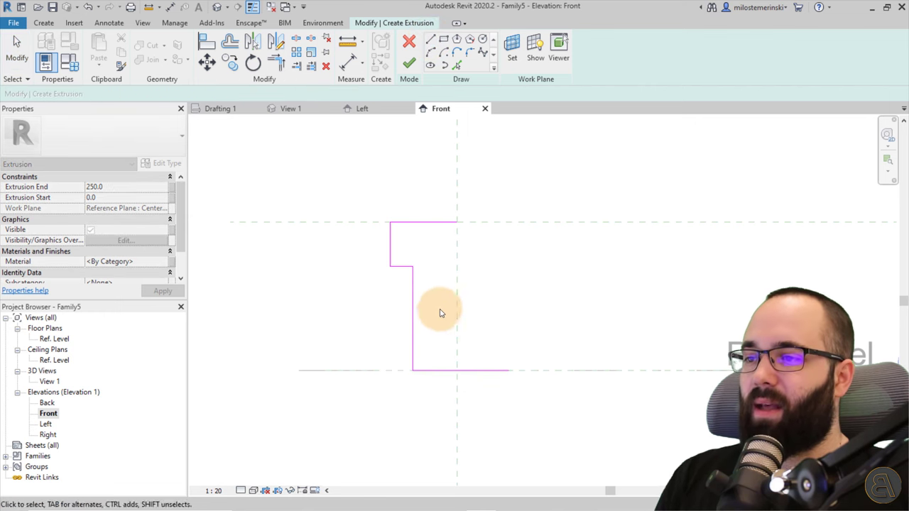
left_click_drag(440, 309, 357, 179)
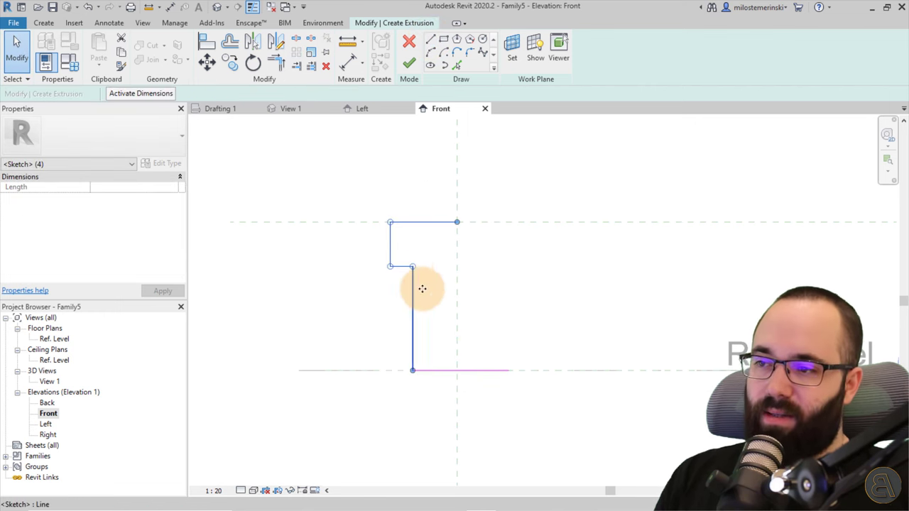
Mirror the half profile about the centre reference plane and shorten the bottom edge
left_click(261, 44)
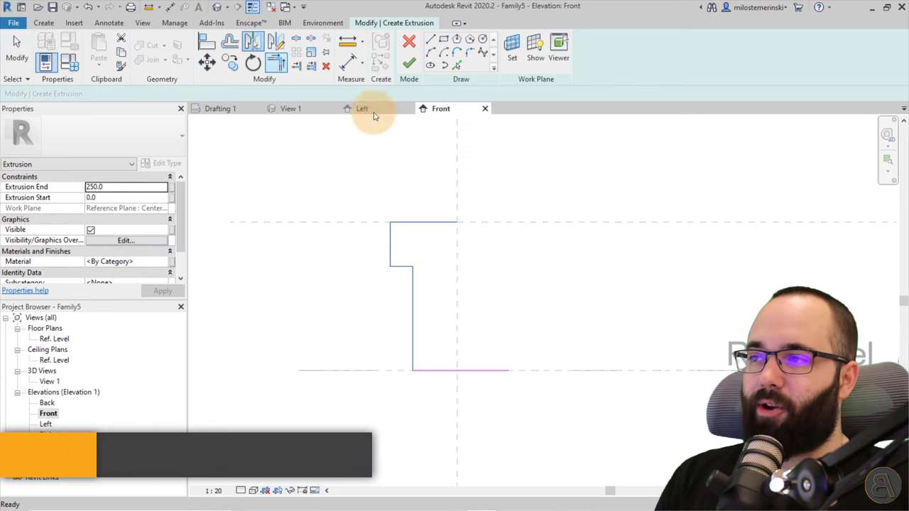
left_click(457, 155)
left_click(516, 289)
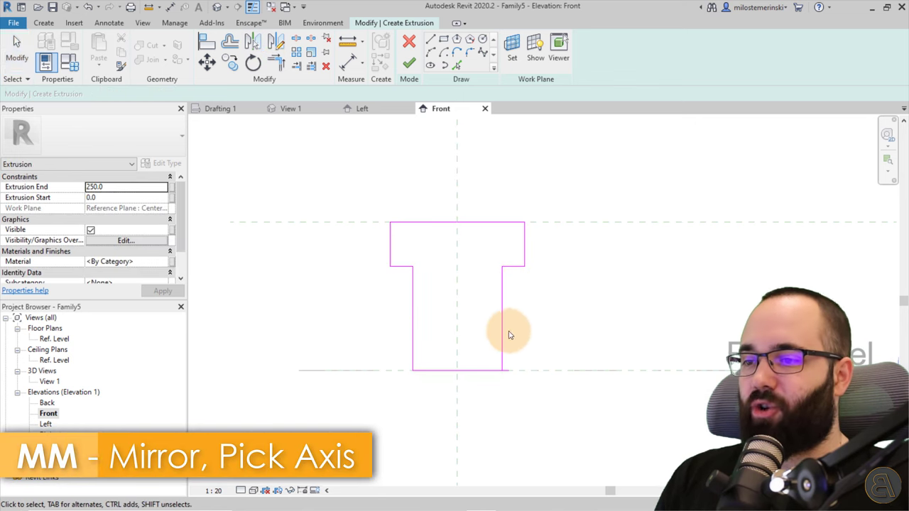
left_click(490, 370)
left_click_drag(509, 374, 499, 371)
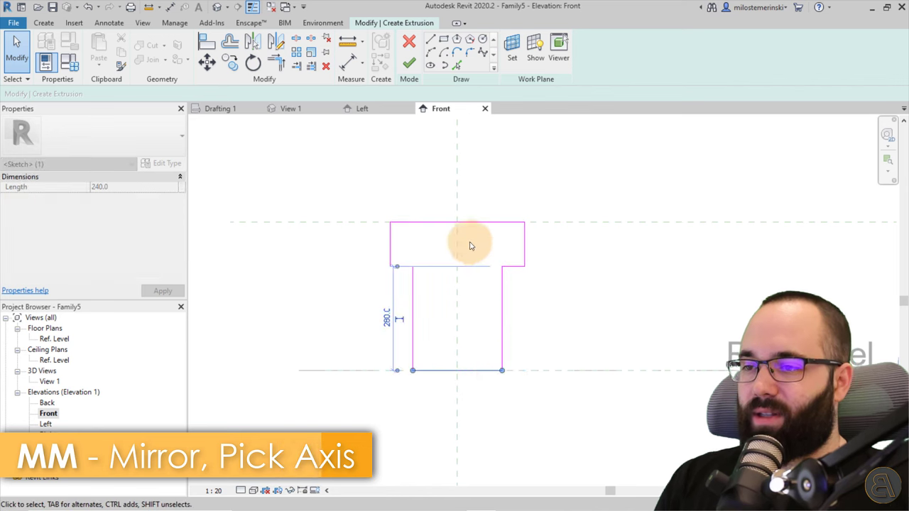
left_click(455, 228)
Join the line ends at the T's left and right top corners
scroll(424, 211, "up", 4)
left_click_drag(371, 260, 265, 182)
scroll(363, 250, "up", 3)
left_click_drag(321, 217, 321, 221)
scroll(367, 244, "down", 2)
middle_click_drag(367, 243, 635, 237)
scroll(635, 237, "up", 2)
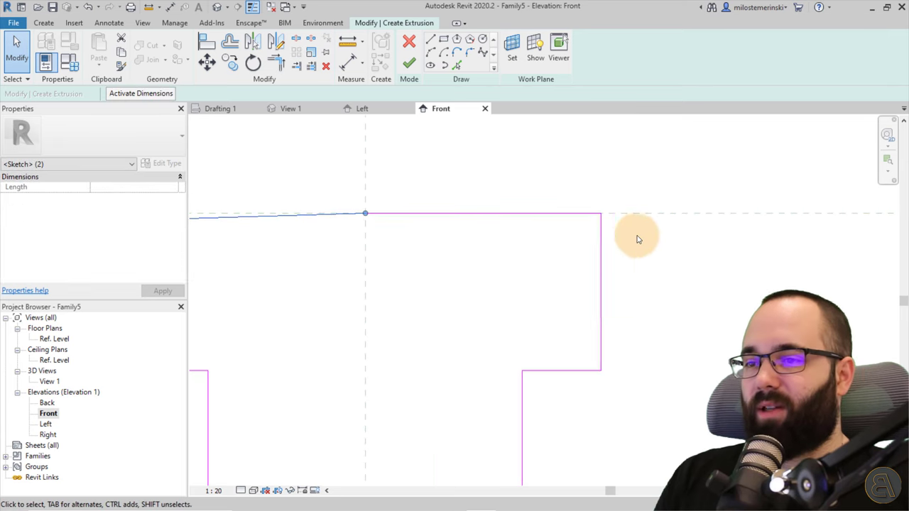
left_click_drag(635, 237, 600, 220)
scroll(554, 247, "down", 3)
middle_click_drag(462, 263, 461, 233)
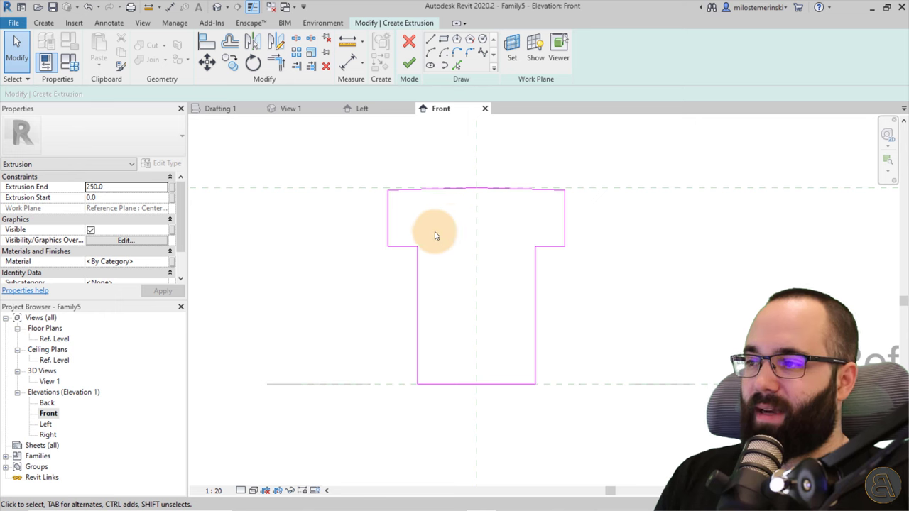
Search 'bric' and assign Brick, Common as the extrusion's material
left_click(165, 262)
left_click(124, 62)
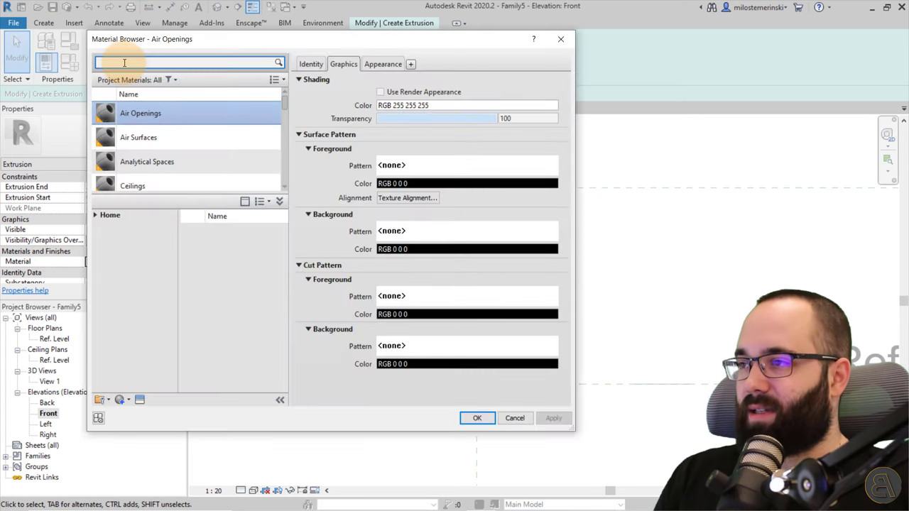
type("bri")
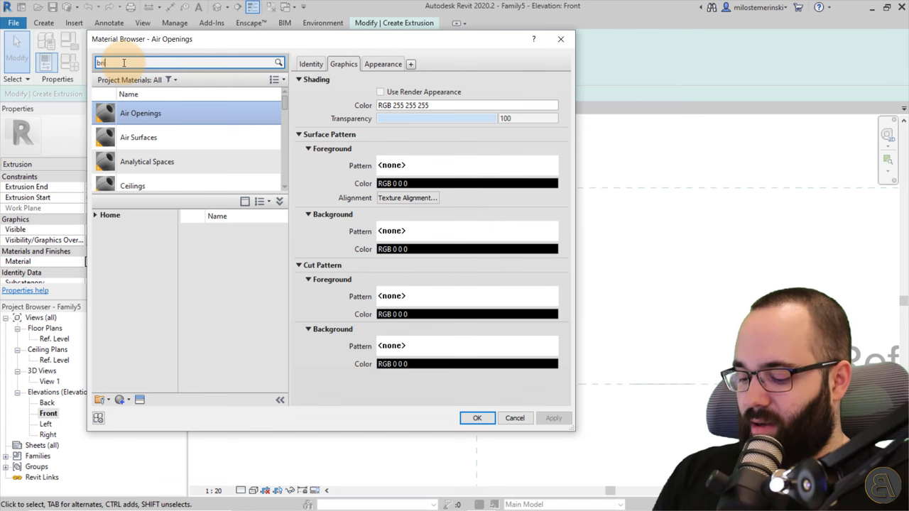
type("c")
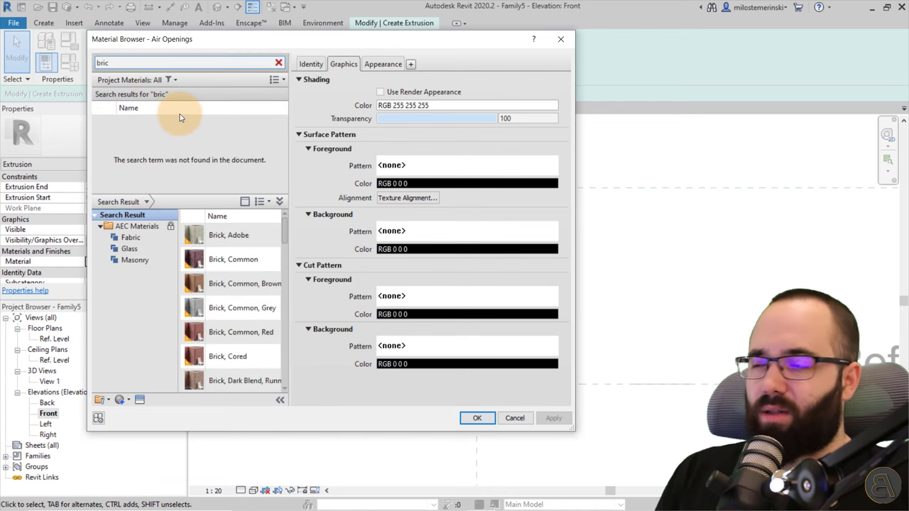
left_click(262, 260)
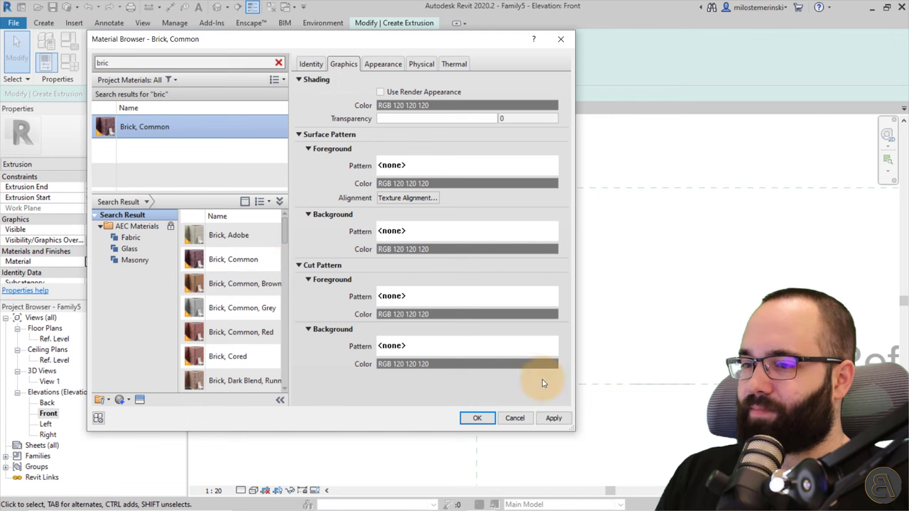
left_click(478, 419)
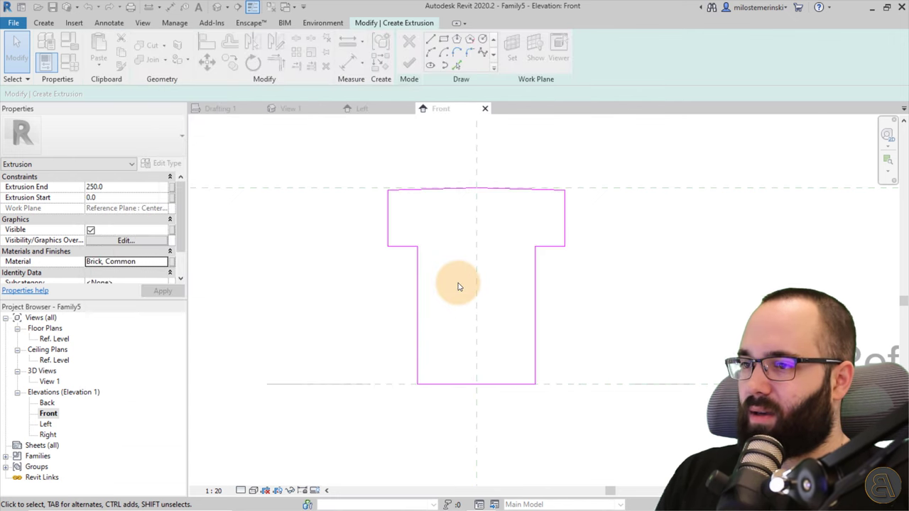
left_click(408, 55)
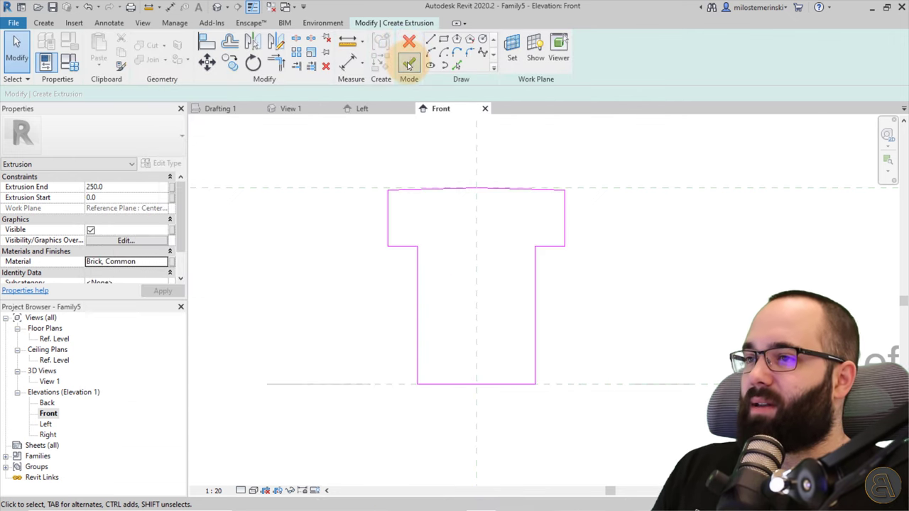
Finish the sketch and stretch the extrusion in Left view from -900 to 900
left_click(410, 65)
left_click(373, 109)
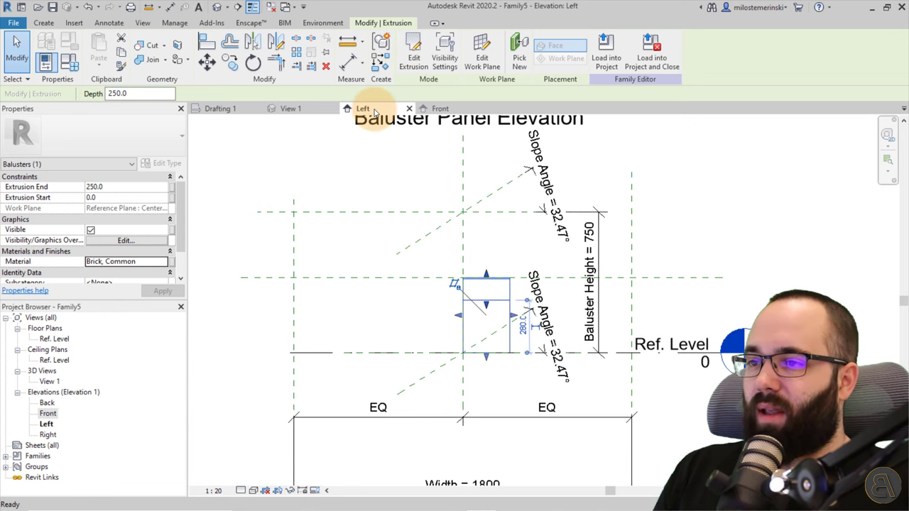
left_click(463, 328)
left_click_drag(457, 322, 294, 317)
left_click_drag(507, 317, 645, 324)
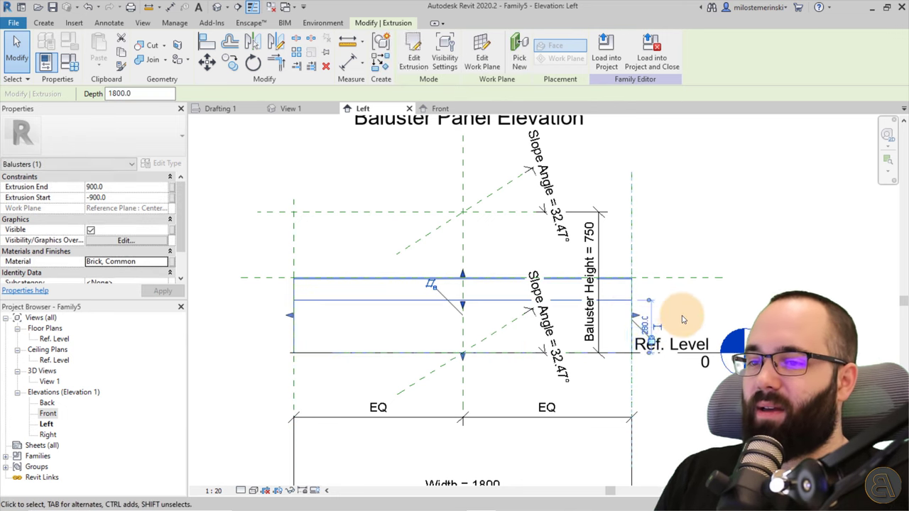
left_click(645, 302)
Raise the title and temporarily hide the Slope Angle, Baluster Height dimensions and angled plane
middle_click_drag(322, 223, 328, 302)
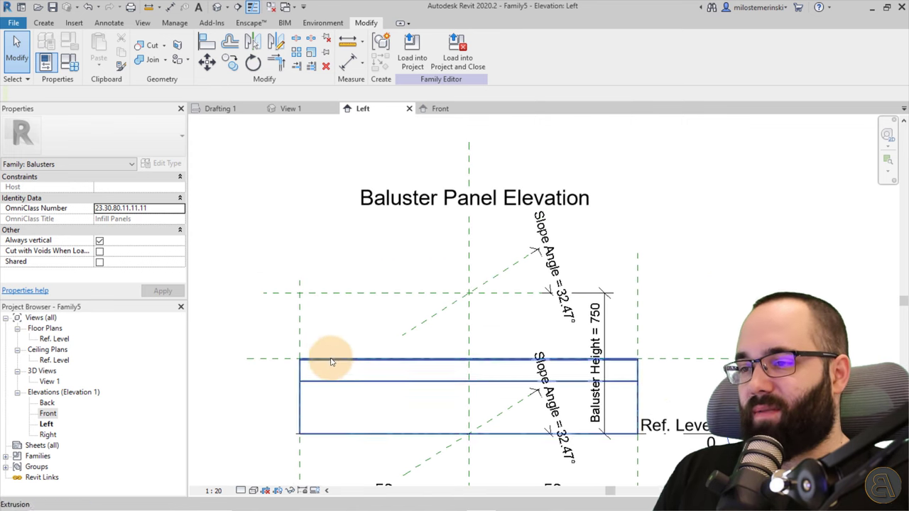
left_click_drag(499, 214, 493, 137)
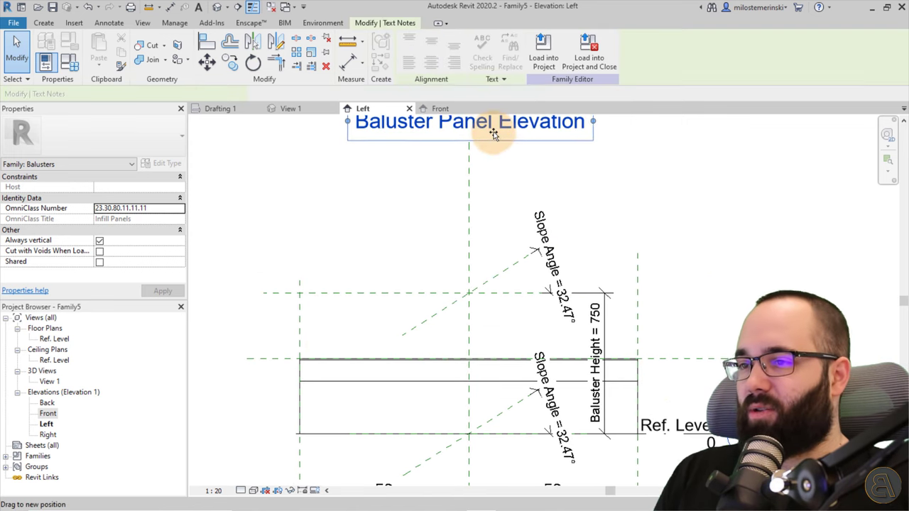
left_click(559, 271)
left_click(544, 377)
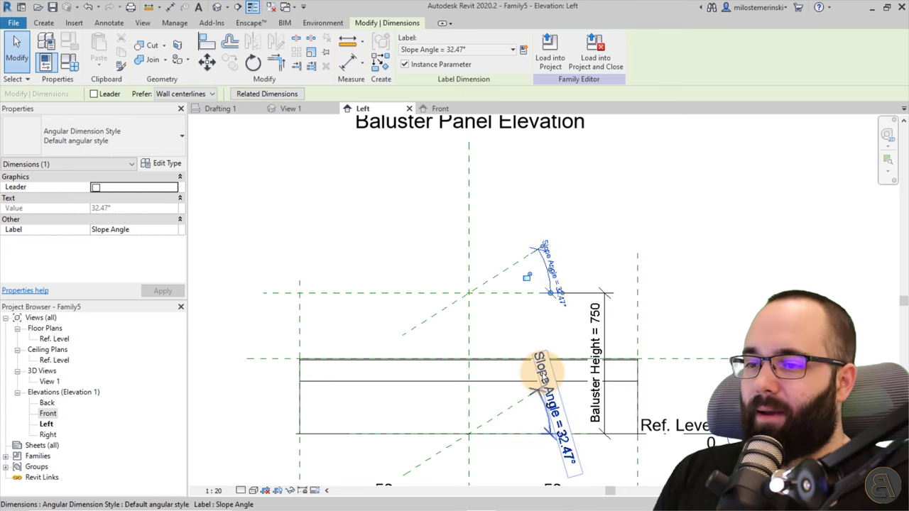
left_click(543, 376, "ctrl")
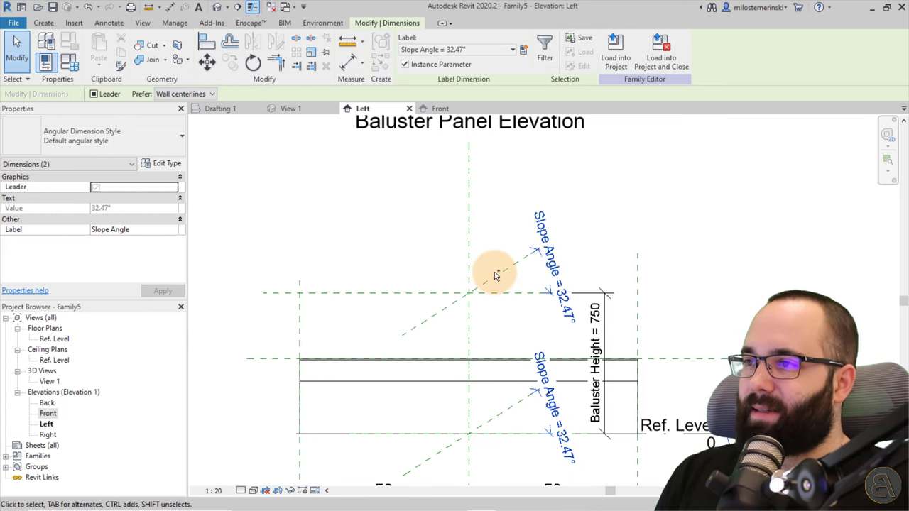
left_click(499, 279, "ctrl")
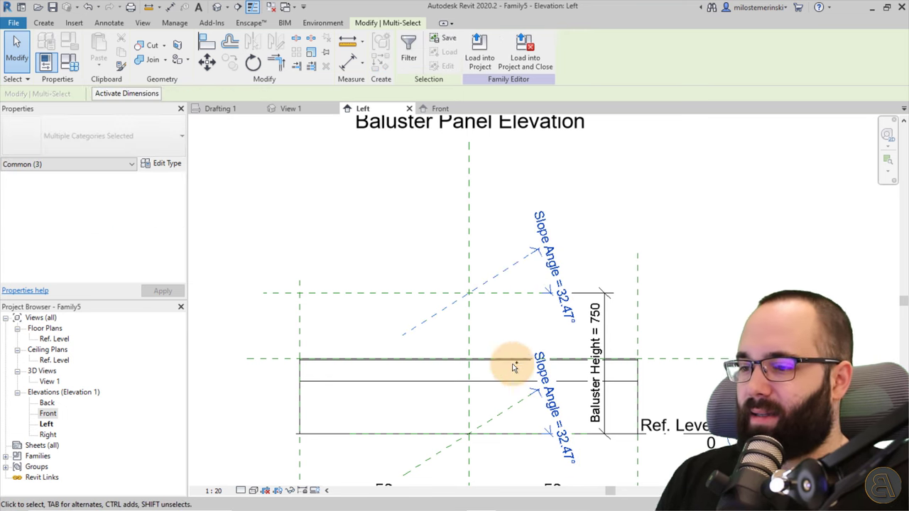
left_click(599, 410, "ctrl")
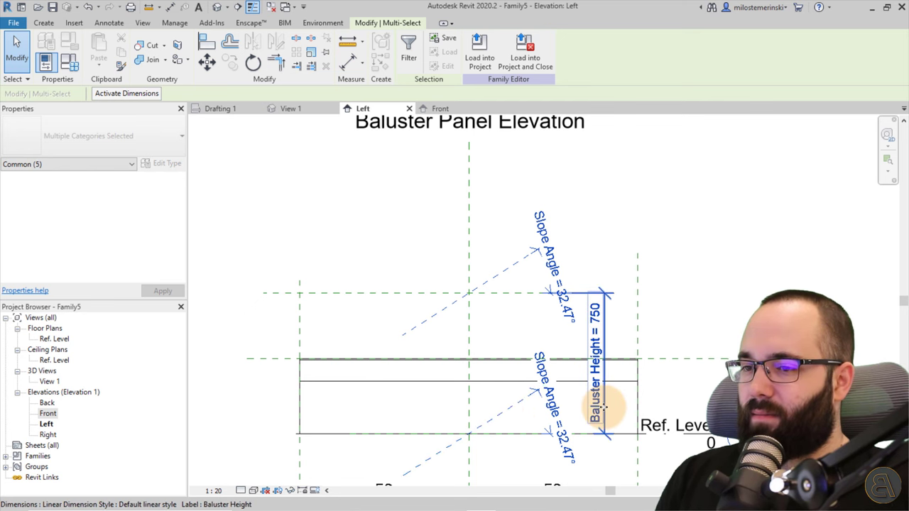
left_click(293, 495)
left_click(320, 446)
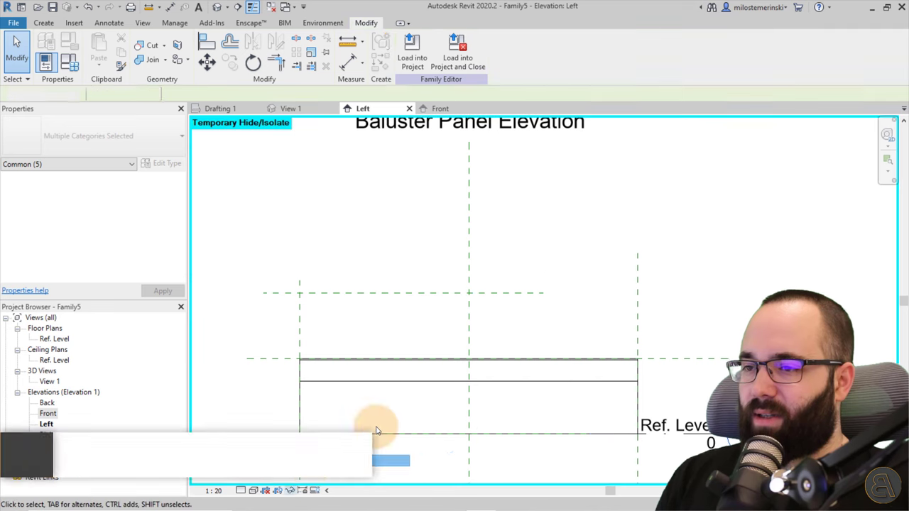
middle_click_drag(518, 307, 513, 272)
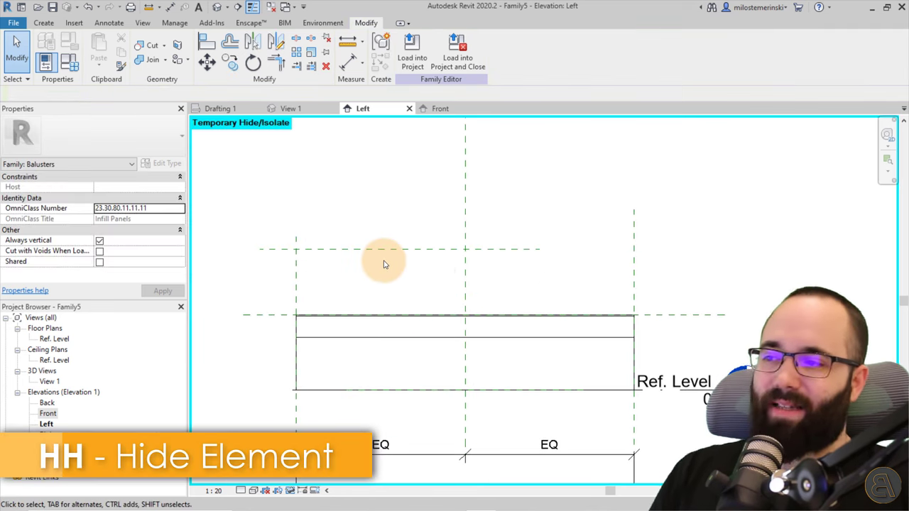
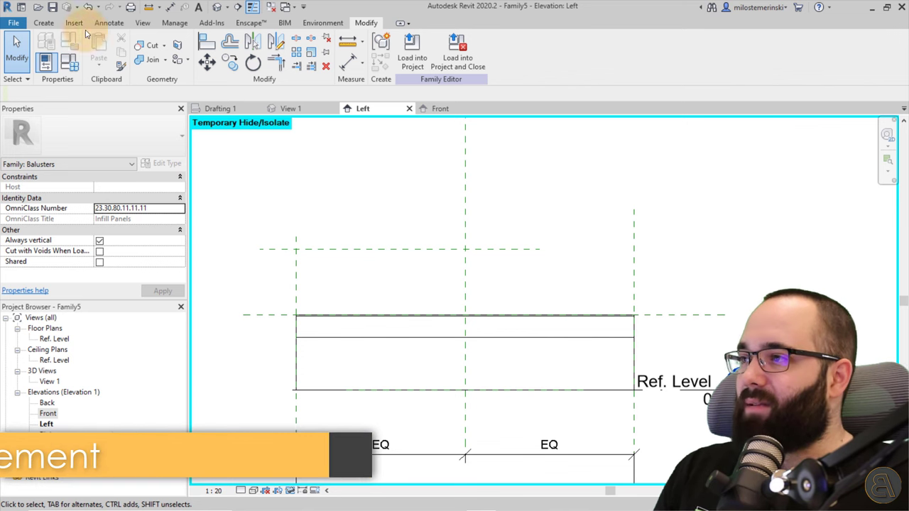
Draw two horizontal reference planes, one just above the rail and one high above the panel
left_click(44, 23)
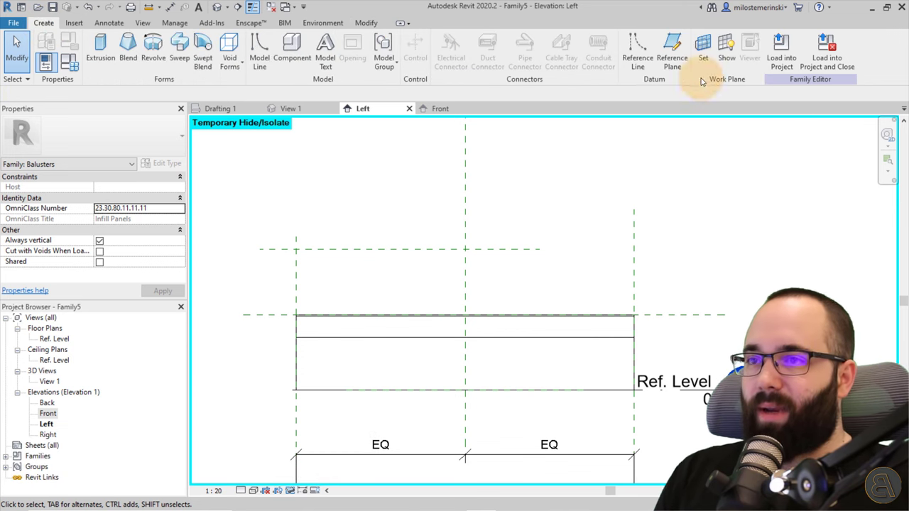
left_click(682, 65)
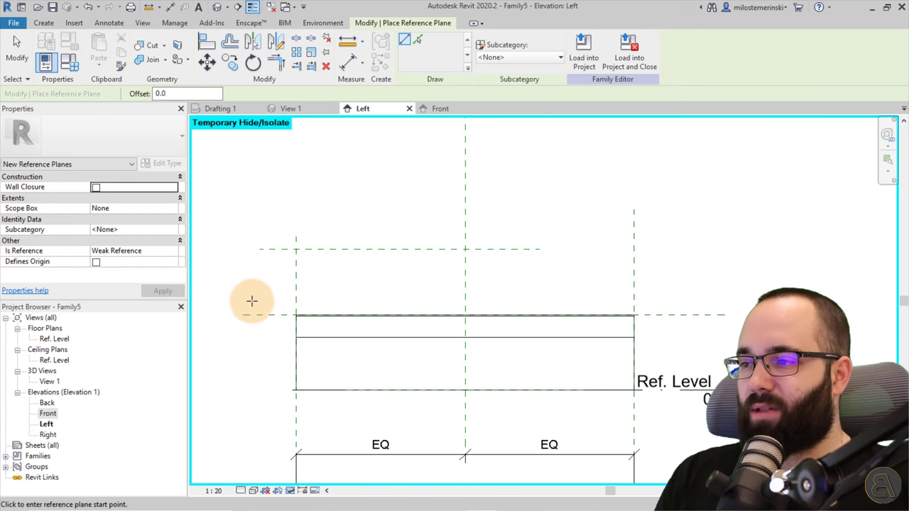
middle_click_drag(243, 304, 252, 304)
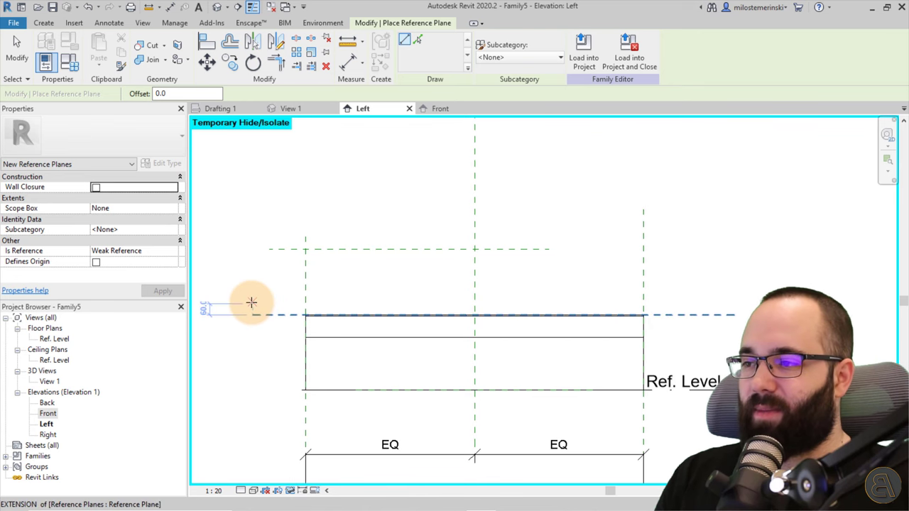
left_click(252, 304)
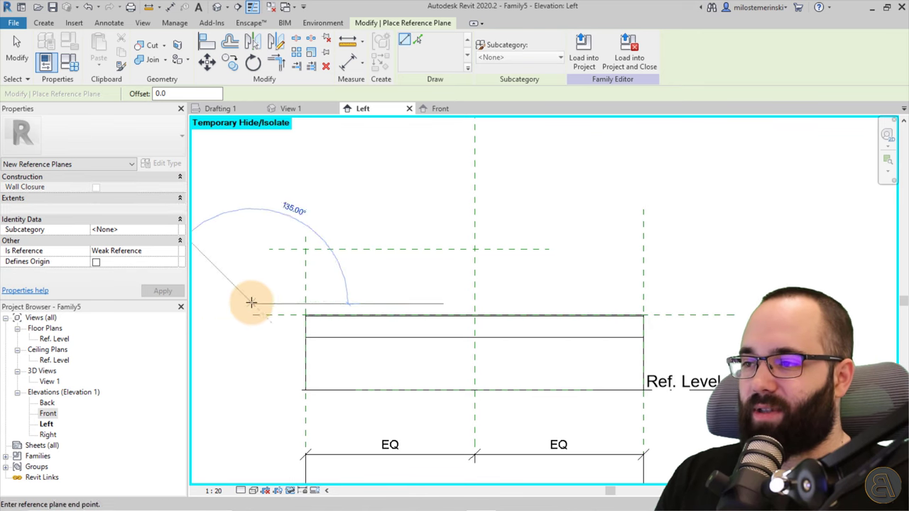
left_click(732, 305)
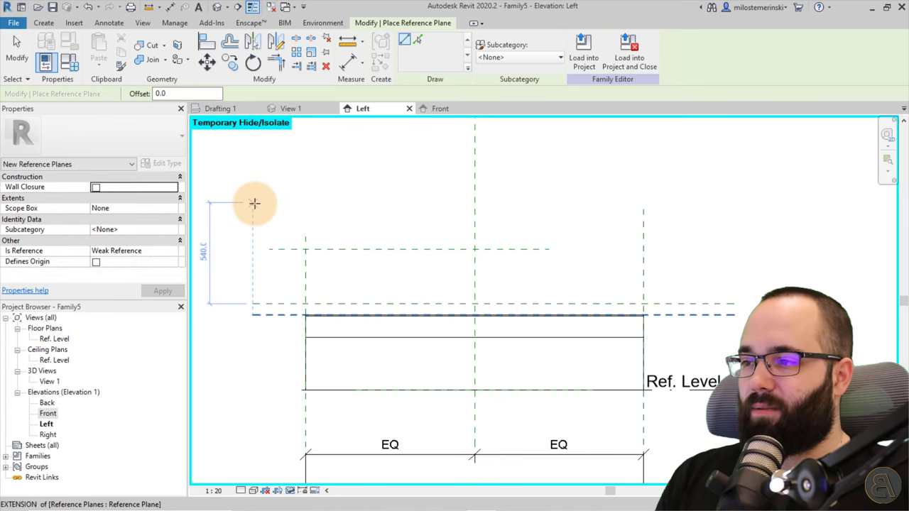
left_click(253, 167)
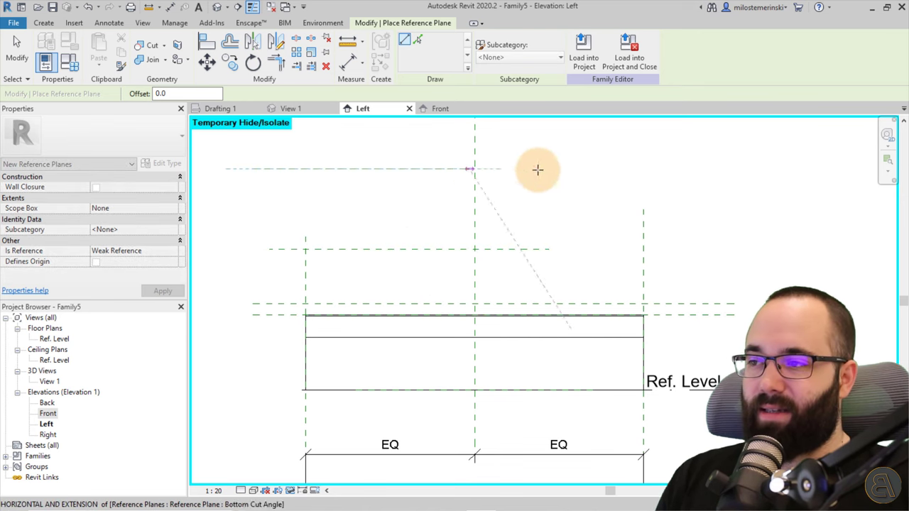
left_click(734, 167)
key("Escape")
key("Escape")
Set the top reference plane 720 above the lower one, then return to the garden wall sketch
left_click(298, 170)
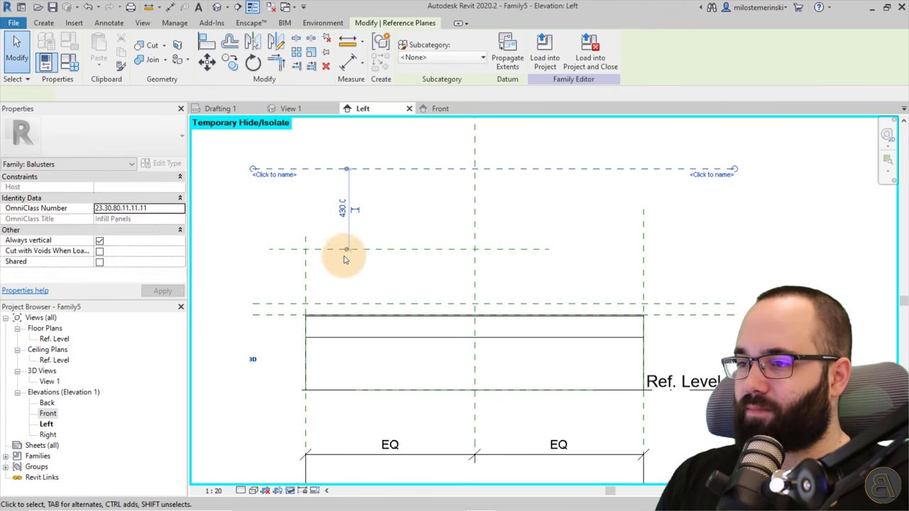
left_click_drag(349, 287, 348, 304)
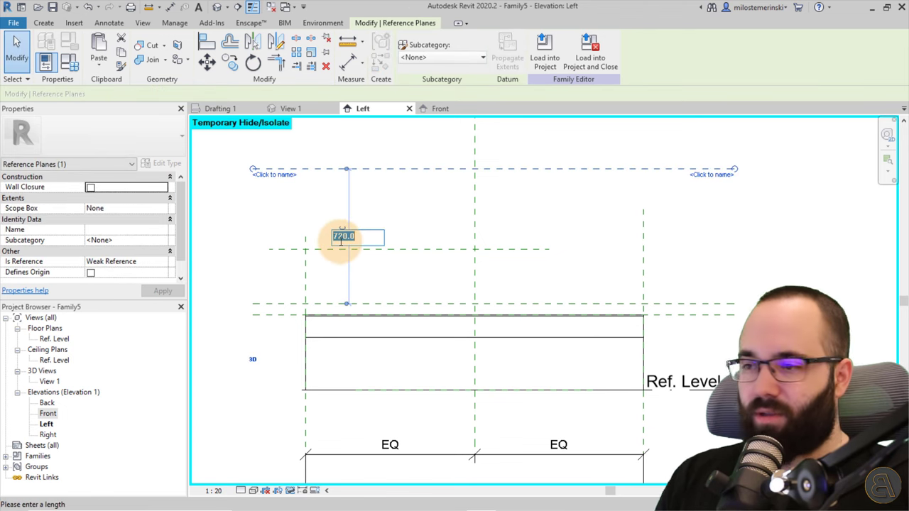
key("Return")
key("Escape")
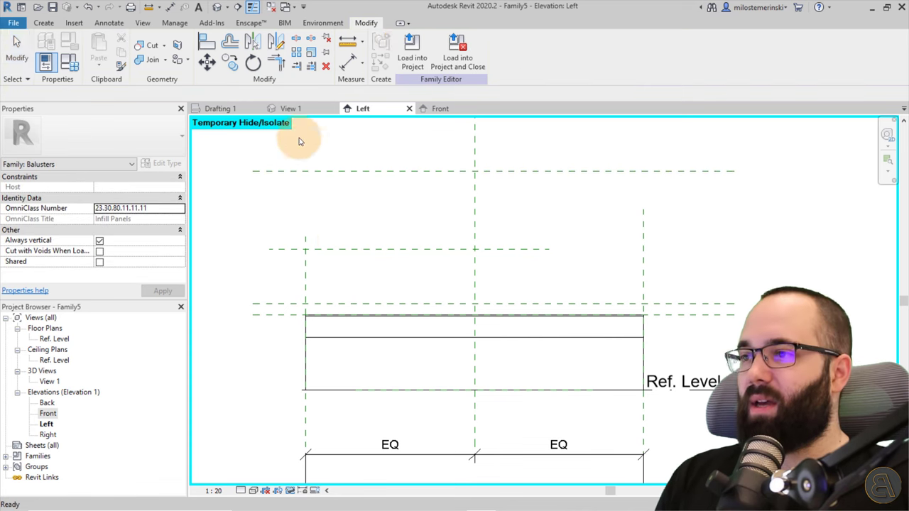
left_click(223, 108)
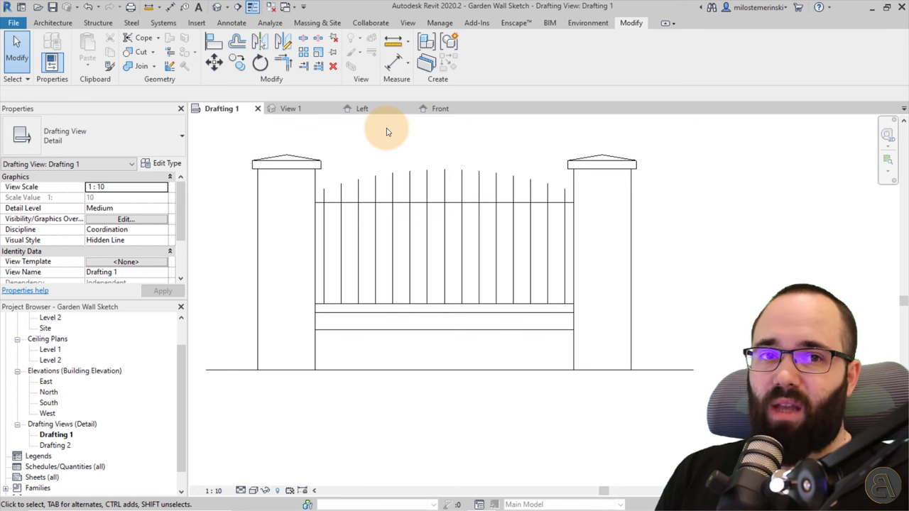
Compare the Front and Left elevations with the garden wall sketch, then pan Front to the upper planes
left_click(454, 113)
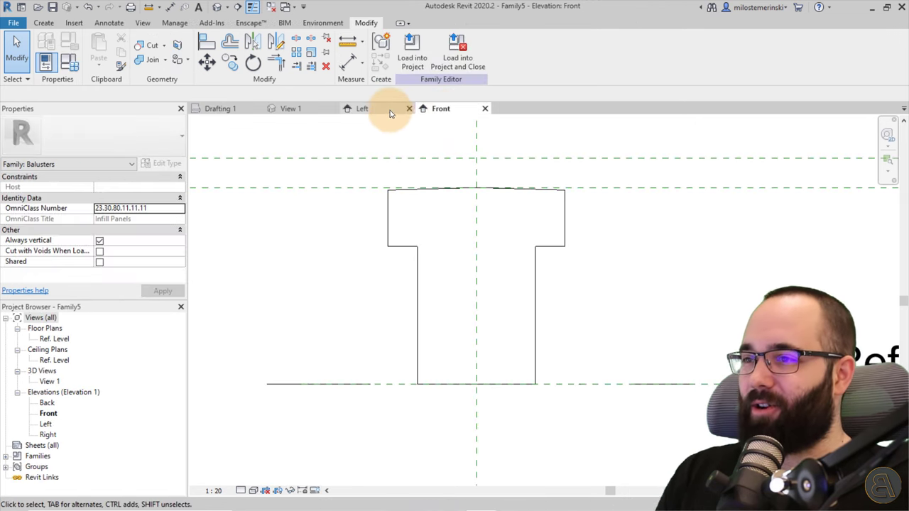
left_click(390, 111)
middle_click_drag(385, 285, 400, 301)
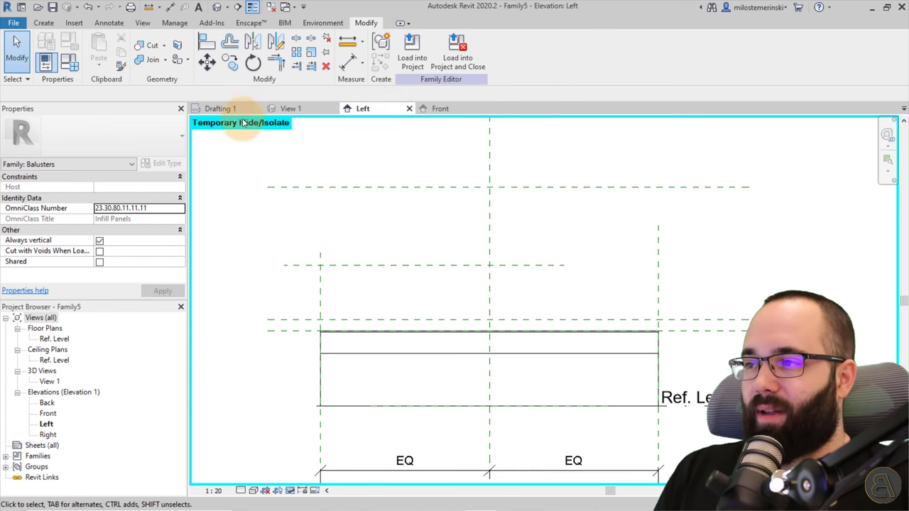
left_click(221, 108)
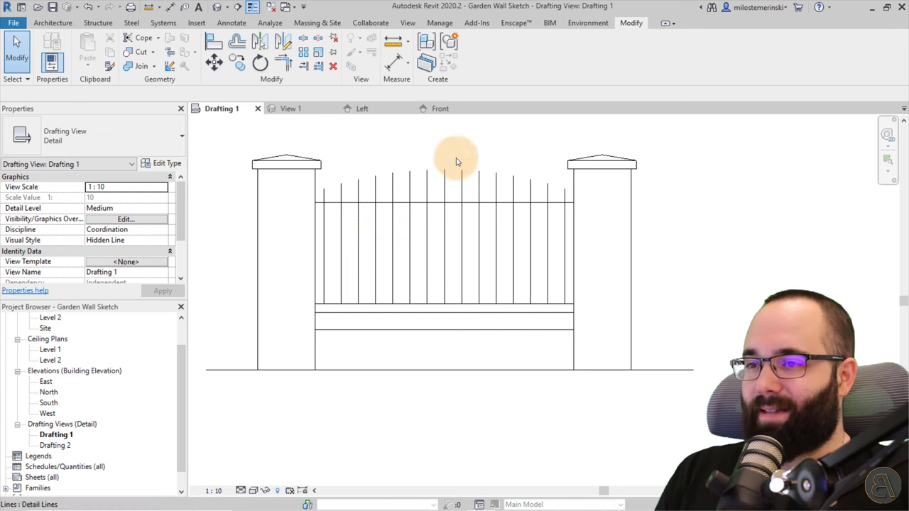
left_click(381, 114)
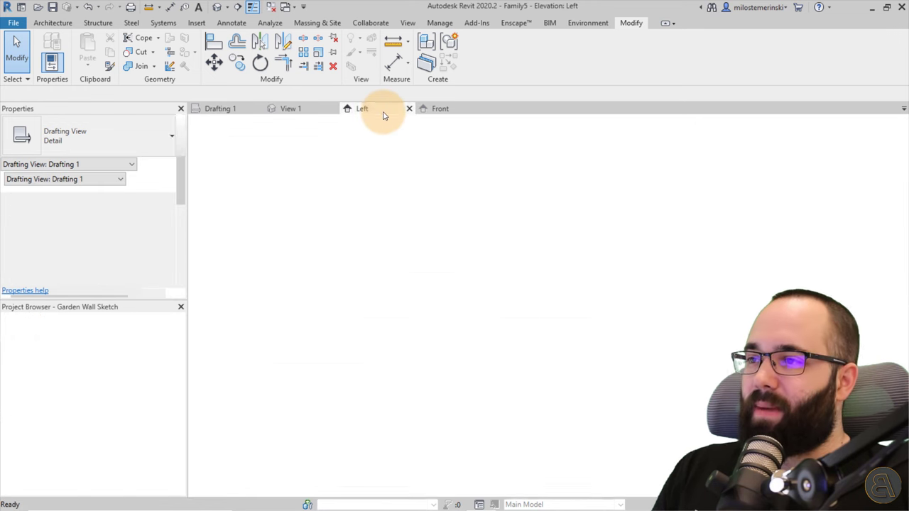
left_click(459, 114)
middle_click_drag(460, 121, 473, 457)
scroll(473, 433, "down", 2)
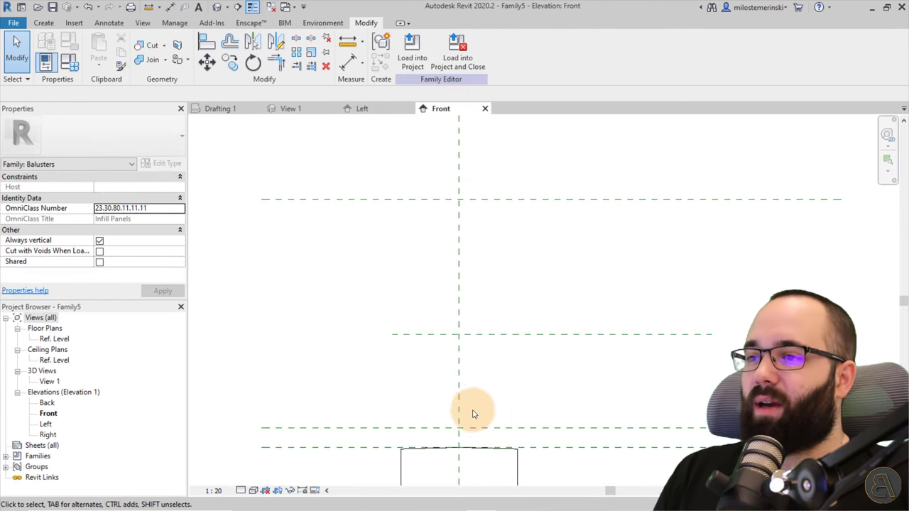
middle_click_drag(473, 412, 490, 370)
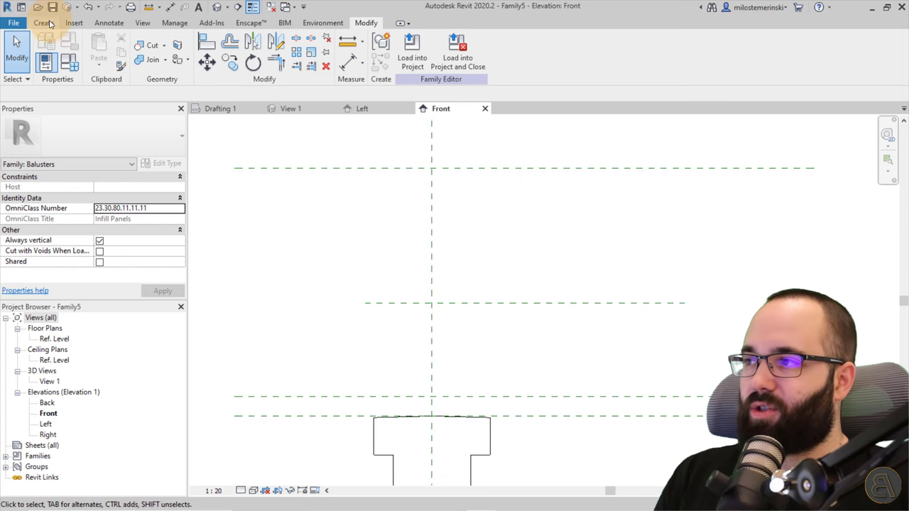
Start an extrusion on the Reference Plane : Center (Front/Back) work plane
left_click(44, 23)
left_click(103, 57)
left_click(178, 218)
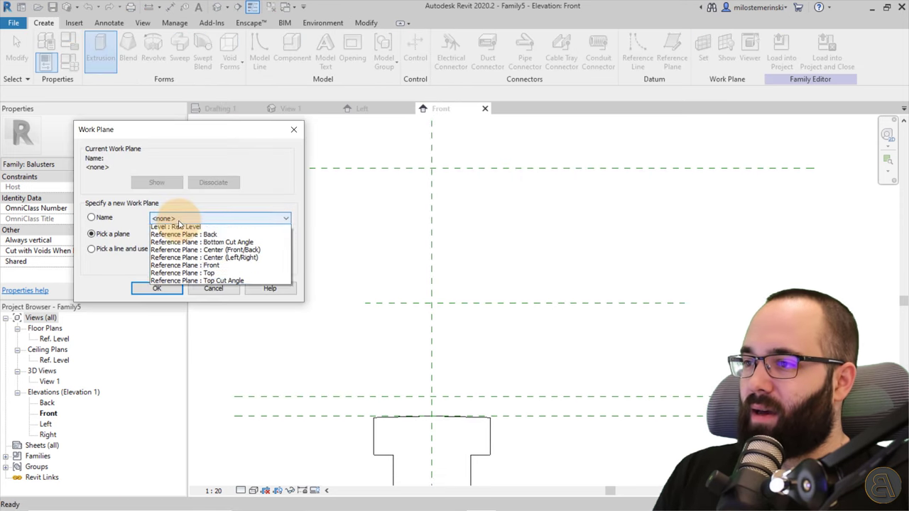
left_click(197, 264)
left_click(162, 284)
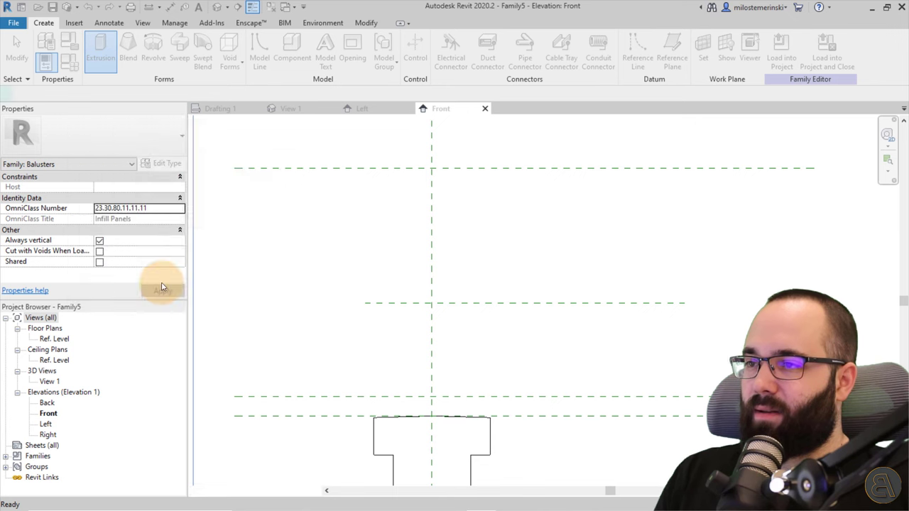
Sketch a small circle at the upper reference-plane intersection and finish the 250-deep Brick, Common extrusion
left_click(483, 40)
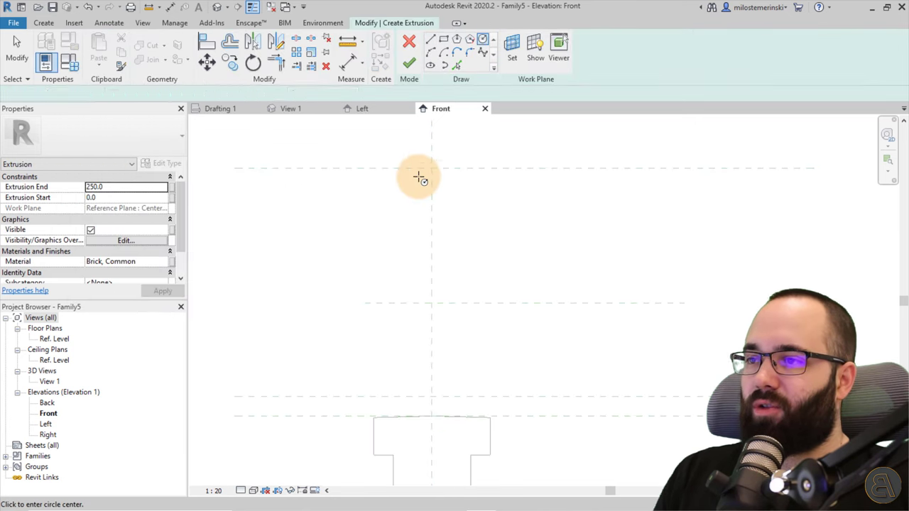
middle_click_drag(455, 192, 469, 196)
scroll(454, 401, "up", 3)
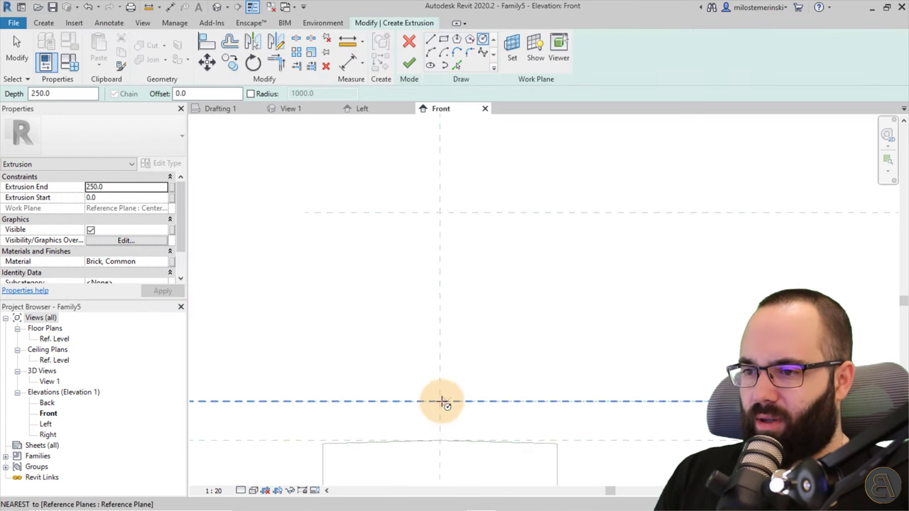
left_click(440, 402)
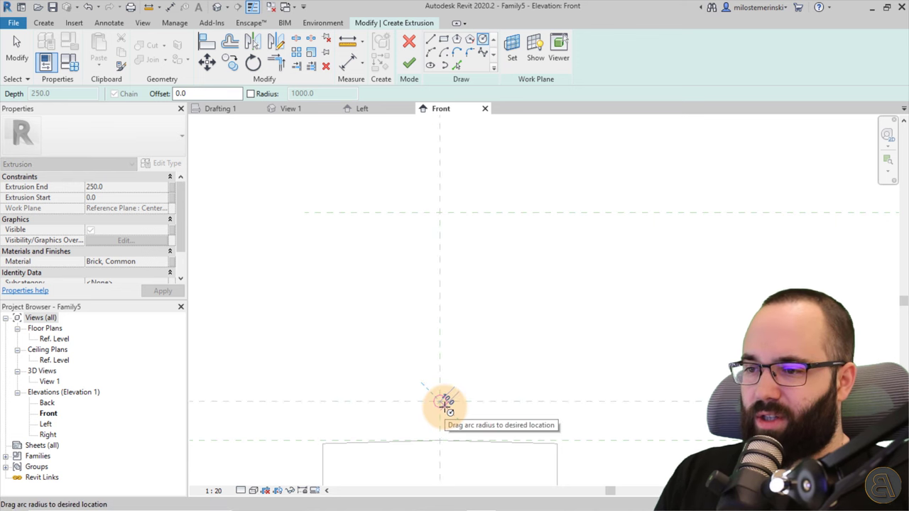
key("Escape")
middle_click_drag(476, 332, 448, 446)
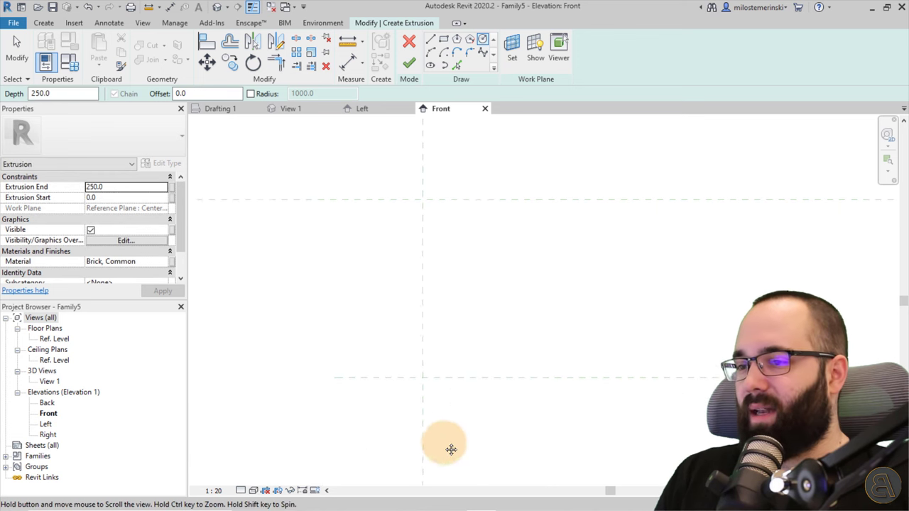
left_click(421, 203)
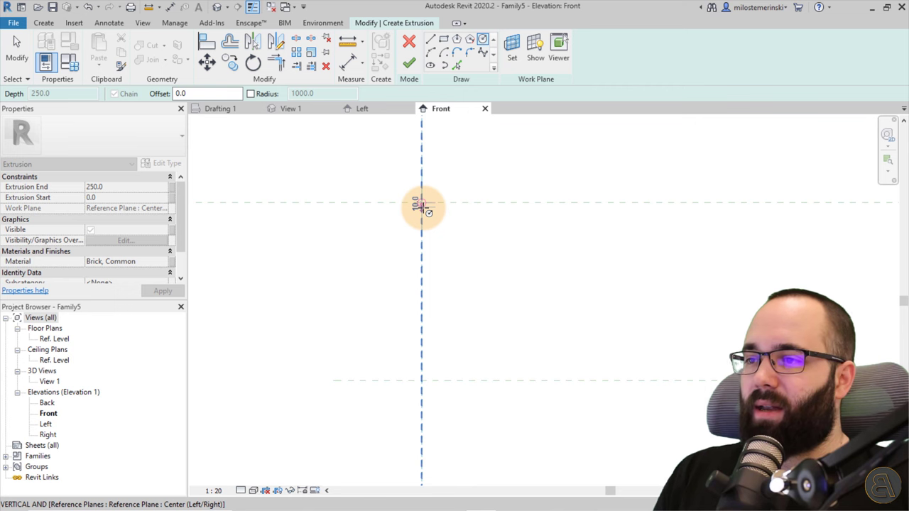
left_click(424, 207)
left_click(409, 64)
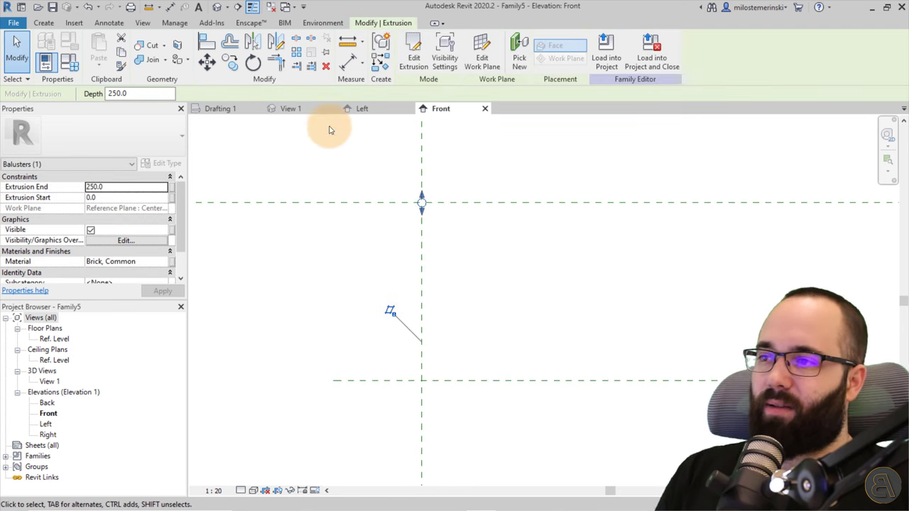
In the Left elevation, stretch the round extrusion from -900 to 900 across the panel width
left_click(366, 109)
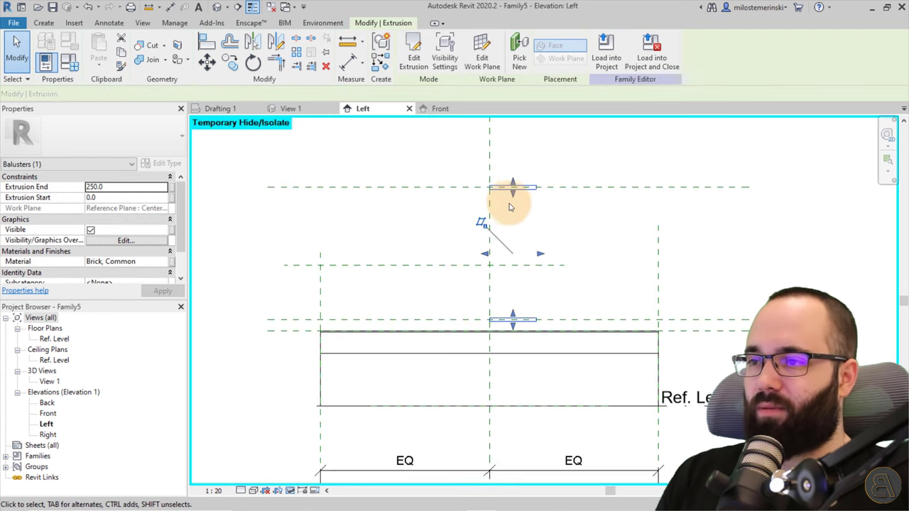
left_click_drag(485, 248, 346, 249)
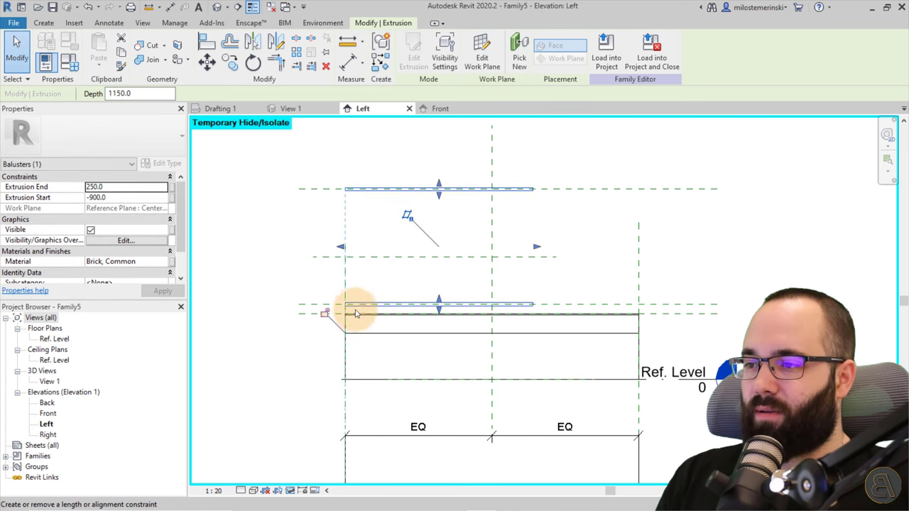
left_click_drag(537, 247, 639, 248)
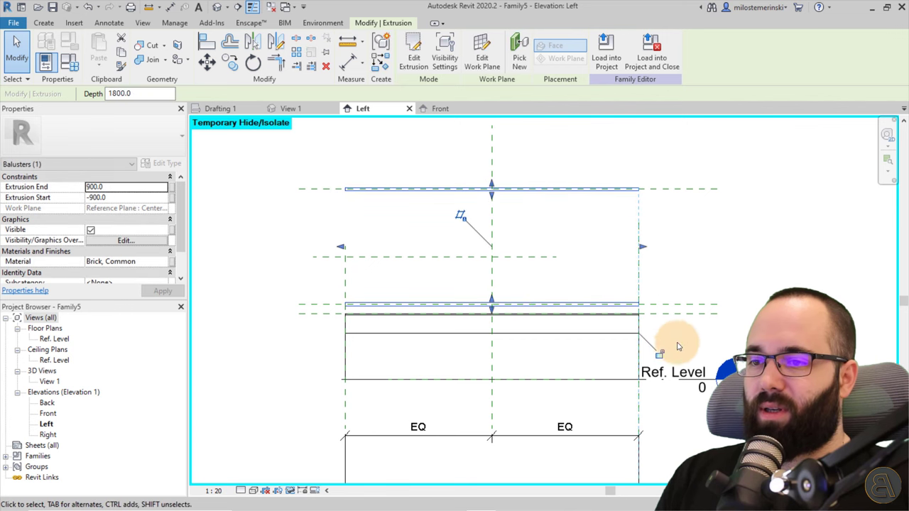
left_click(701, 266)
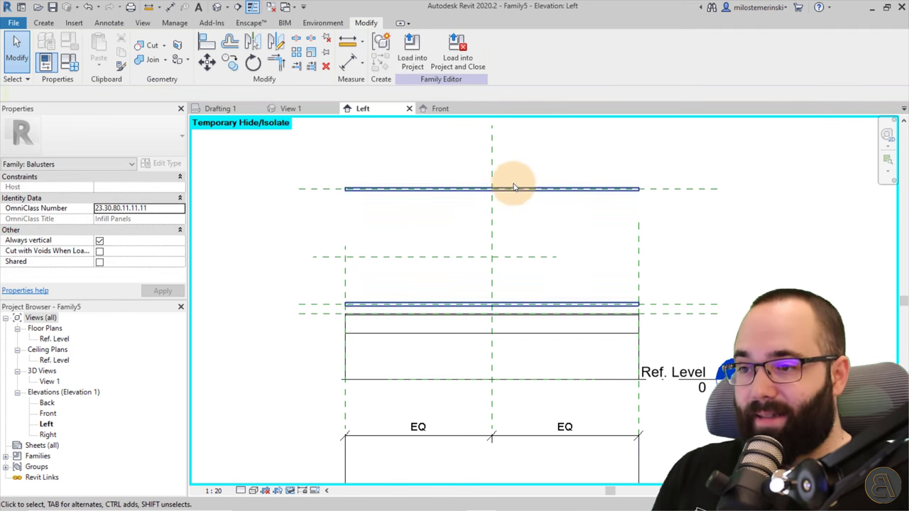
scroll(513, 183, "up", 1)
middle_click_drag(479, 233, 365, 355)
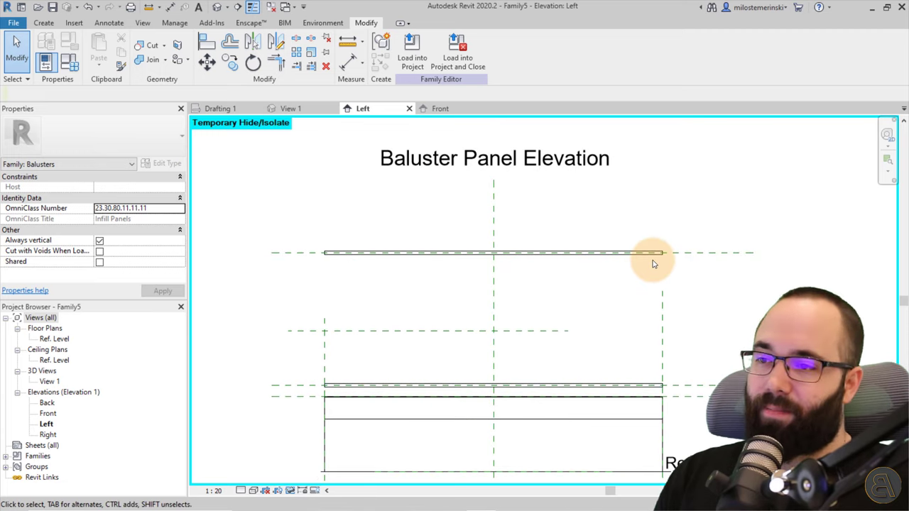
Draw a vertical reference plane near the panel's left edge
left_click(55, 23)
left_click(669, 69)
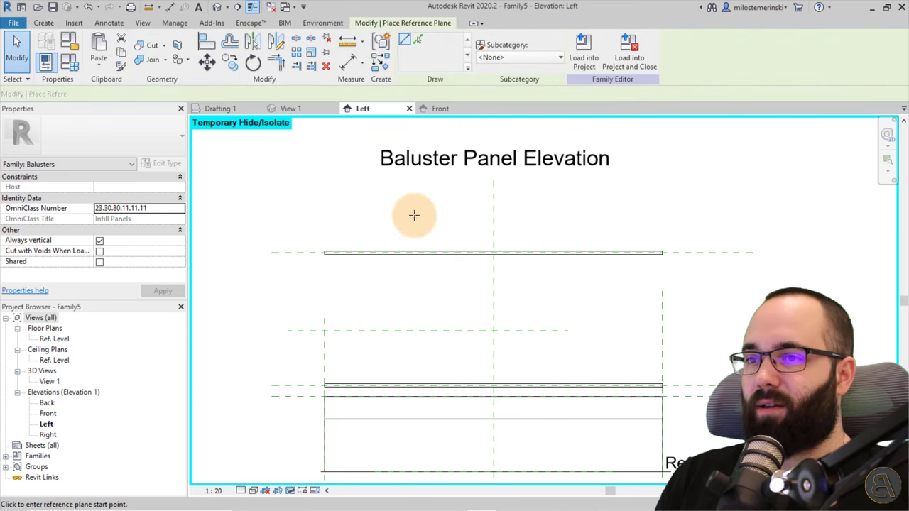
left_click(336, 173)
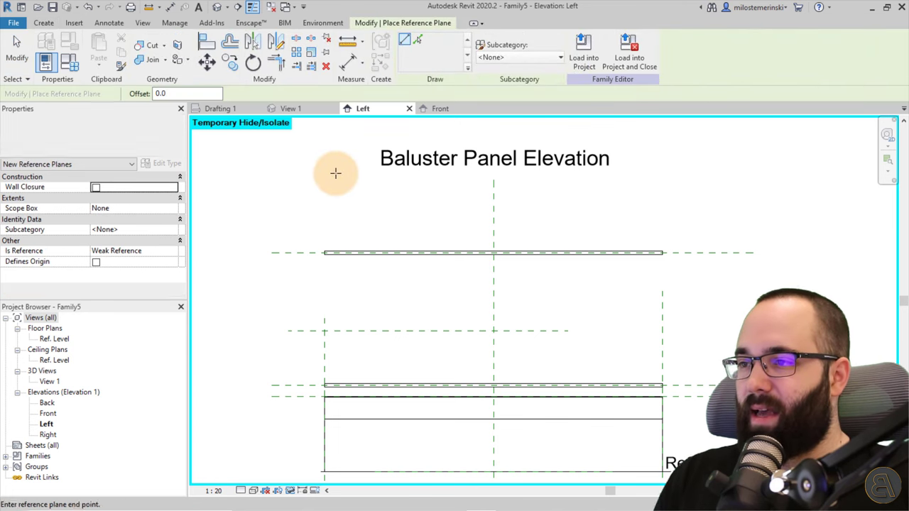
scroll(341, 311, "down", 2)
left_click(341, 326)
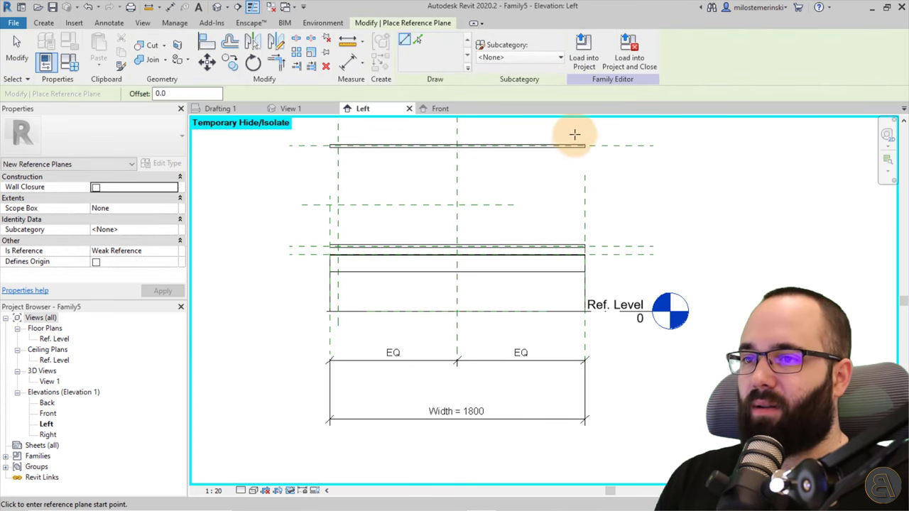
middle_click_drag(577, 128, 564, 179)
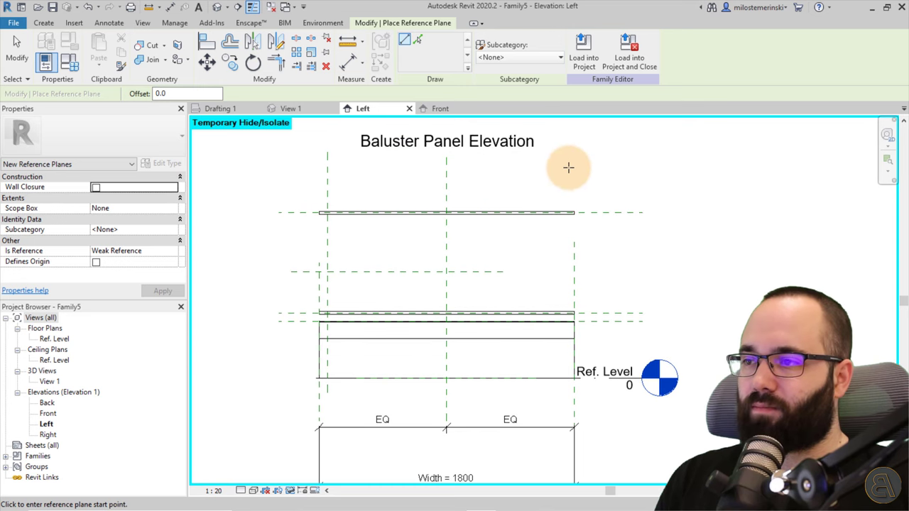
Add a matching right-side vertical plane and place both planes 60.0 inside the panel edges
left_click(569, 151)
left_click(569, 391)
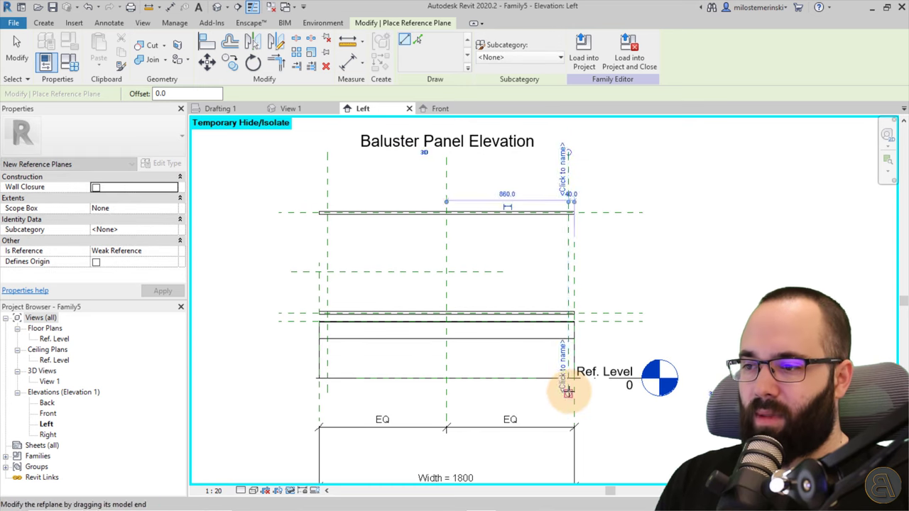
key("Escape")
left_click(570, 284)
scroll(576, 280, "up", 2)
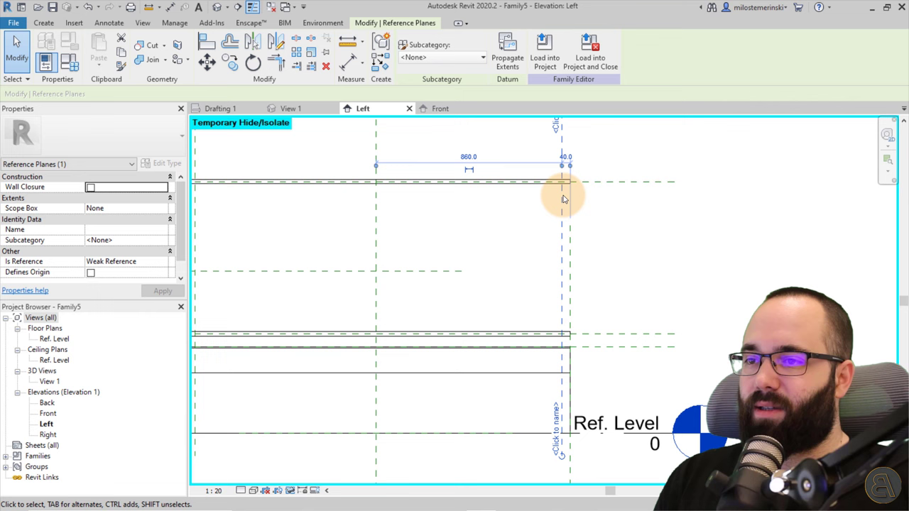
left_click(565, 157)
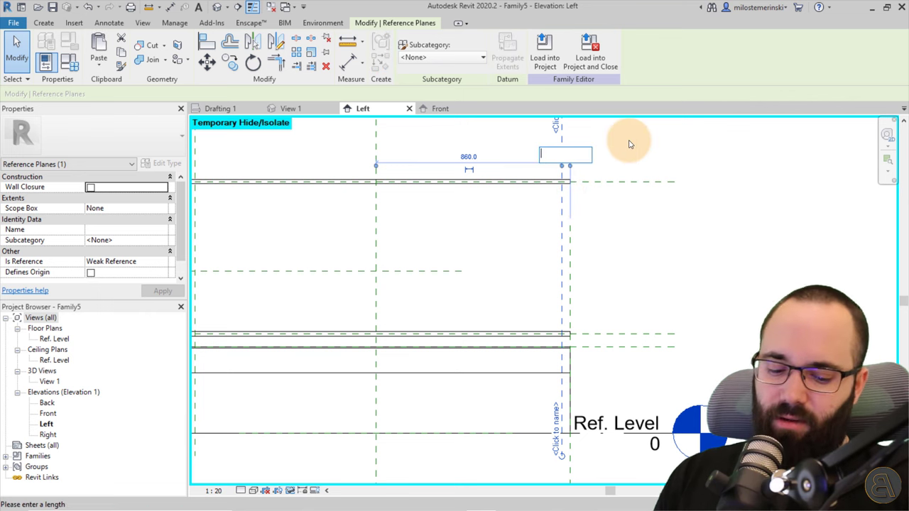
middle_click_drag(628, 144, 455, 206)
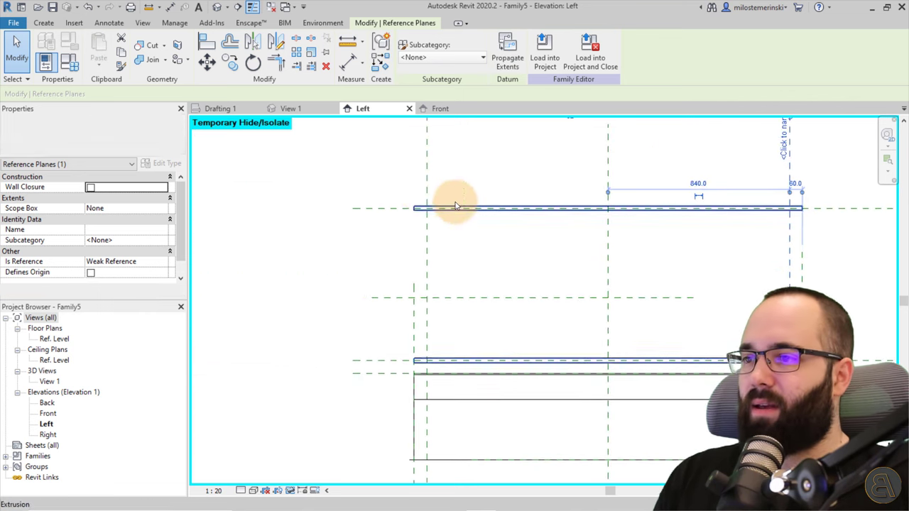
left_click(424, 227)
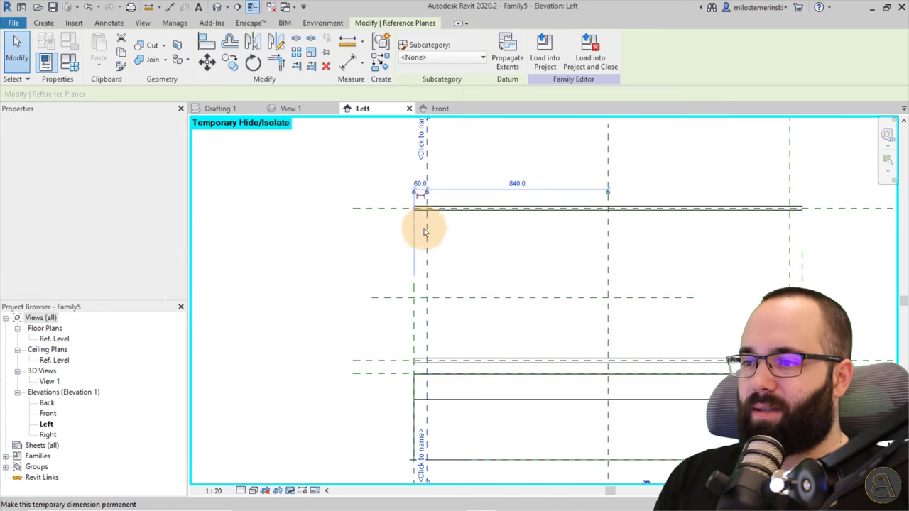
left_click(476, 264)
scroll(469, 277, "down", 2)
middle_click_drag(435, 249, 412, 266)
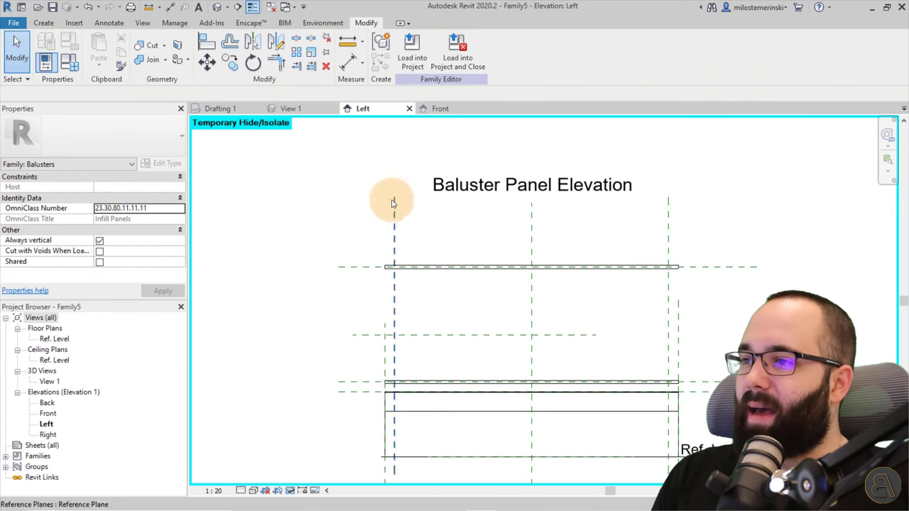
left_click(224, 109)
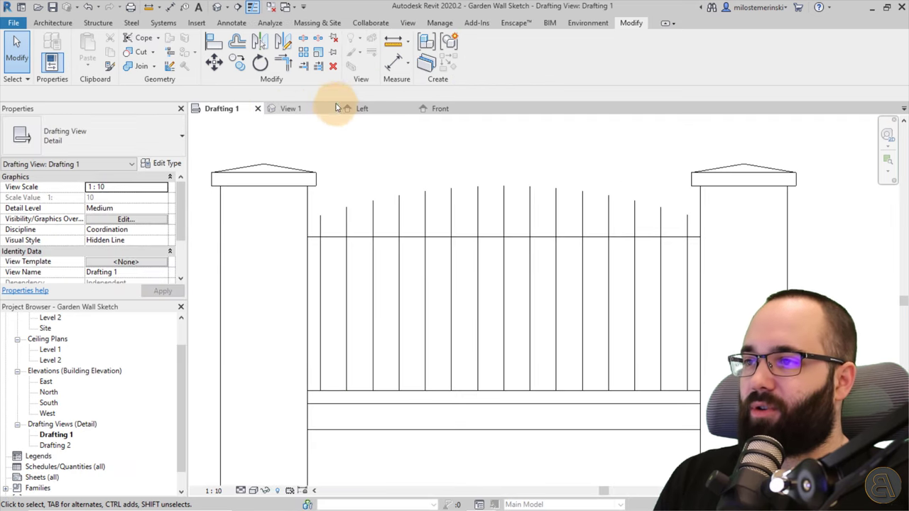
left_click(393, 41)
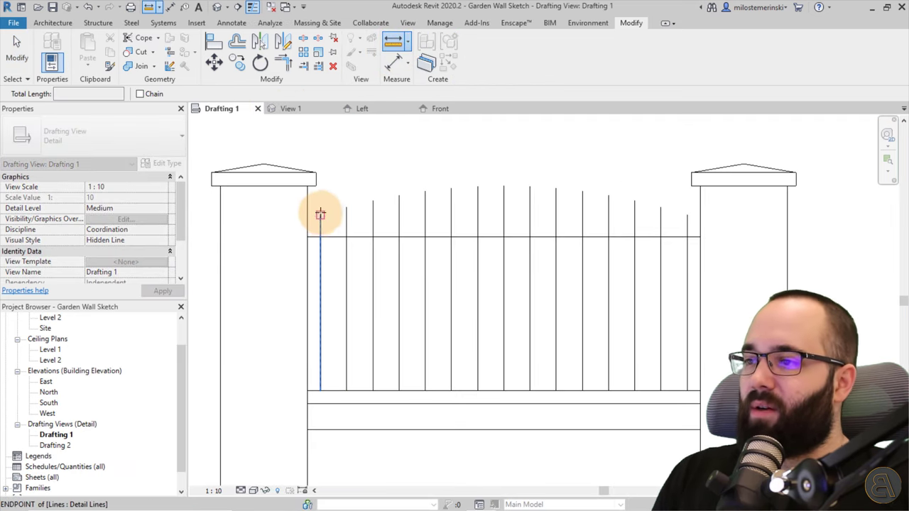
left_click(320, 237)
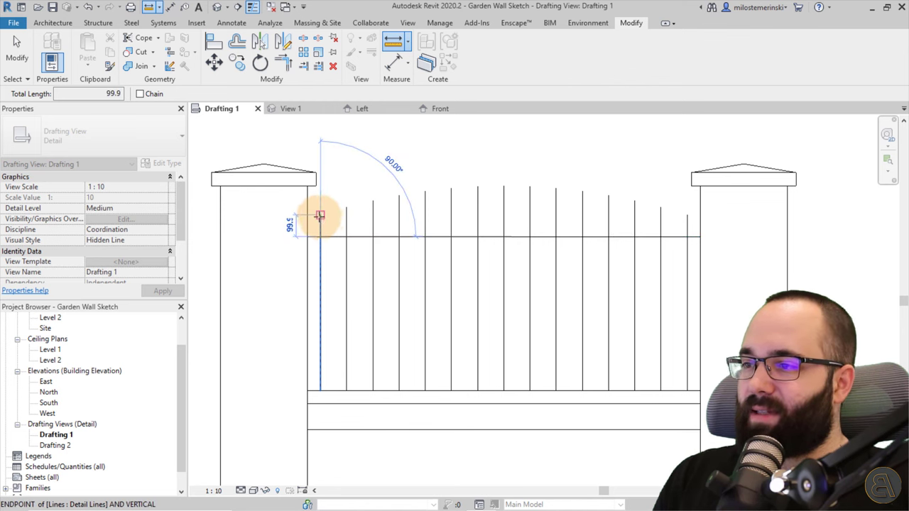
key("Escape")
key("Escape")
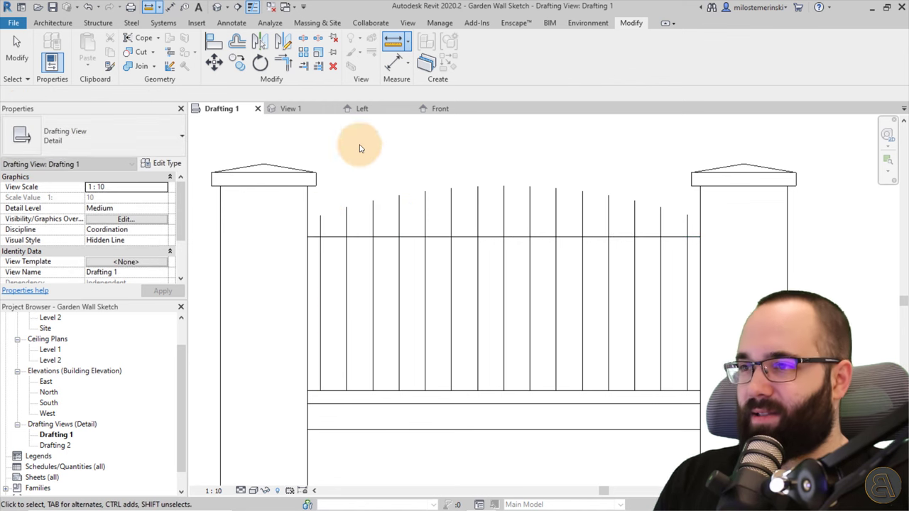
In the Left elevation, draw a horizontal reference plane just above the top rail and set its offset
left_click(392, 114)
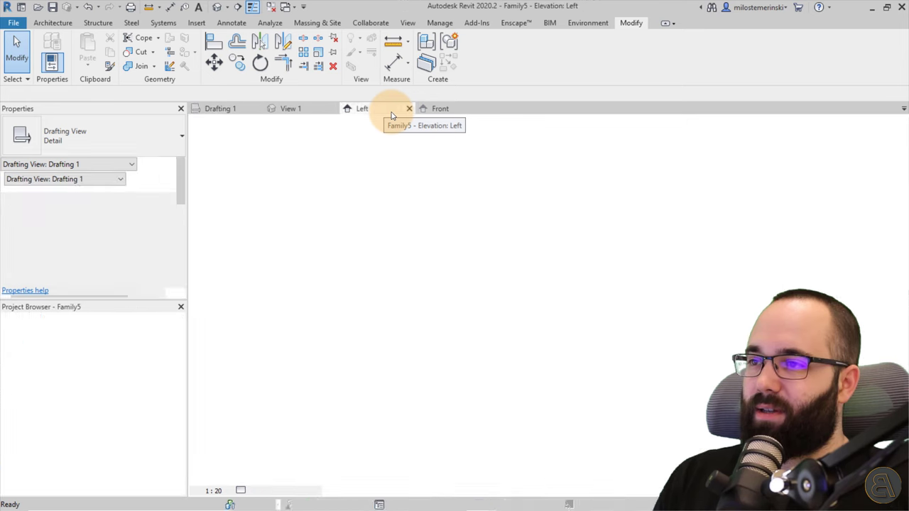
scroll(375, 264, "up", 2)
middle_click_drag(395, 243, 376, 266)
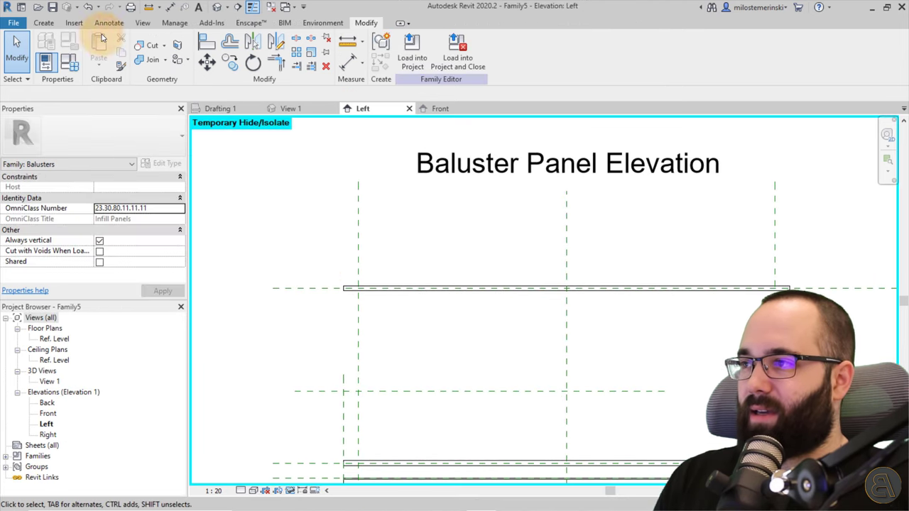
left_click(43, 23)
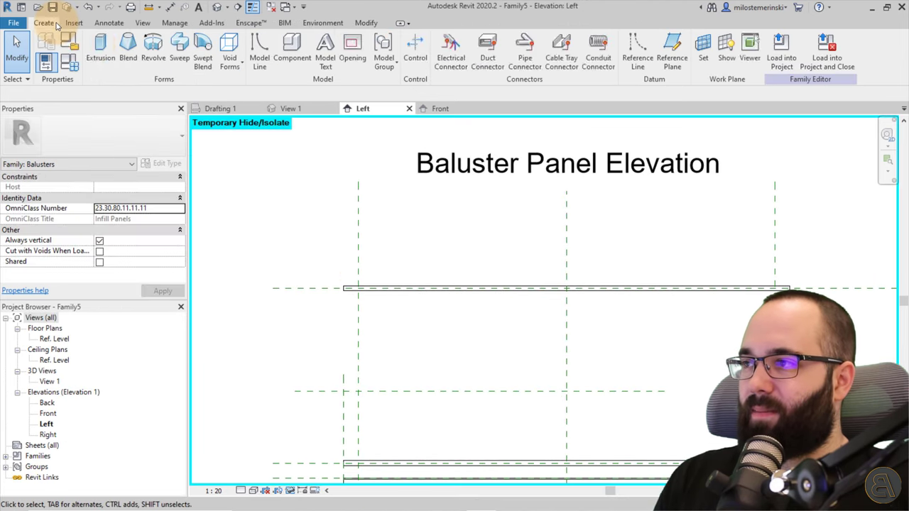
left_click(672, 44)
left_click(311, 253)
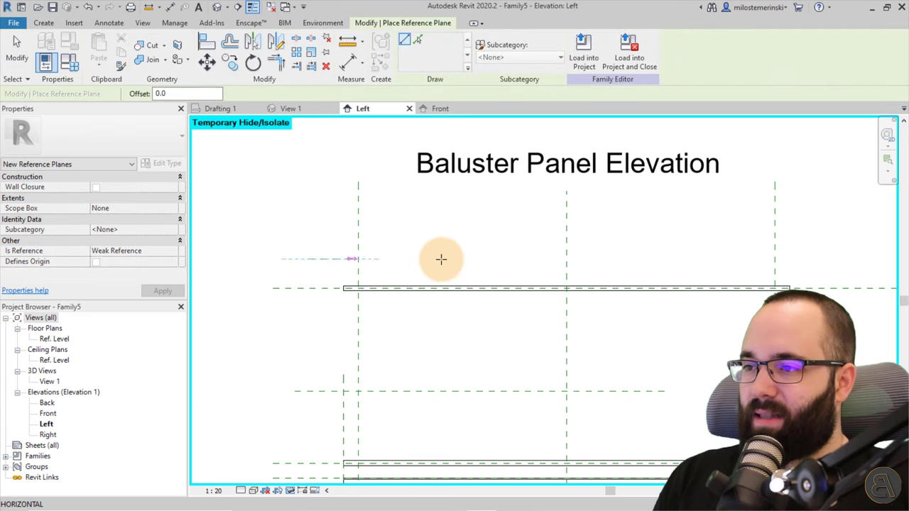
left_click(828, 260)
key("Escape")
key("Escape")
left_click(348, 259)
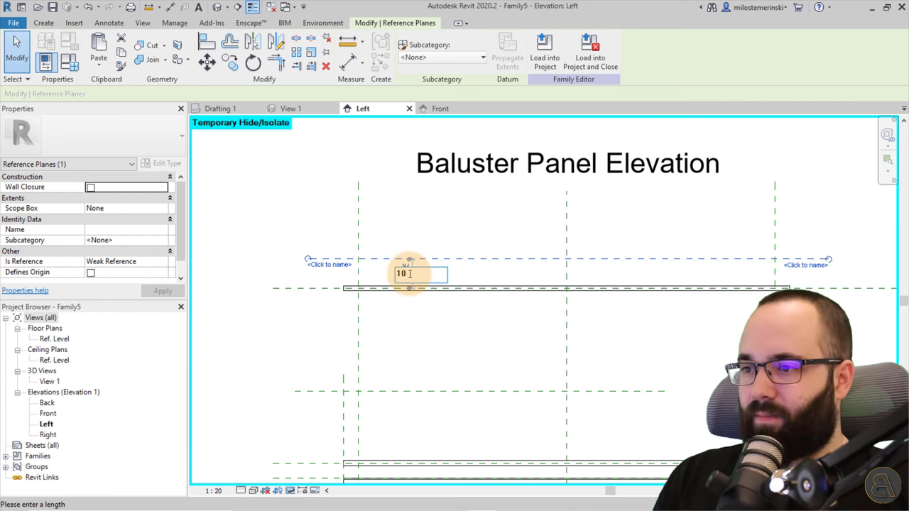
left_click(409, 274)
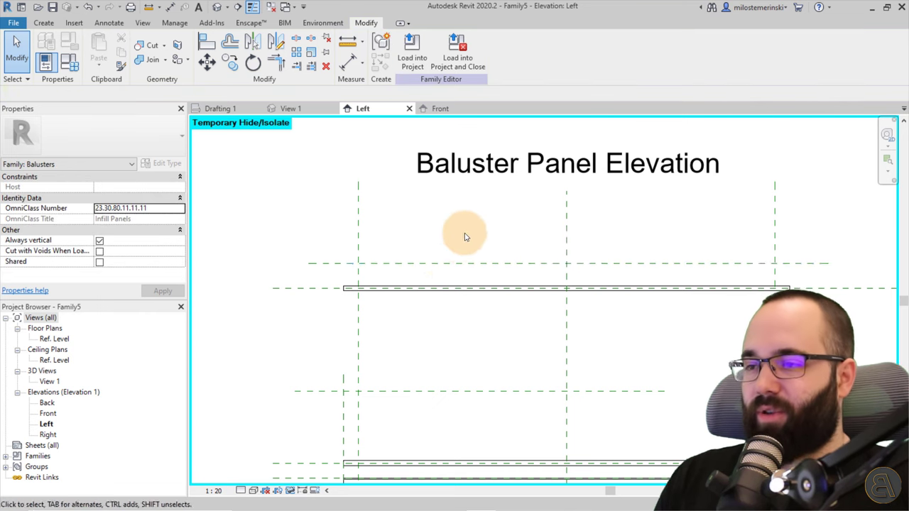
Switch over to the Drafting 1 fence sketch view
middle_click_drag(467, 237, 401, 245)
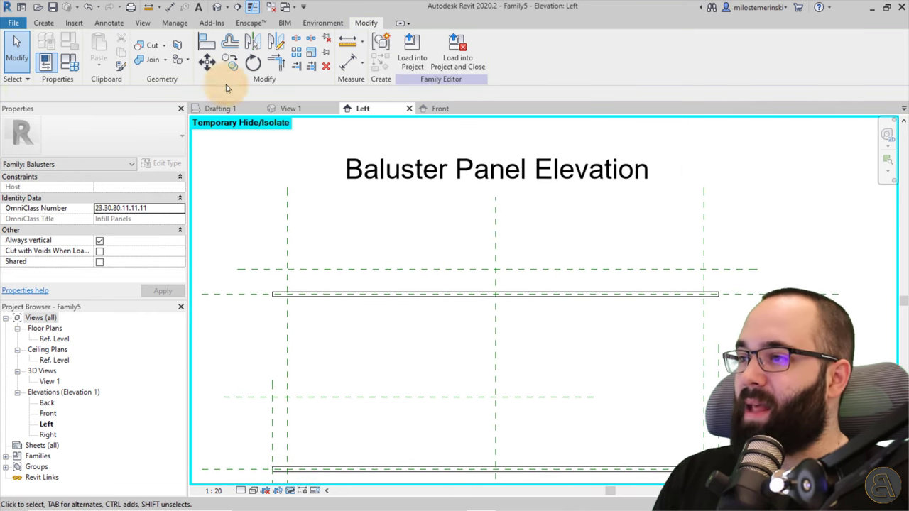
left_click(43, 23)
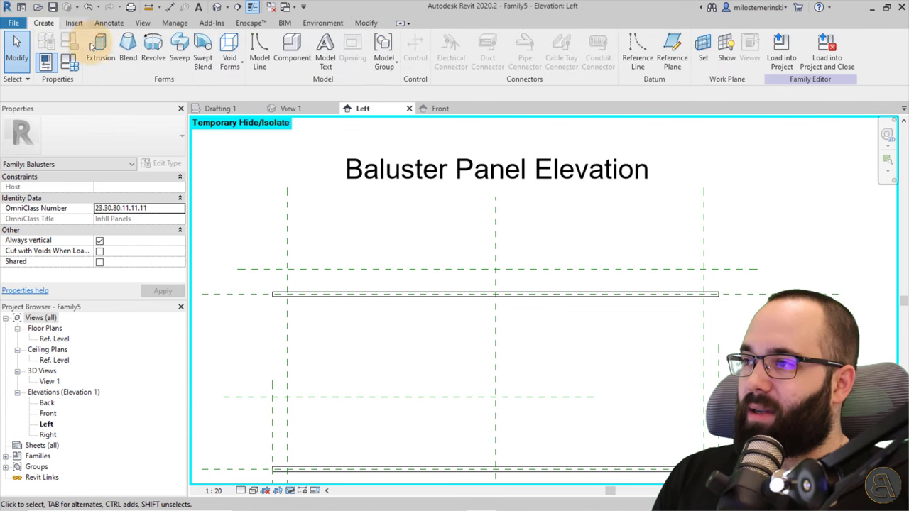
left_click(201, 108)
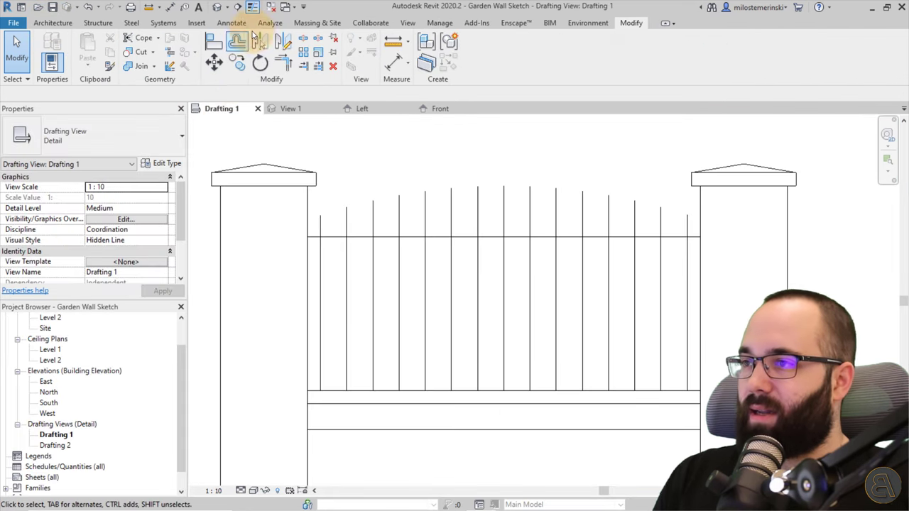
Measure the sketch's tallest centre picket (about 133.4 above the others), then return to the Left elevation
left_click(396, 55)
left_click(321, 215)
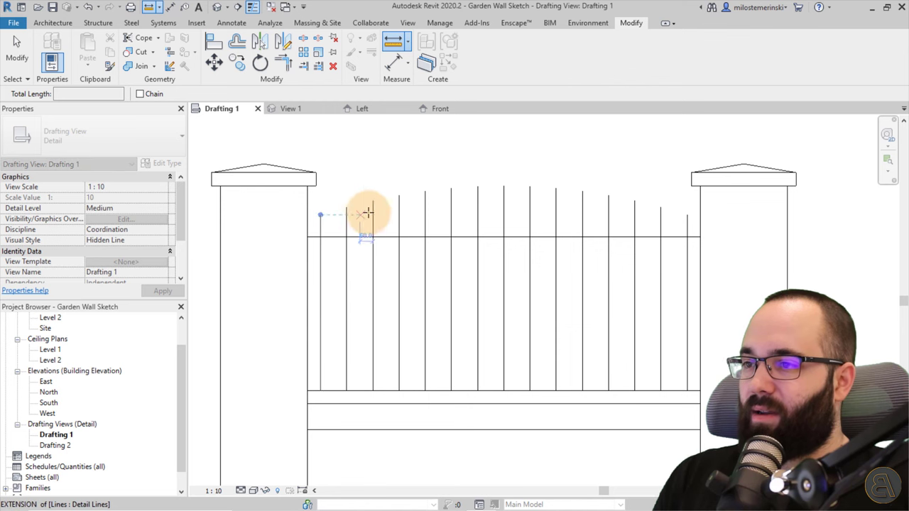
left_click(503, 213)
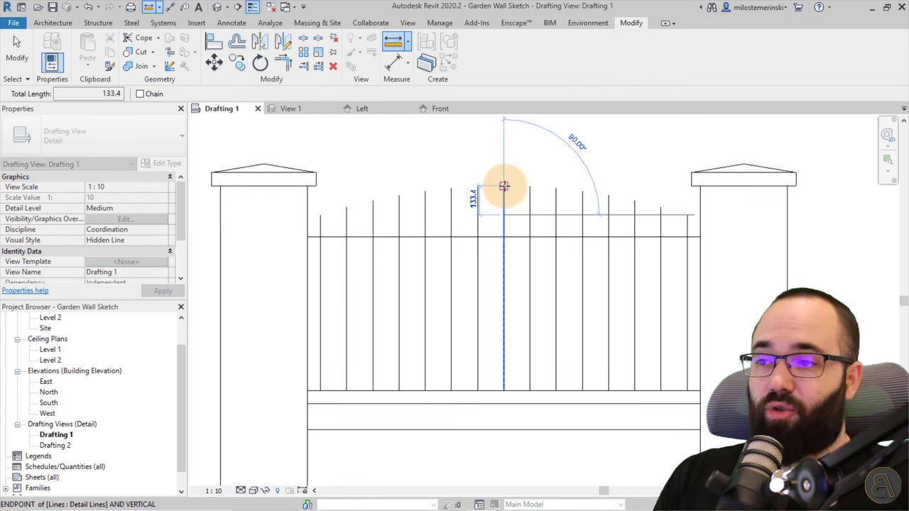
left_click(444, 109)
left_click(377, 108)
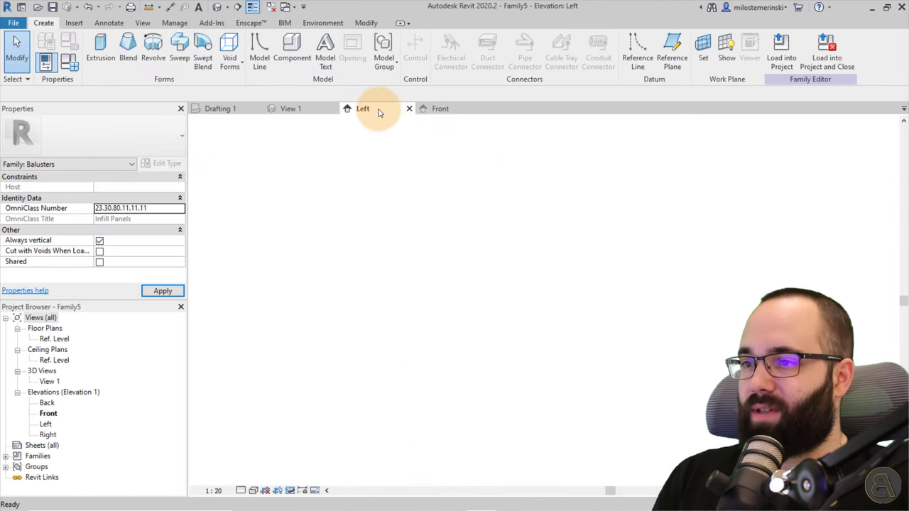
Add a short horizontal reference plane above the top rail and set its offset
left_click(672, 56)
left_click(422, 228)
left_click(584, 228)
key("Escape")
key("Escape")
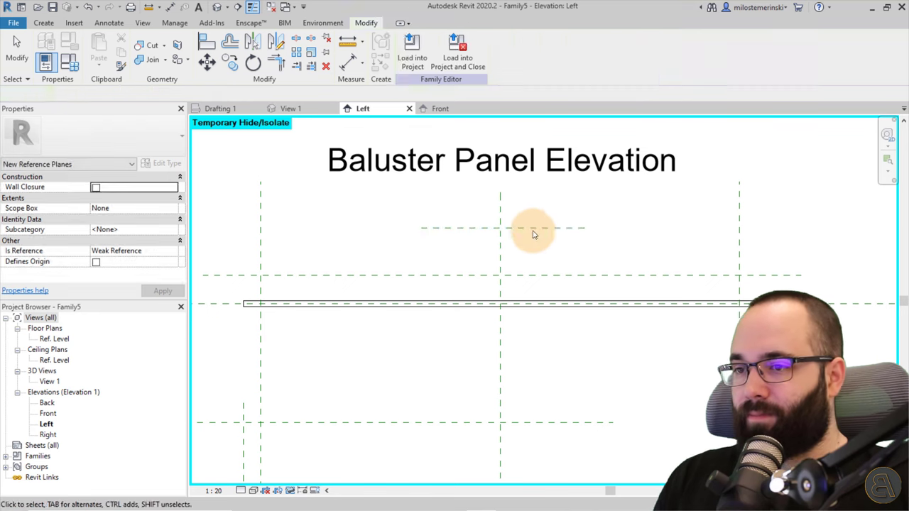
left_click(534, 233)
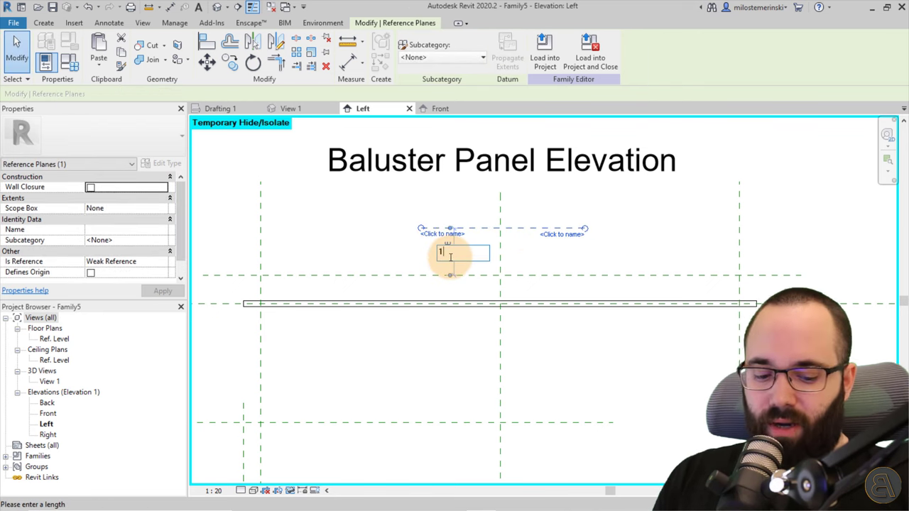
key("Escape")
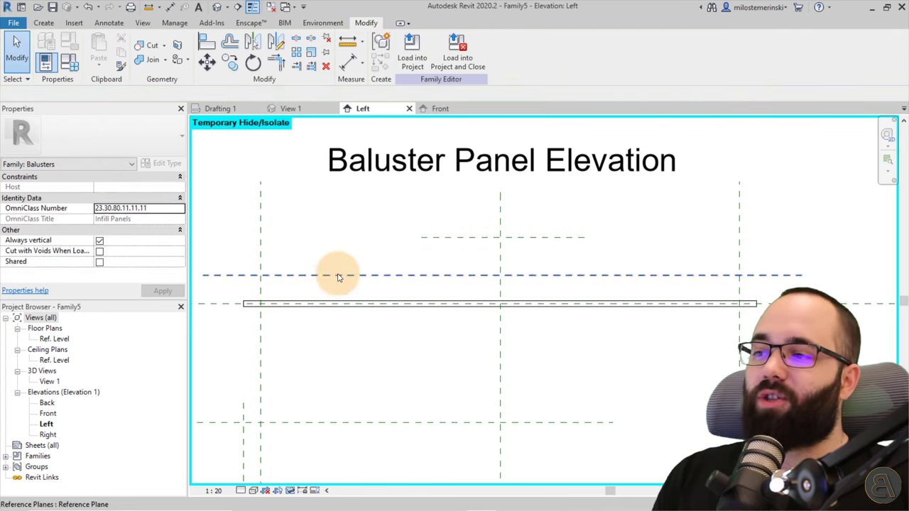
scroll(402, 229, "down", 1)
middle_click_drag(402, 229, 406, 211)
left_click(177, 59)
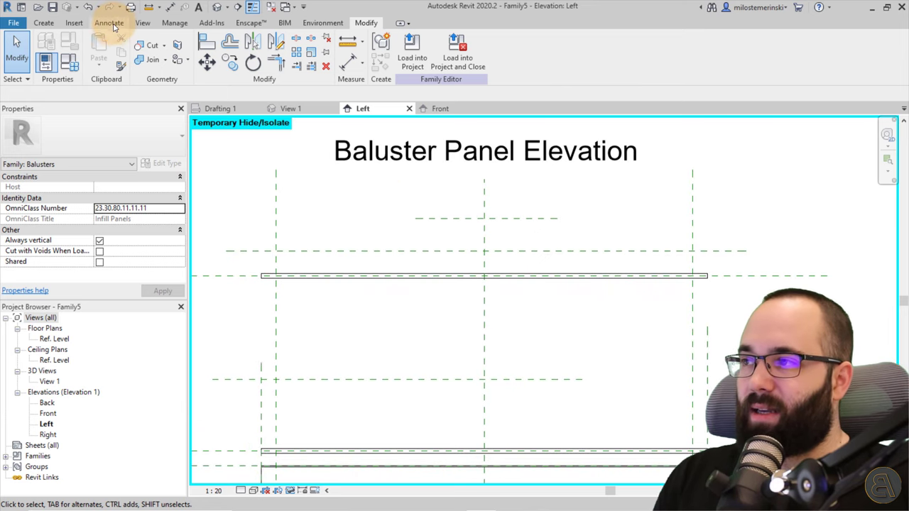
Start a symbolic line on the Center (Left/Right) work plane
left_click(115, 26)
left_click(198, 53)
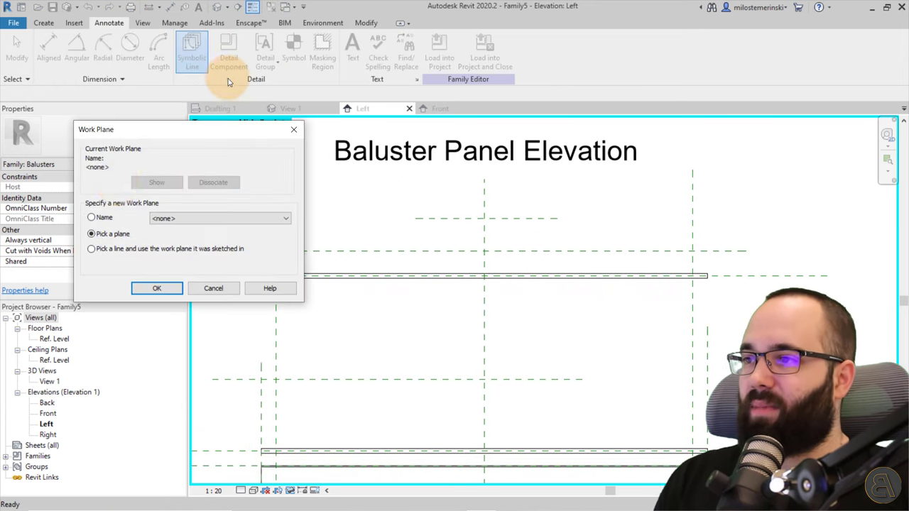
left_click(151, 218)
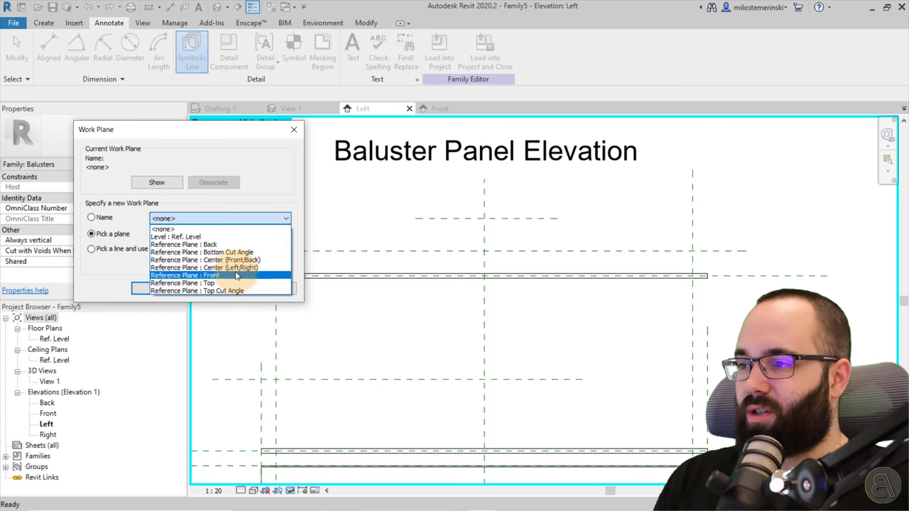
left_click(235, 268)
left_click(156, 288)
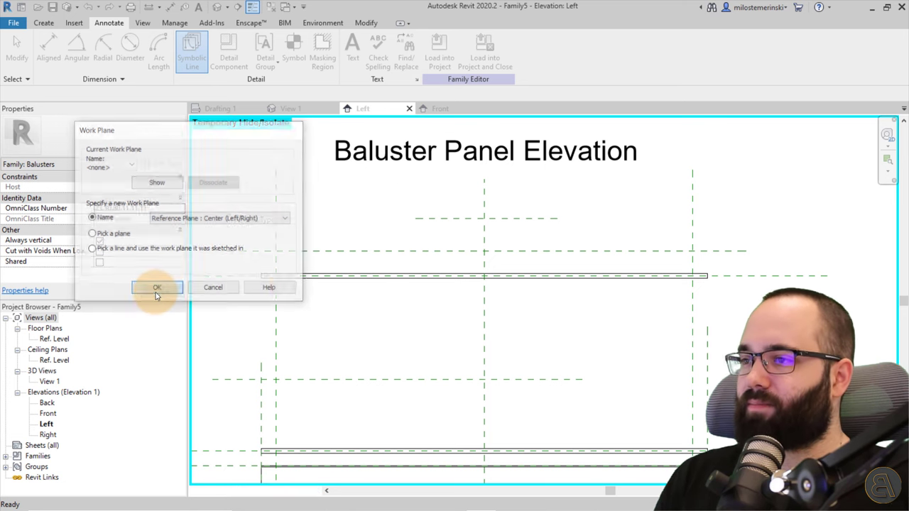
Draw a shallow Start-End-Radius arc between the left and right reference planes, raised at mid-span
left_click(404, 51)
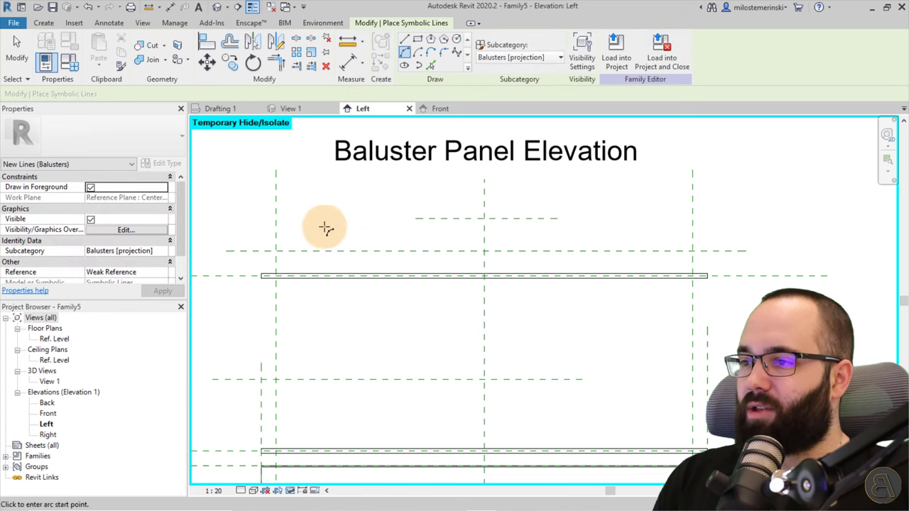
left_click(277, 251)
left_click(692, 251)
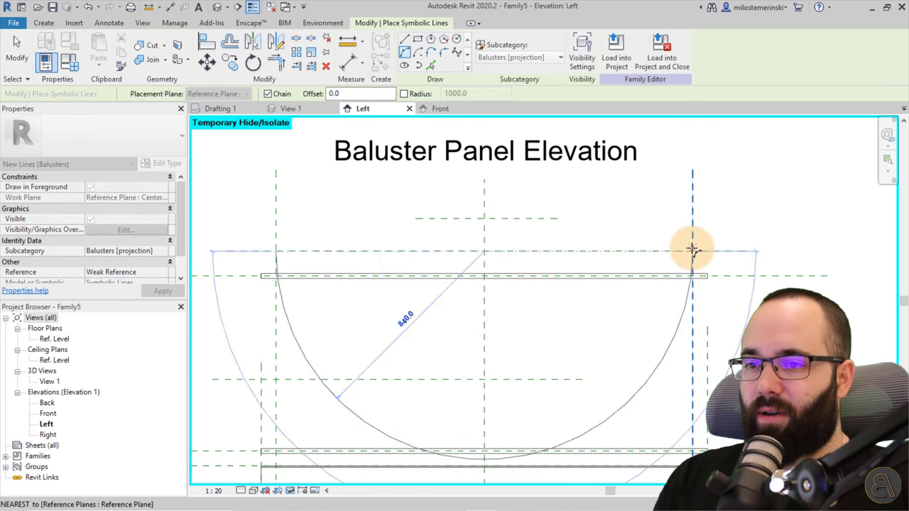
left_click(485, 219)
key("Escape")
key("Escape")
scroll(400, 247, "down", 2)
middle_click_drag(400, 248, 402, 225)
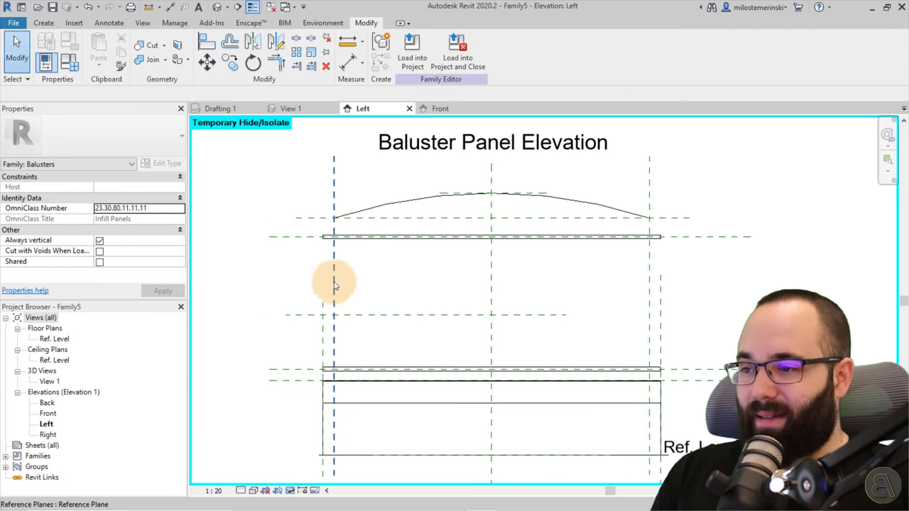
middle_click_drag(365, 301, 391, 298)
Start a revolve and draw a vertical axis up the left reference plane to the arc's end
left_click(43, 23)
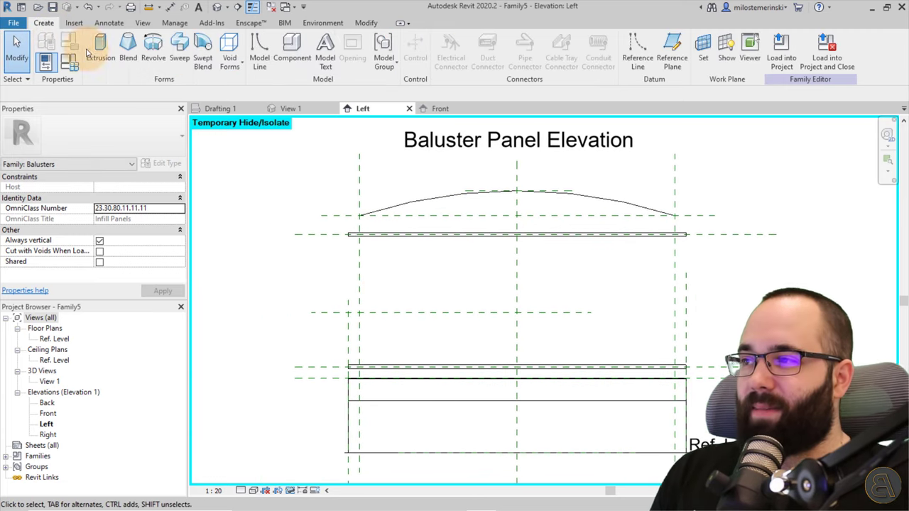
left_click(154, 59)
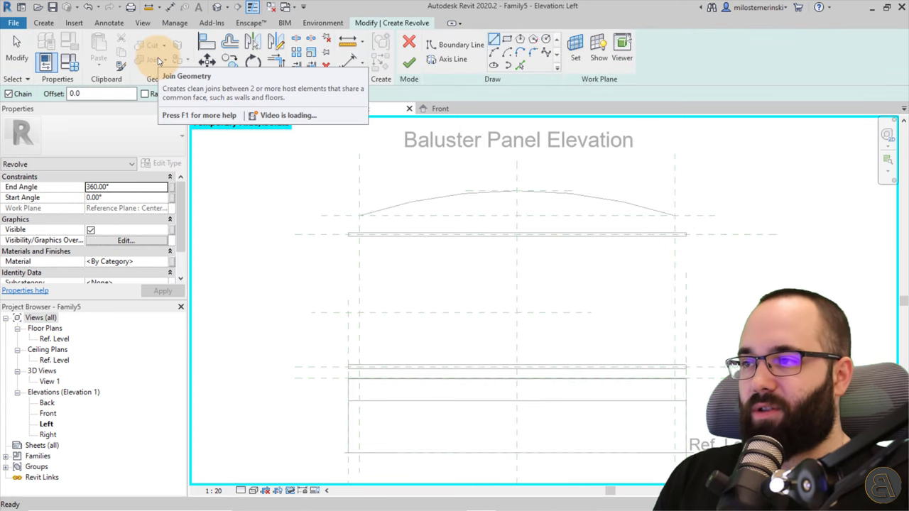
left_click(450, 68)
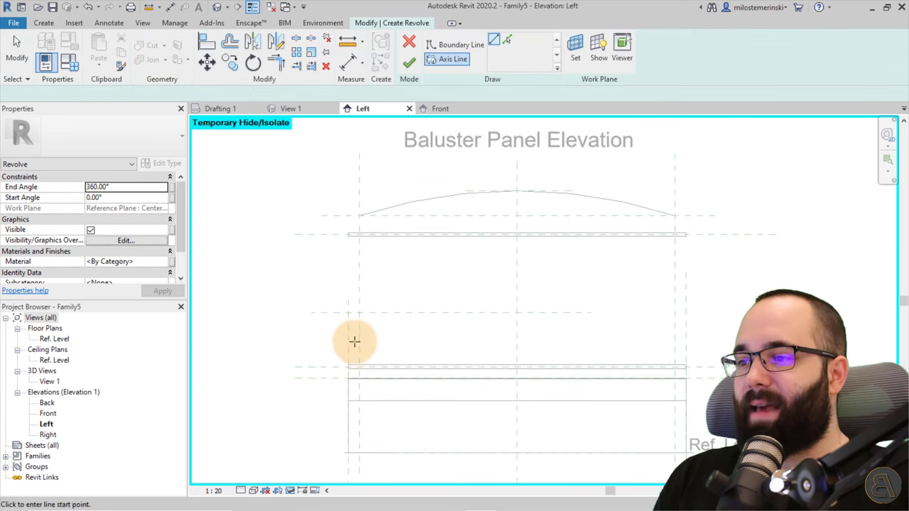
left_click(359, 366)
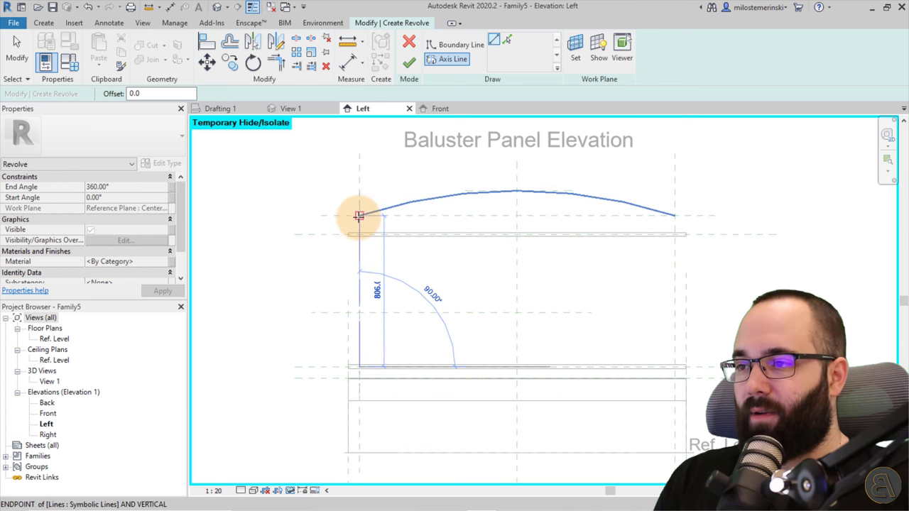
left_click(359, 215)
key("Escape")
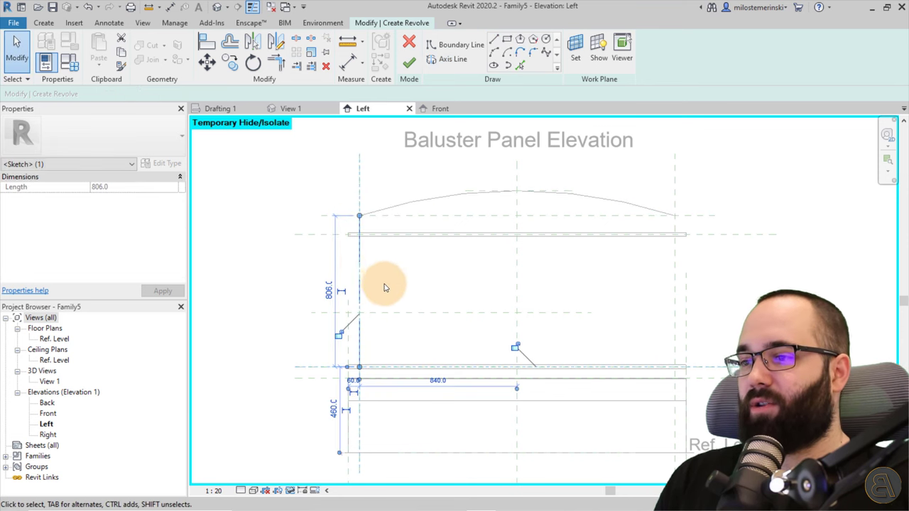
key("Escape")
scroll(362, 227, "up", 2)
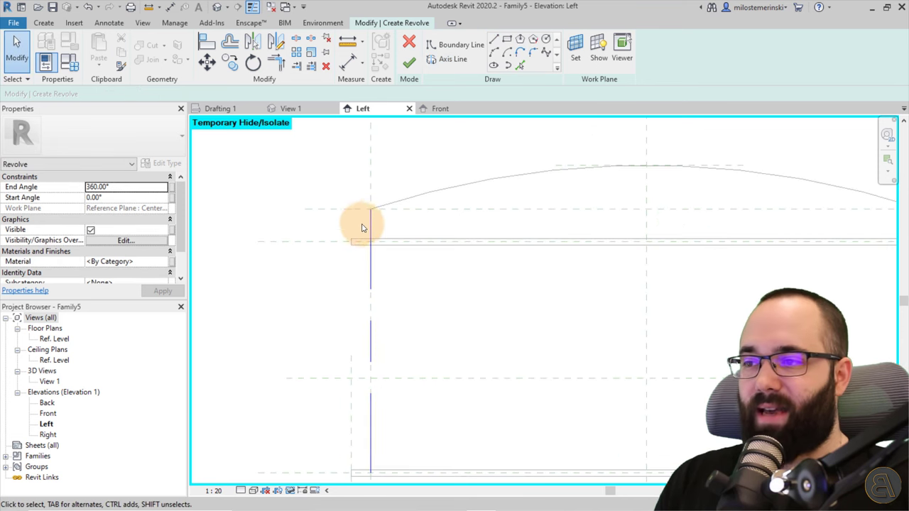
Draw a vertical boundary line 5 mm beside the axis, up to just below the arc
left_click(494, 39)
middle_click_drag(376, 397, 386, 305)
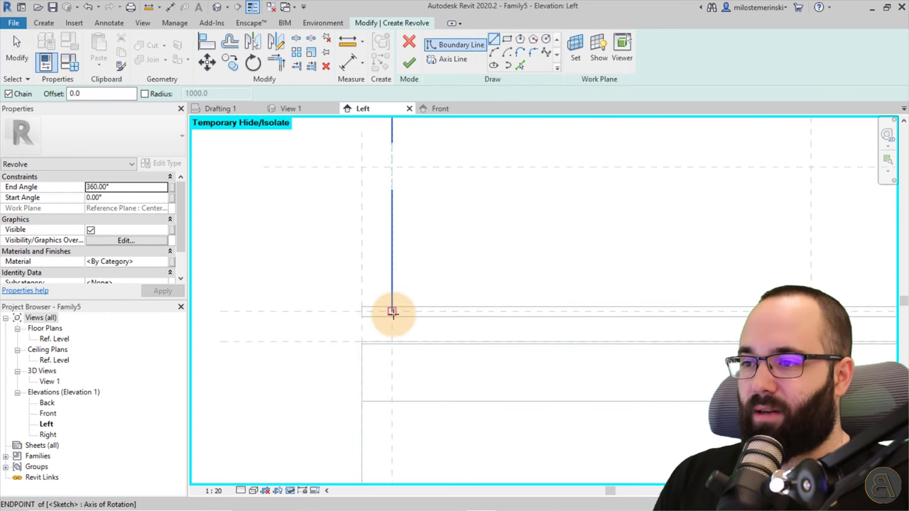
left_click(390, 311)
scroll(387, 313, "up", 2)
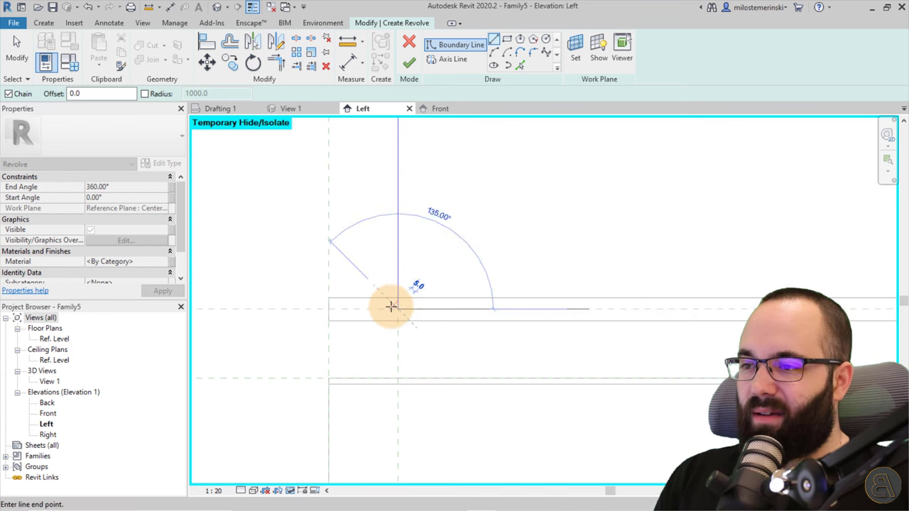
middle_click_drag(386, 163, 387, 354)
scroll(388, 201, "up", 2)
scroll(391, 250, "up", 2)
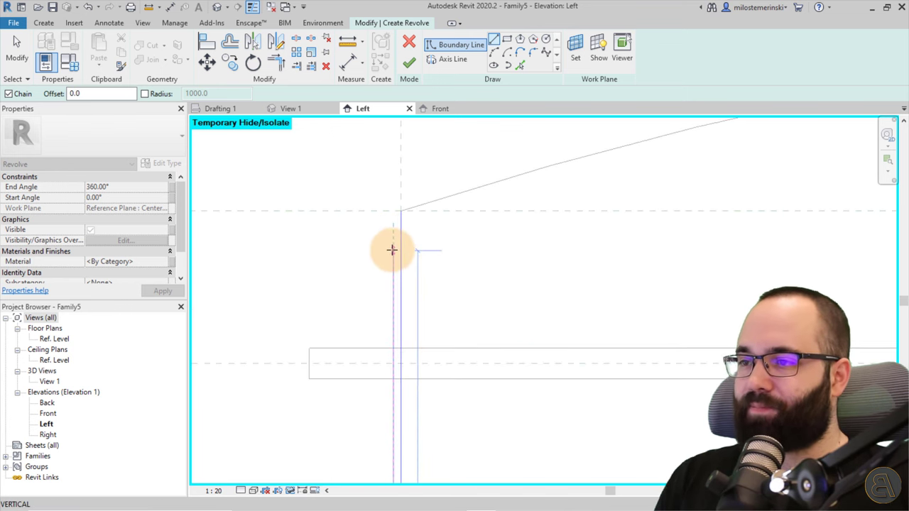
left_click(393, 258)
key("Escape")
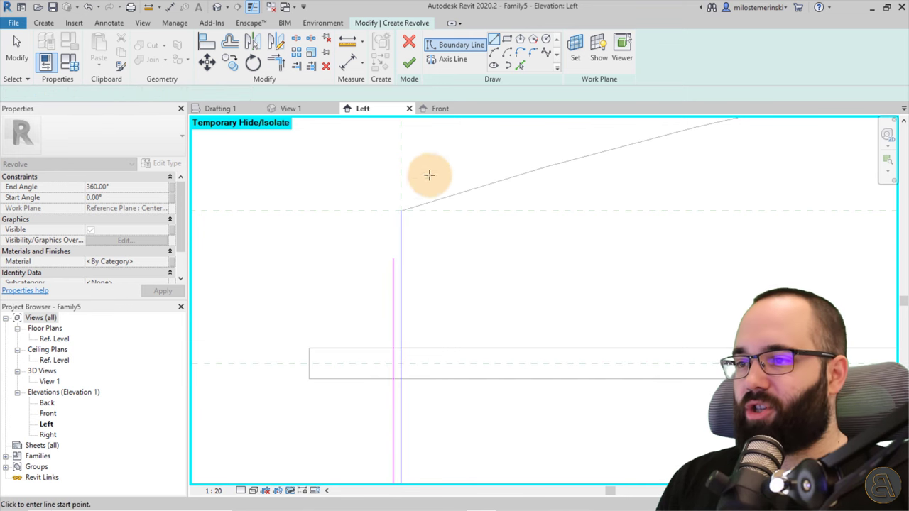
left_click(546, 39)
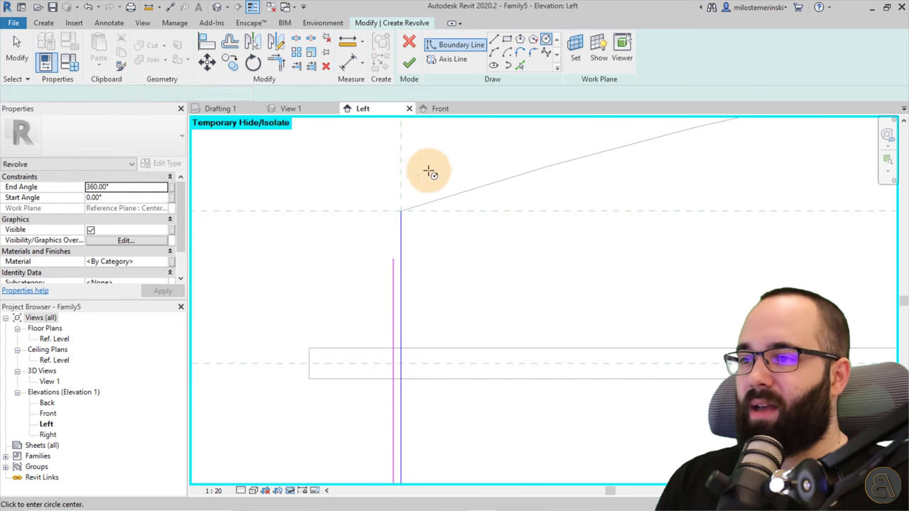
Draw a 20 mm fillet-arc circle between the sloped arc and the vertical line
left_click(405, 209)
left_click(401, 218)
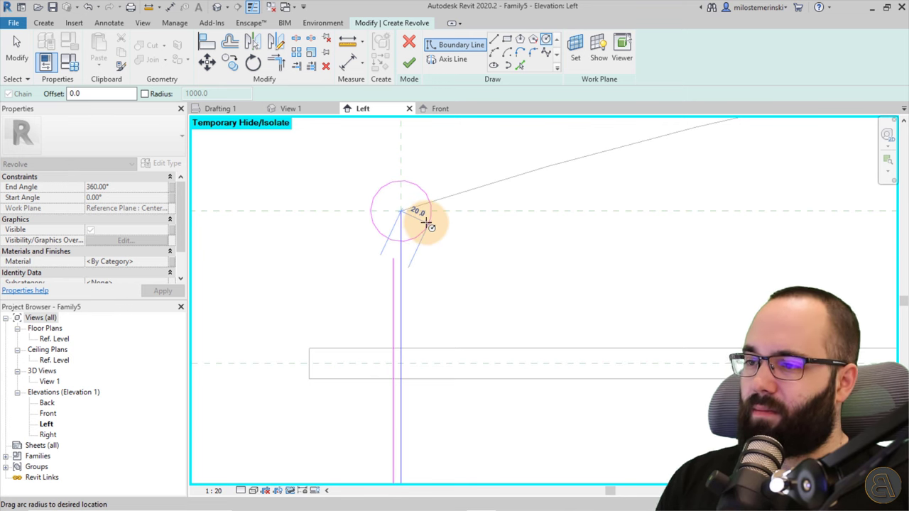
left_click(418, 229)
key("Escape")
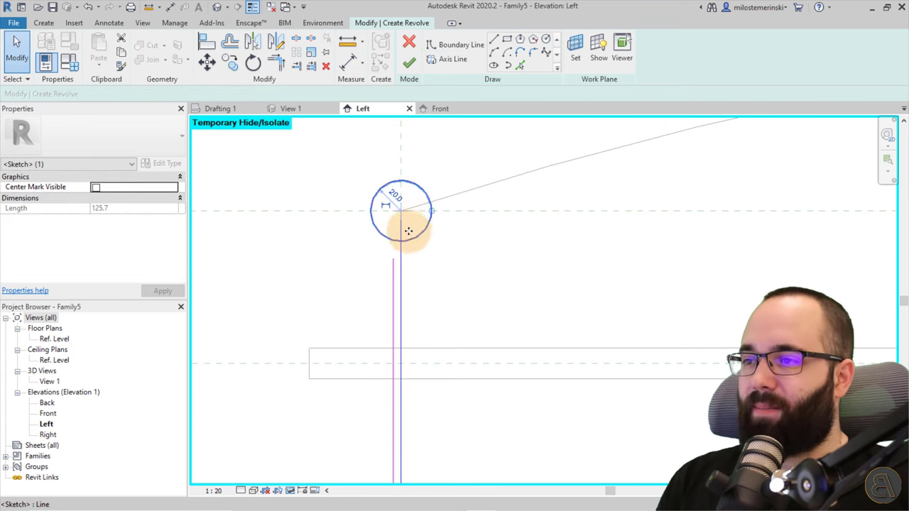
Move the circle down one radius so its top sits on the plane
left_click(206, 63)
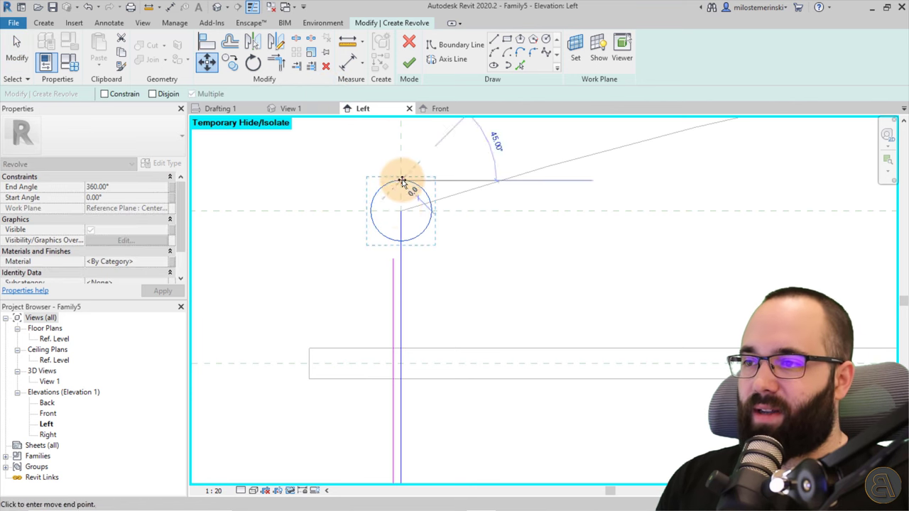
left_click(401, 210)
left_click(401, 241)
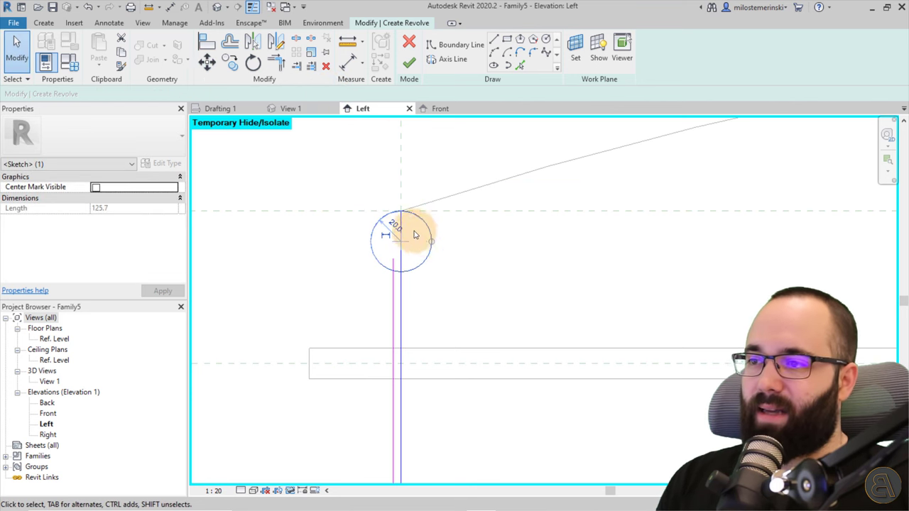
scroll(425, 229, "up", 2)
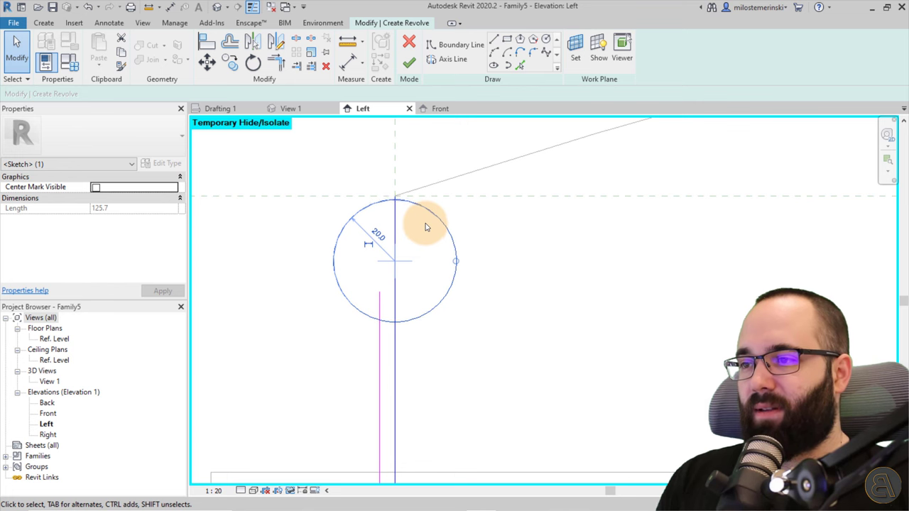
key("Escape")
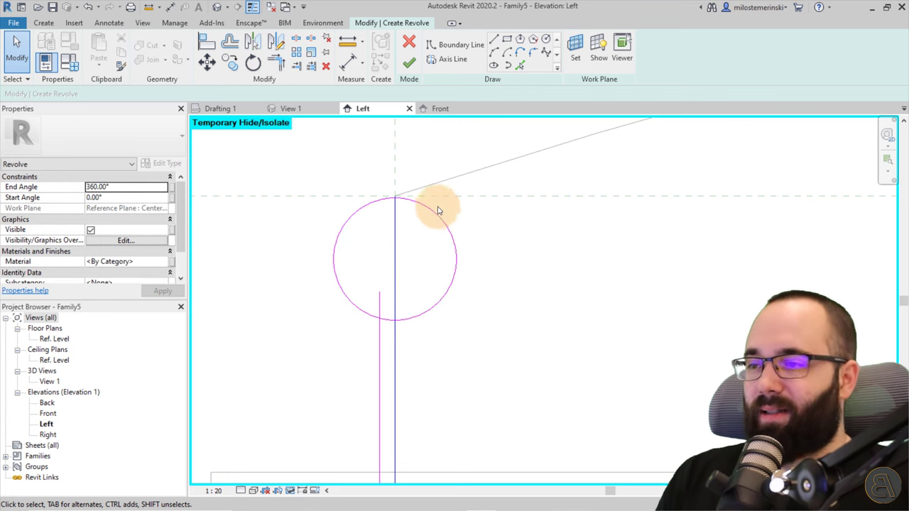
Shorten the vertical boundary line to meet the circle's bottom
left_click(379, 311)
left_click_drag(377, 294, 378, 318)
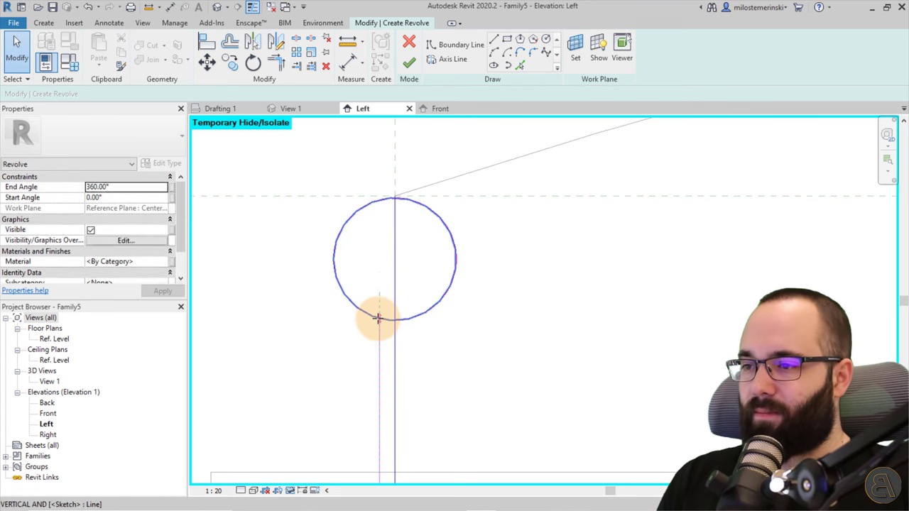
key("Escape")
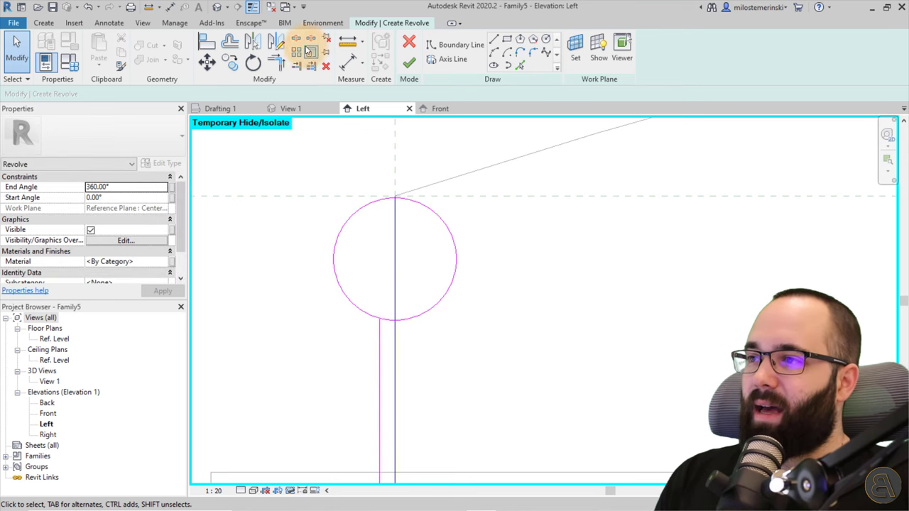
Split the circle at its bottom and upper right, and delete the right-hand arc
left_click(310, 52)
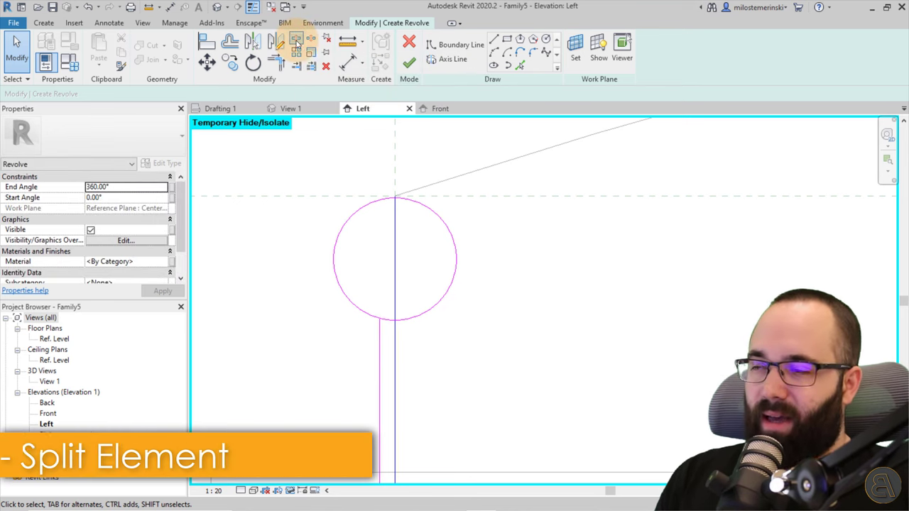
left_click(396, 310)
left_click(444, 209)
left_click(429, 207)
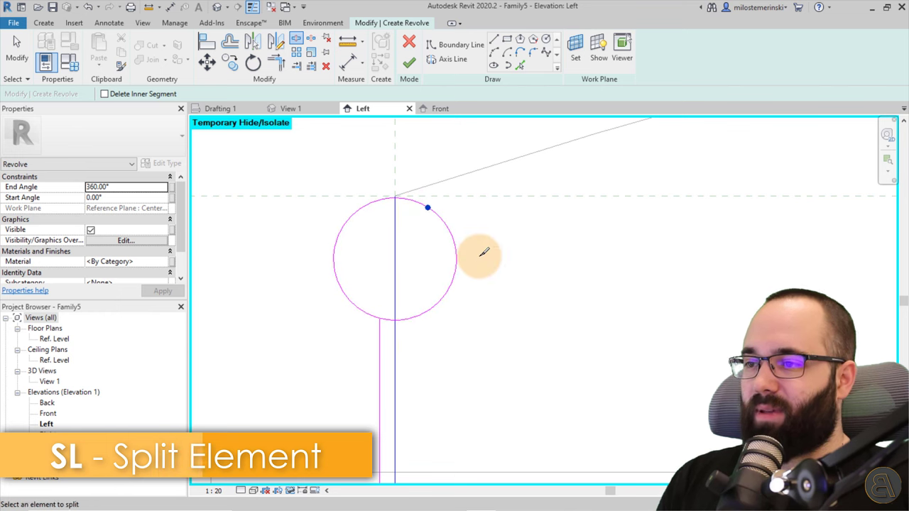
key("Escape")
left_click(460, 270)
key("Delete")
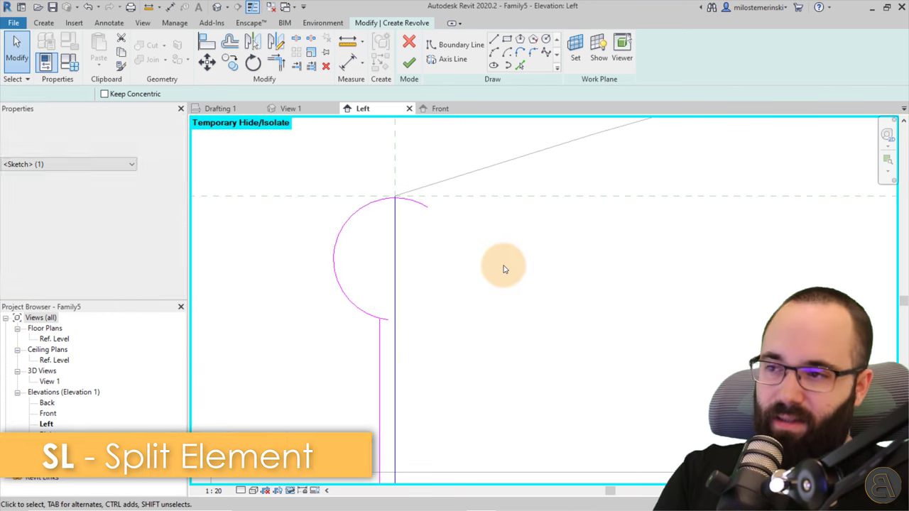
Add a closing boundary line from the half-circle's top down to the bottom plane
left_click(495, 39)
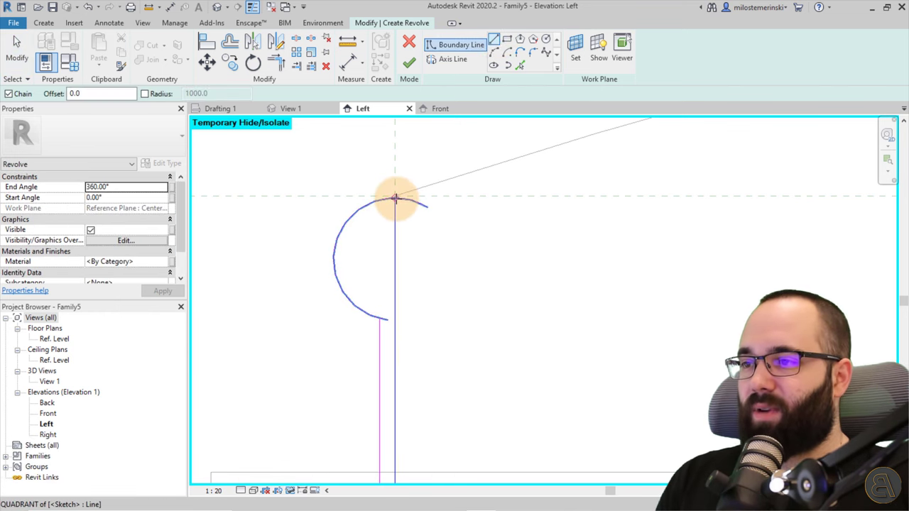
left_click(396, 198)
scroll(405, 273, "down", 5)
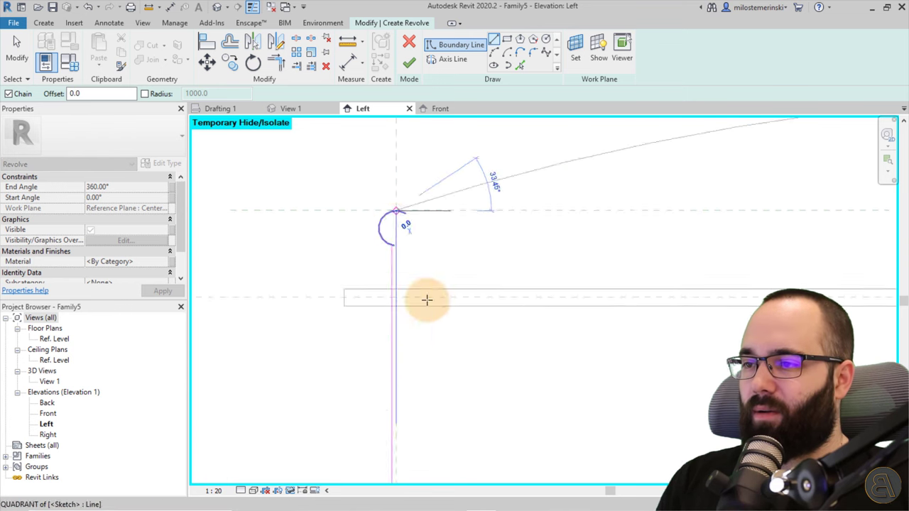
middle_click_drag(426, 299, 374, 292)
scroll(369, 284, "up", 2)
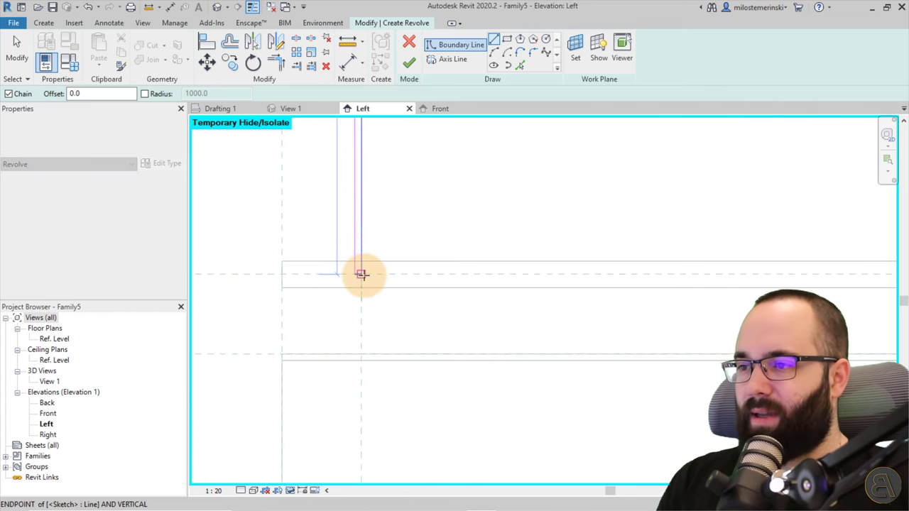
left_click(361, 275)
scroll(377, 362, "down", 4)
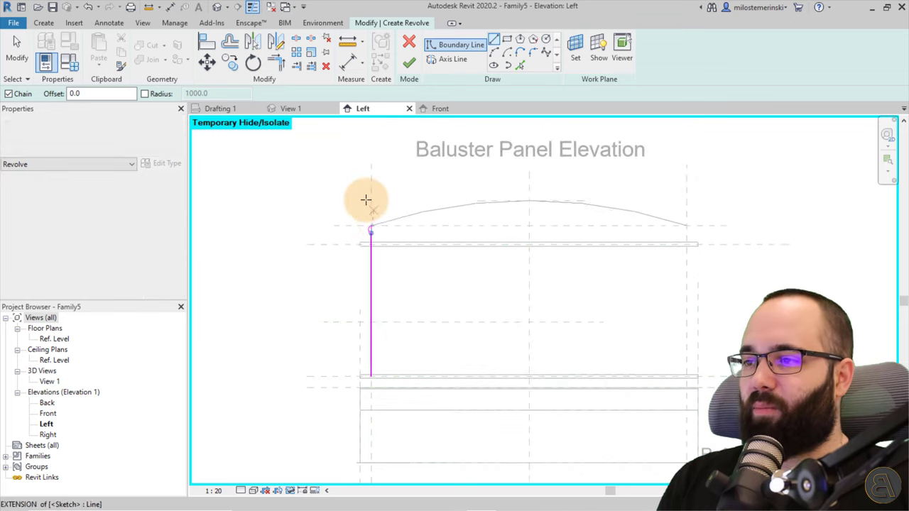
scroll(365, 200, "up", 5)
middle_click_drag(375, 243, 376, 288)
key("Escape")
key("Escape")
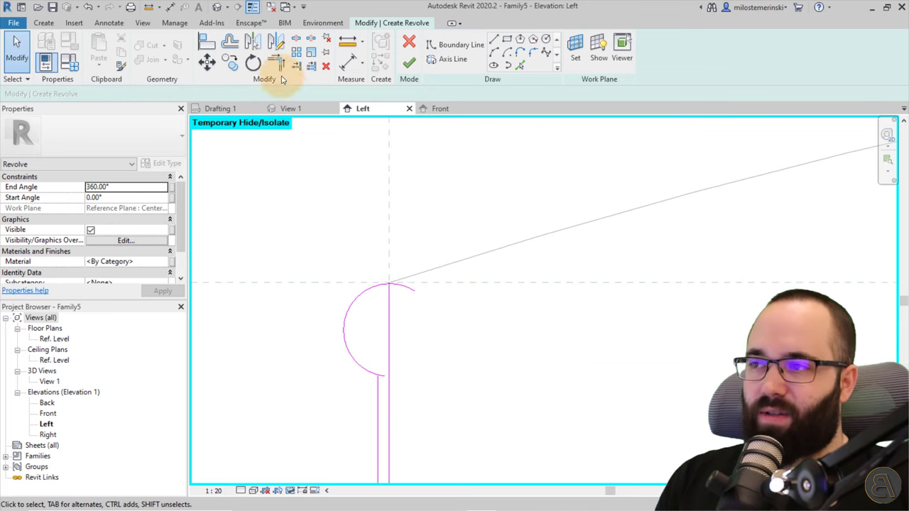
Trim the profile lines to meet and finish the baluster revolve
left_click(277, 63)
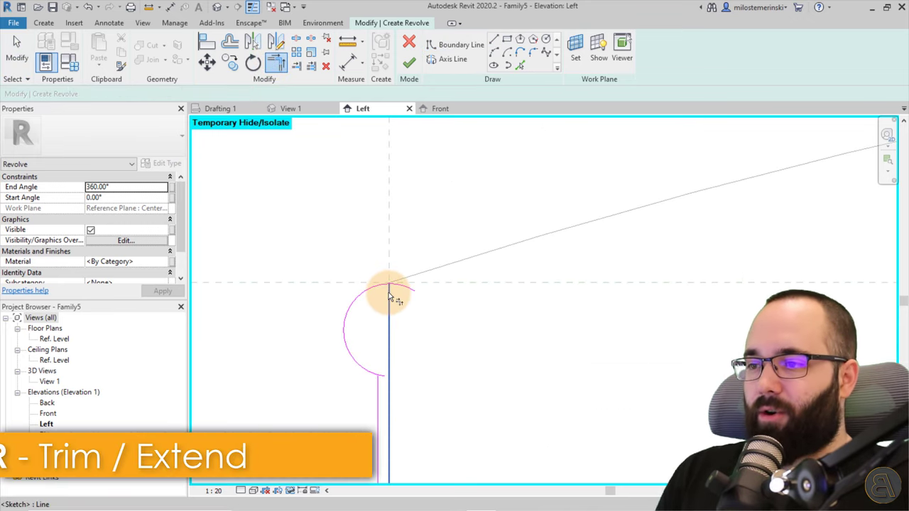
scroll(405, 210, "down", 10)
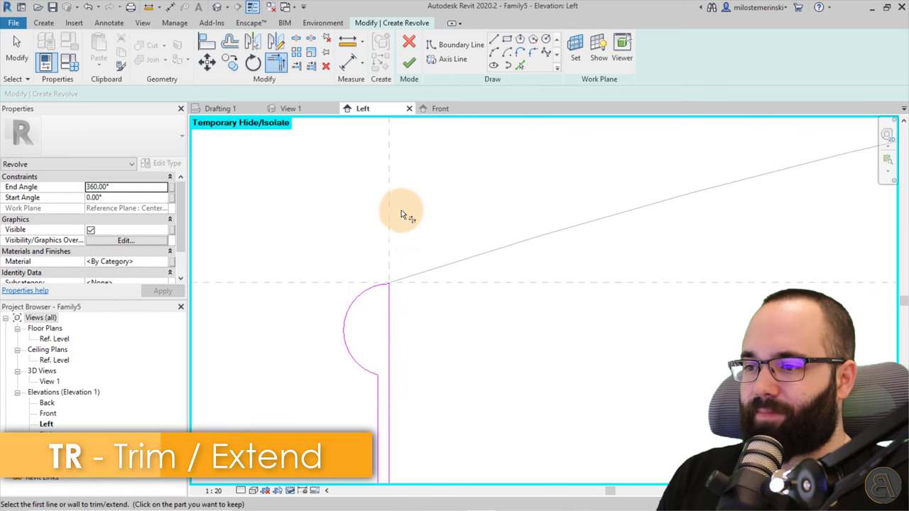
middle_click_drag(455, 341, 410, 265)
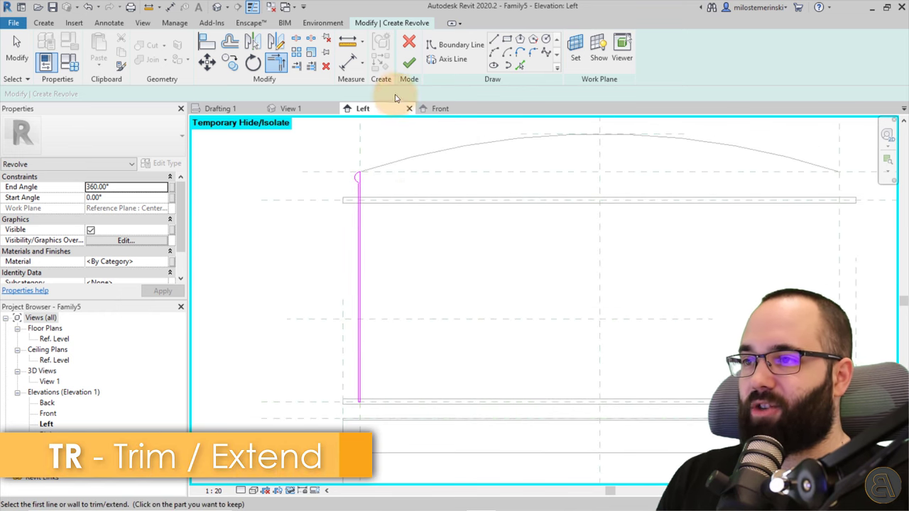
left_click(409, 63)
left_click(392, 237)
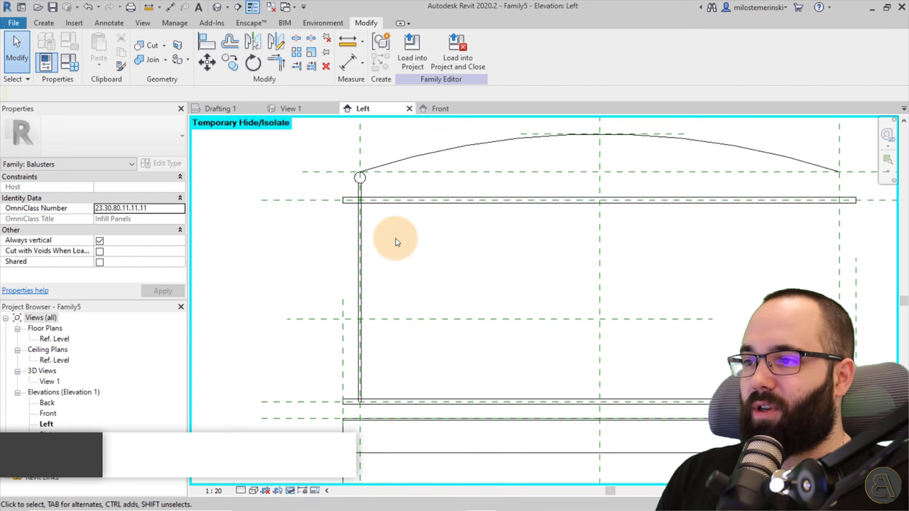
Copy the baluster multiple times at 120 spacing
left_click(359, 187)
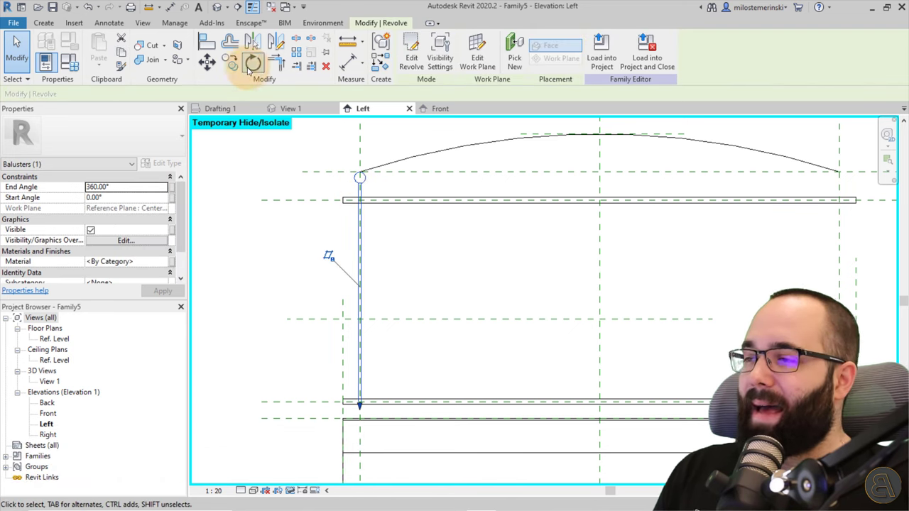
left_click(231, 63)
left_click(422, 259)
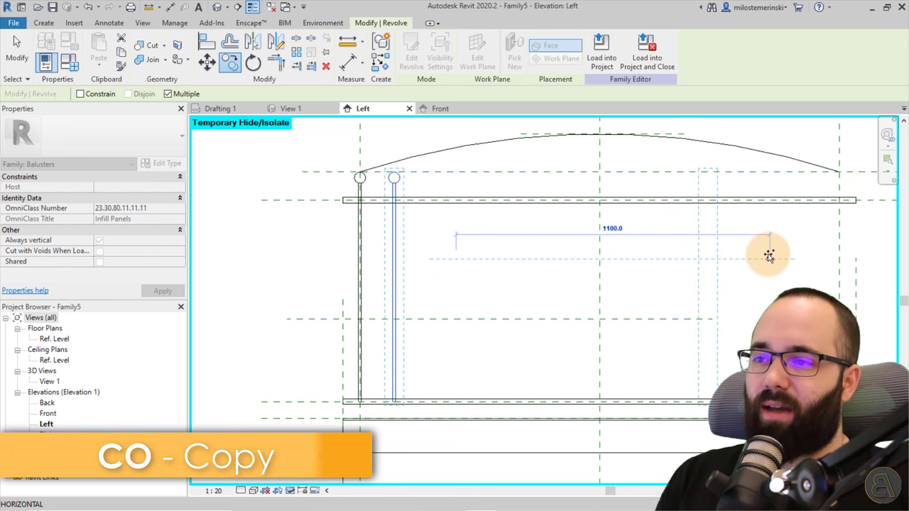
type("120")
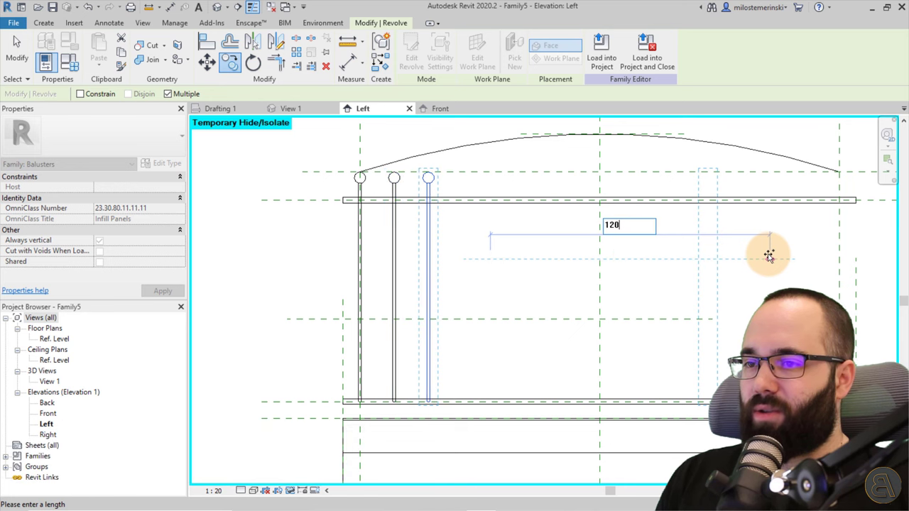
key("Return")
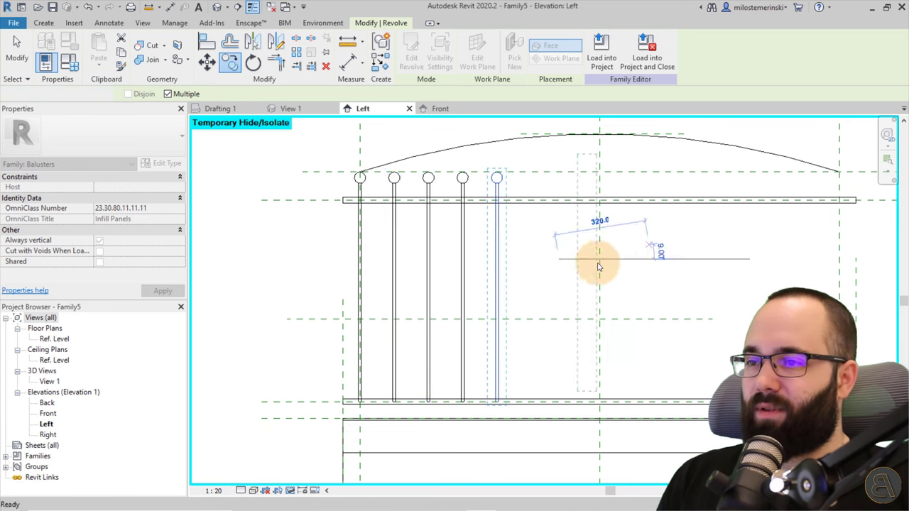
key("Escape")
key("Escape")
Copy the four new balusters 480 further along the rail with CO
left_click(382, 278)
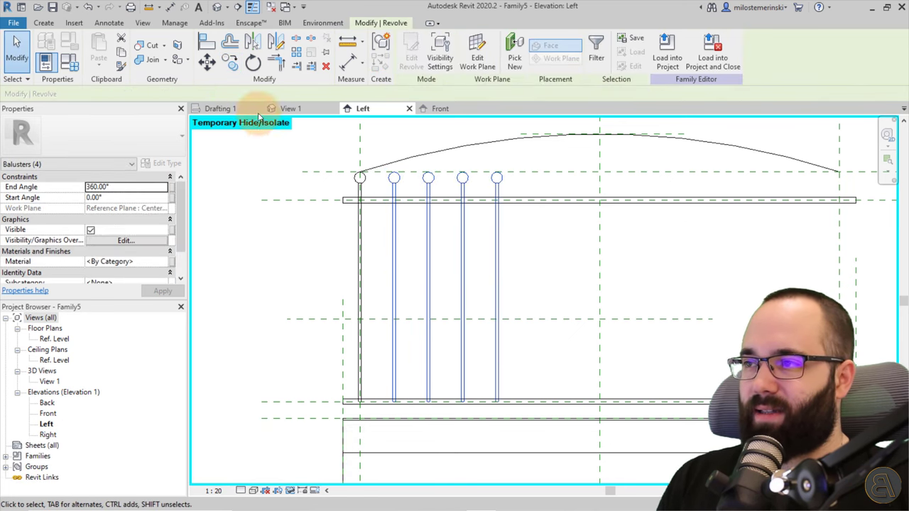
key("c")
key("o")
scroll(361, 405, "up", 5)
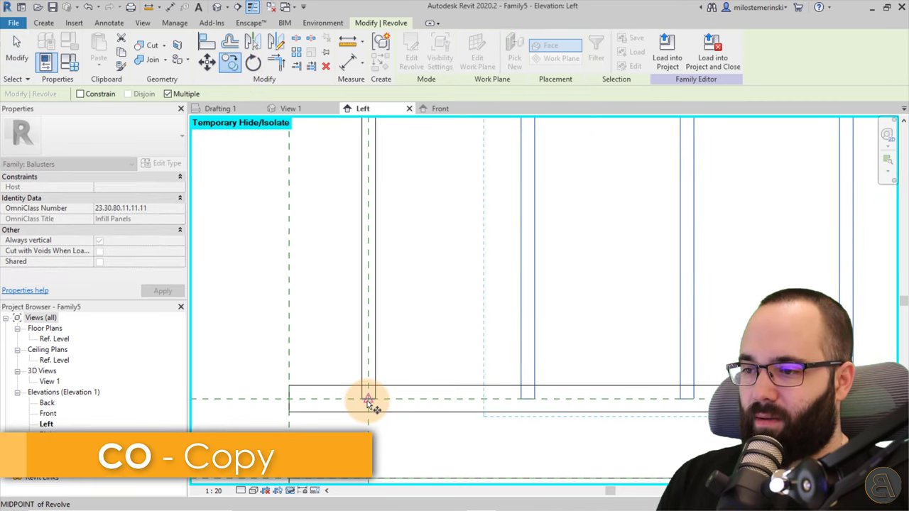
left_click(365, 404)
scroll(629, 406, "down", 2)
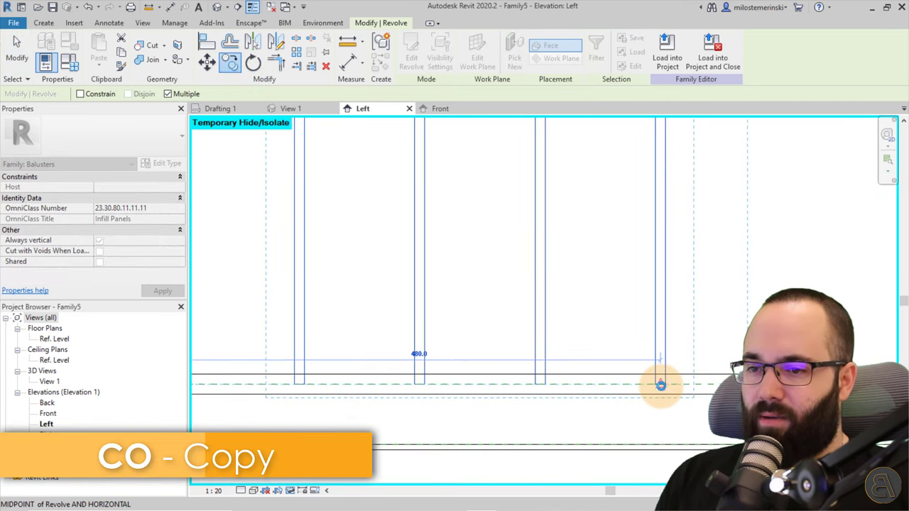
left_click(661, 385)
scroll(530, 377, "down", 5)
key("Escape")
key("Escape")
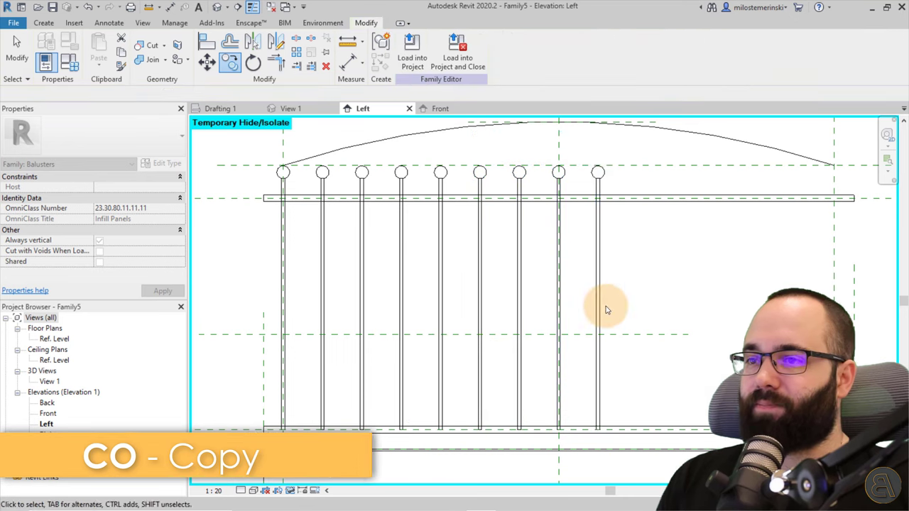
Delete the extra baluster at the right
left_click(599, 305)
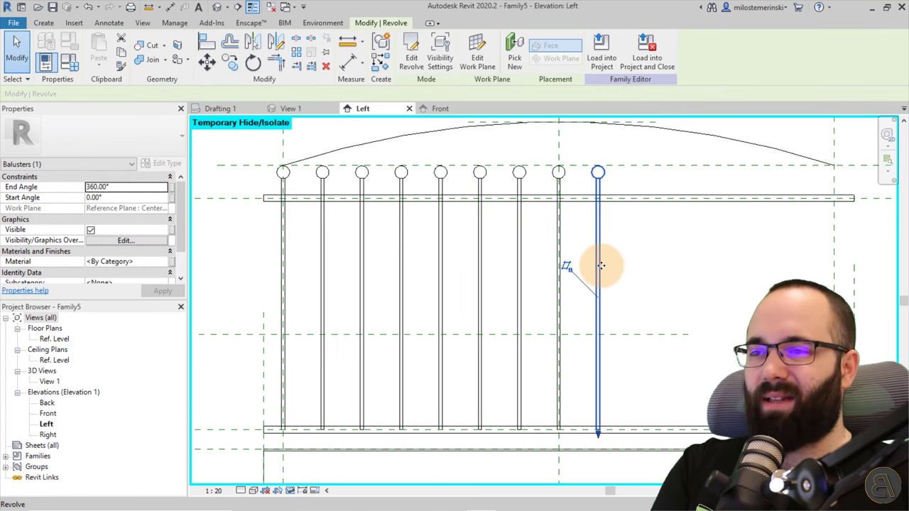
key("Escape")
scroll(608, 318, "down", 1)
scroll(578, 235, "up", 3)
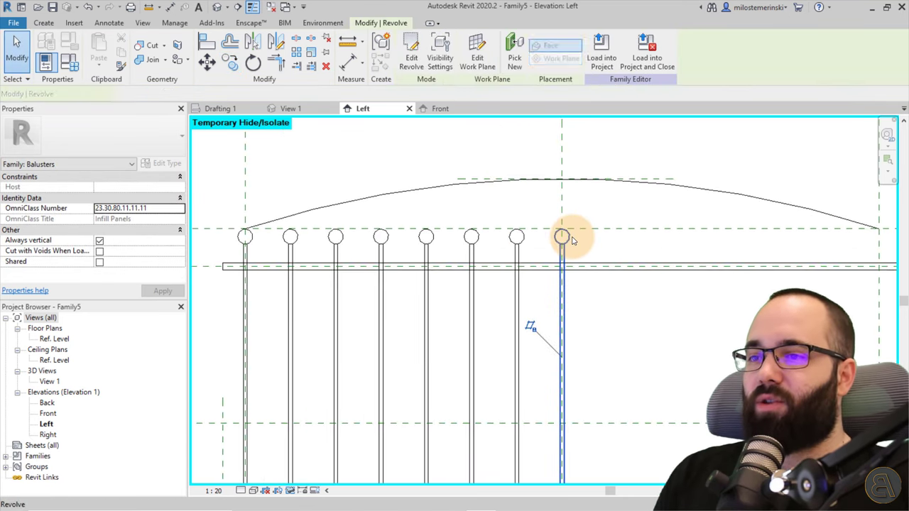
Edit the centre baluster's revolve and raise its head arc
left_click(572, 240)
scroll(573, 240, "down", 3)
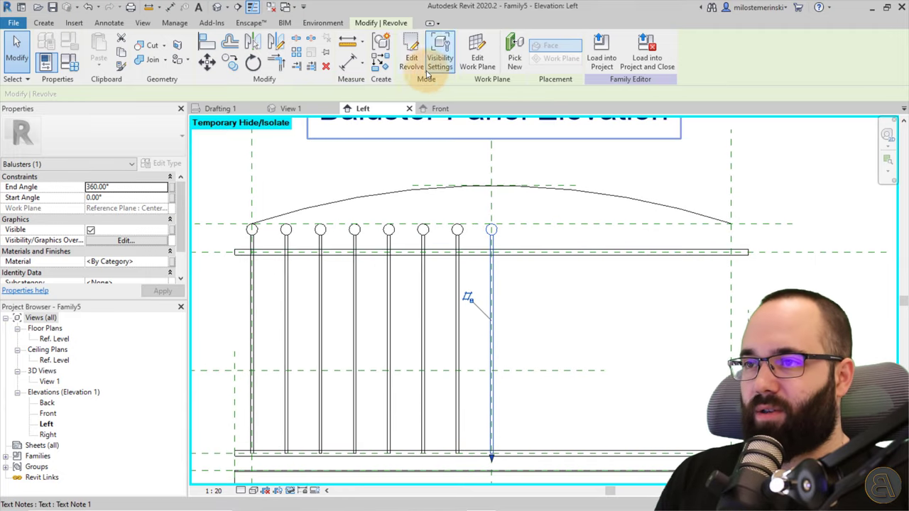
left_click(418, 65)
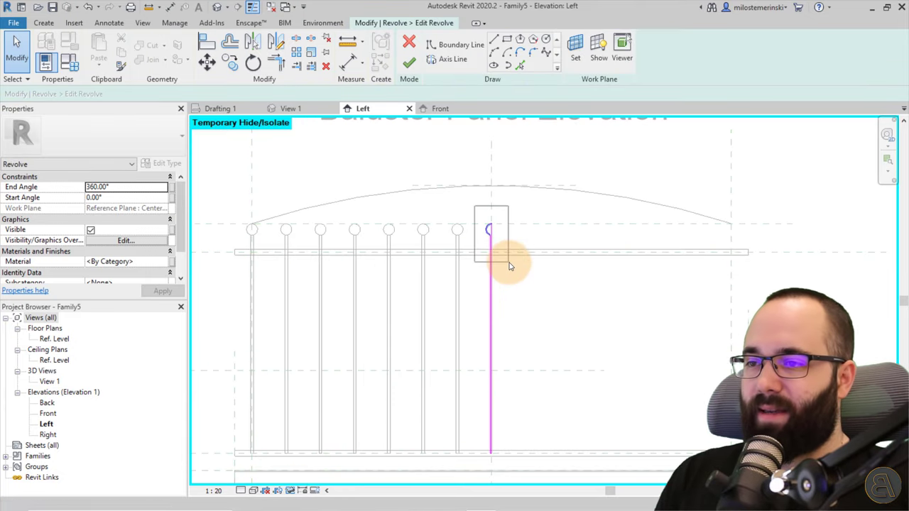
left_click_drag(509, 266, 513, 270)
scroll(519, 301, "down", 4)
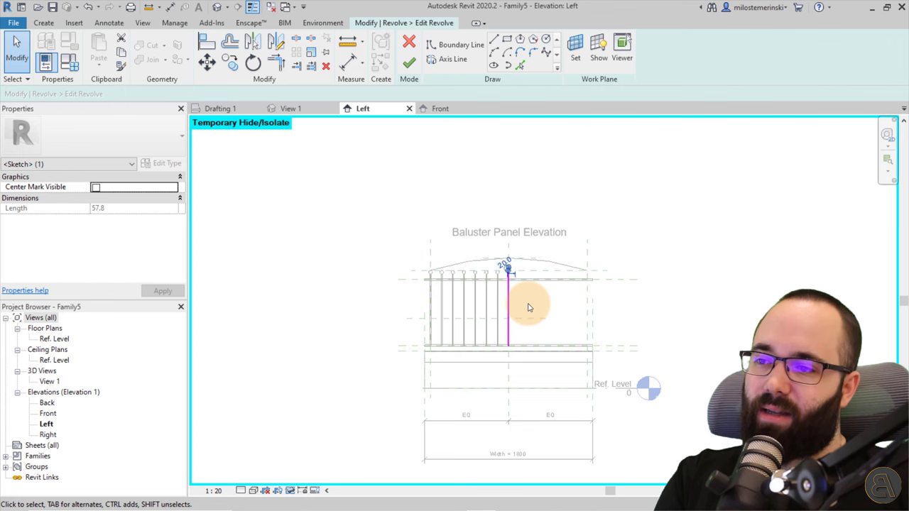
scroll(515, 268, "up", 5)
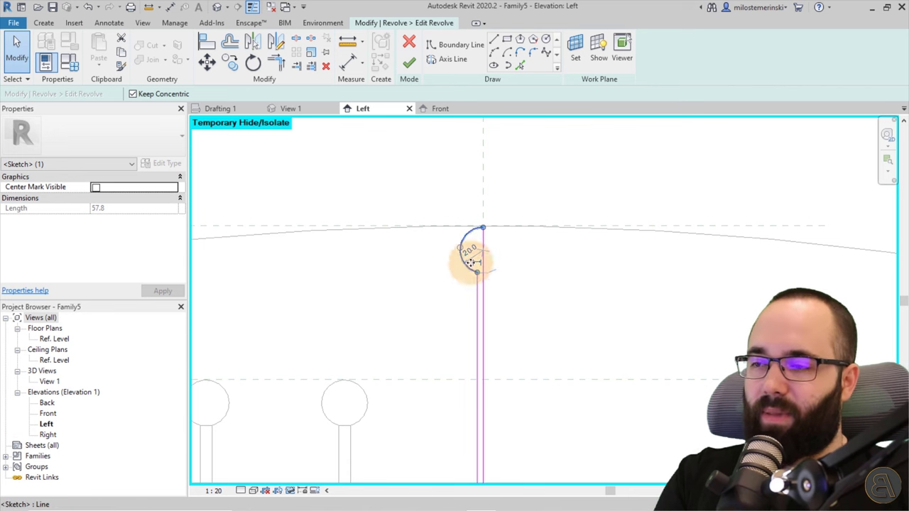
left_click(408, 64)
scroll(554, 206, "down", 3)
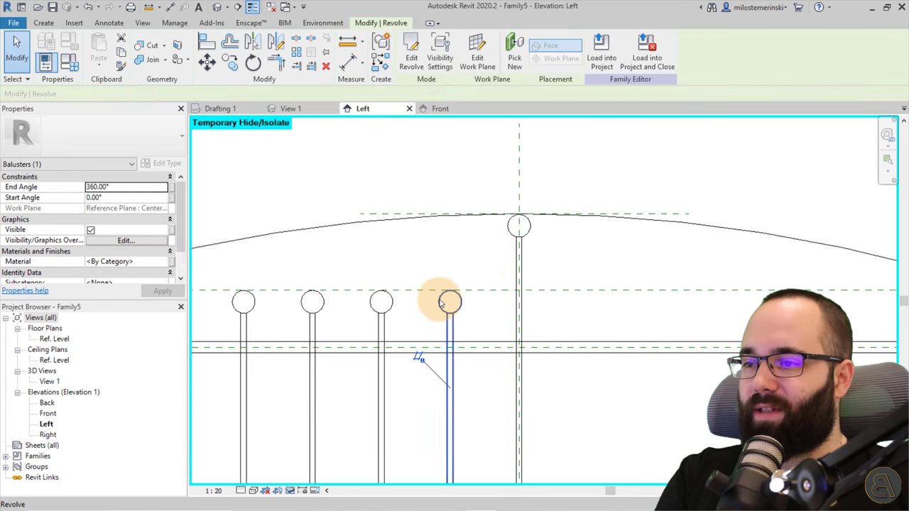
In the neighbouring baluster's revolve sketch, stretch a line endpoint upward, then undo it
left_click(419, 69)
left_click_drag(410, 262, 481, 347)
scroll(442, 295, "up", 4)
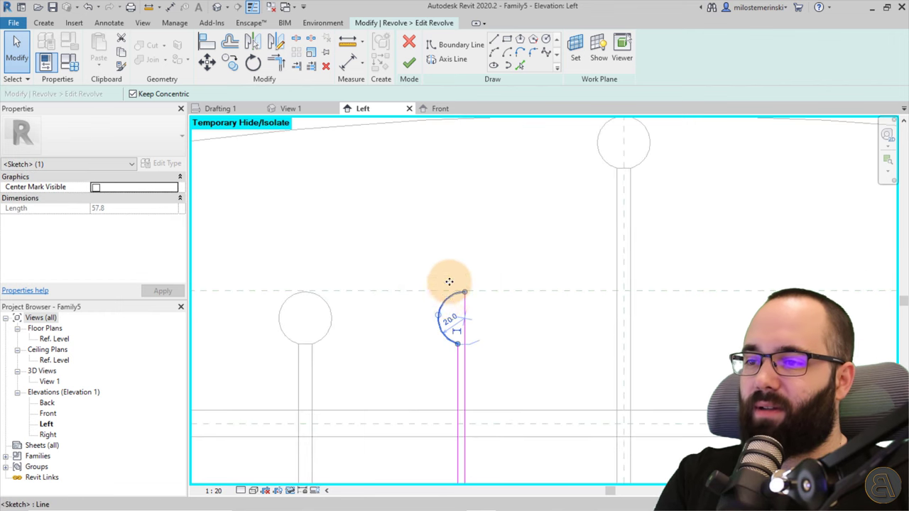
mouse_move(449, 282)
left_mouse_down()
mouse_move(444, 190)
mouse_move(435, 229)
left_mouse_up()
scroll(445, 241, "down", 3)
left_click(88, 7)
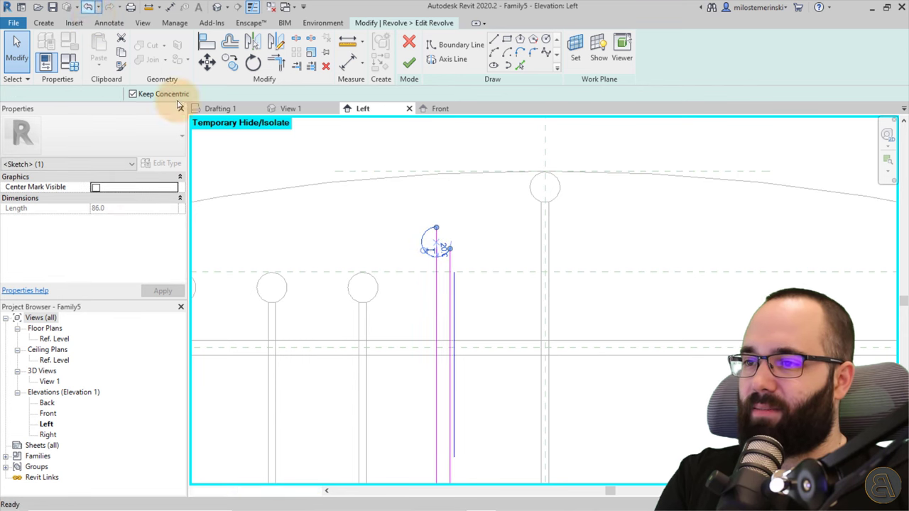
Move the neighbour's head arc up to the arch and finish the revolve
left_click(446, 280)
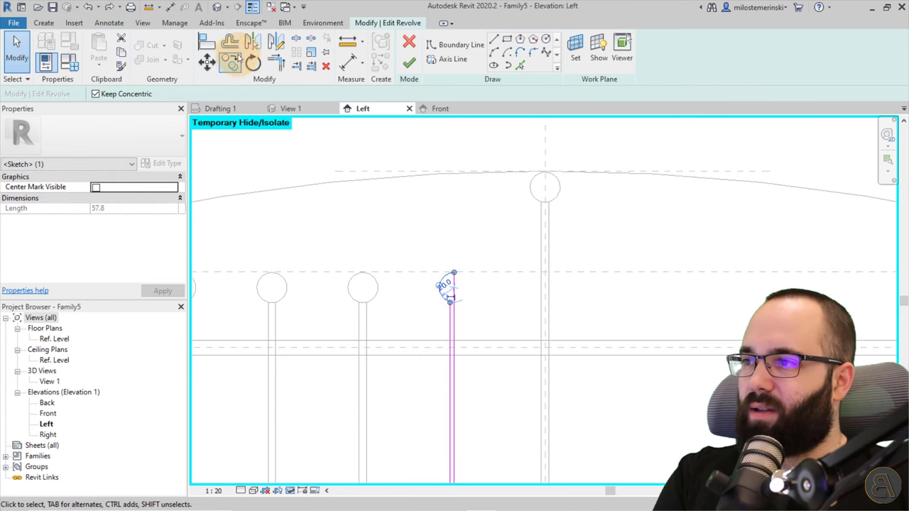
left_click(207, 62)
left_click(452, 270)
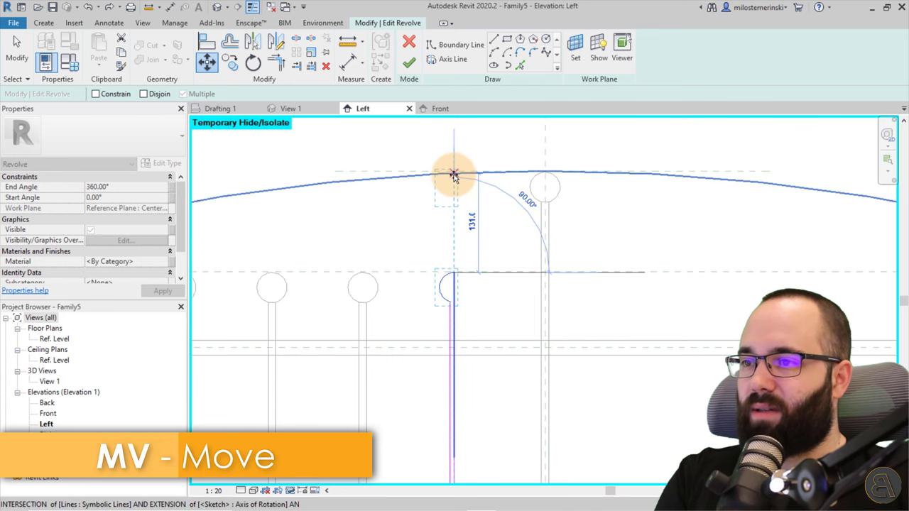
left_click(452, 178)
left_click(495, 199)
scroll(495, 199, "down", 2)
scroll(460, 179, "up", 3)
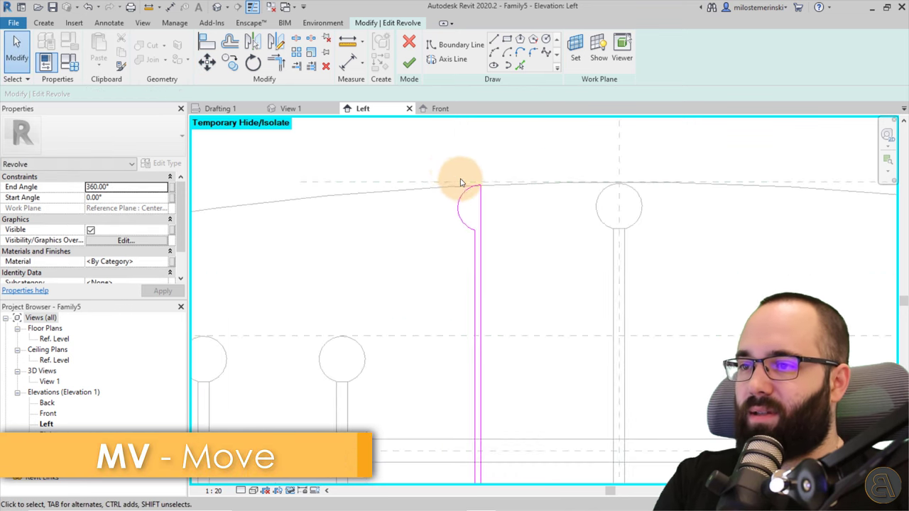
mouse_move(417, 146)
left_mouse_down()
mouse_move(473, 234)
mouse_move(420, 150)
mouse_move(528, 278)
left_mouse_up()
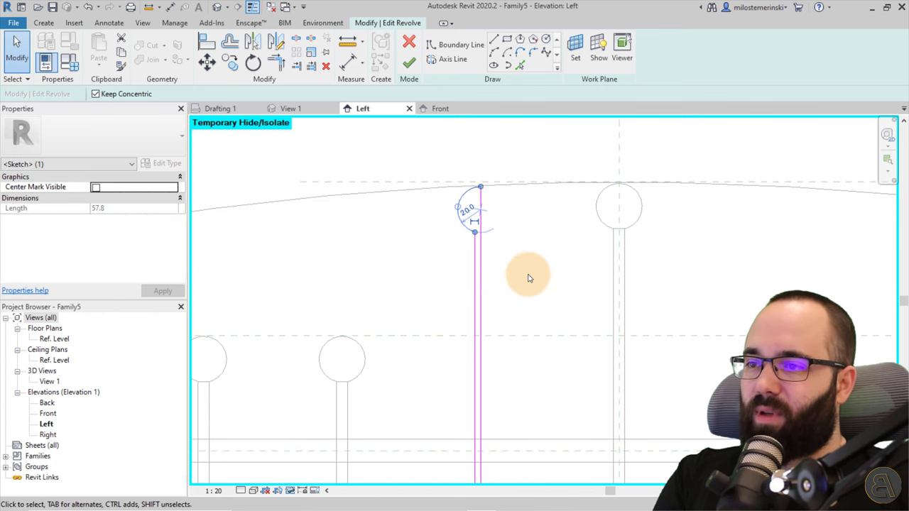
left_click(409, 64)
Move the next baluster's head arc up to the arch and finish its revolve
scroll(568, 288, "down", 2)
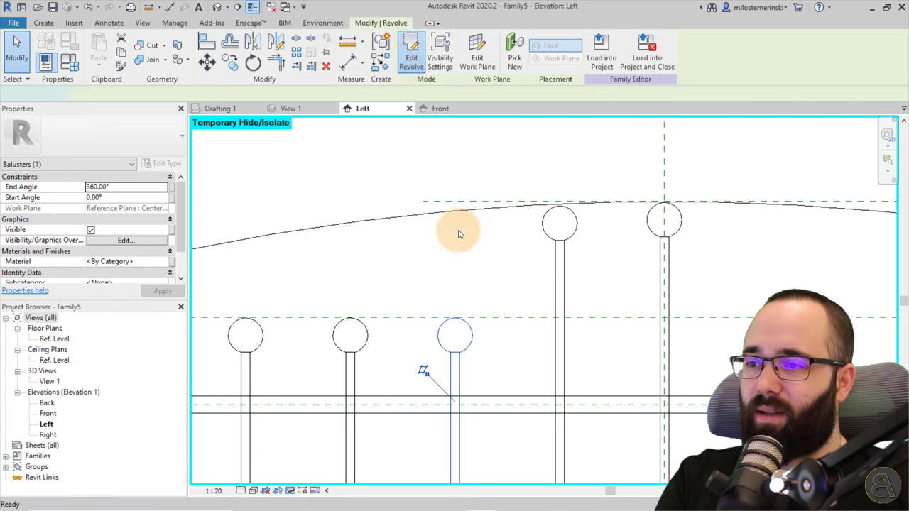
left_click_drag(404, 290, 462, 361)
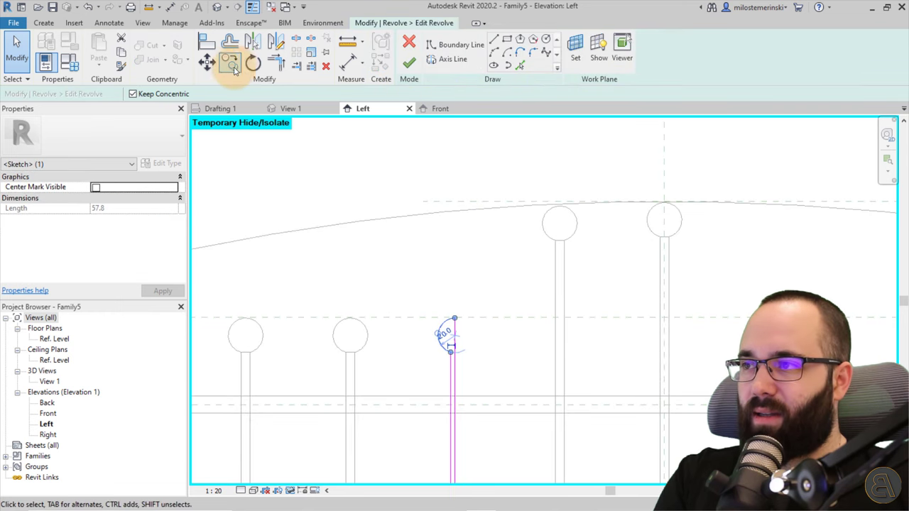
left_click(206, 62)
left_click(479, 337)
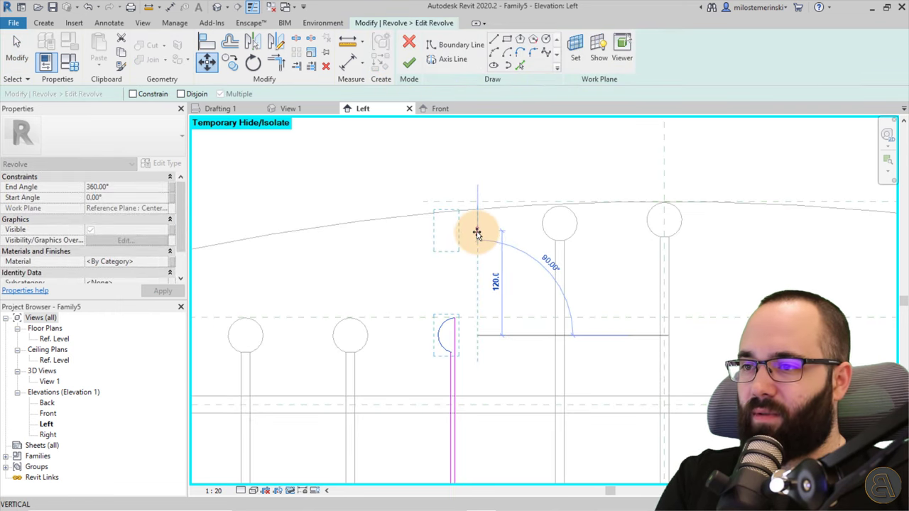
left_click(477, 235)
left_click(409, 64)
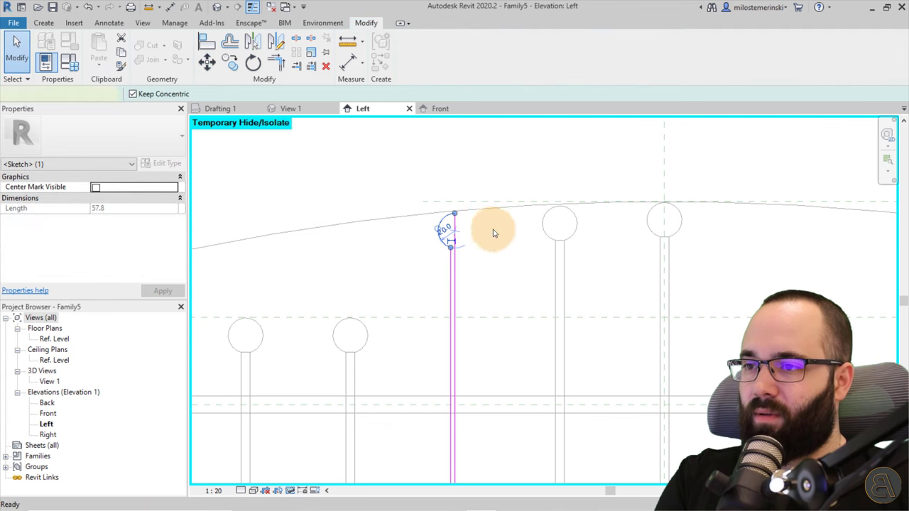
Edit another baluster's profile and lift its head arc to the arch using MV
scroll(500, 227, "down", 2)
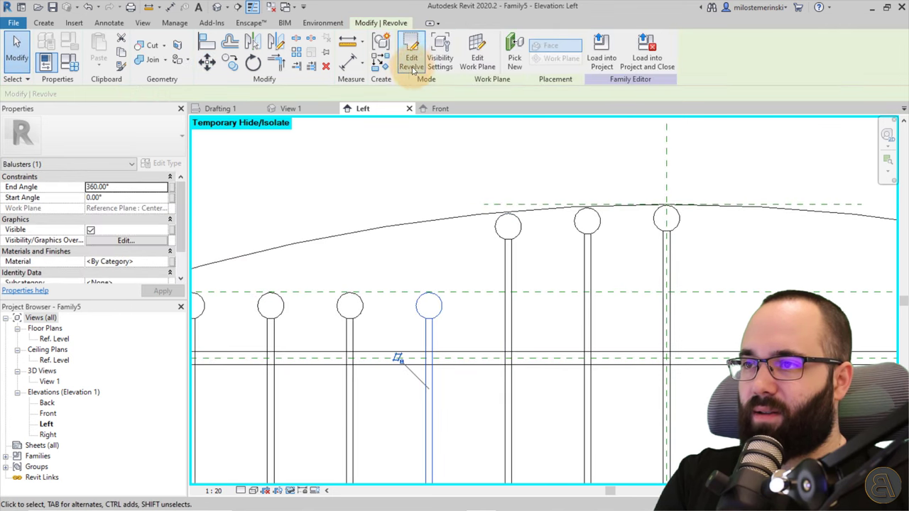
double_click(431, 304)
left_click(424, 304)
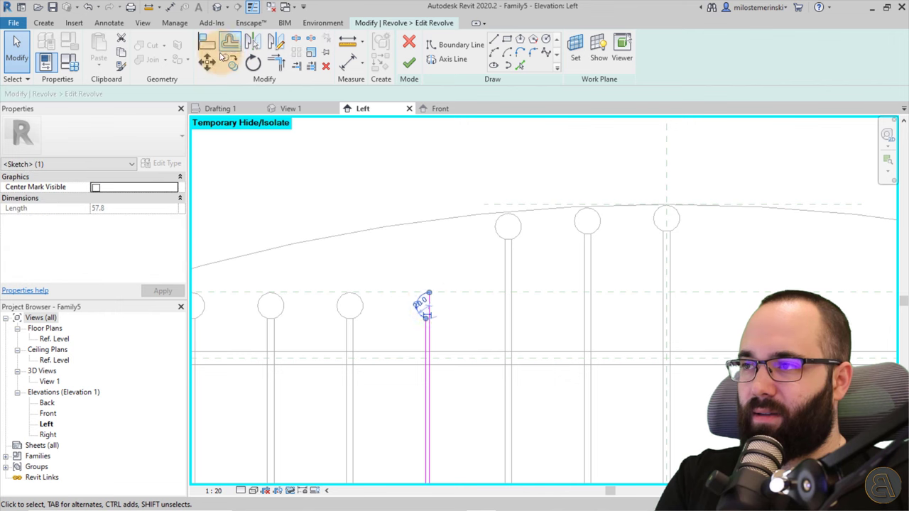
key("m")
key("v")
left_click(452, 310)
left_click(450, 243)
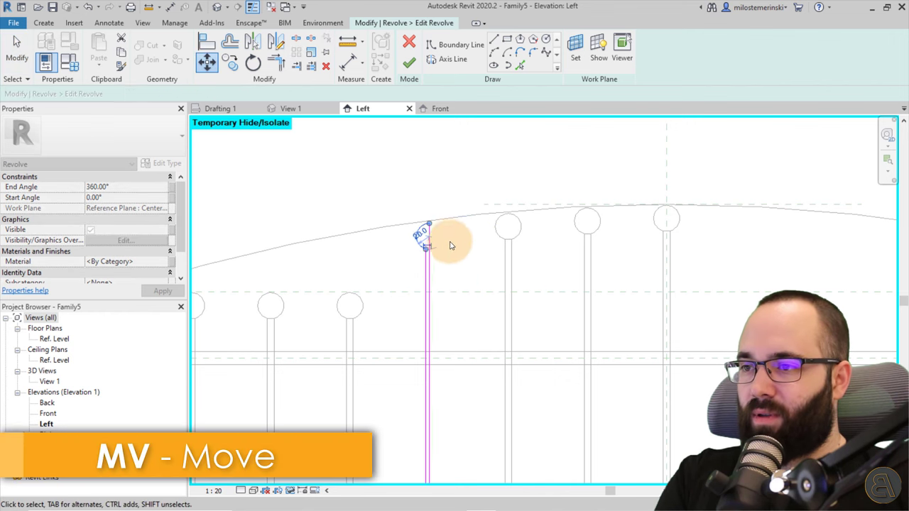
left_click(408, 192)
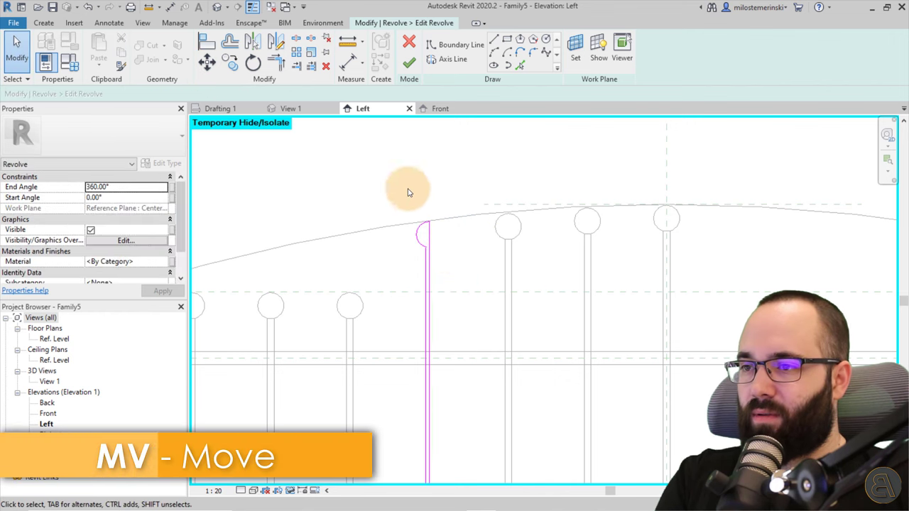
left_click(409, 64)
Raise a further baluster's profile arc onto the curved top line
middle_click_drag(367, 223, 402, 197)
left_click(462, 270)
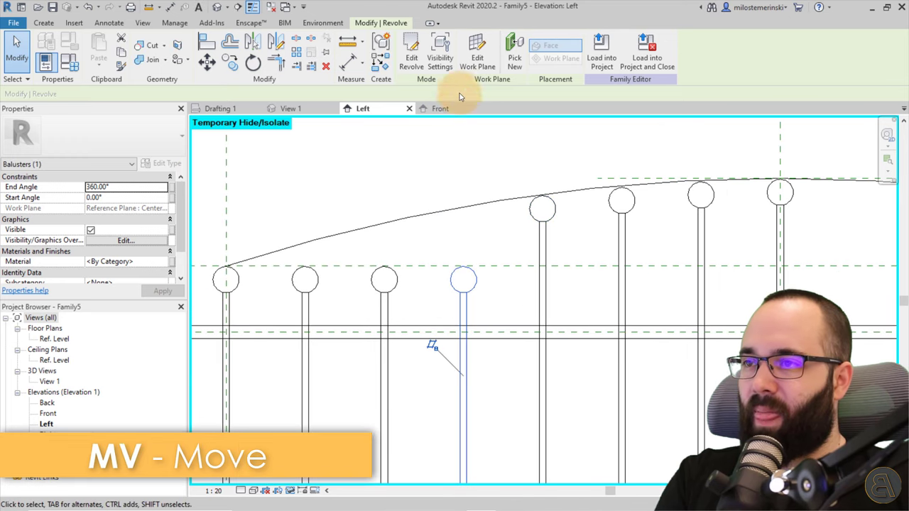
left_click(411, 57)
left_click_drag(443, 243, 495, 330)
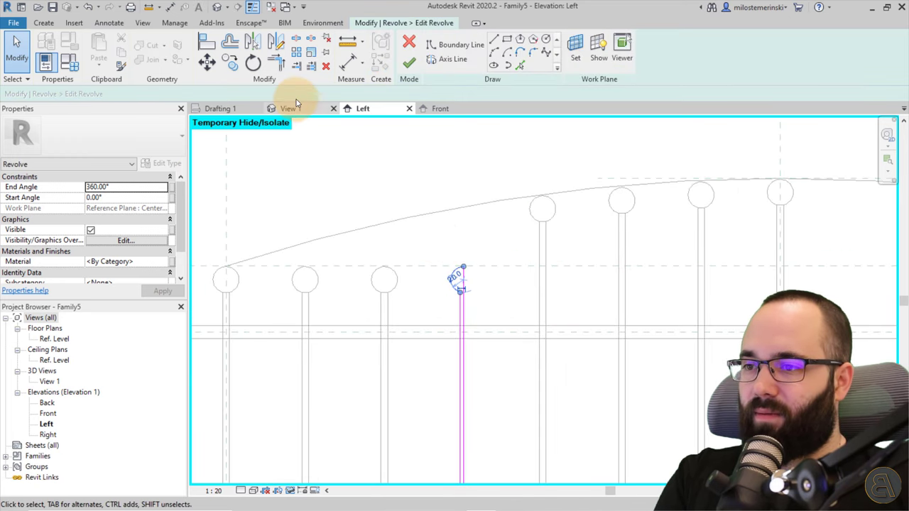
left_click(207, 62)
left_click(463, 257)
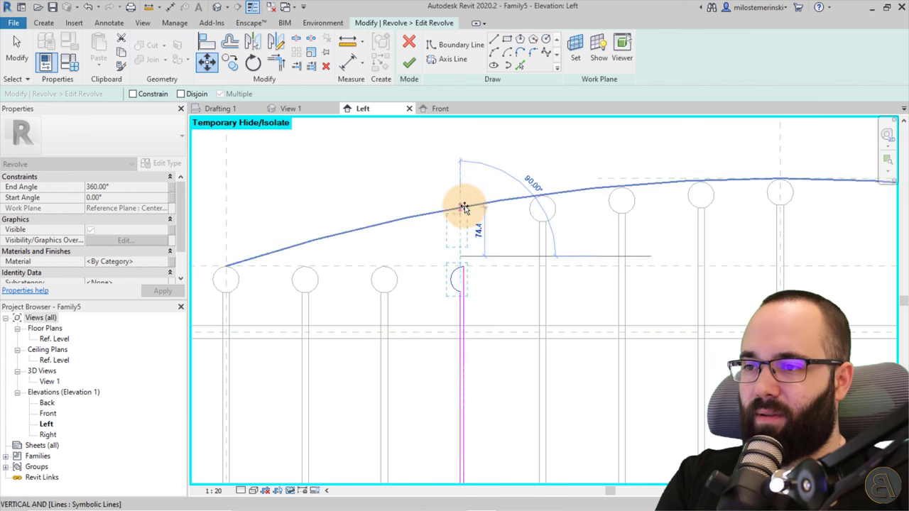
left_click(460, 200)
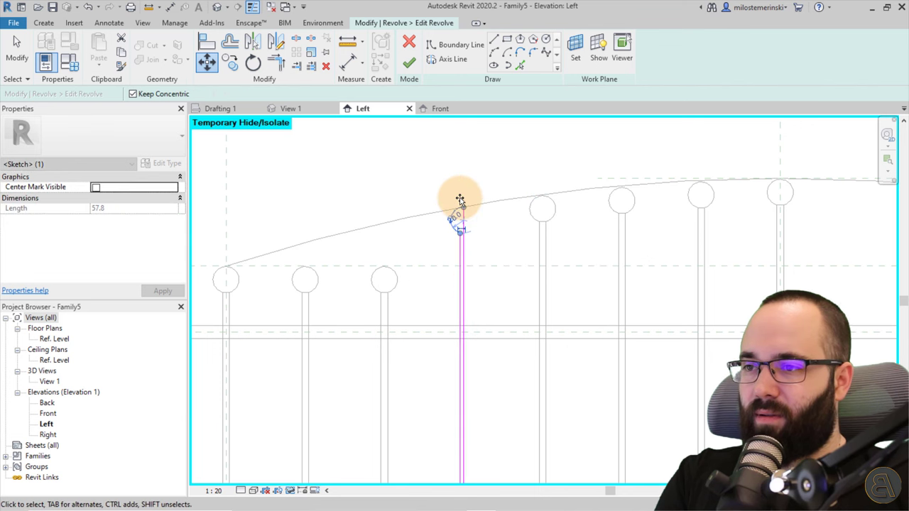
left_click(482, 231)
left_click(409, 65)
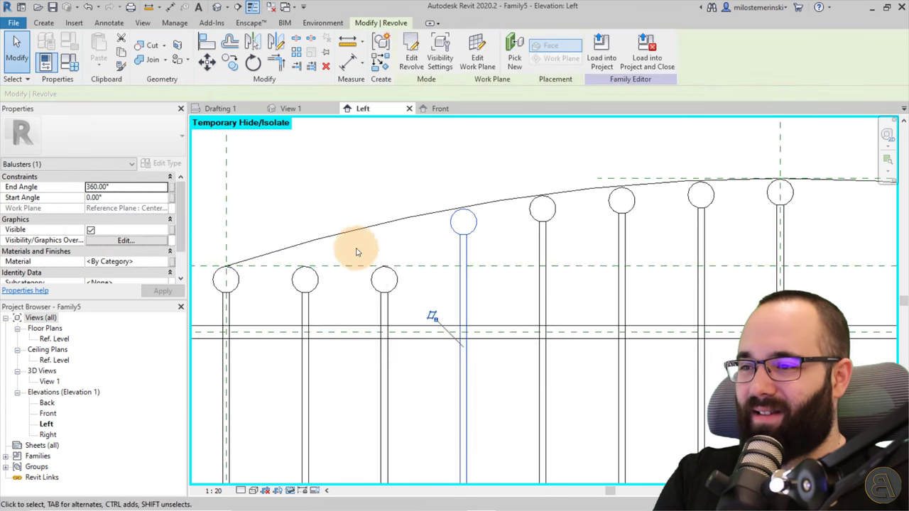
Lift the following baluster's profile arc onto the curved line
left_click(379, 271)
left_click(412, 58)
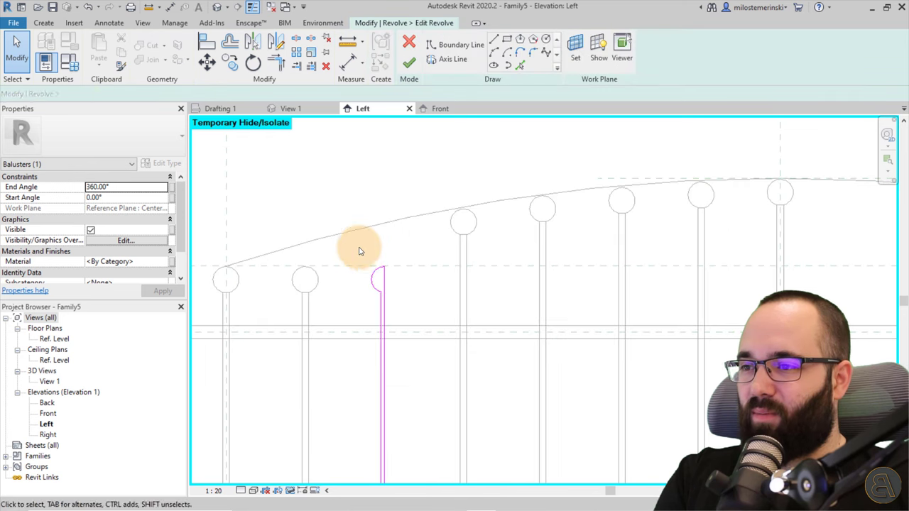
left_click(382, 284)
left_click(206, 63)
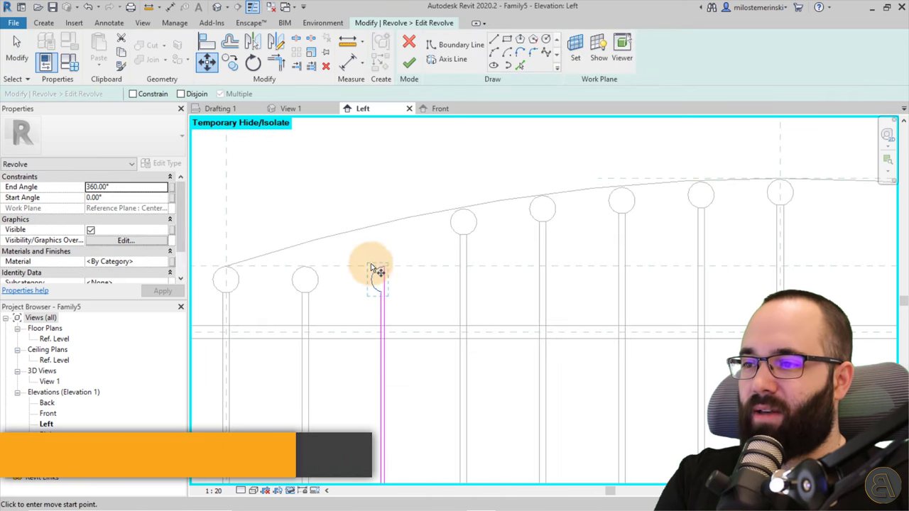
left_click(402, 286)
left_click(402, 246)
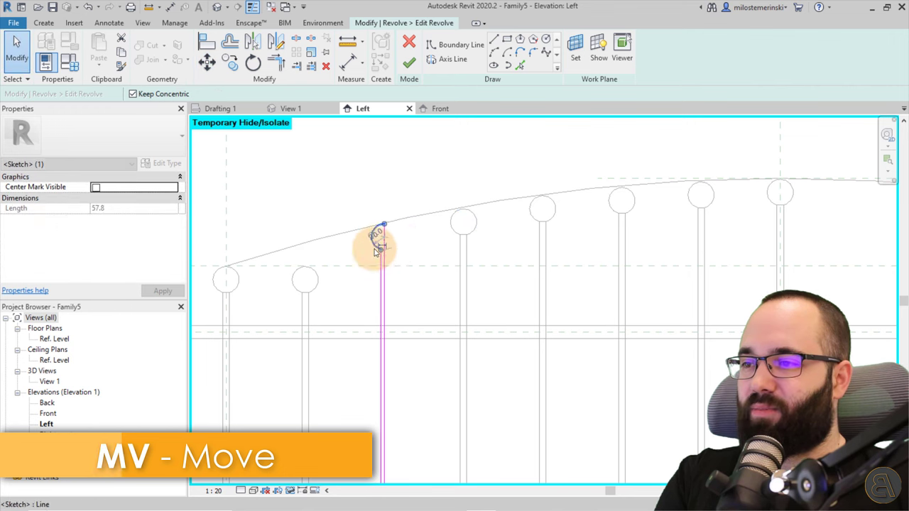
left_click(359, 219)
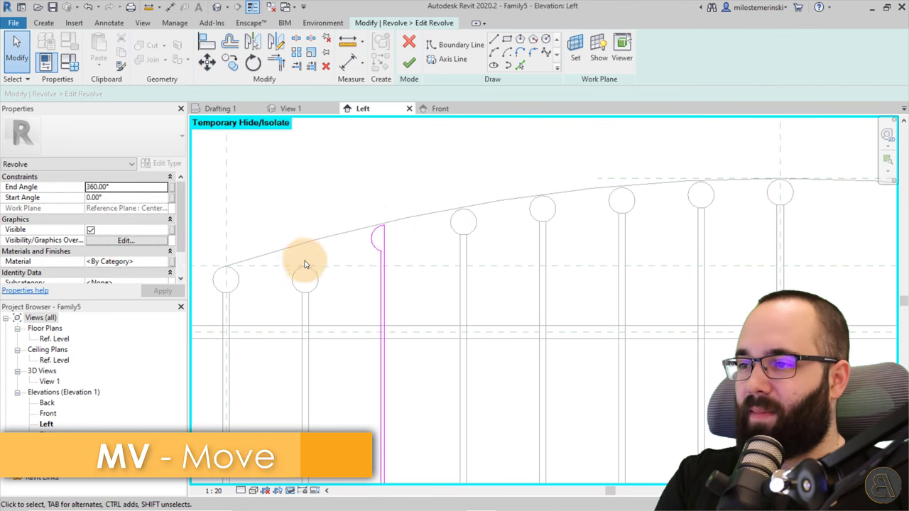
left_click(409, 64)
Raise a leftmost baluster's profile arc up to the curved line
left_click(311, 278)
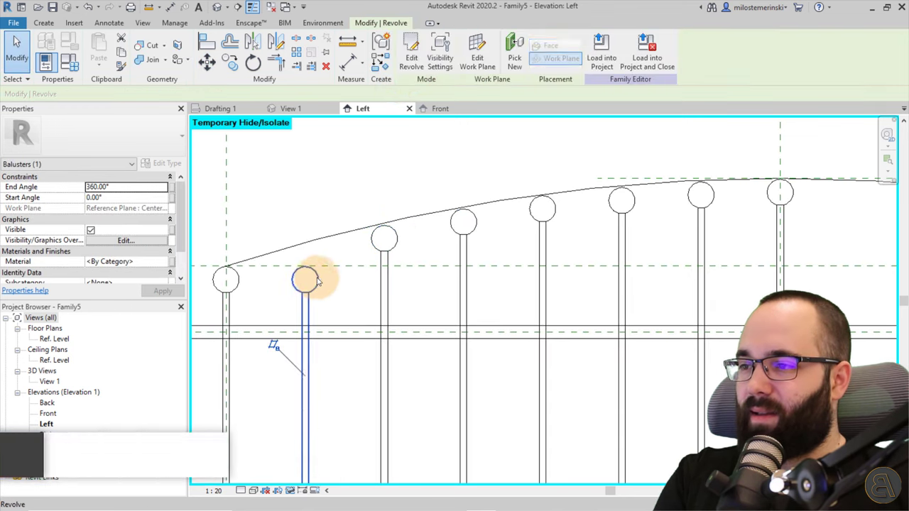
middle_click_drag(325, 250, 415, 249)
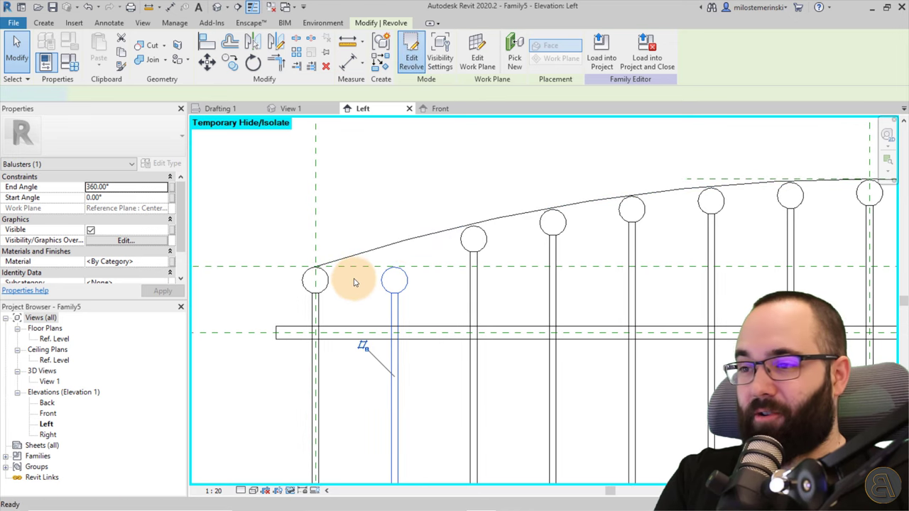
double_click(381, 292)
left_click_drag(411, 320, 411, 320)
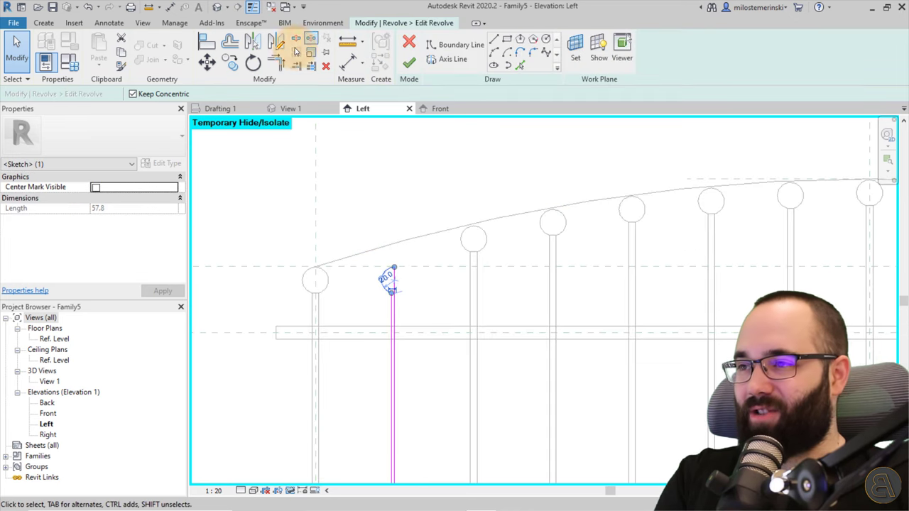
left_click(207, 63)
scroll(355, 239, "up", 2)
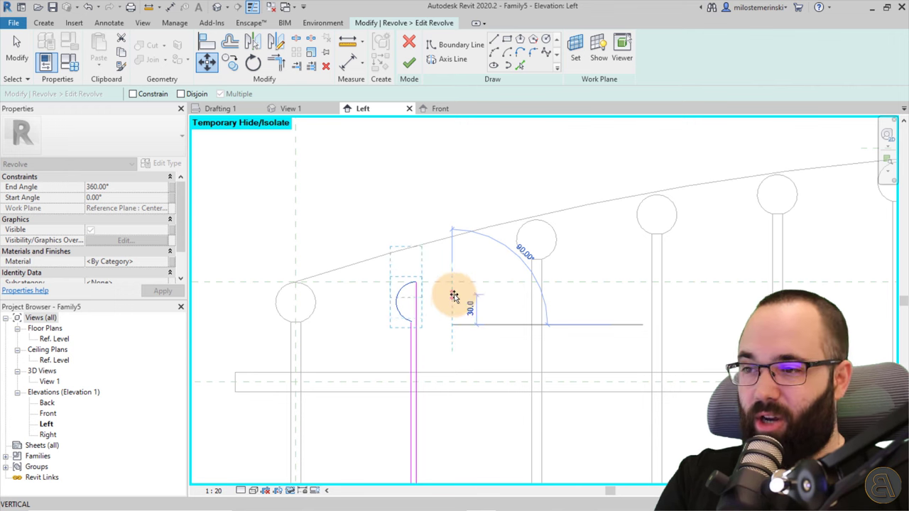
left_click(455, 297)
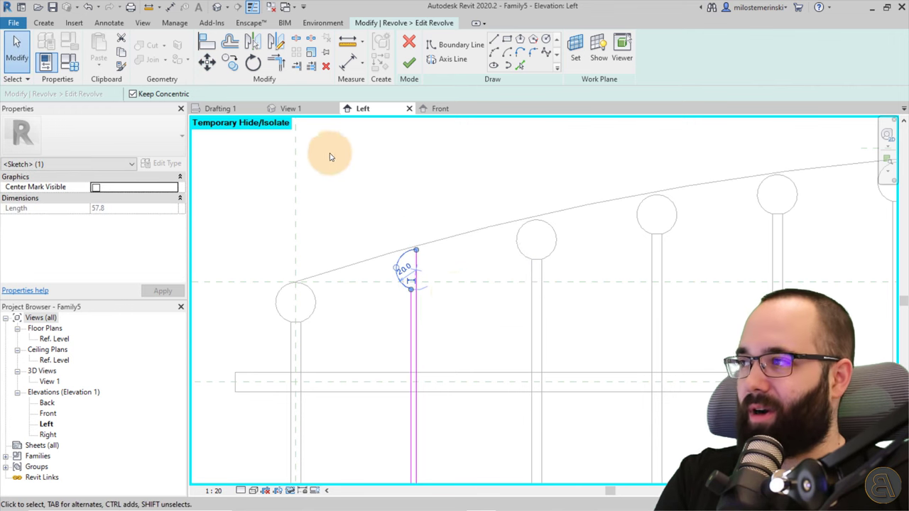
left_click(408, 66)
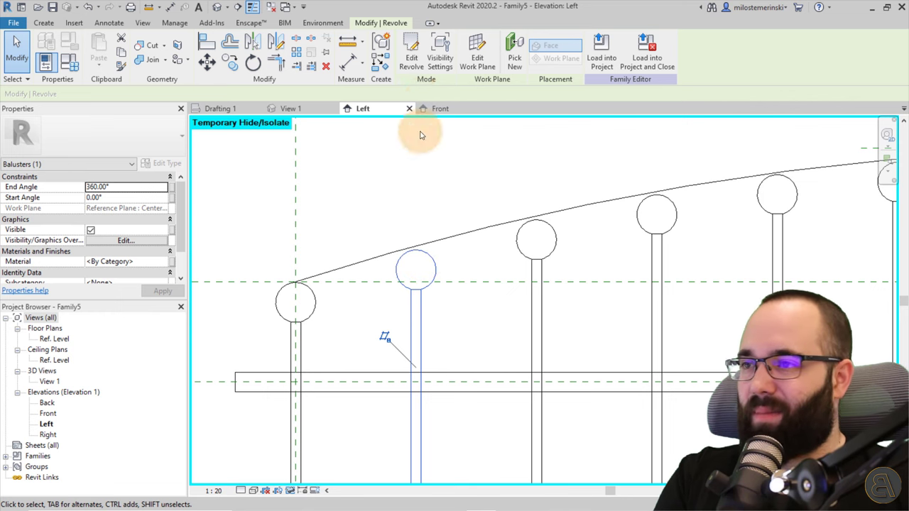
Reopen that baluster's profile sketch, select its arc, and finish the edit again
left_click(412, 61)
left_click_drag(384, 221, 438, 336)
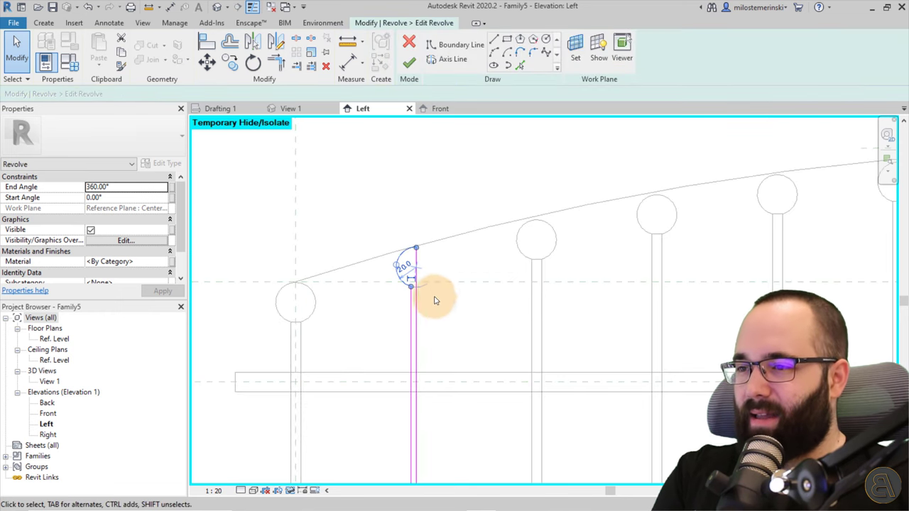
left_click(407, 65)
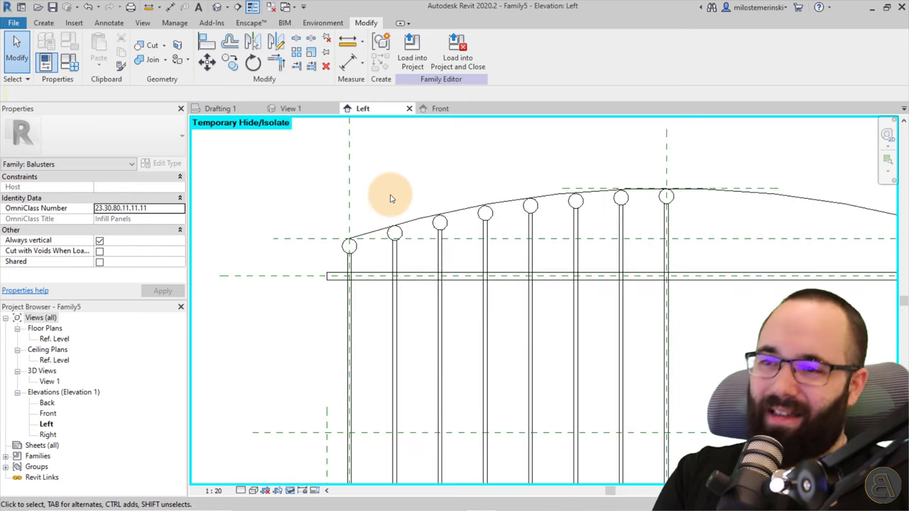
Mirror the left balusters across the centre reference plane, then show the Garden wall post View 1
scroll(477, 196, "down", 3)
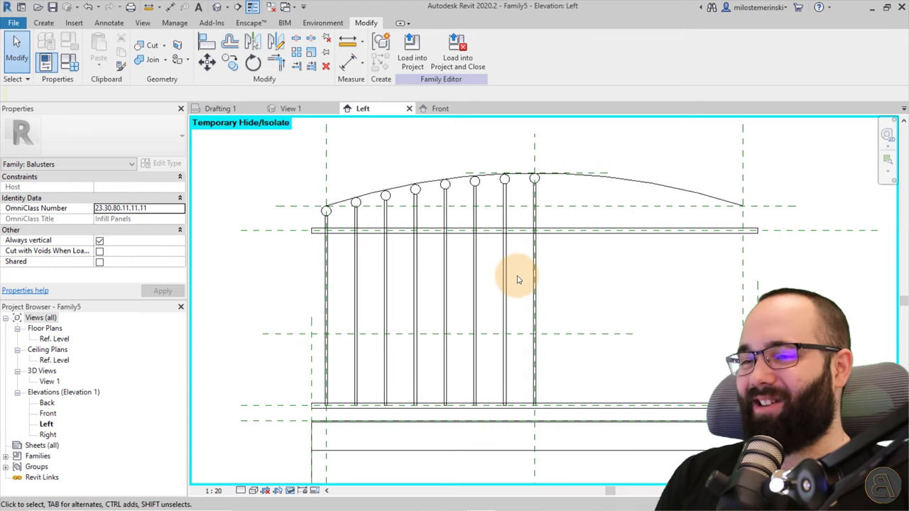
left_click_drag(517, 271, 331, 249)
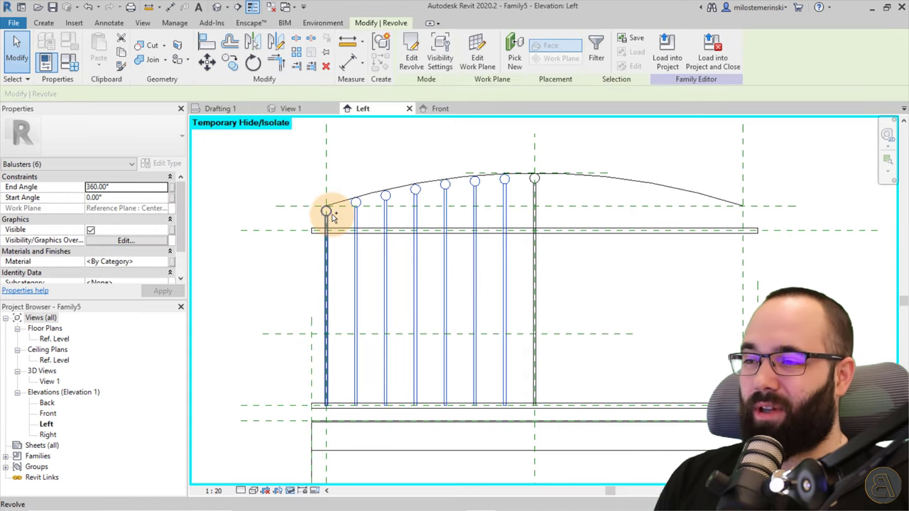
left_click(326, 224, "ctrl")
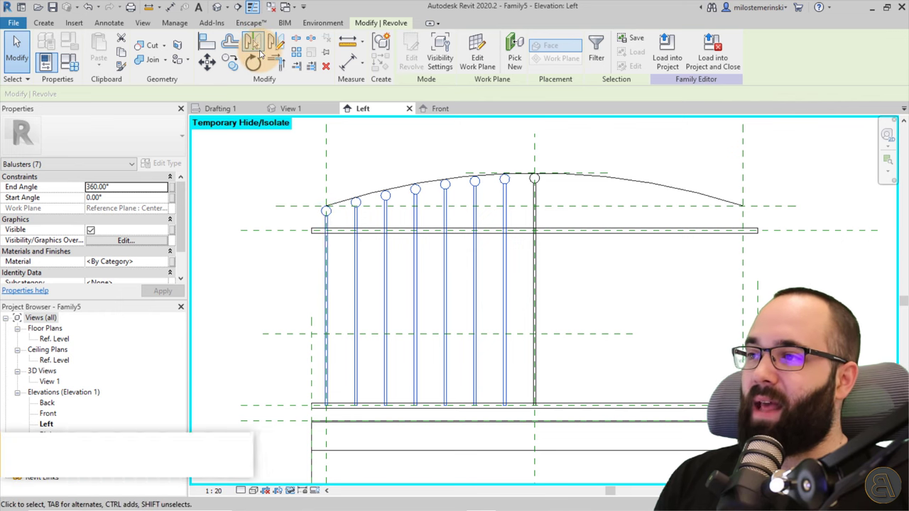
left_click(253, 41)
left_click(534, 158)
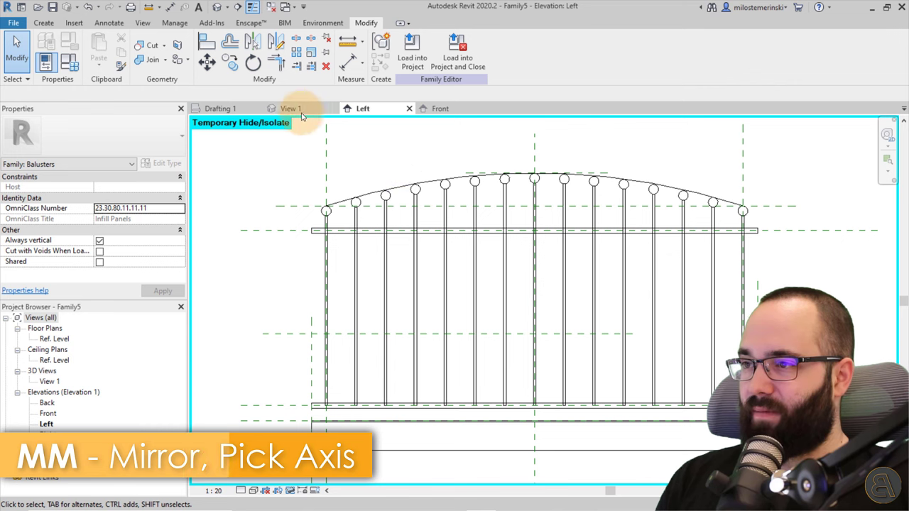
left_click(297, 111)
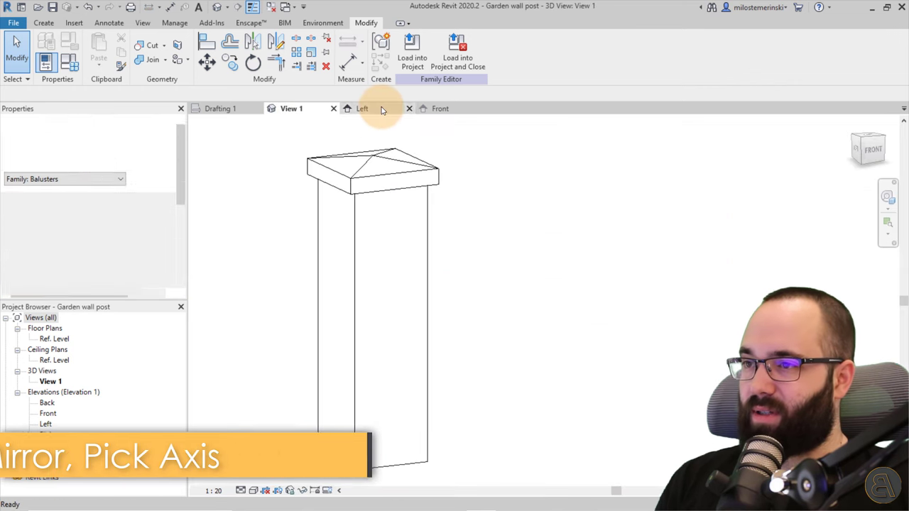
Switch to the baluster family's 3D view and orbit the arched railing
left_click(378, 110)
double_click(50, 382)
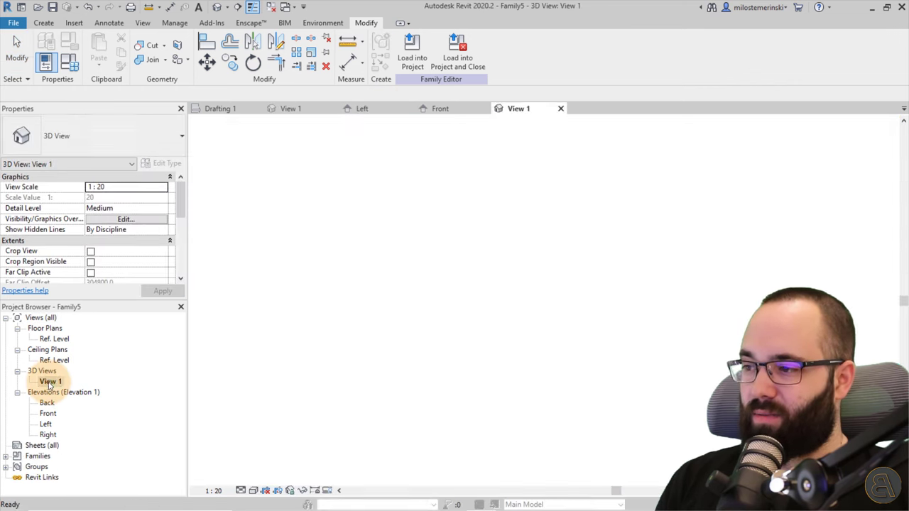
middle_click_drag(507, 345, 602, 301, "shift")
scroll(499, 219, "up", 5)
scroll(602, 301, "down", 5)
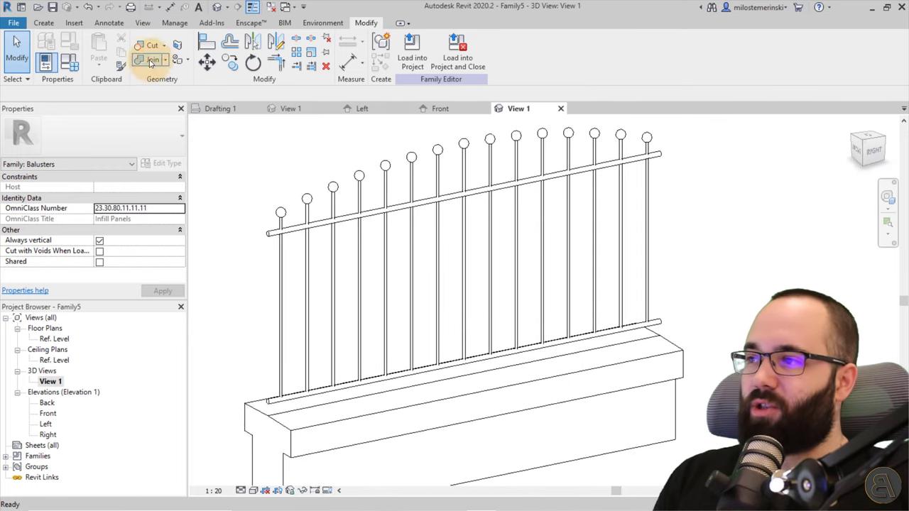
Use Join Geometry to join the rails to the first and third balusters
left_click(151, 62)
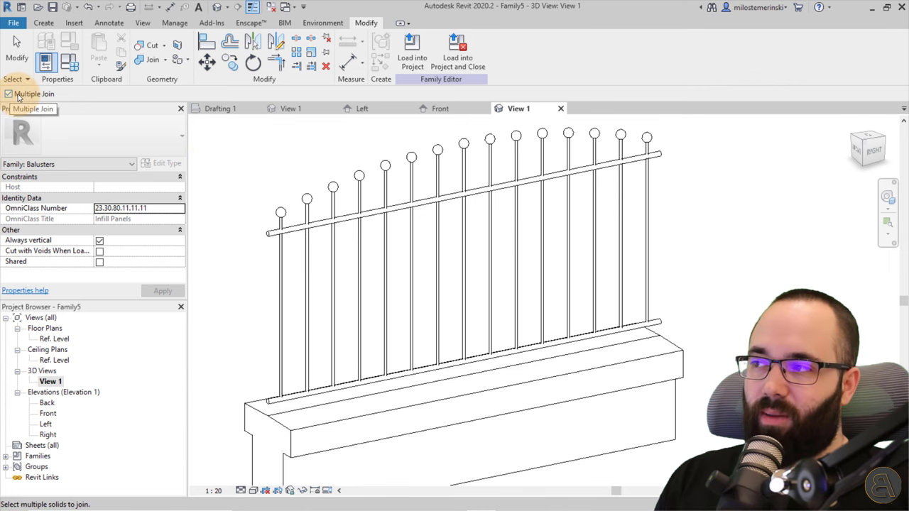
left_click(267, 234)
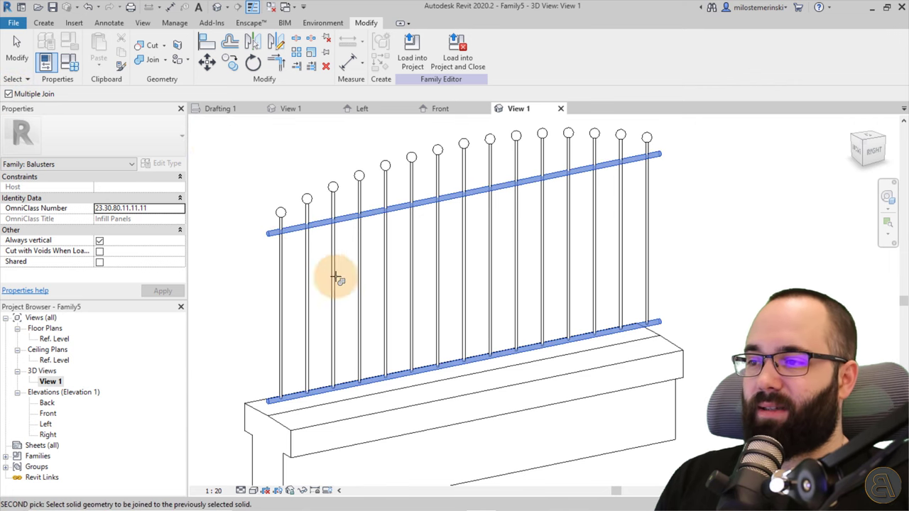
key("Escape")
left_click(275, 234)
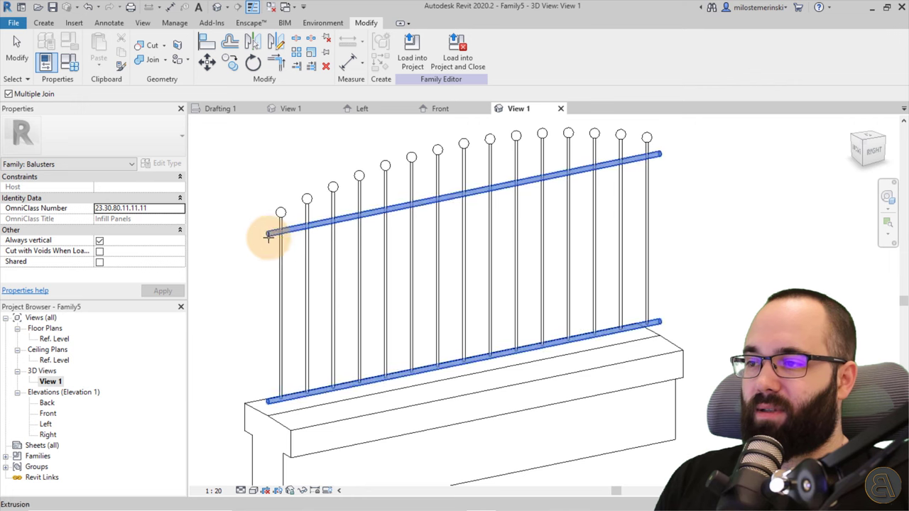
left_click(282, 272)
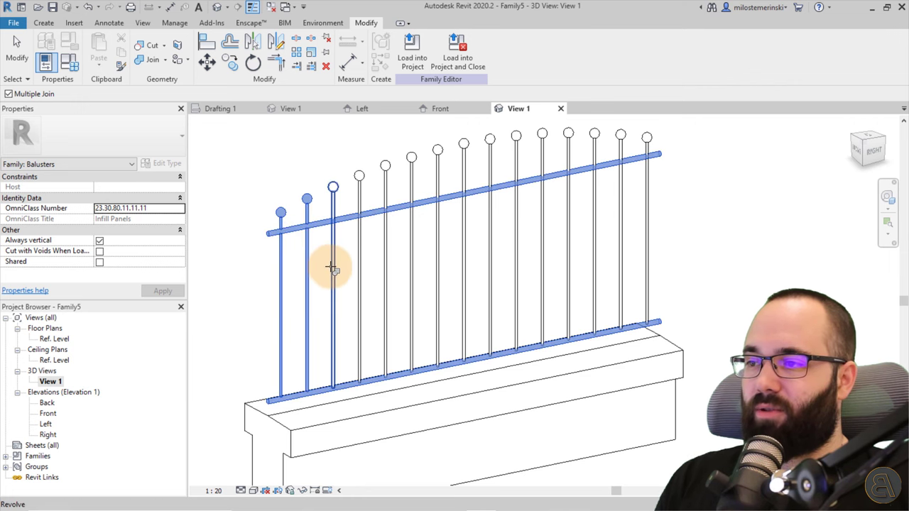
left_click(331, 267)
Join two more balusters to the rails, keeping the whole railing in view
scroll(365, 248, "up", 5)
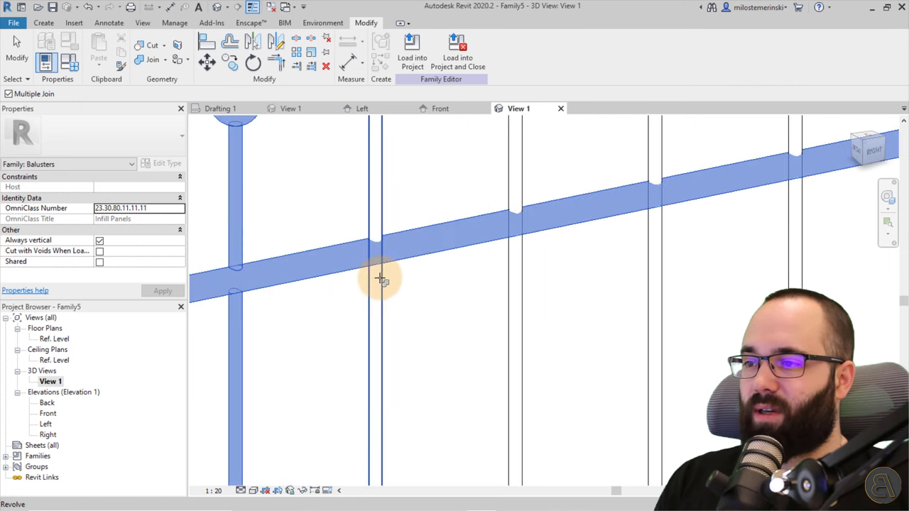
left_click(384, 285)
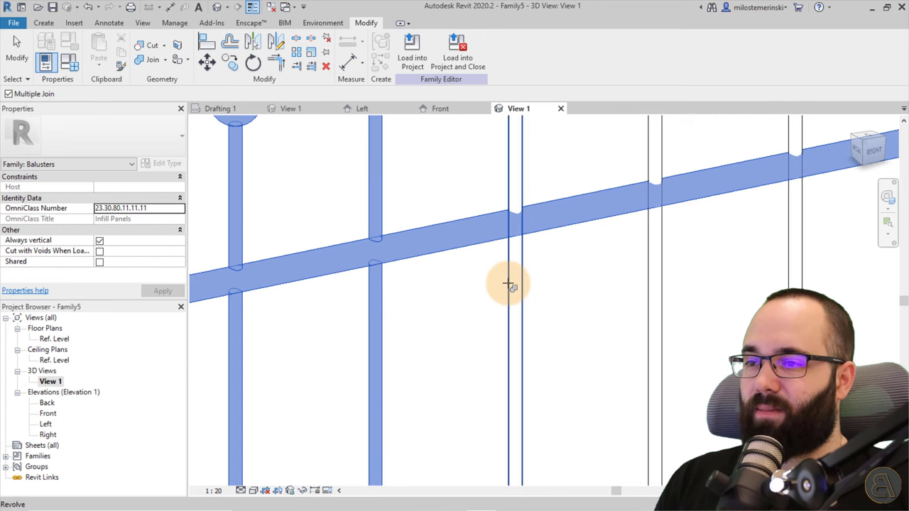
left_click(510, 285)
scroll(633, 270, "down", 4)
middle_click_drag(633, 270, 300, 291)
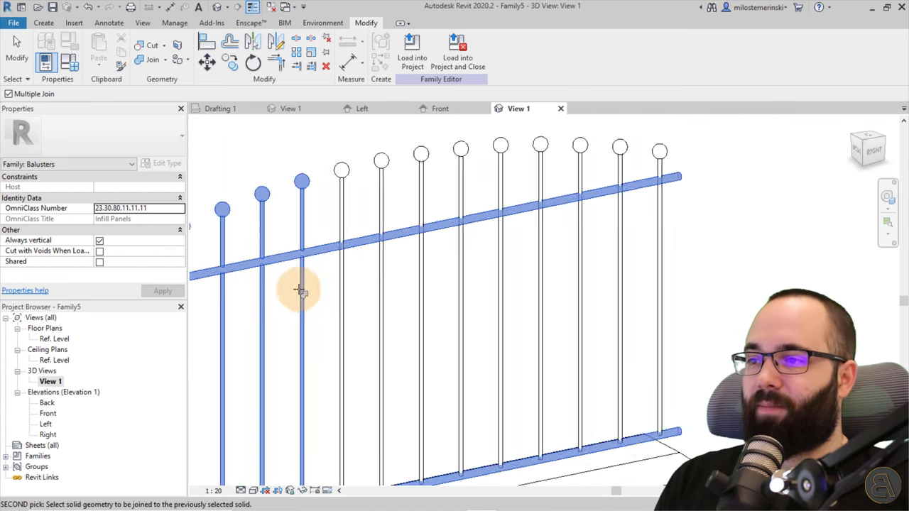
scroll(302, 291, "down", 2)
key("Escape")
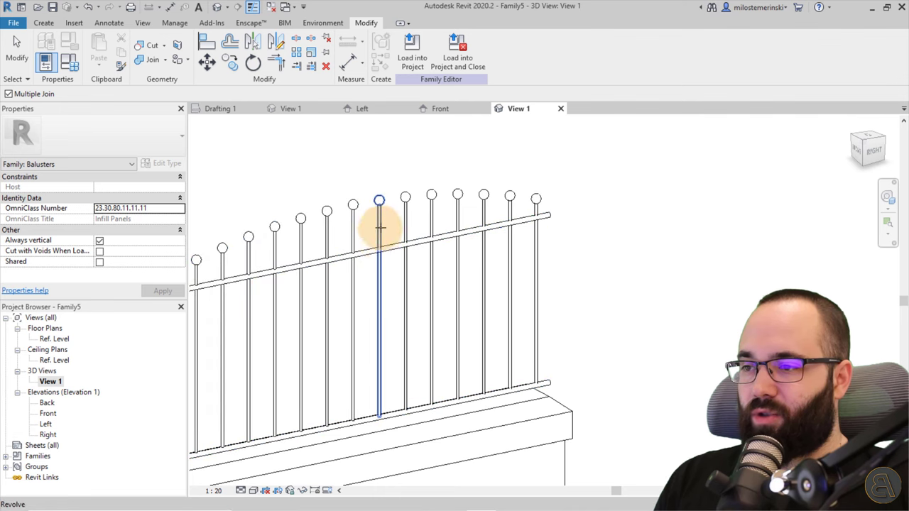
Join the remaining balusters to the rail, then window-select the whole fence
left_click(392, 243)
left_click(379, 203)
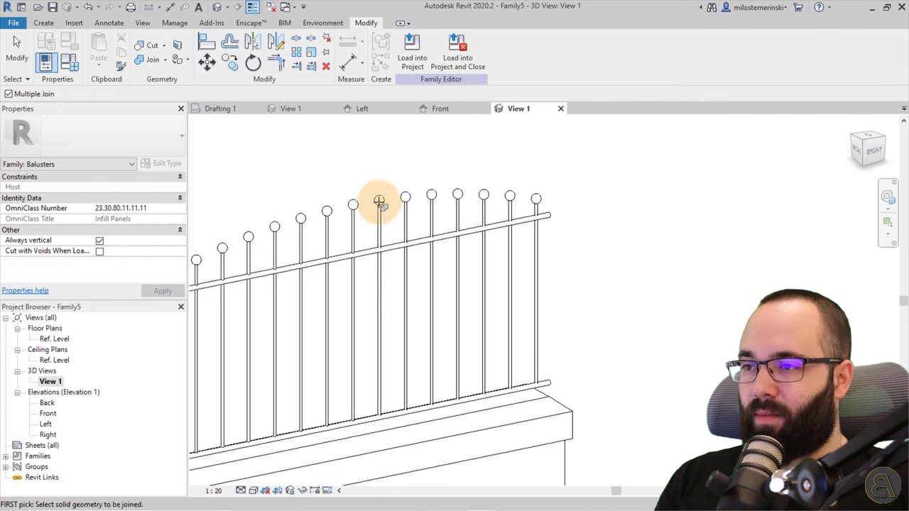
left_click(397, 237)
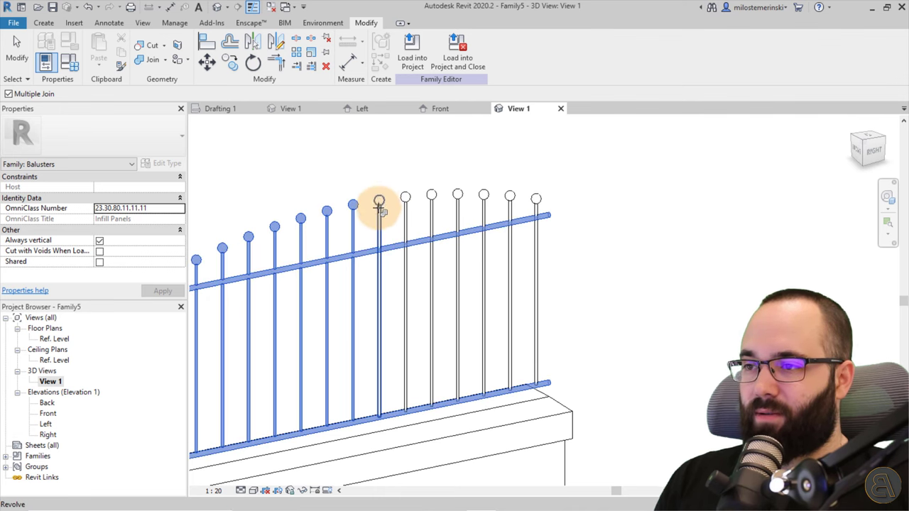
left_click(380, 204)
left_click(405, 199)
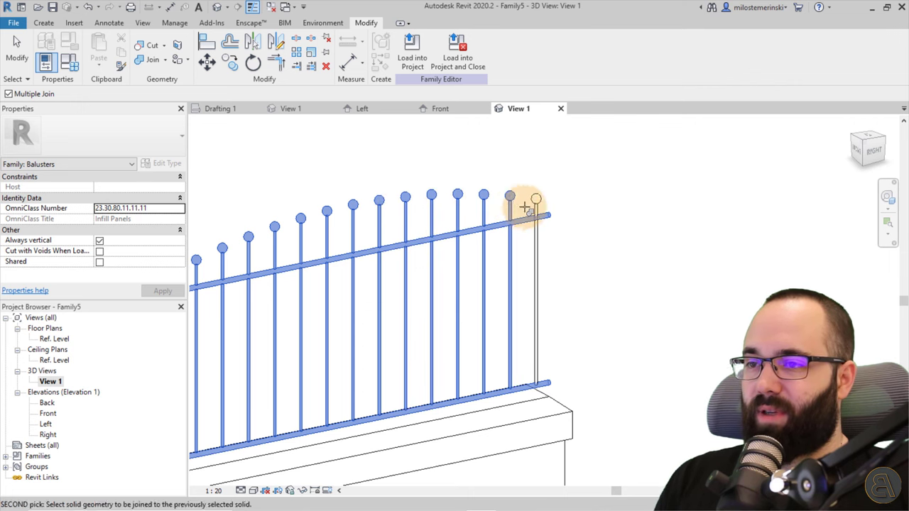
key("Escape")
scroll(542, 215, "down", 3)
left_click_drag(308, 196, 641, 366)
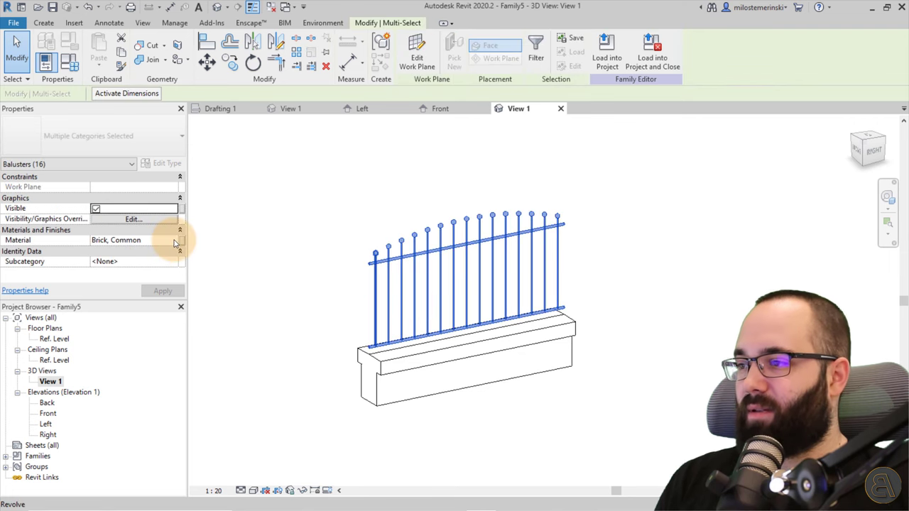
Replace Brick, Common with Iron, Cast, found by searching 'iron' in the Material Browser
left_click(175, 242)
left_click(174, 240)
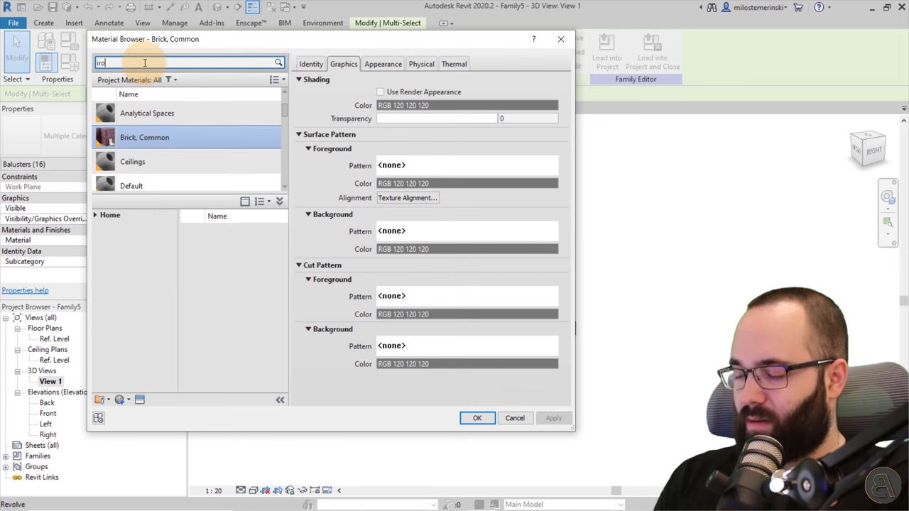
left_click(145, 63)
type("iron")
key("Return")
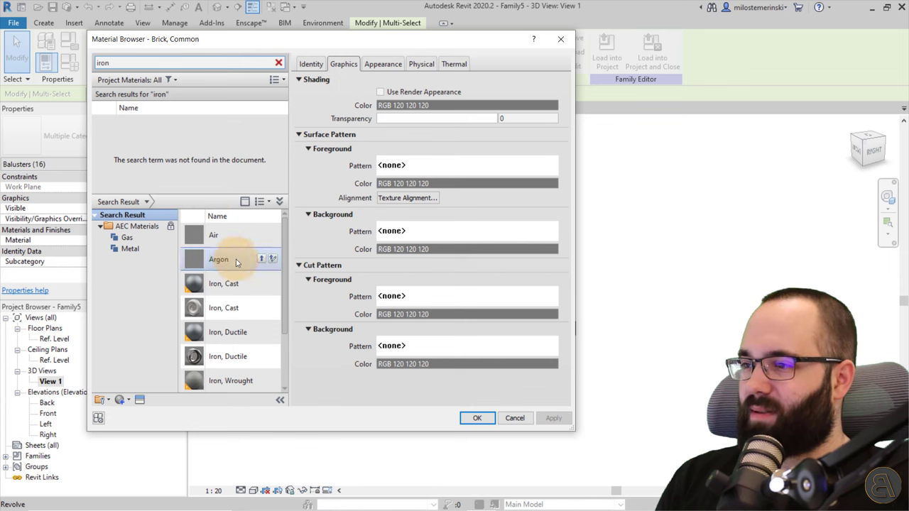
left_click(261, 284)
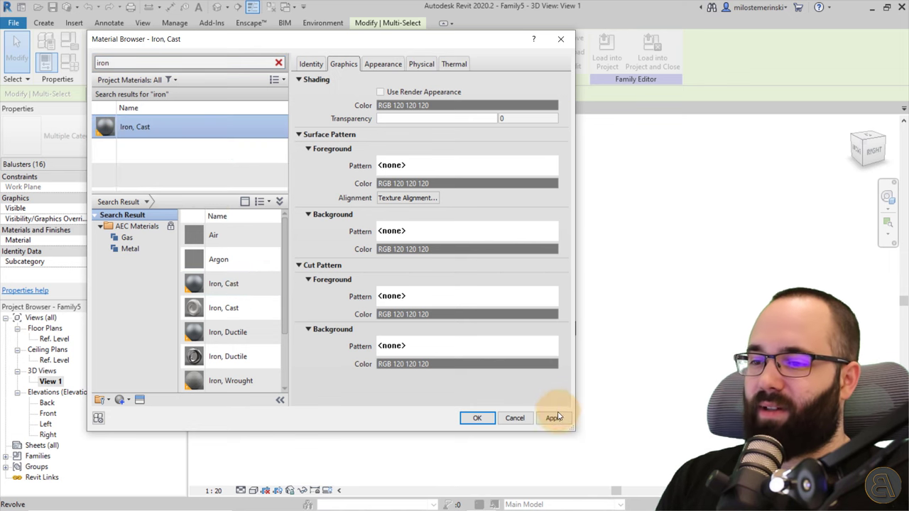
left_click(479, 418)
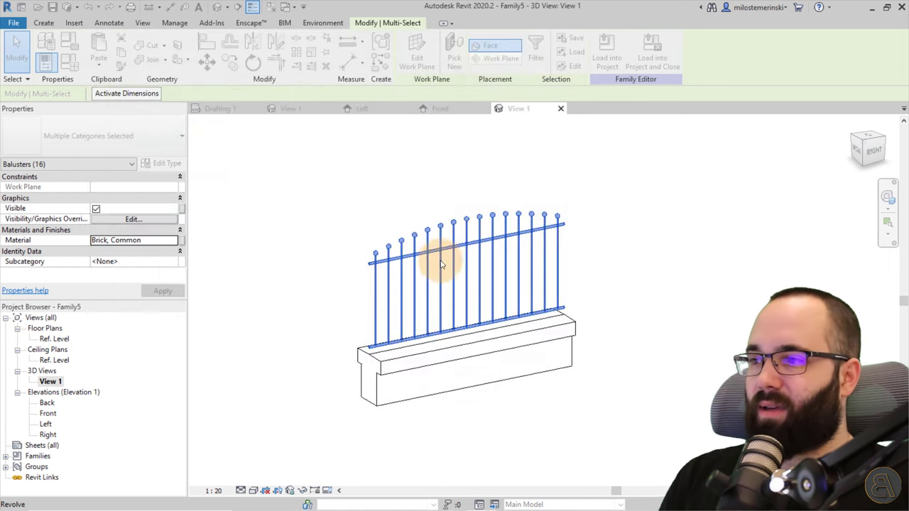
left_click(398, 218)
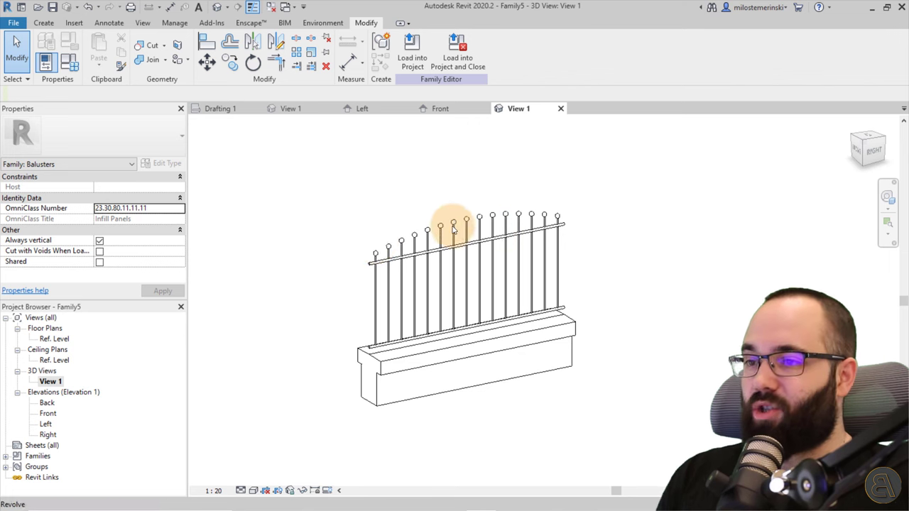
middle_click_drag(391, 202, 284, 172)
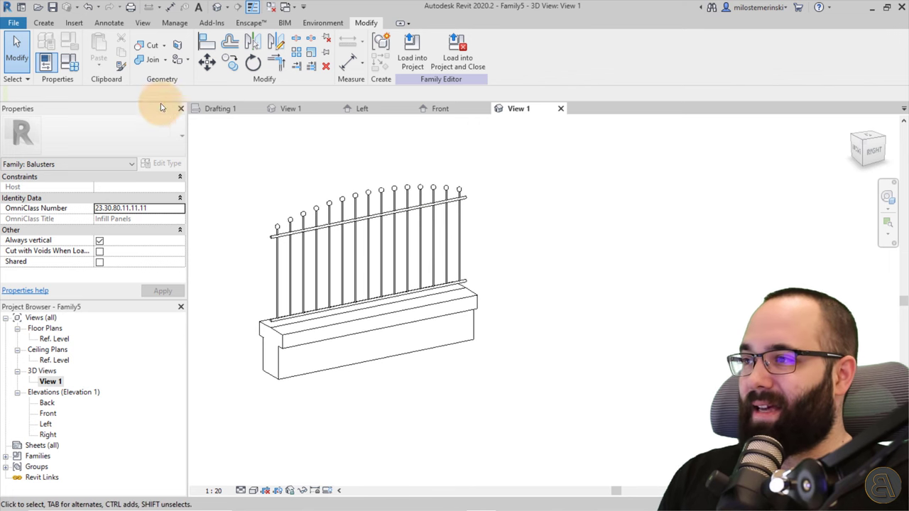
Save the family as 'Garden wall panel' instead of Garden wall post, and close its 3D view
left_click(52, 7)
left_click(351, 196)
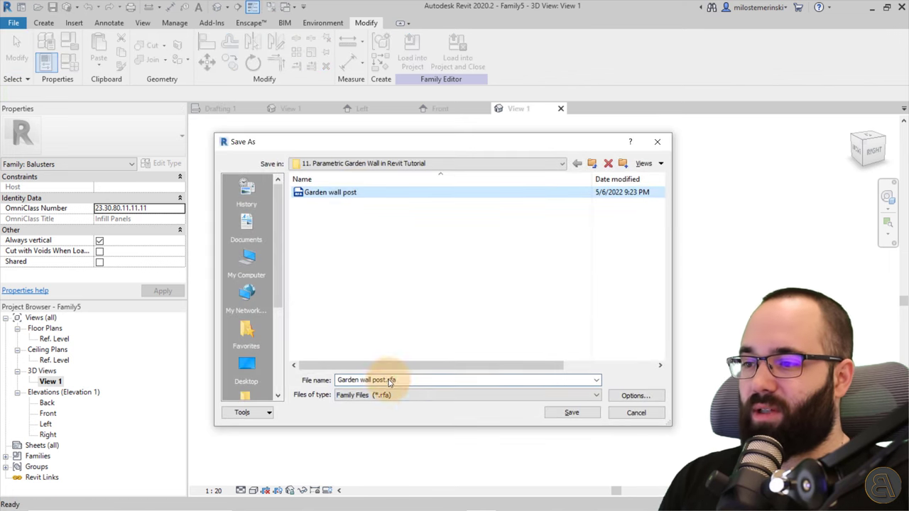
left_click(376, 380)
left_click(373, 380)
left_click_drag(373, 382, 514, 382)
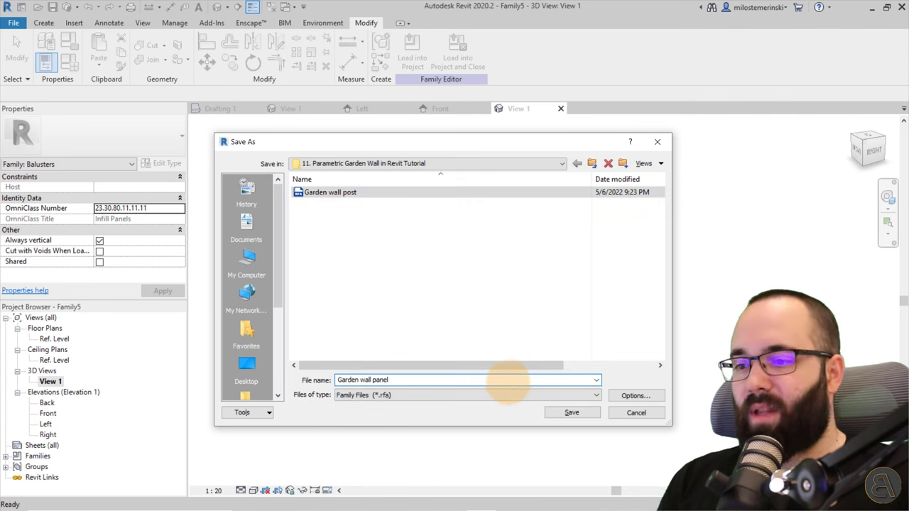
type("panel")
left_click(572, 413)
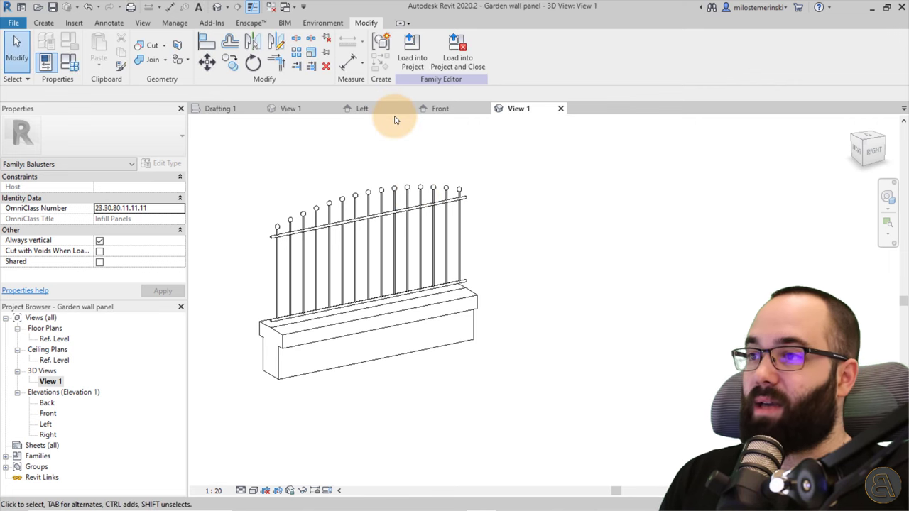
left_click(560, 110)
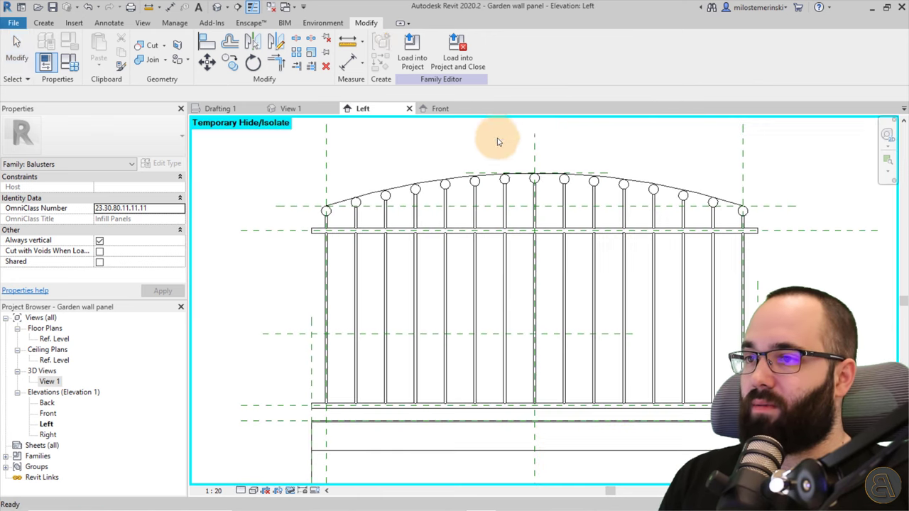
Close the panel and post family views to return to the Garden Wall Sketch project
left_click(409, 109)
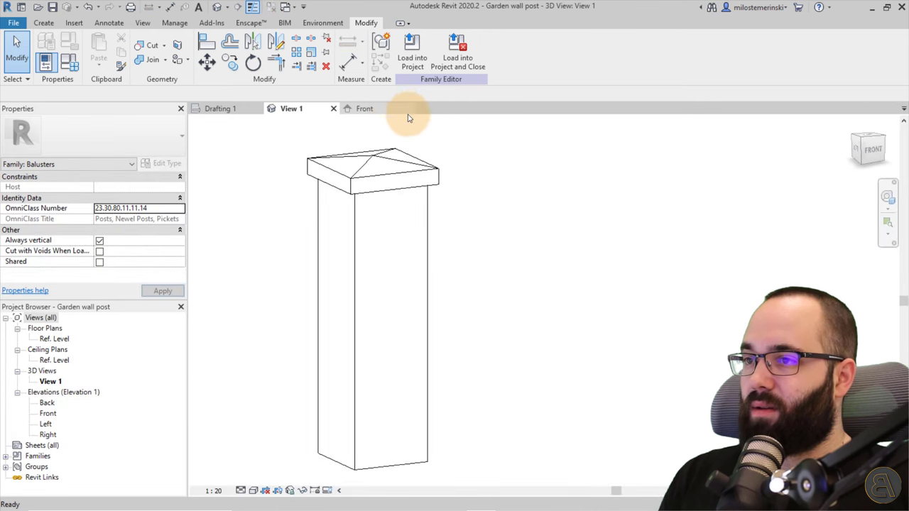
left_click(410, 111)
left_click(333, 110)
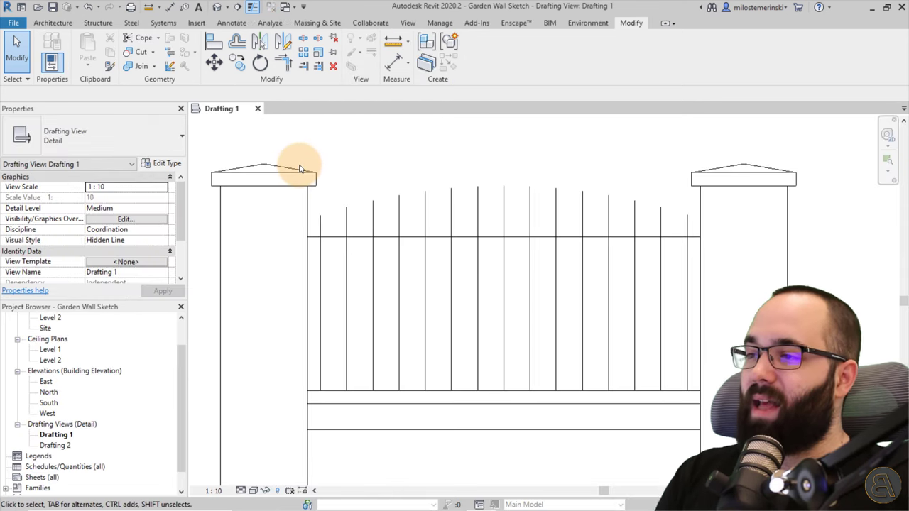
Open the Level 1 floor plan, then the project's default 3D view
scroll(362, 247, "down", 3)
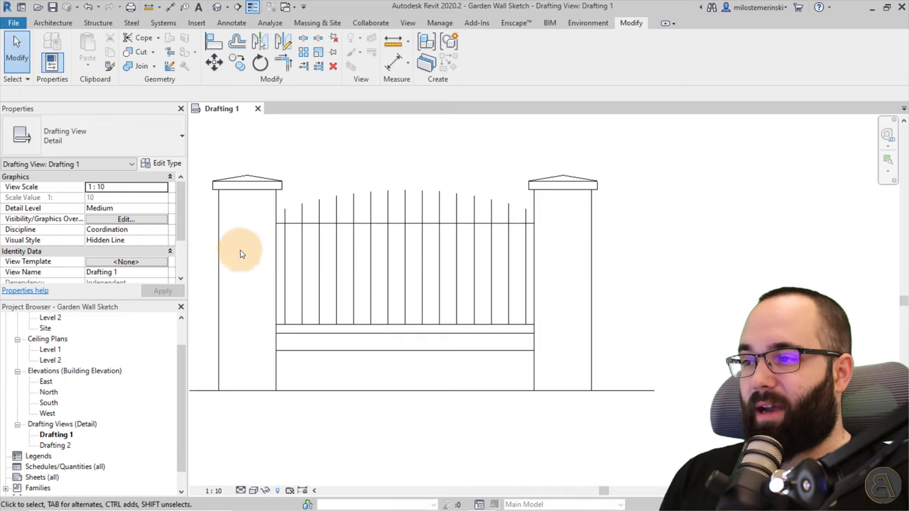
middle_click_drag(325, 294, 336, 284)
scroll(67, 360, "up", 2)
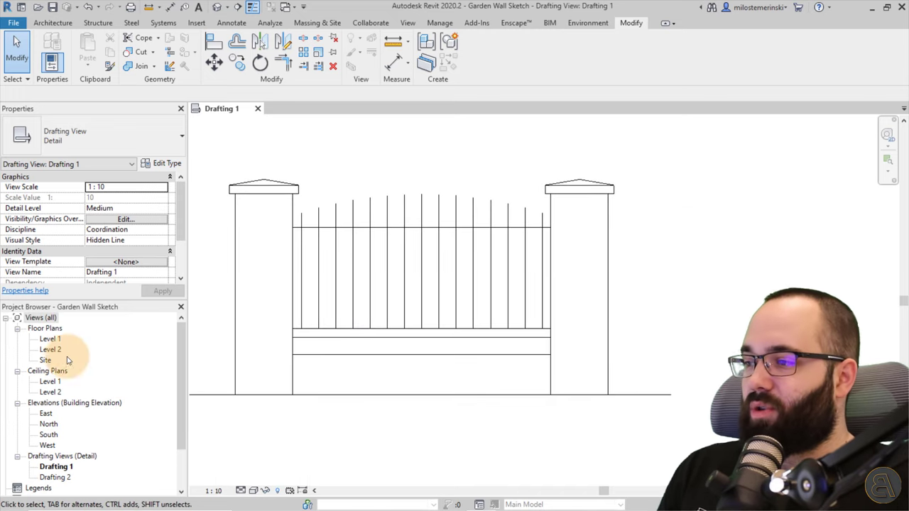
double_click(49, 339)
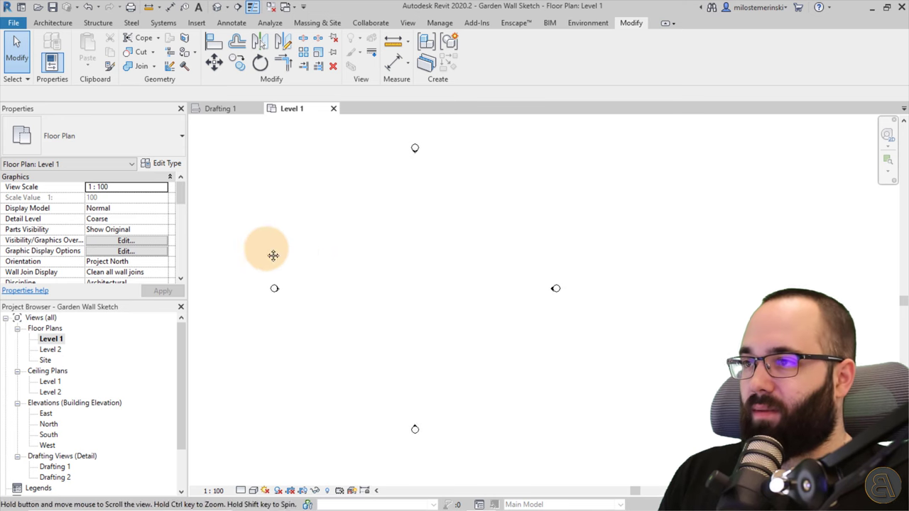
middle_click_drag(274, 256, 268, 256)
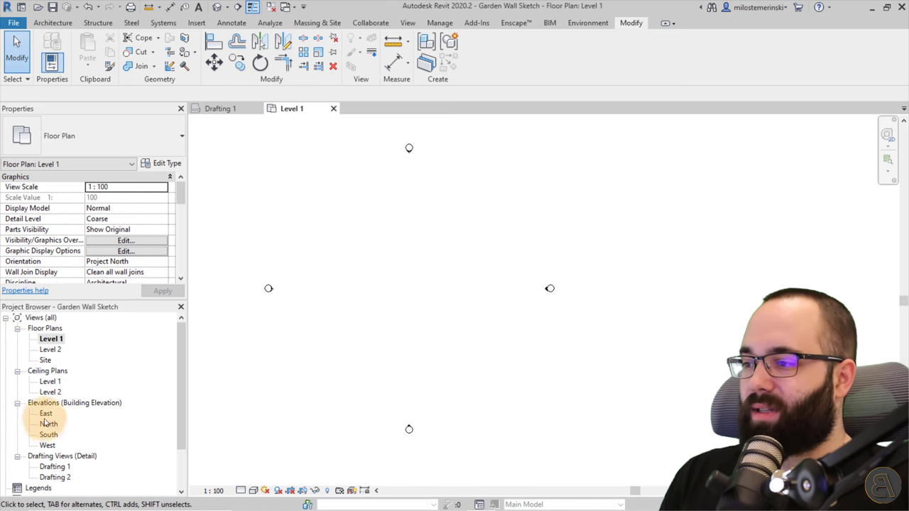
left_click(217, 9)
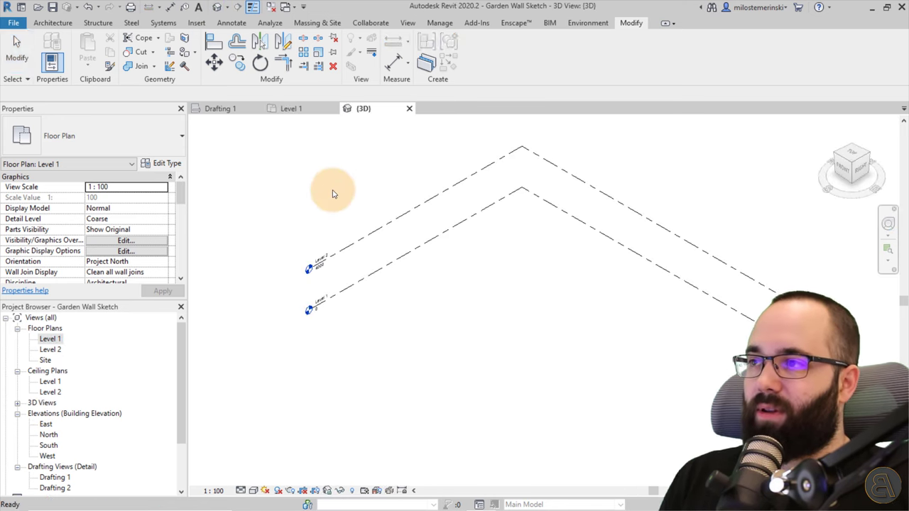
middle_click_drag(331, 192, 370, 238)
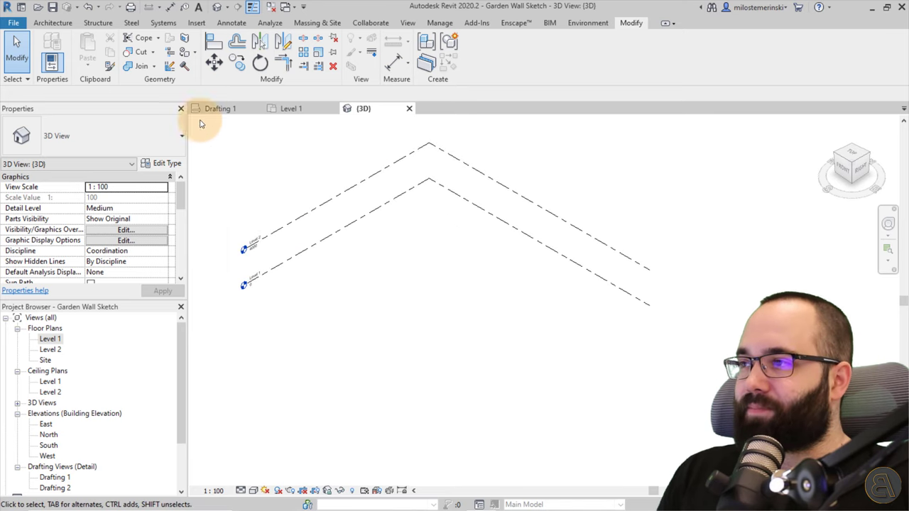
left_click(54, 24)
Sketch one straight 1100mm railing path, 13800.0 long, and finish the railing
left_click(390, 41)
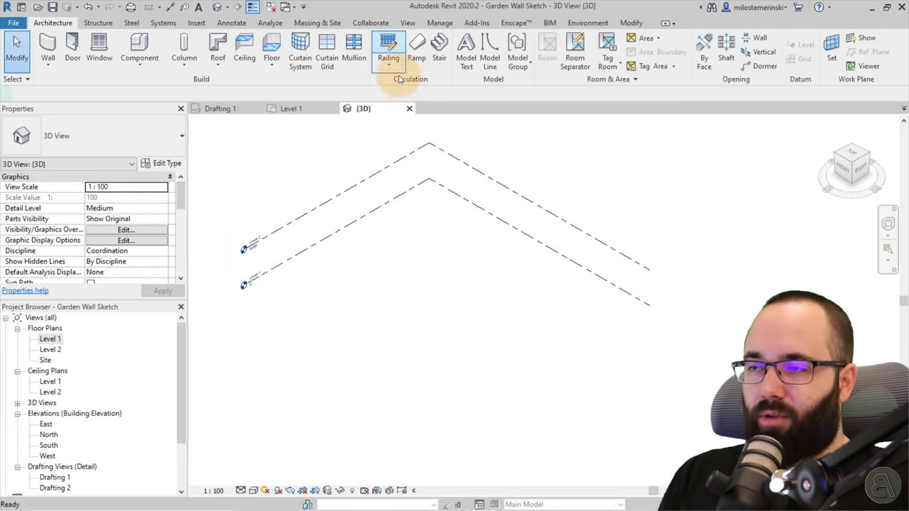
left_click(91, 137)
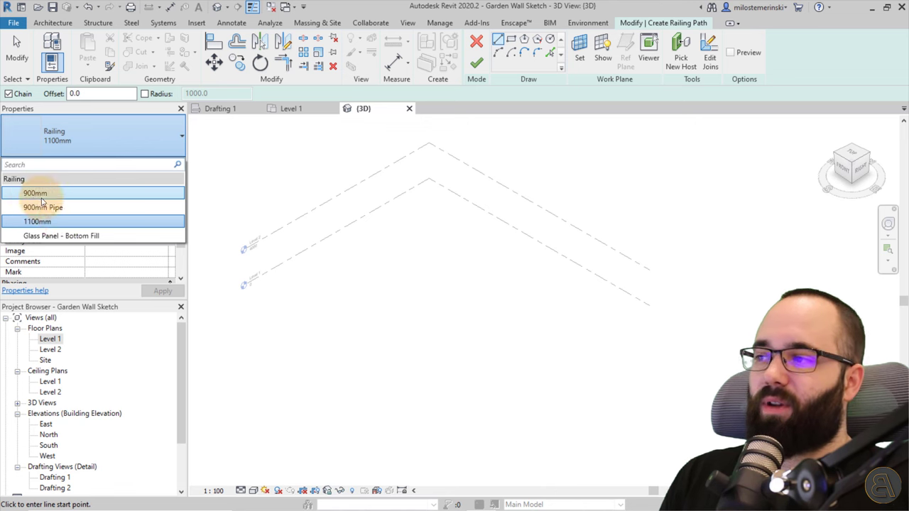
left_click(345, 290)
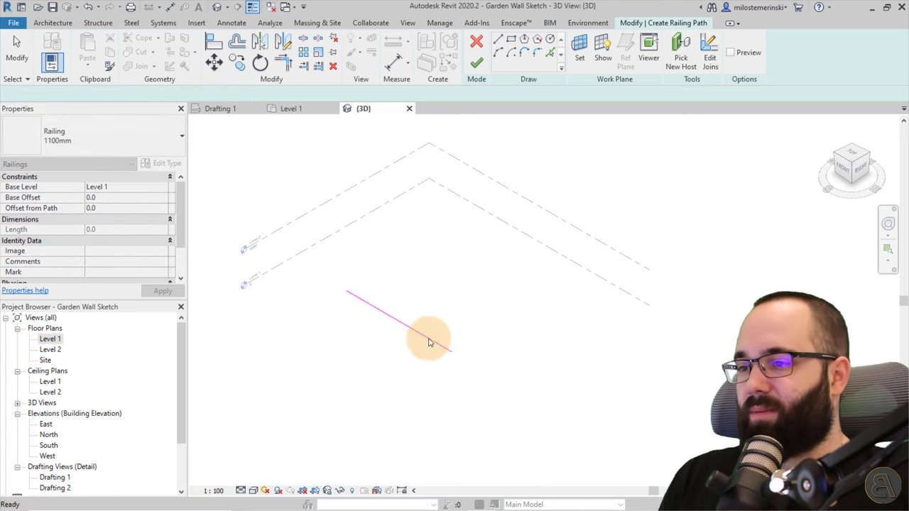
left_click(444, 348)
key("Escape")
key("Escape")
scroll(446, 299, "up", 2)
left_click(476, 63)
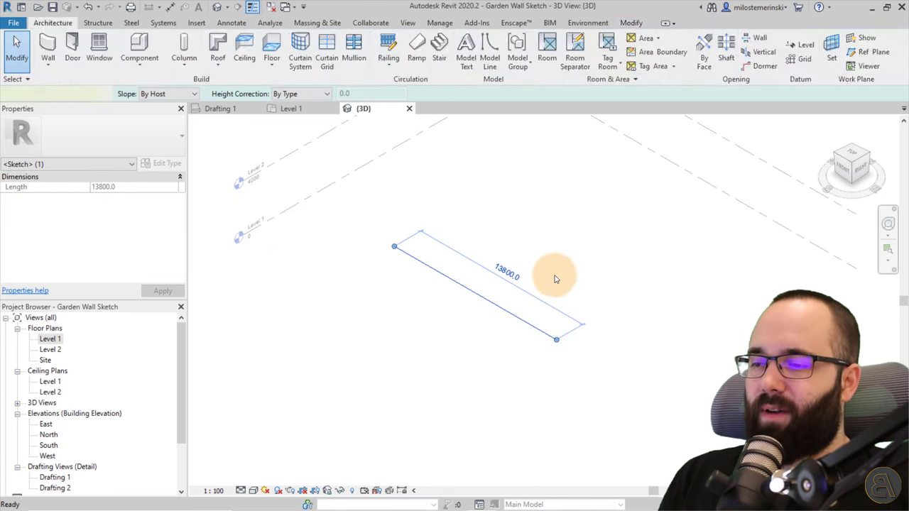
left_click(534, 243)
left_click(455, 264)
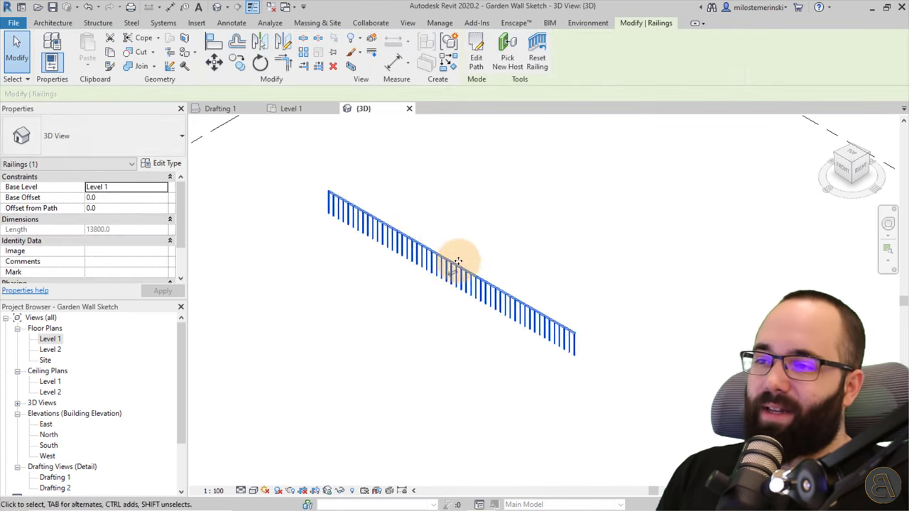
left_click(166, 166)
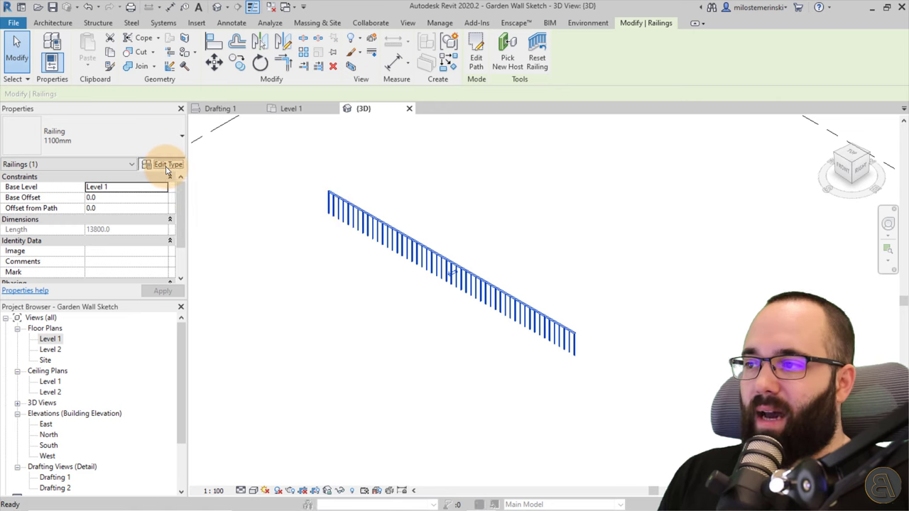
Reposition the Type Properties window and switch its preview to a 3D view of the railing
left_click_drag(612, 73, 367, 29)
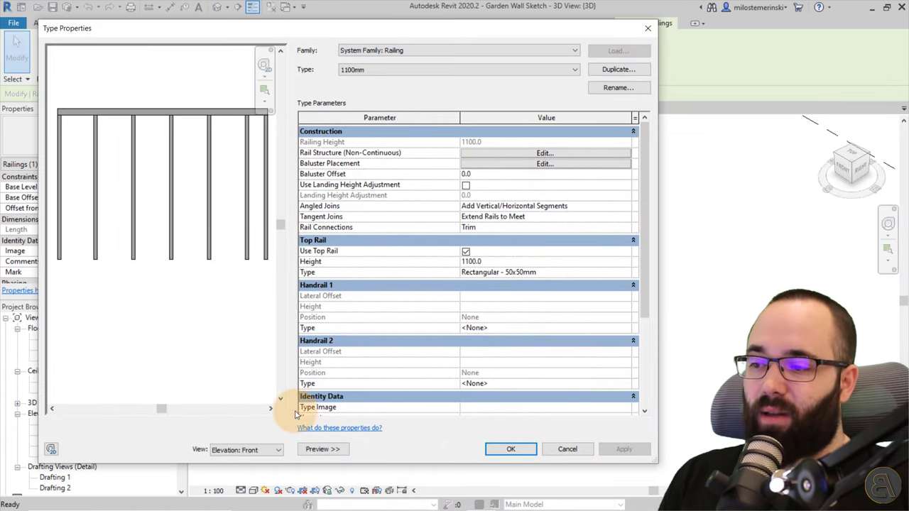
left_click(320, 448)
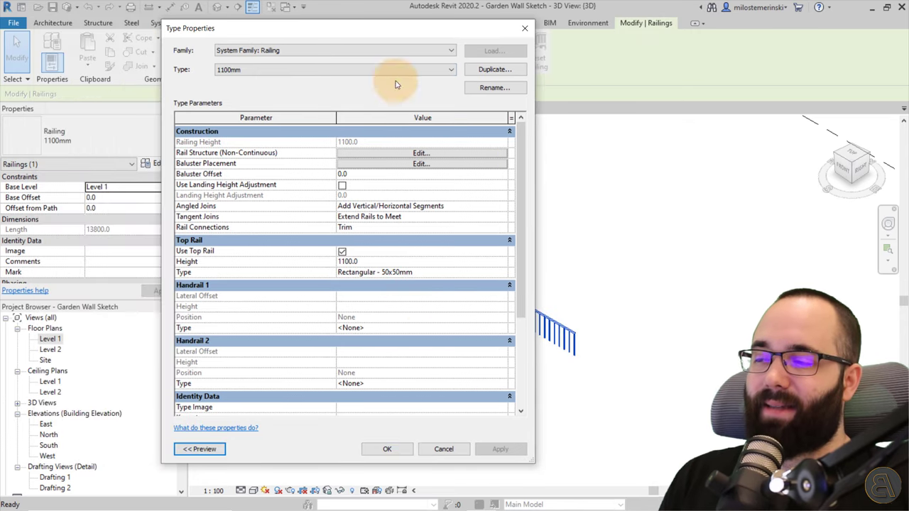
left_click_drag(341, 36, 371, 35)
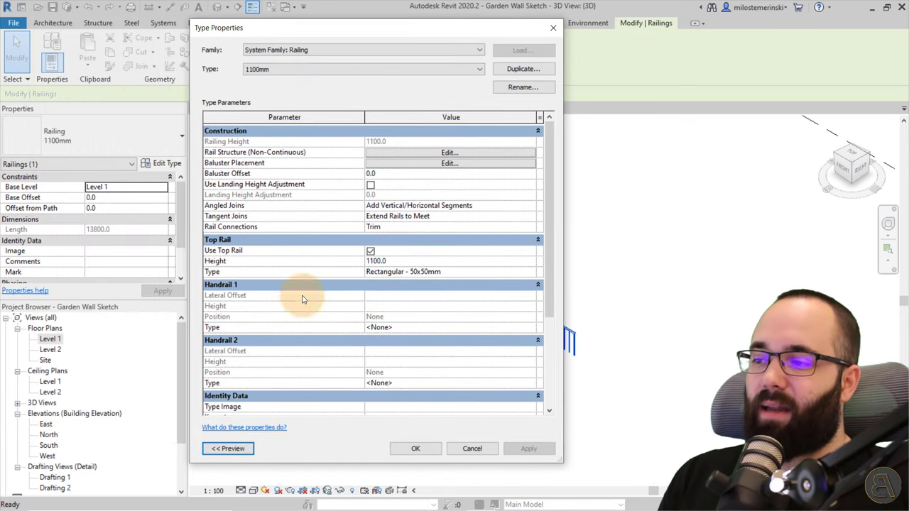
left_click(228, 449)
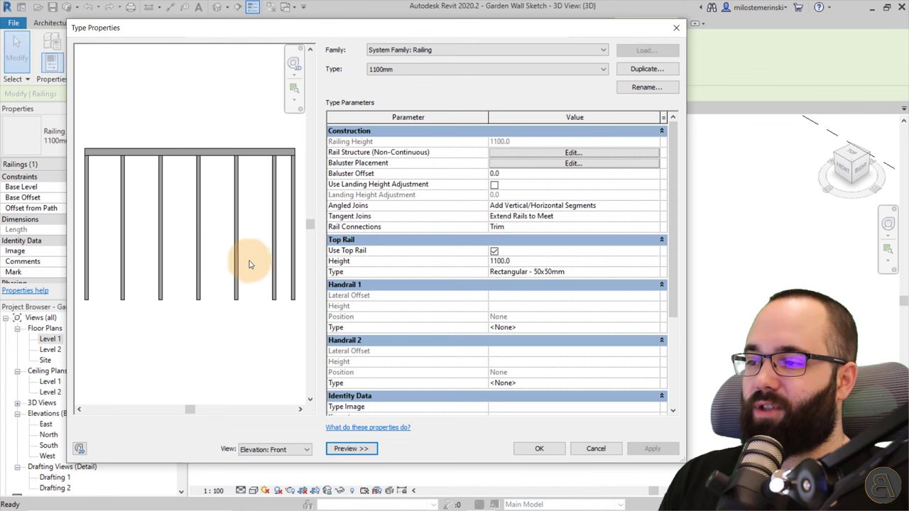
left_click(265, 449)
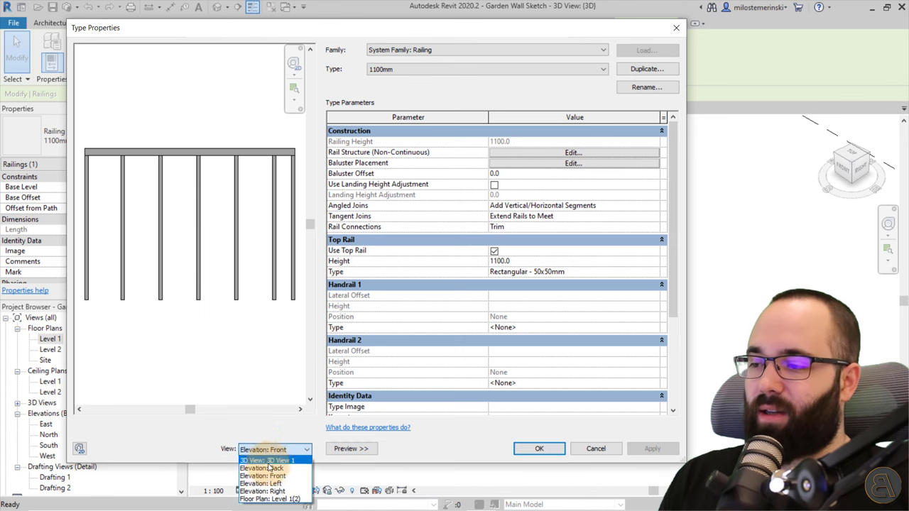
left_click(267, 461)
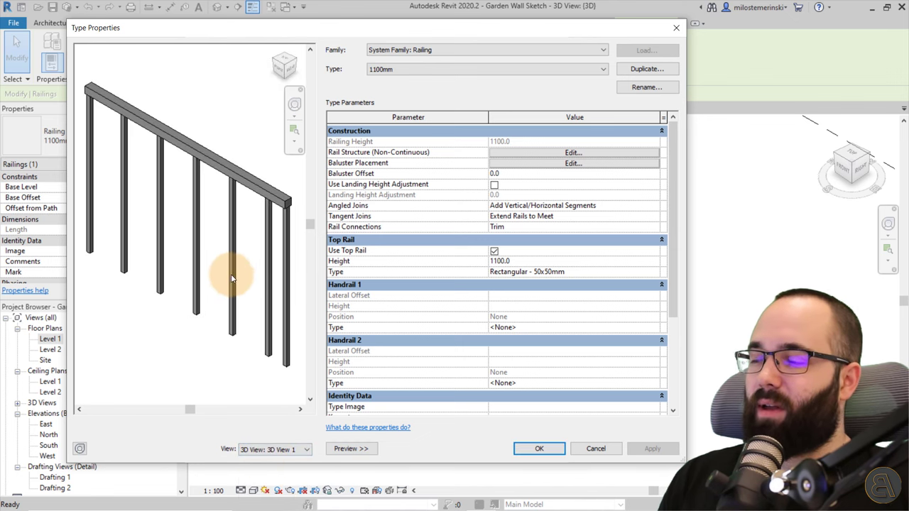
middle_click_drag(231, 279, 219, 260, "shift")
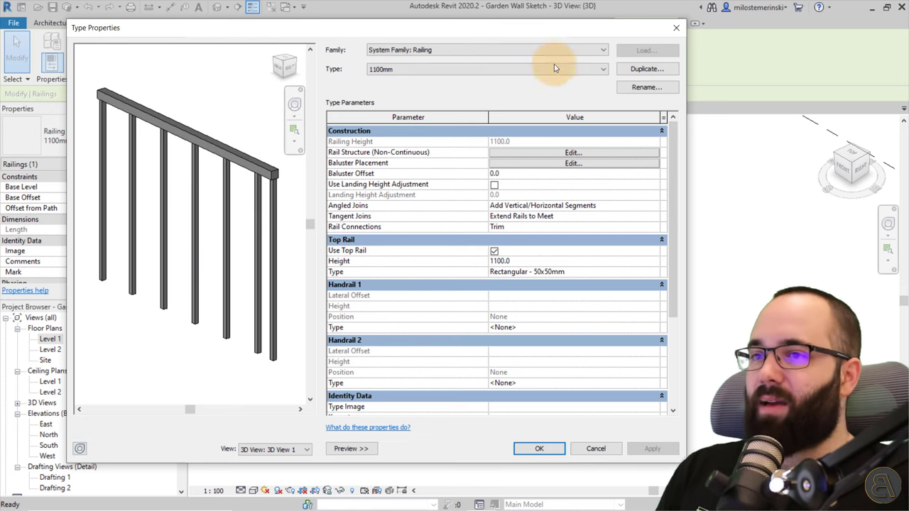
Duplicate the 1100mm railing type as a new type named 'Garden wall'
left_click(636, 69)
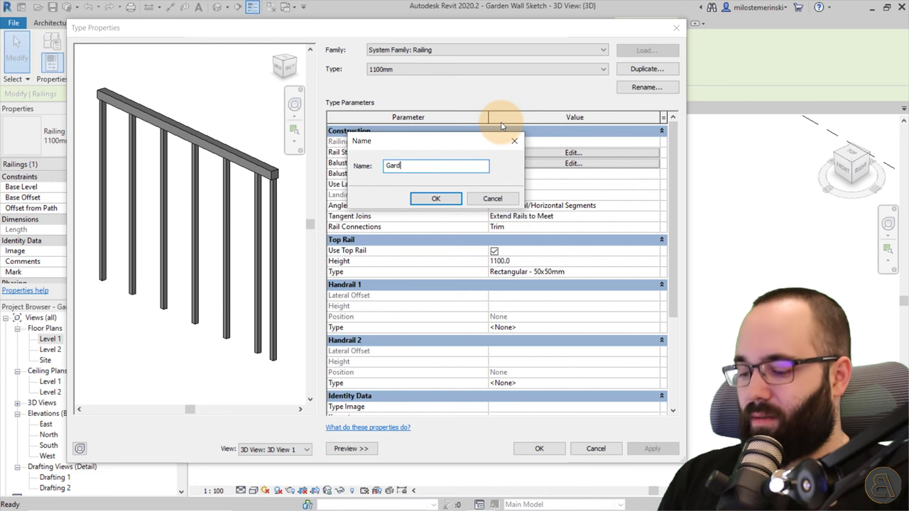
type("Garden wall")
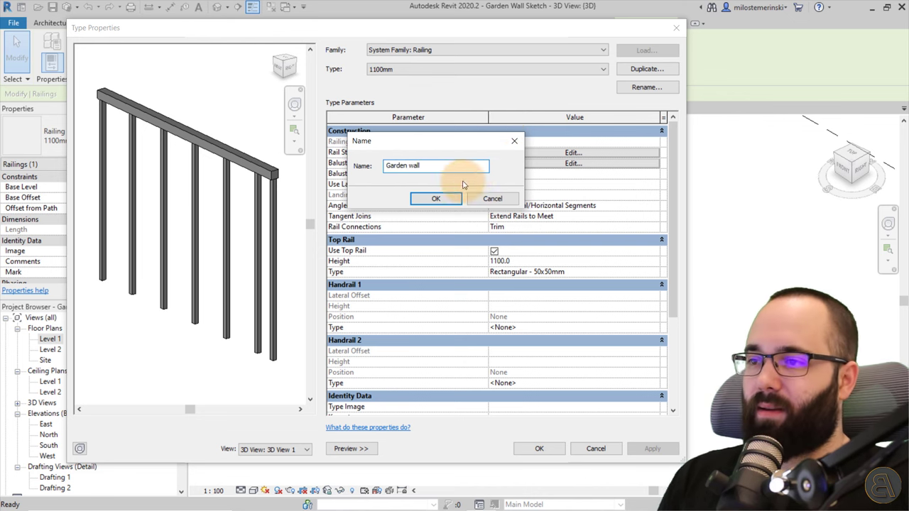
left_click(444, 198)
left_click(554, 453)
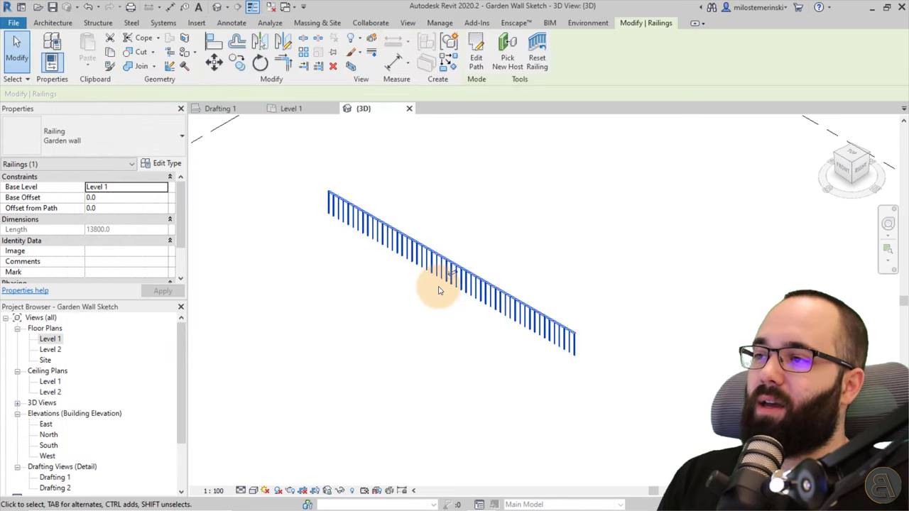
Turn off Use Top Rail for the Garden wall type and dismiss the Can't create Railings error
left_click(366, 267)
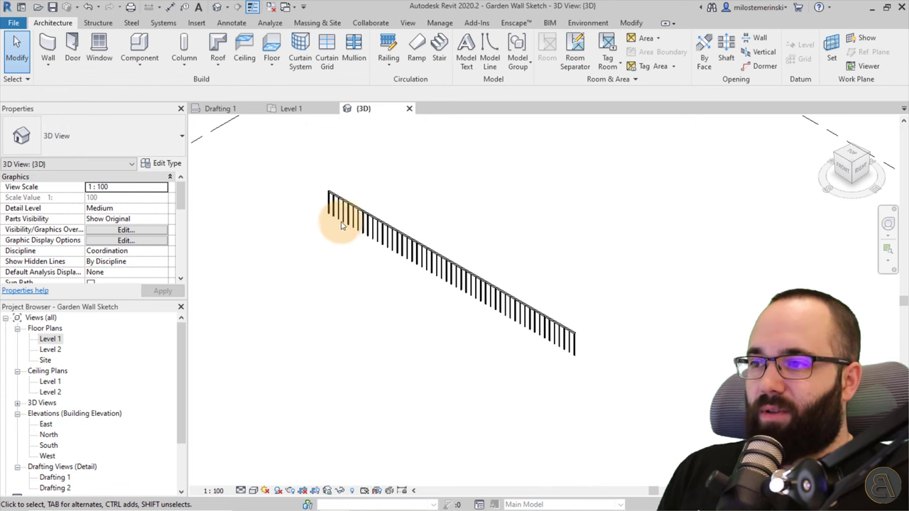
left_click(359, 208)
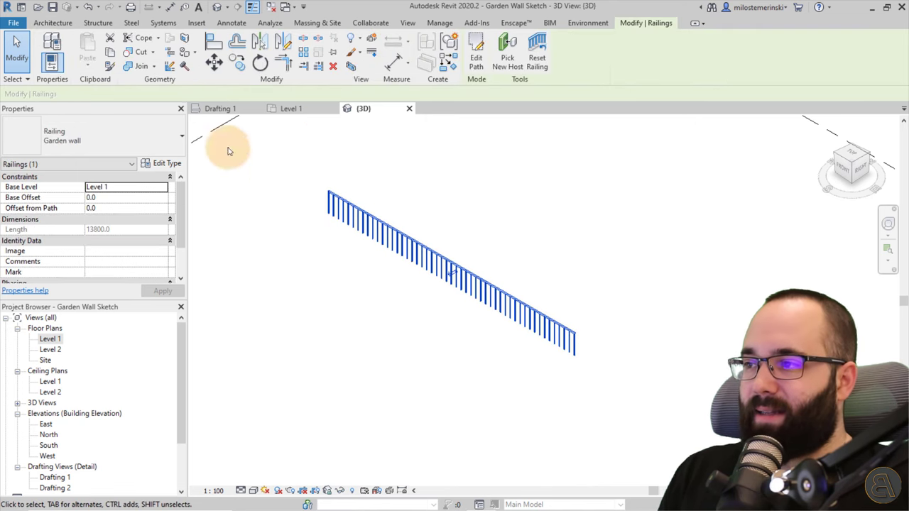
left_click(165, 164)
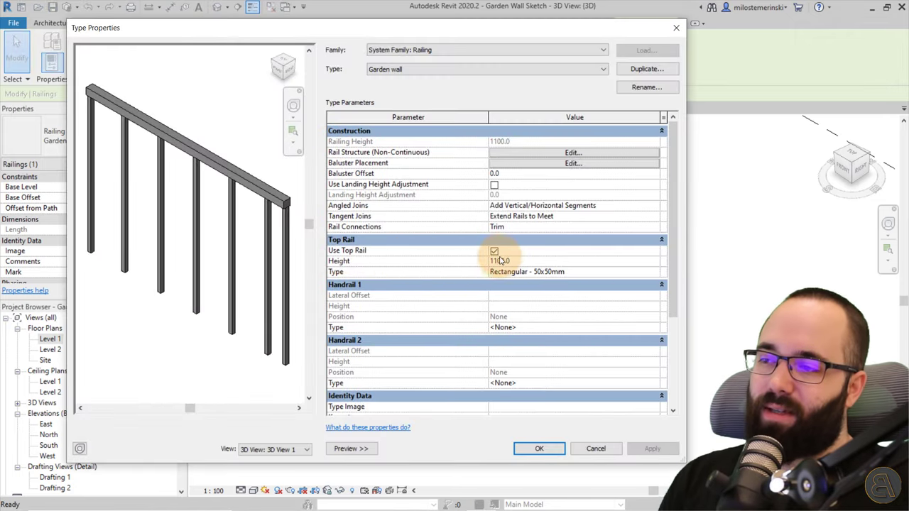
left_click(494, 253)
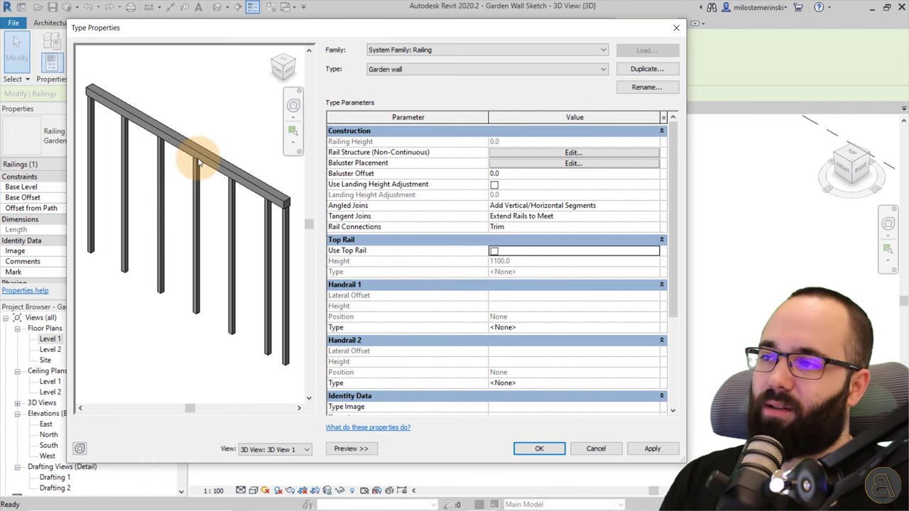
left_click(652, 448)
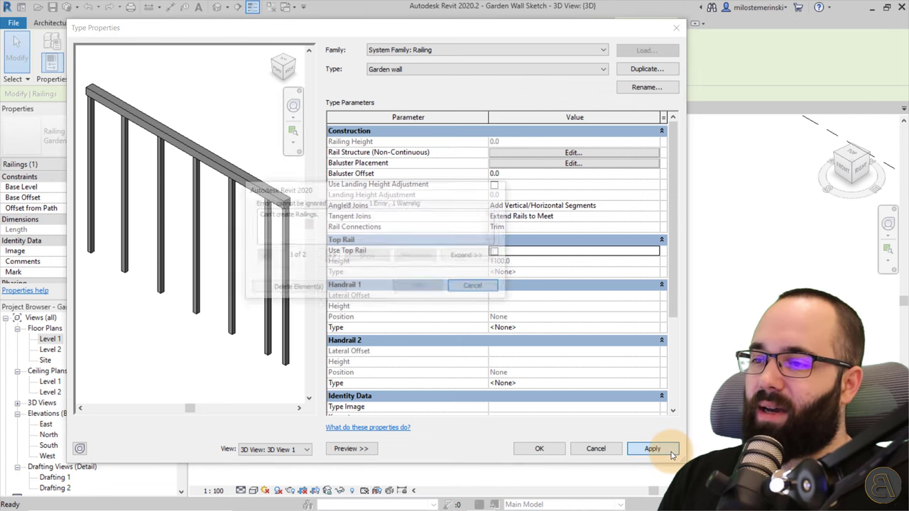
left_click(323, 289)
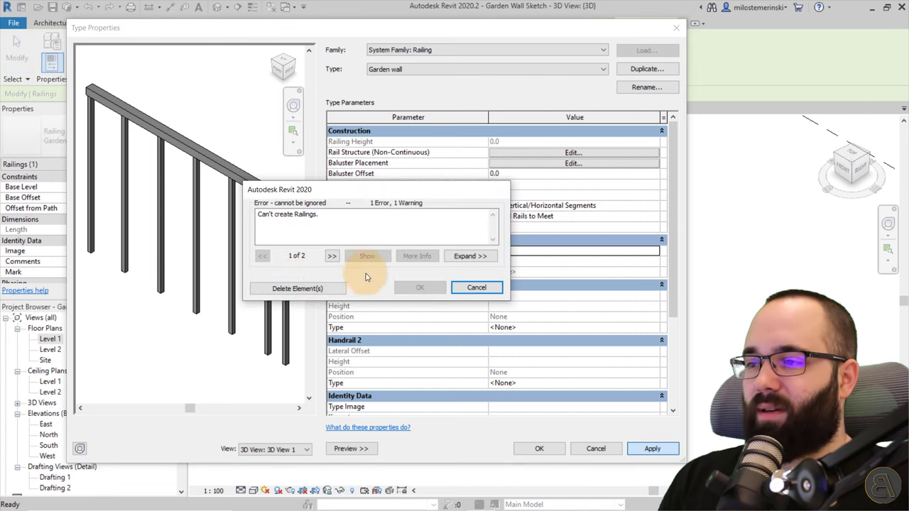
left_click(291, 287)
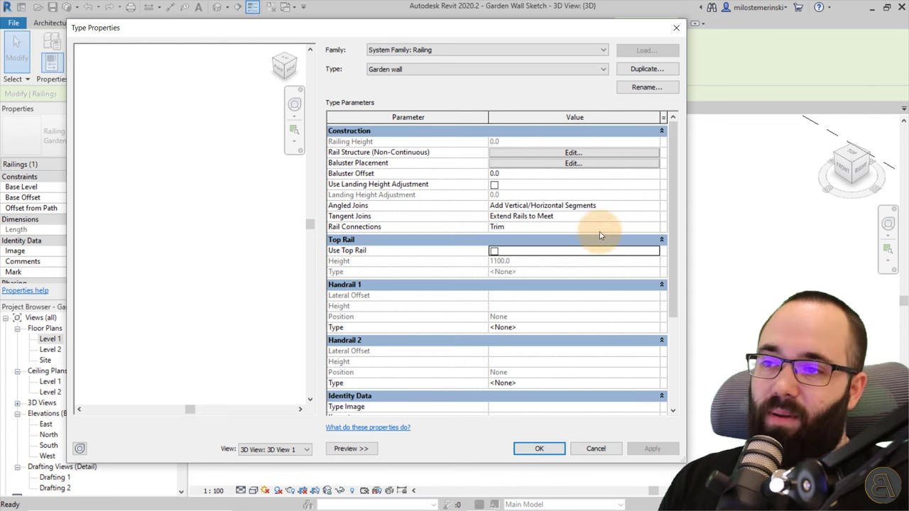
left_click(531, 167)
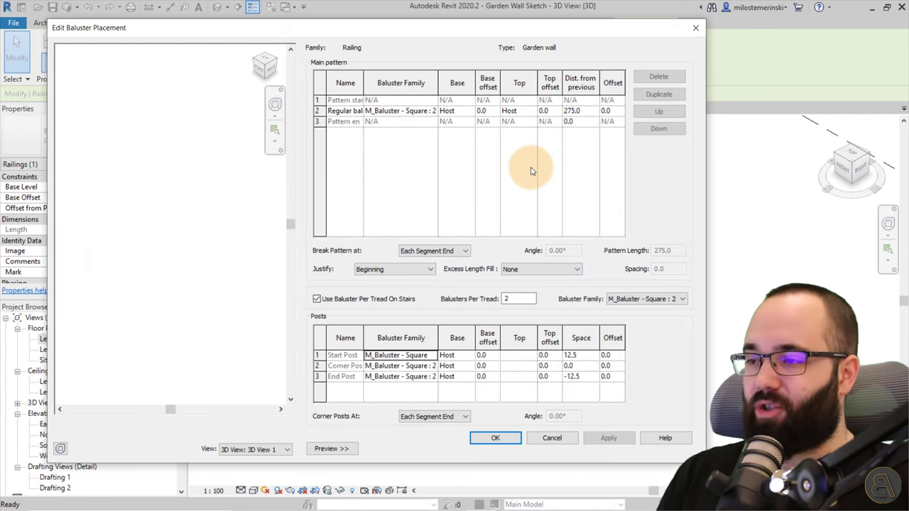
Set the regular baluster to Garden wall post with 1400.0 top offset and 1100.0 spacing
left_click(430, 113)
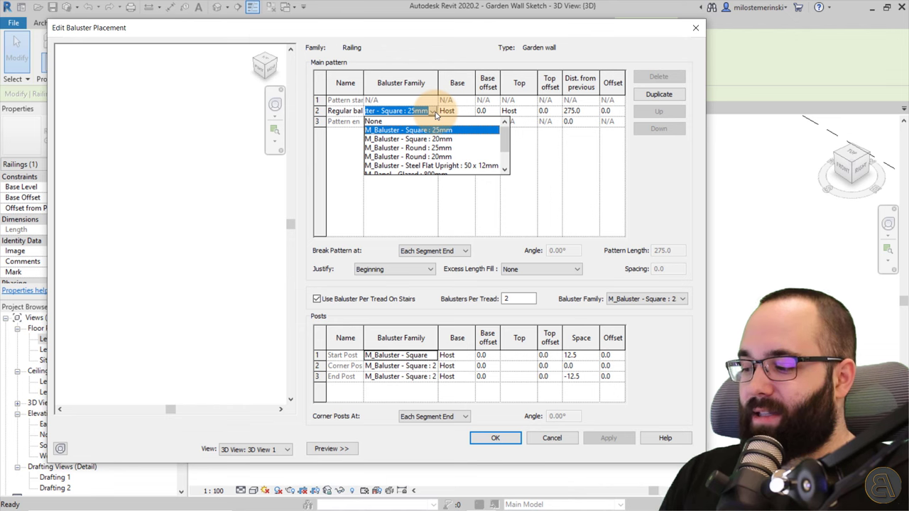
scroll(469, 153, "down", 1)
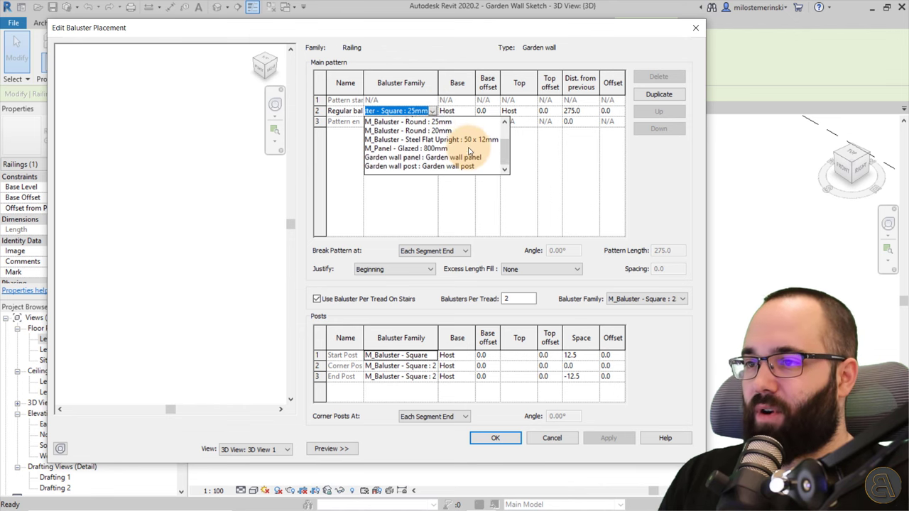
left_click(434, 156)
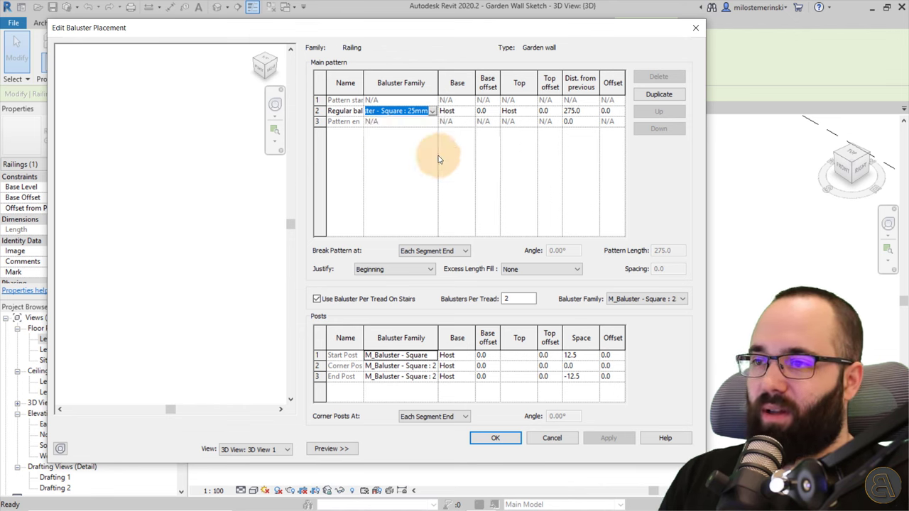
left_click(432, 111)
scroll(452, 165, "down", 1)
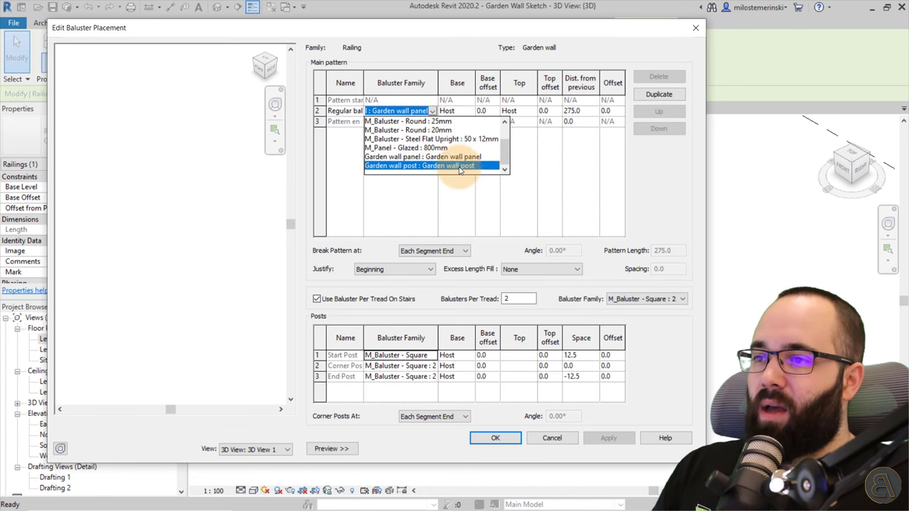
left_click(460, 166)
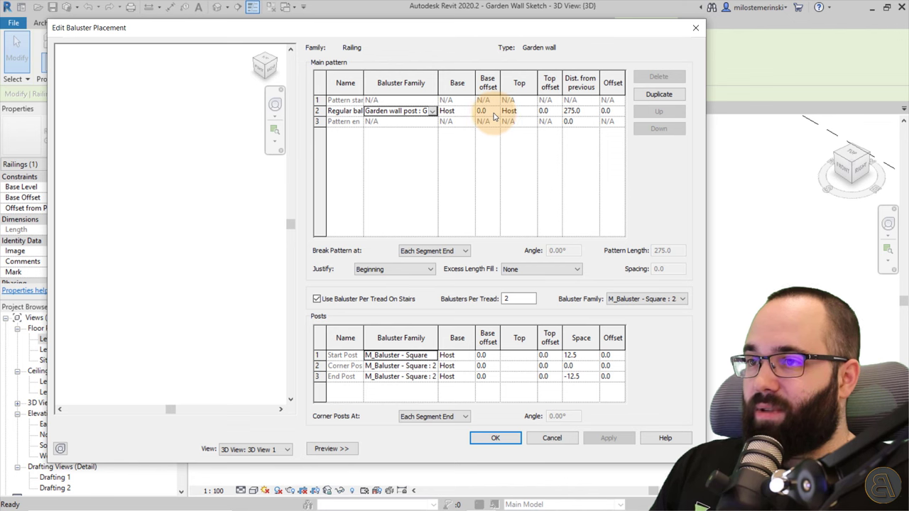
left_click(553, 112)
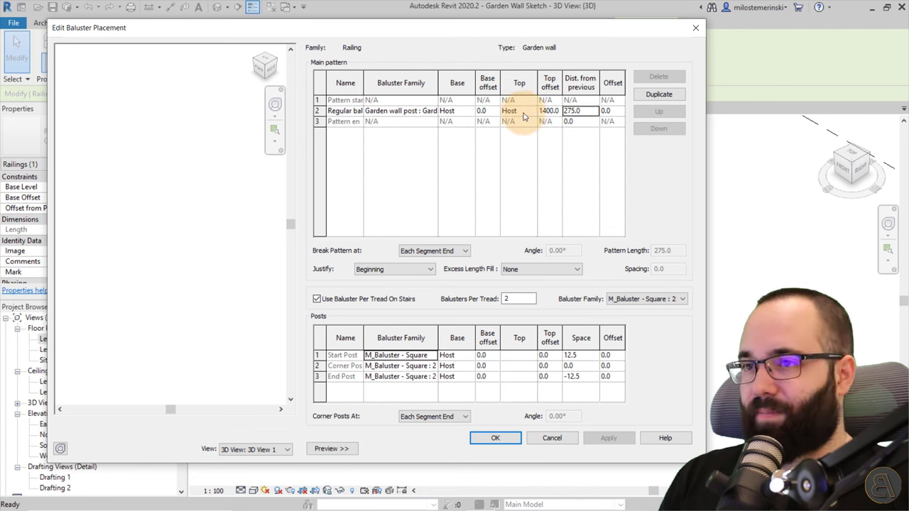
left_click(574, 112)
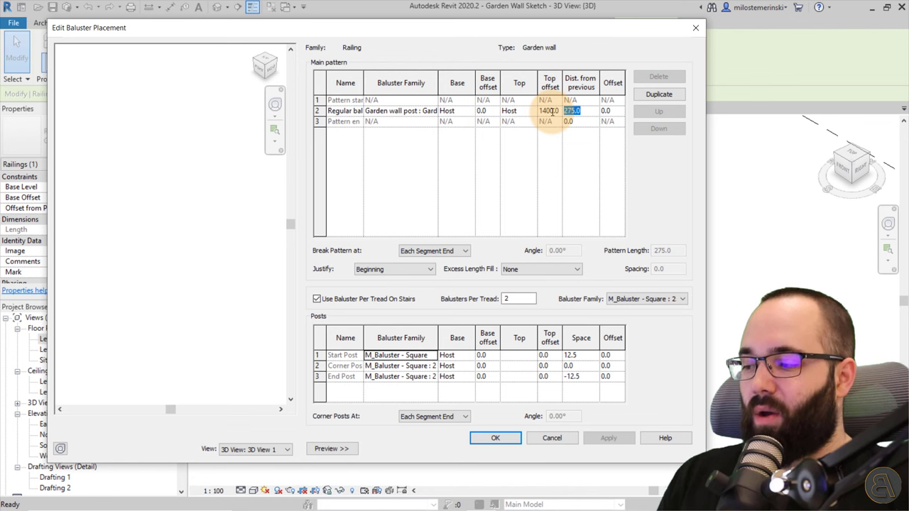
left_click(588, 115)
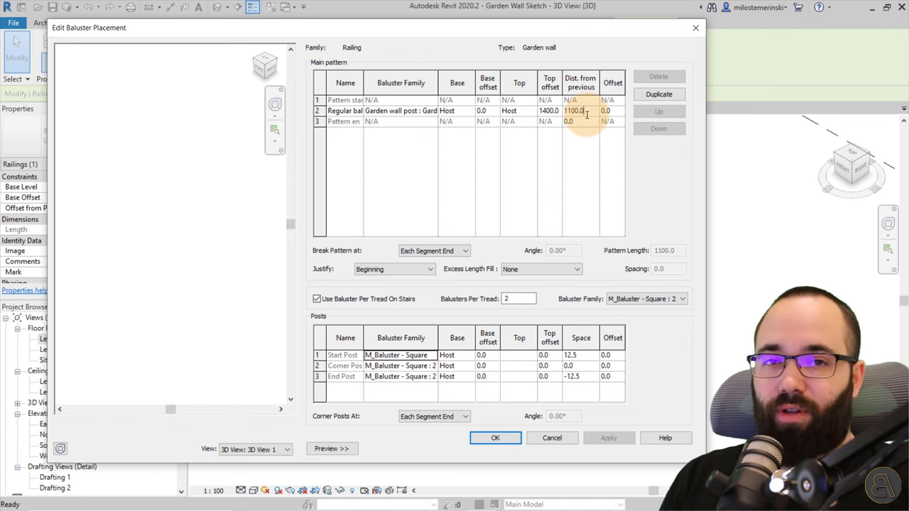
left_click(329, 116)
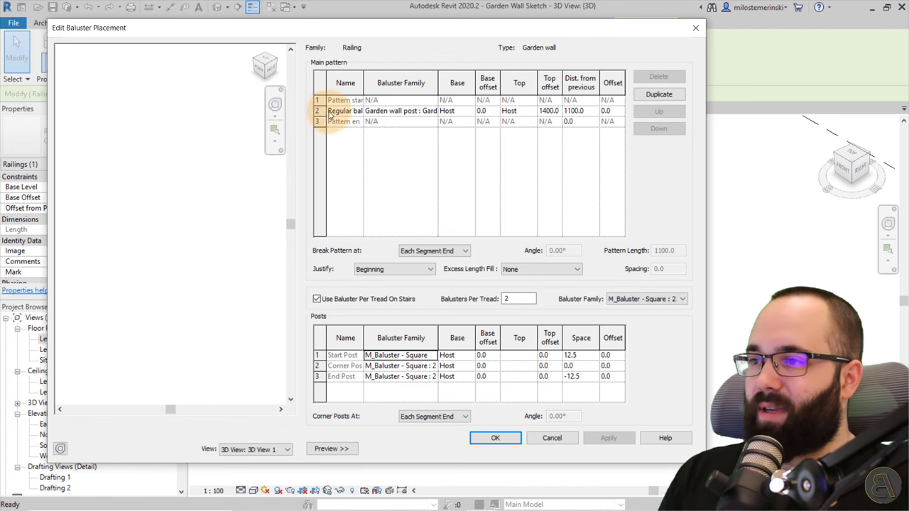
Add a second pattern row whose baluster family is Garden wall panel
left_click(321, 112)
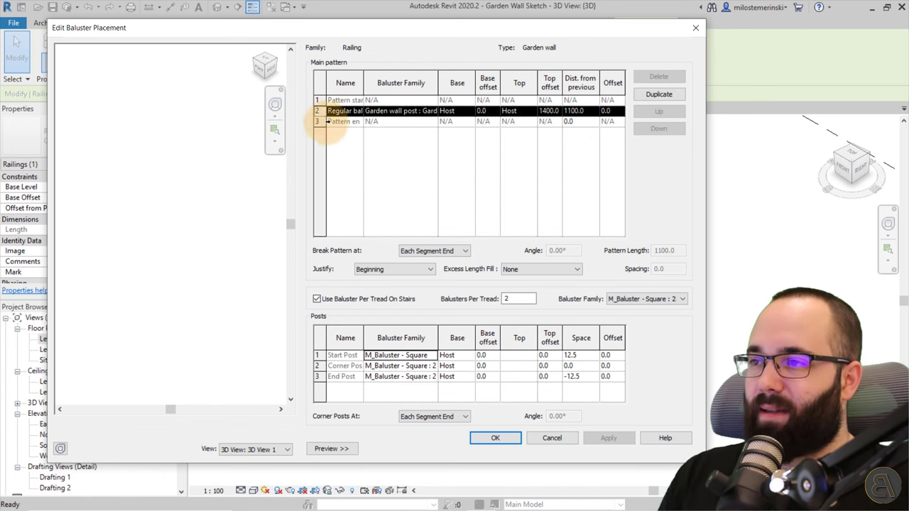
left_click(659, 93)
left_click(417, 112)
left_click(432, 115)
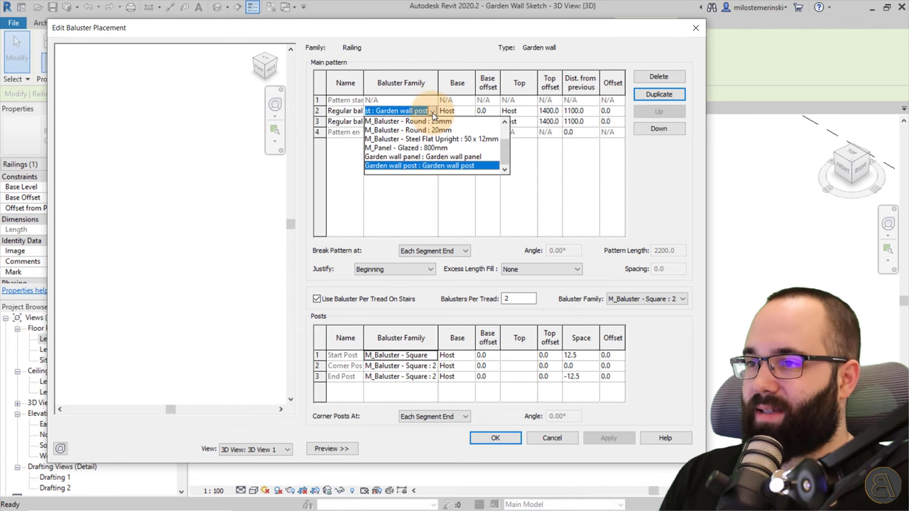
left_click(423, 156)
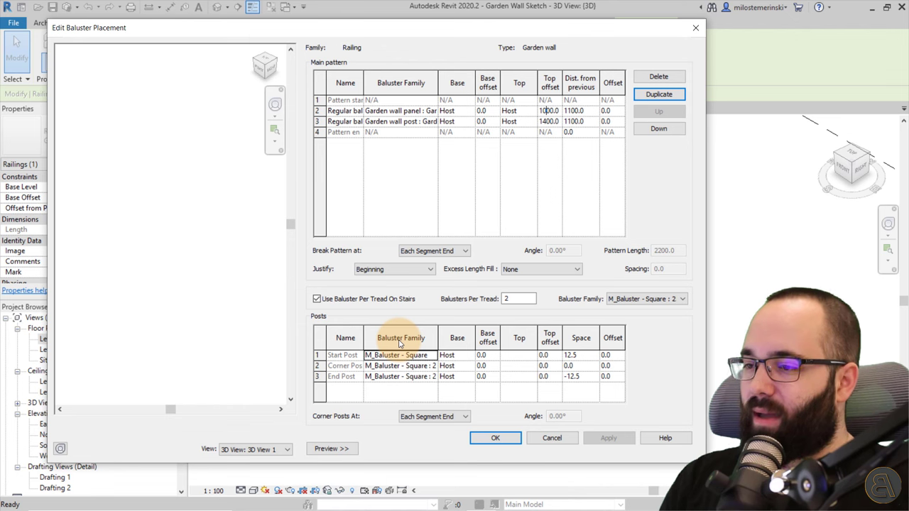
Remove the end post and set both start and corner posts to Garden wall post
left_click(419, 376)
left_click(433, 376)
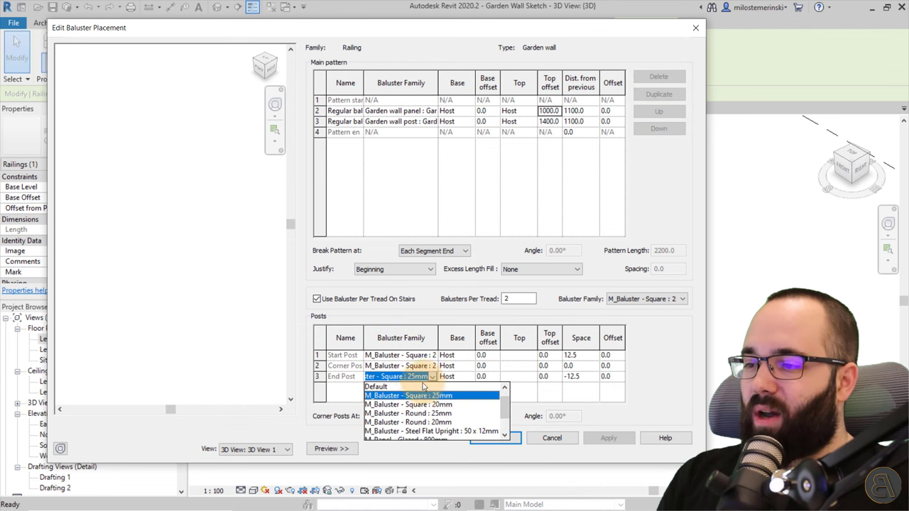
scroll(380, 394, "up", 1)
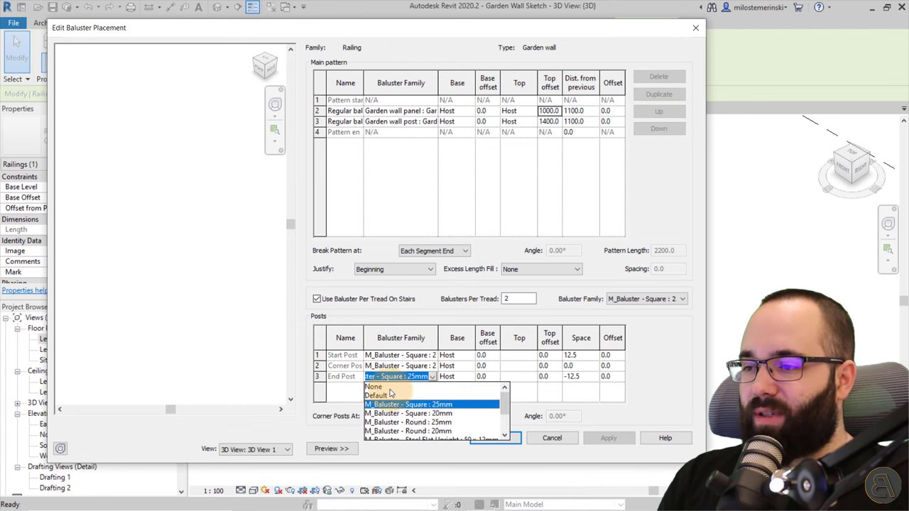
left_click(377, 388)
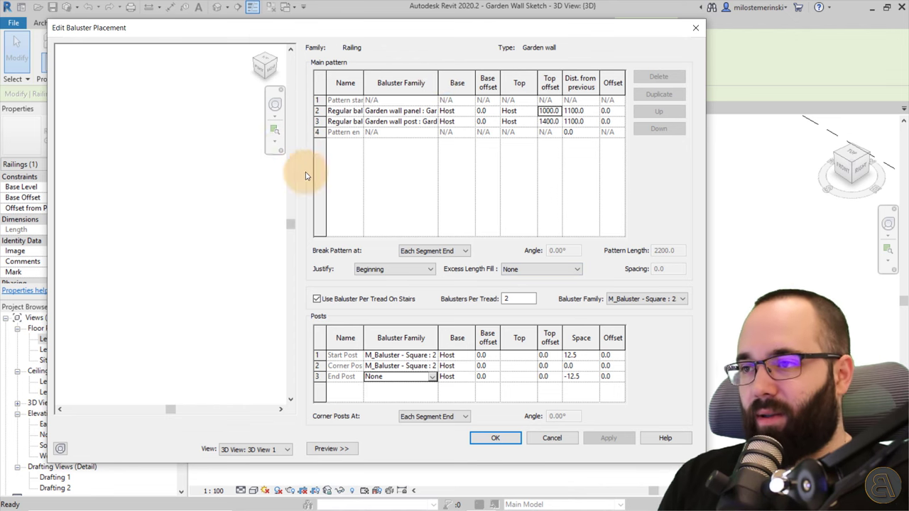
left_click(431, 355)
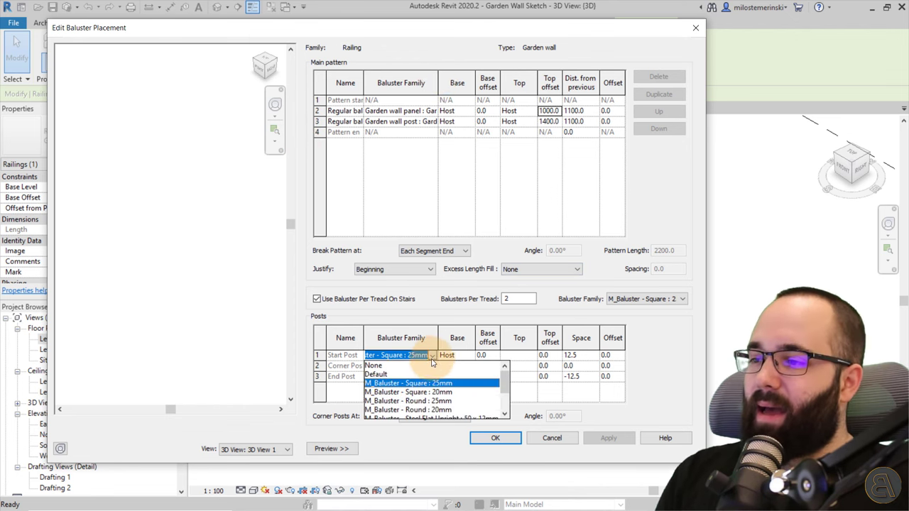
scroll(428, 393, "down", 1)
scroll(428, 393, "down", 1)
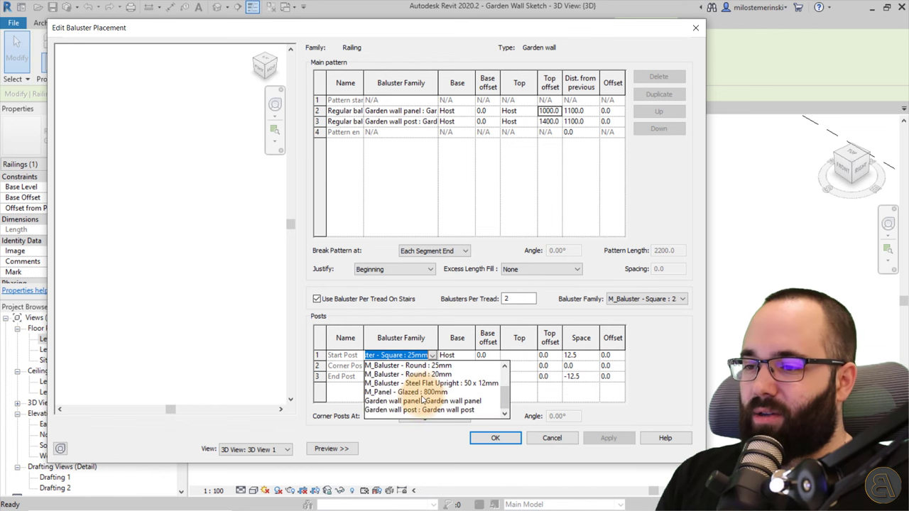
left_click(420, 401)
left_click(431, 355)
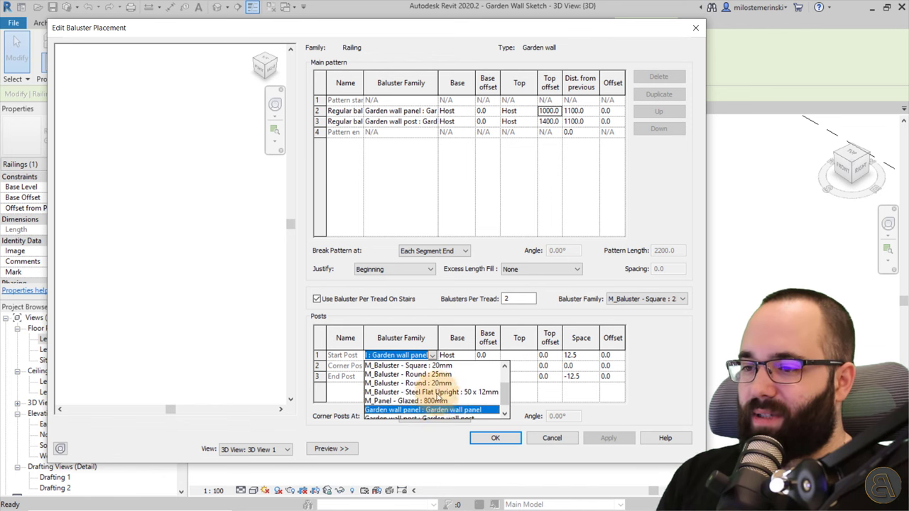
left_click(427, 414)
left_click(431, 366)
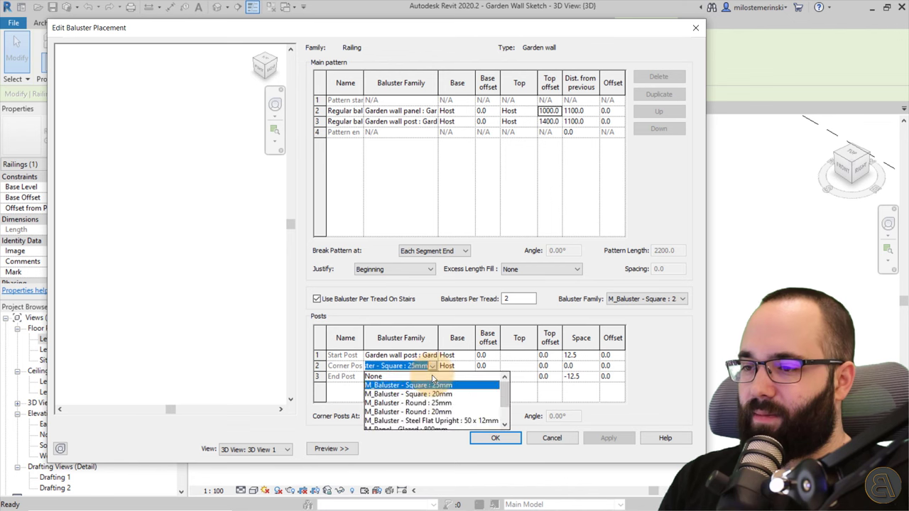
scroll(429, 397, "down", 2)
left_click(427, 423)
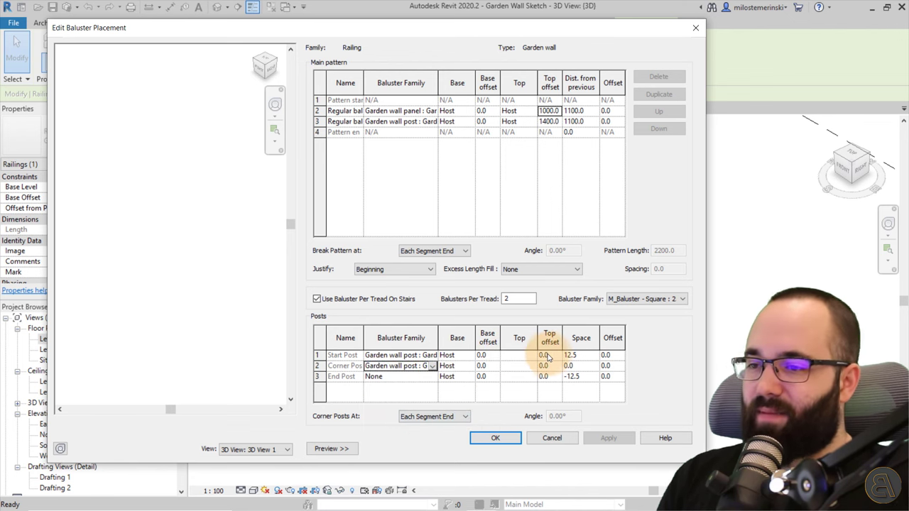
Give the start post a 1400 top offset, start space 200 and end space -200
left_click_drag(551, 356, 533, 359)
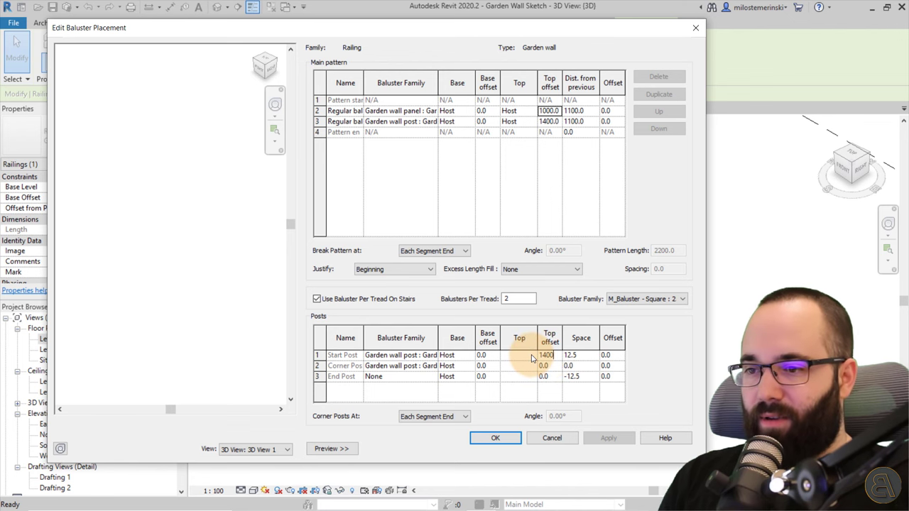
type("1400")
left_click(558, 366)
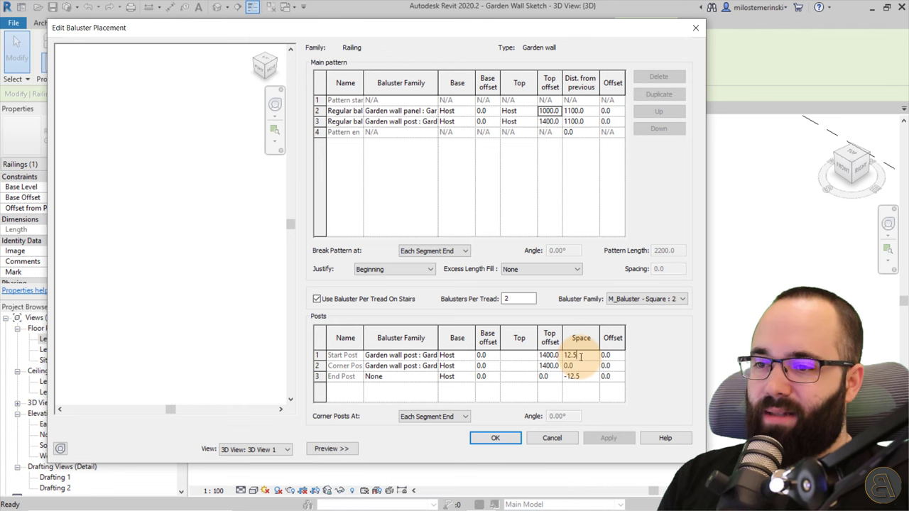
left_click_drag(581, 357, 518, 359)
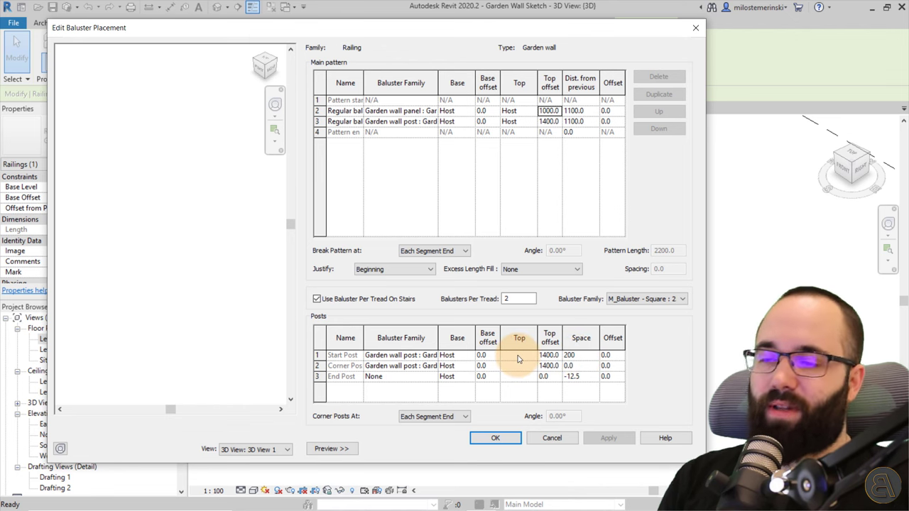
type("200")
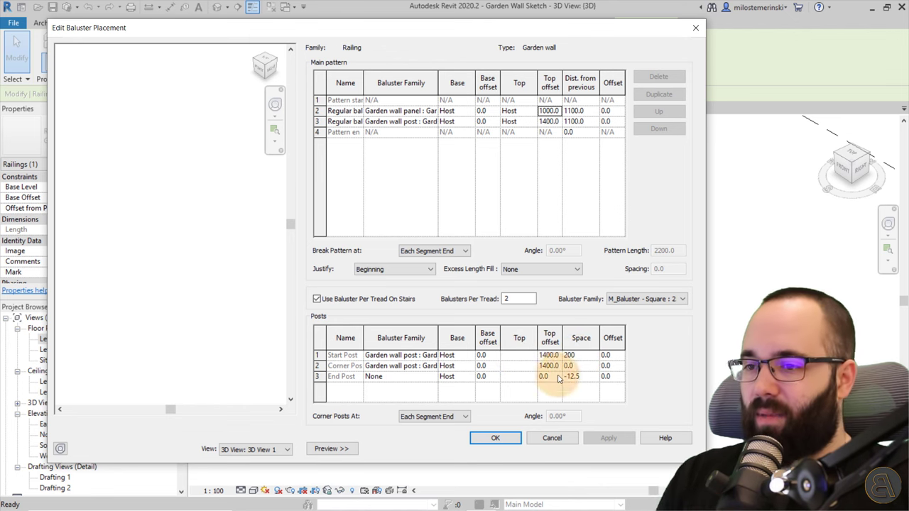
left_click(588, 379)
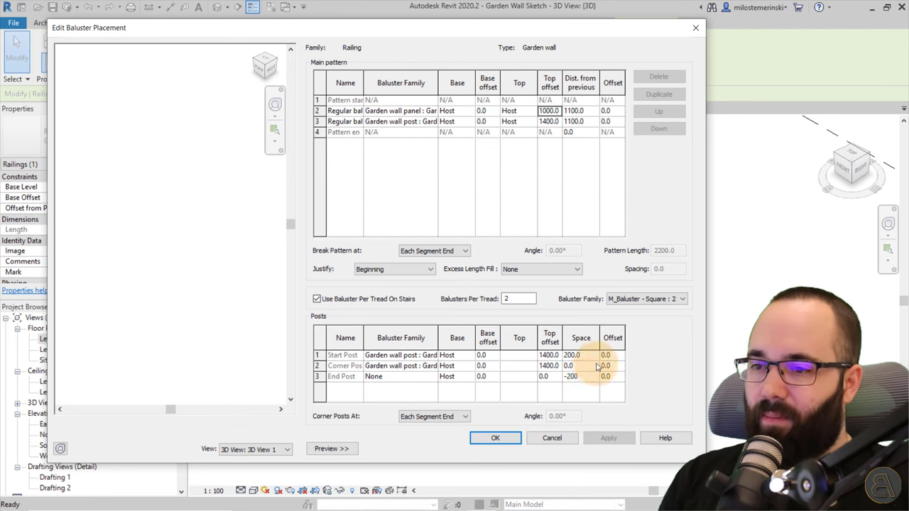
left_click(519, 361)
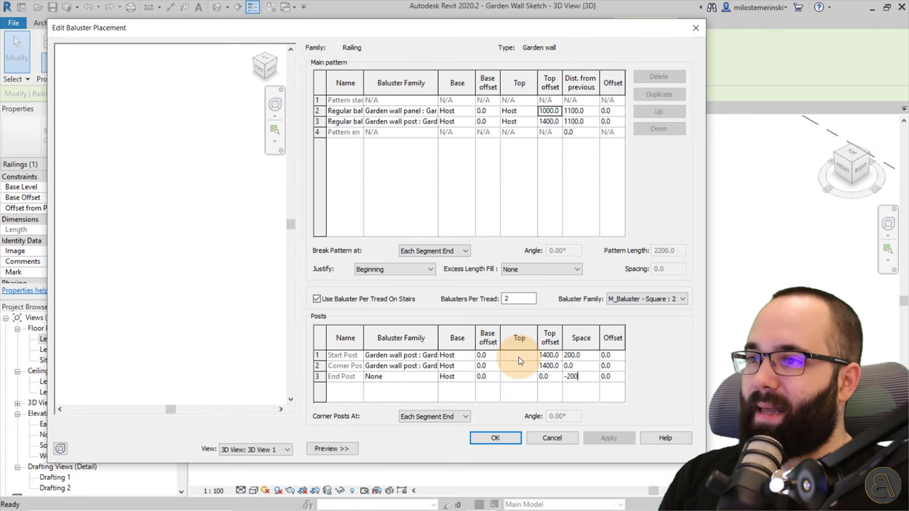
left_click(496, 438)
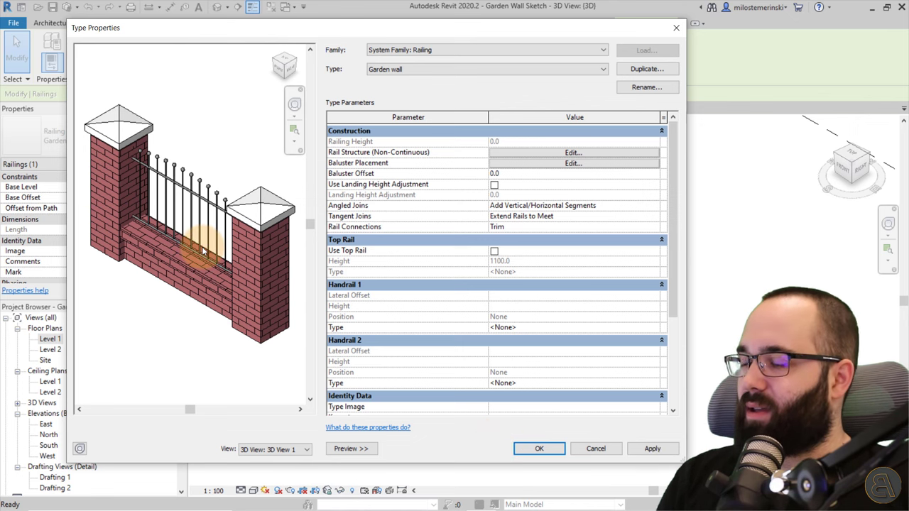
Change the Garden wall panel row's top offset to 1100, then accept Type Properties
middle_click_drag(203, 250, 244, 239, "shift")
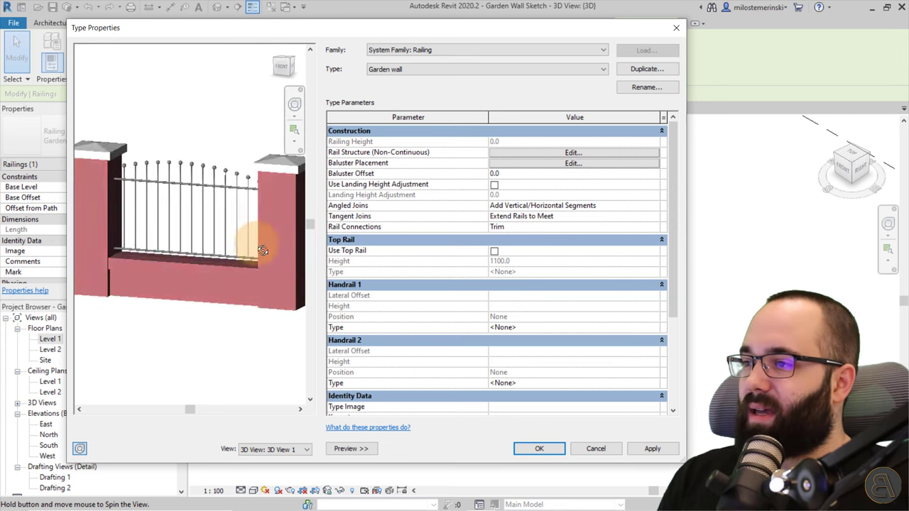
left_click(573, 163)
left_click(573, 121)
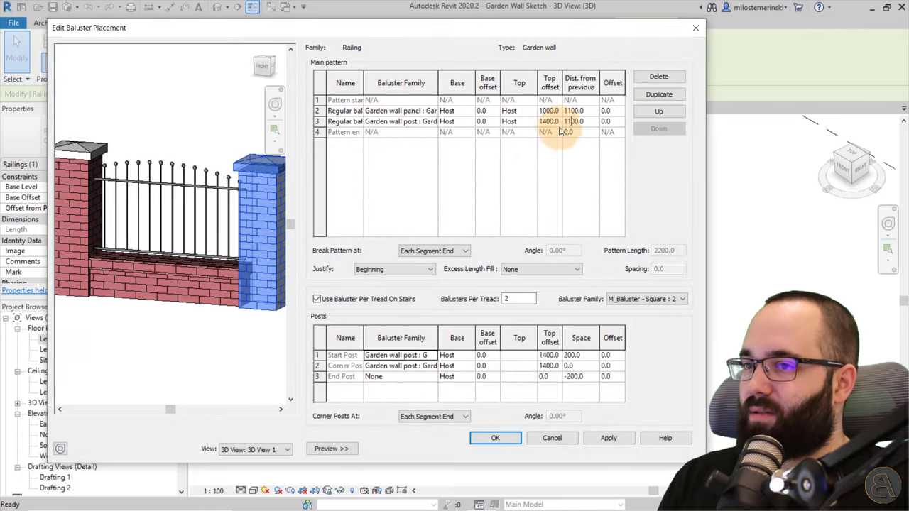
left_click(548, 112)
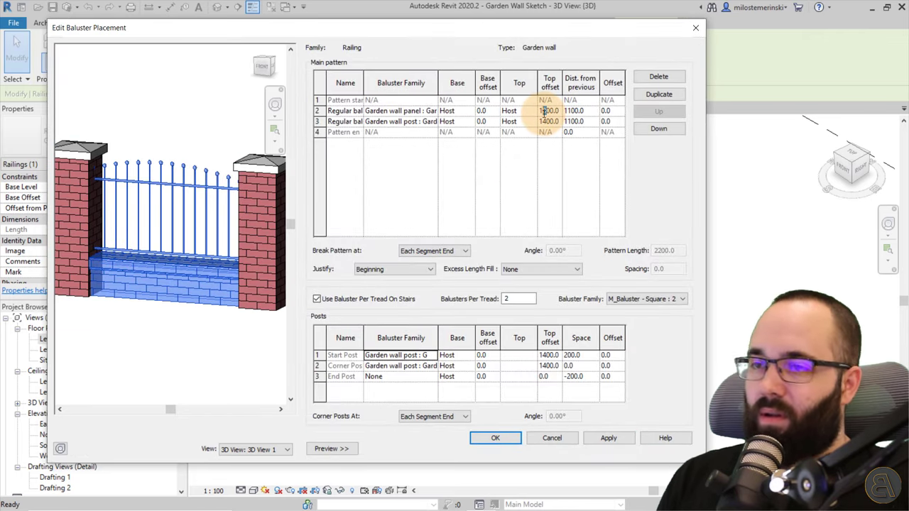
left_click(545, 112)
type("1100")
left_click(608, 439)
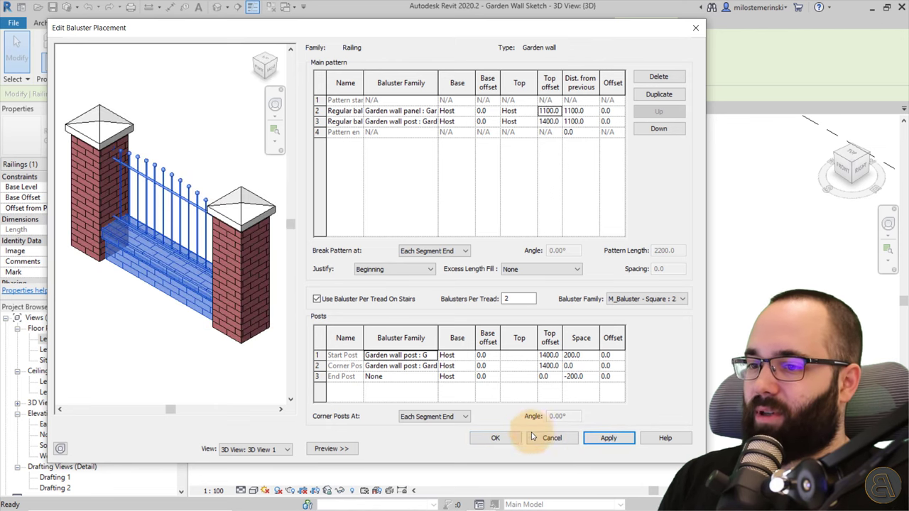
left_click(495, 439)
middle_click_drag(196, 310, 203, 291, "shift")
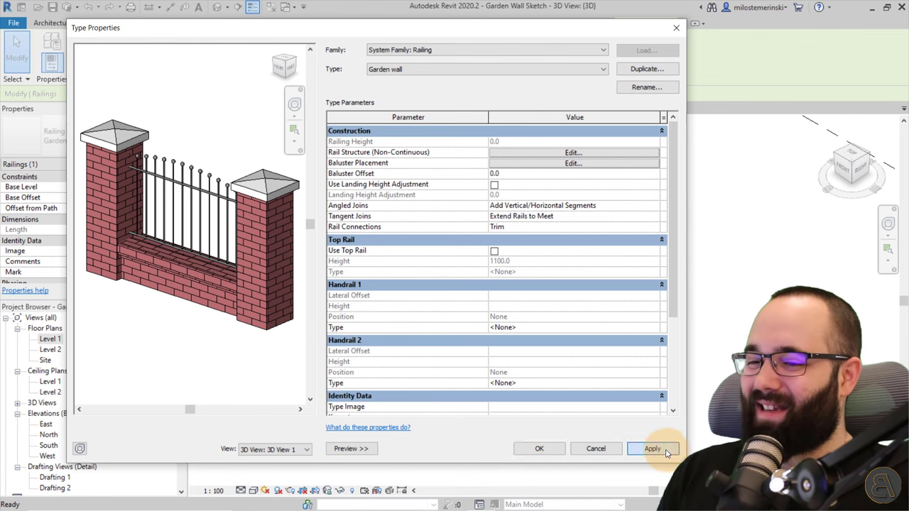
left_click(539, 449)
left_click(443, 247)
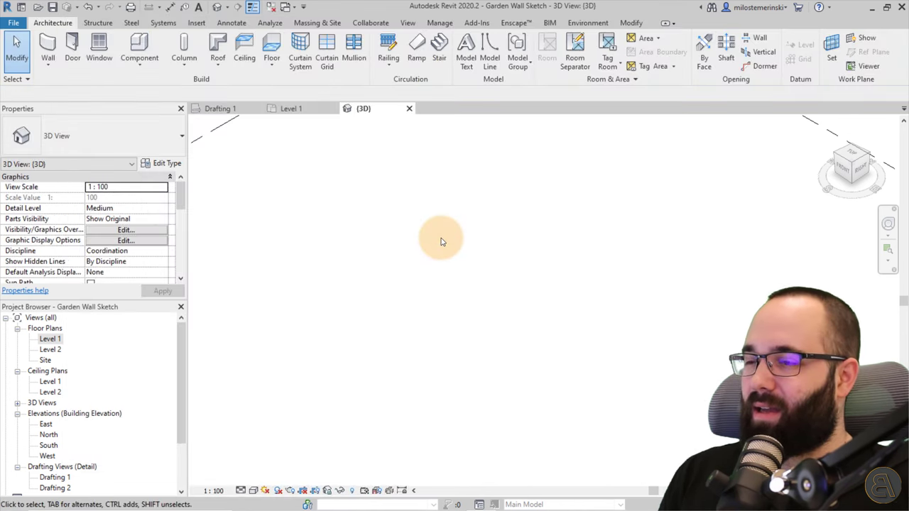
Sketch a straight two-point railing path and set its type to Garden wall
left_click(386, 43)
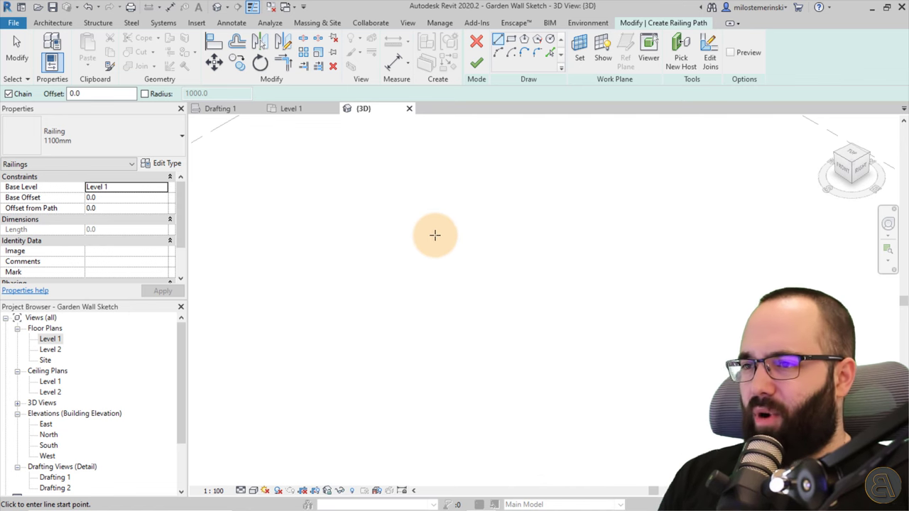
left_click(385, 215)
left_click(552, 315)
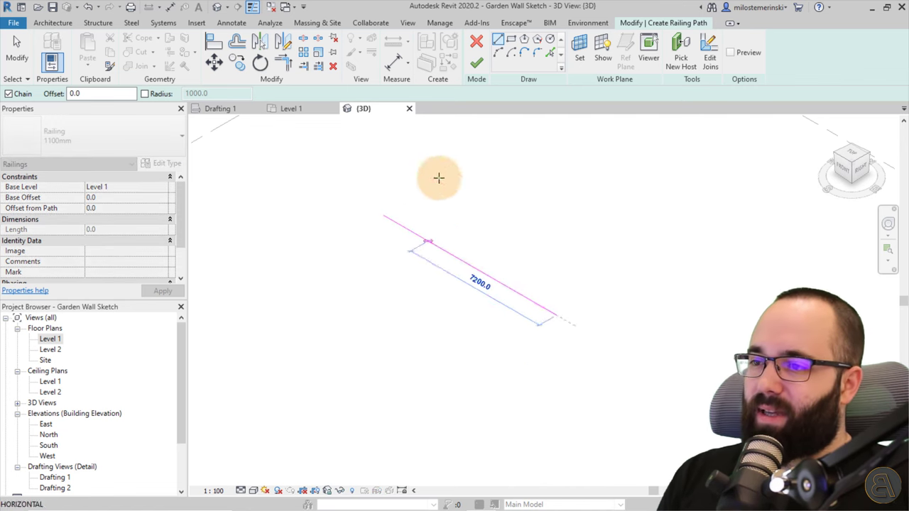
left_click(483, 66)
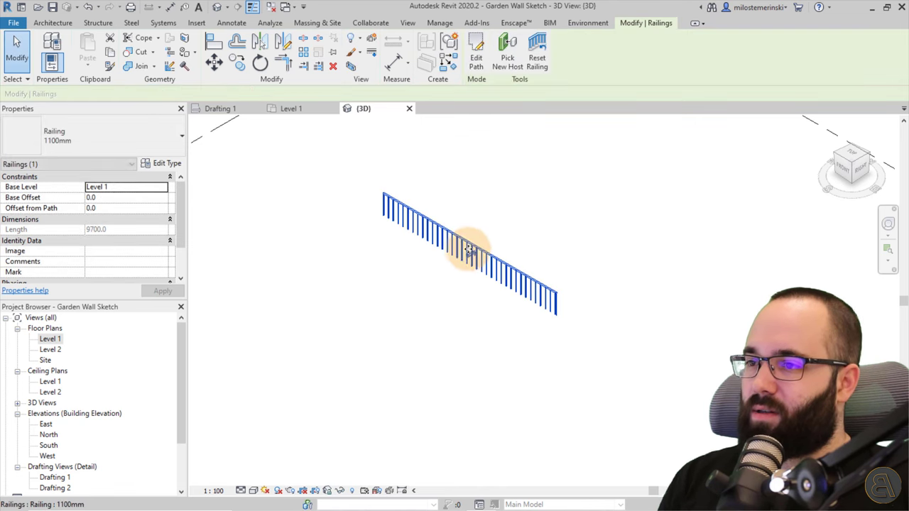
left_click(118, 140)
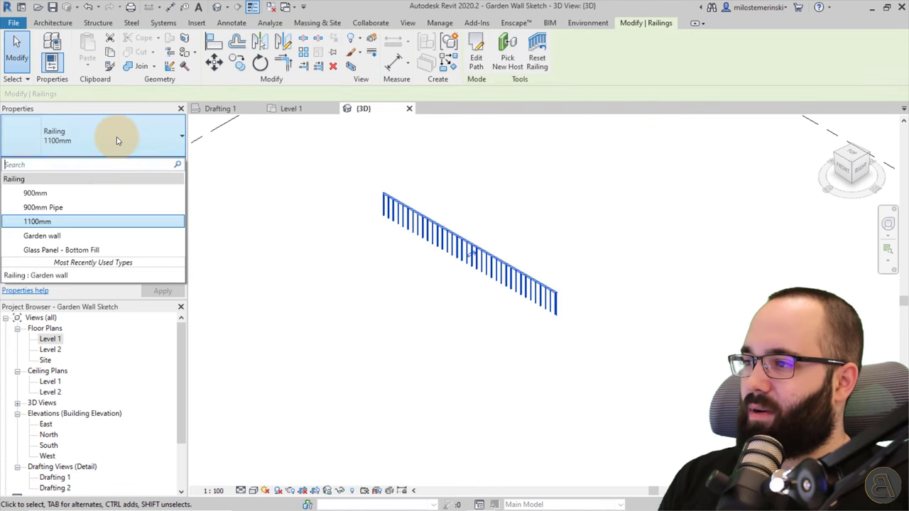
left_click(62, 236)
Orbit and zoom around the new garden wall, then bring up Graphic Display Options
left_click(441, 285)
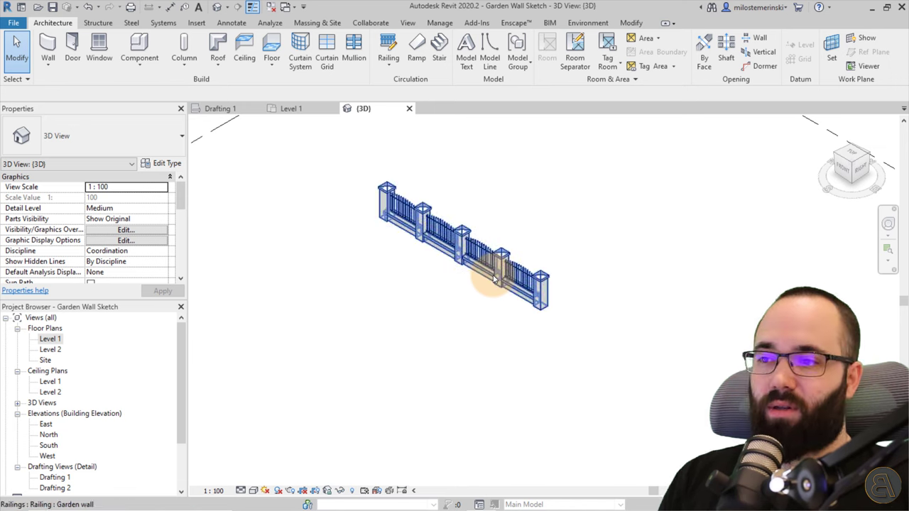
middle_click_drag(389, 296, 553, 370, "shift")
scroll(518, 335, "up", 6)
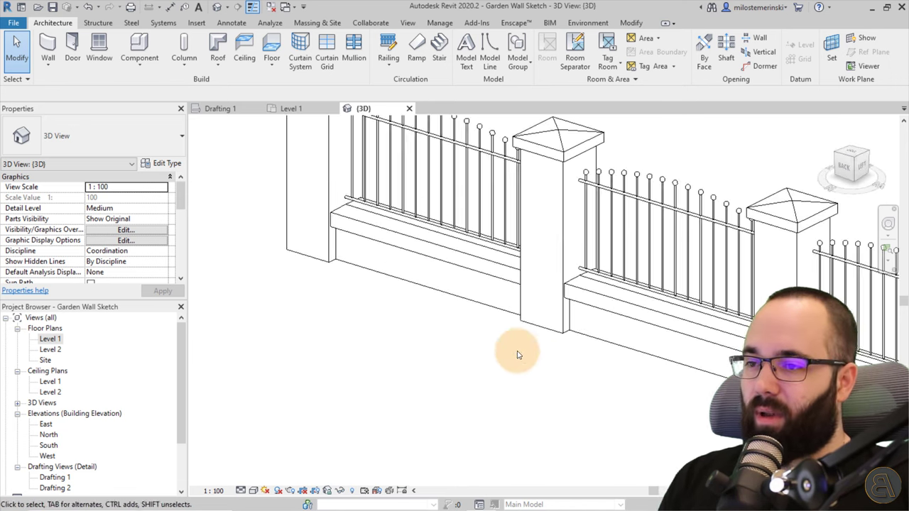
scroll(489, 331, "down", 2)
scroll(489, 331, "down", 2)
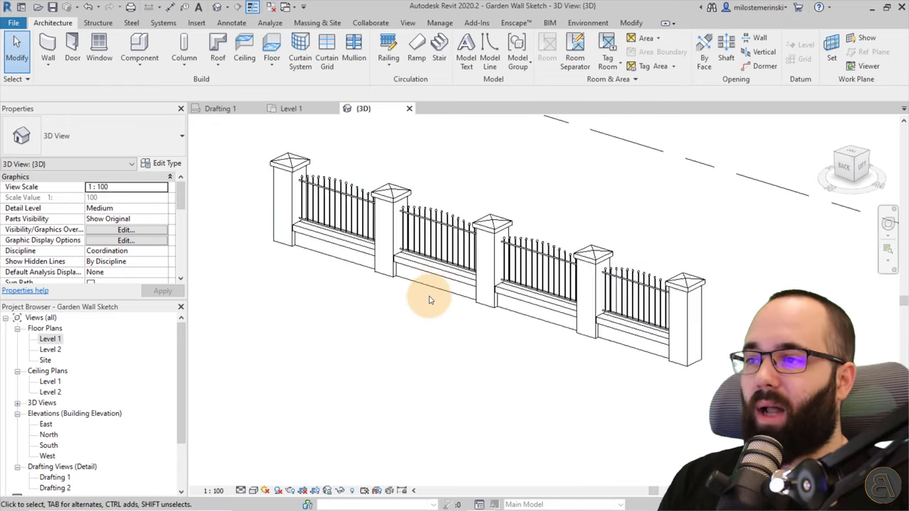
left_click(408, 272)
middle_click_drag(384, 318, 355, 314, "shift")
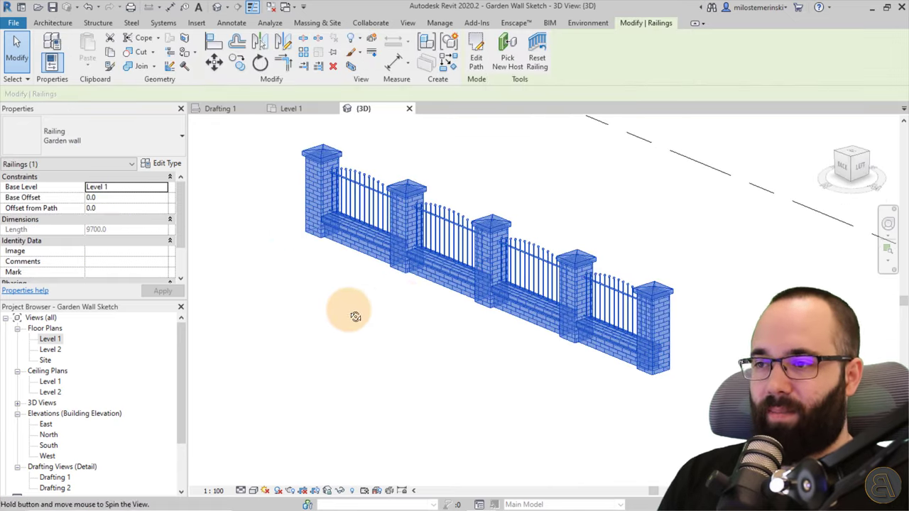
key("Escape")
scroll(490, 306, "up", 4)
scroll(490, 307, "down", 5)
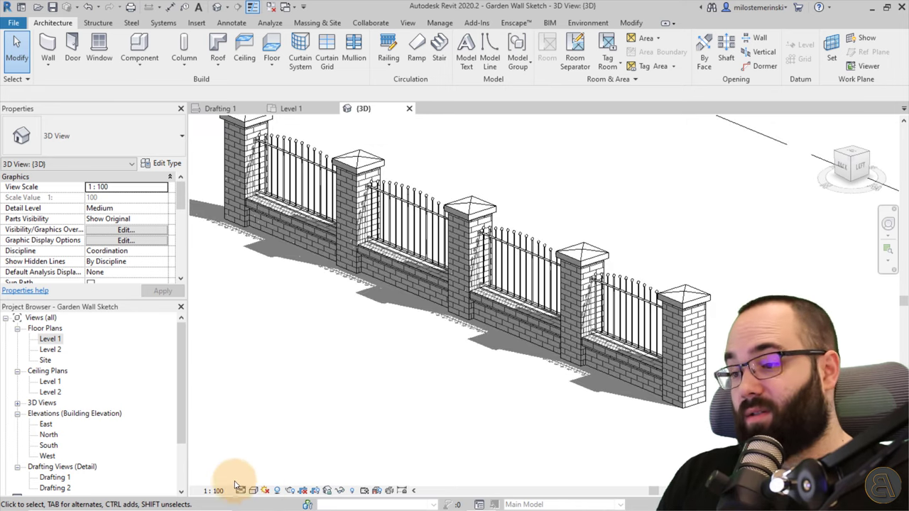
left_click(253, 491)
left_click(291, 402)
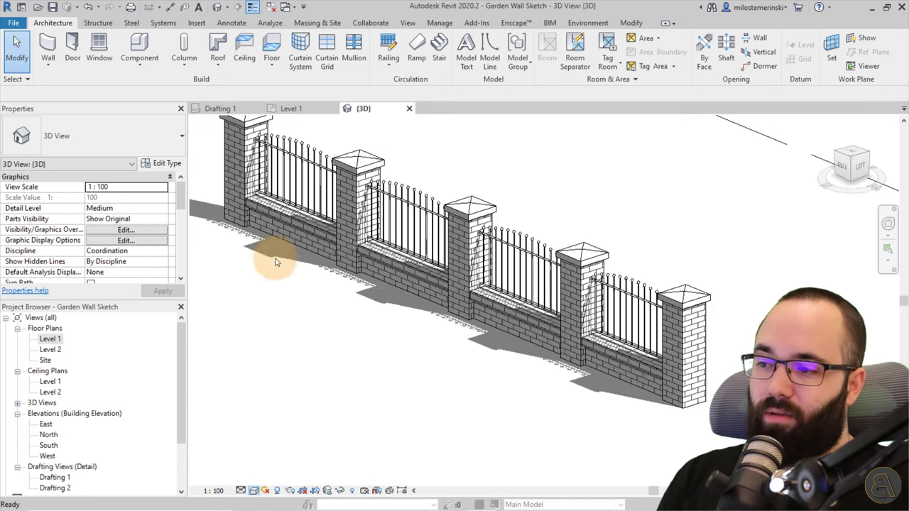
Enable Show Ambient Shadows for the 3D view and orbit to a near-front angle
left_click(59, 177)
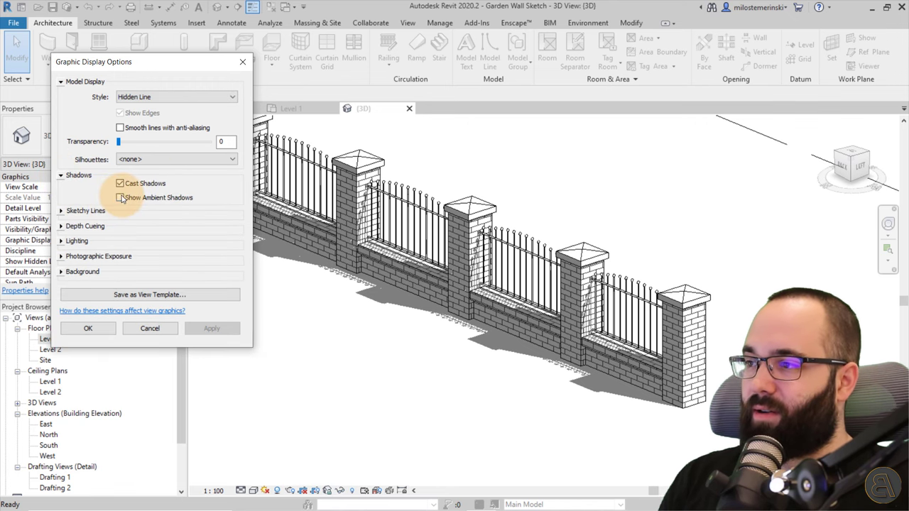
left_click(212, 329)
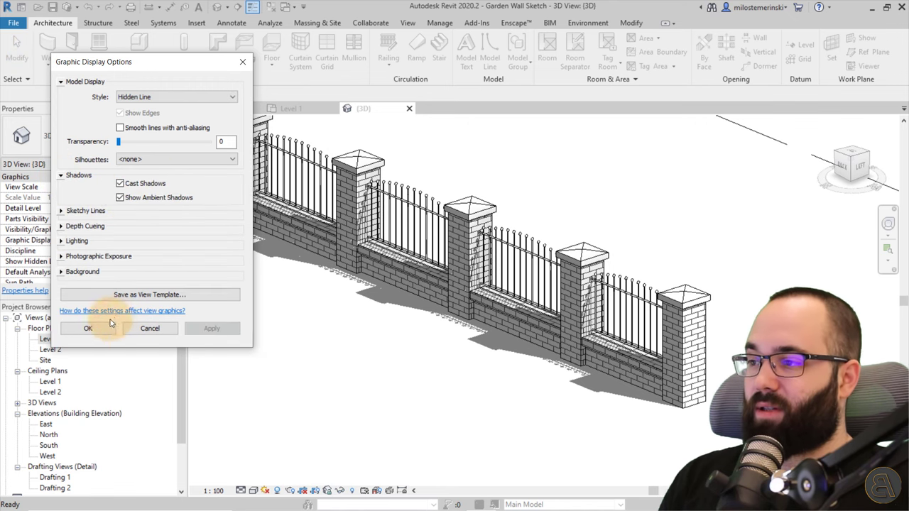
left_click(88, 329)
scroll(625, 334, "up", 2)
scroll(355, 331, "up", 4)
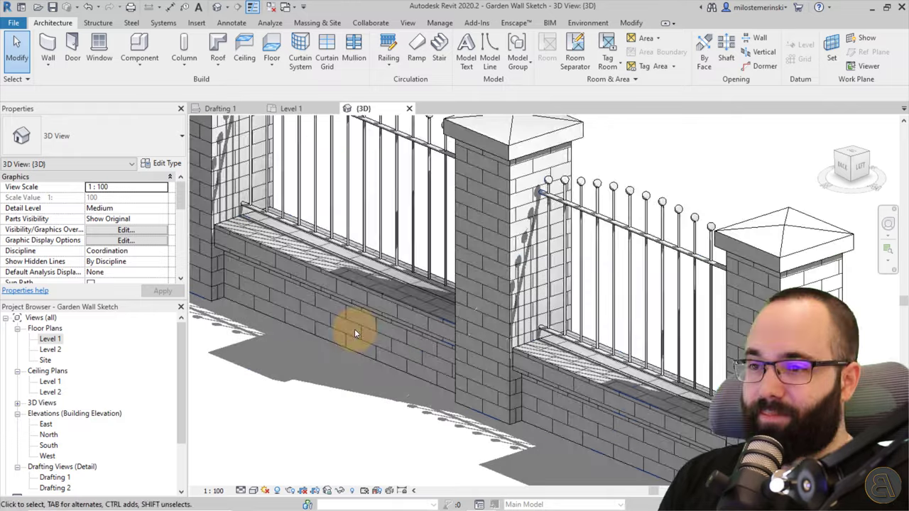
scroll(580, 226, "down", 8)
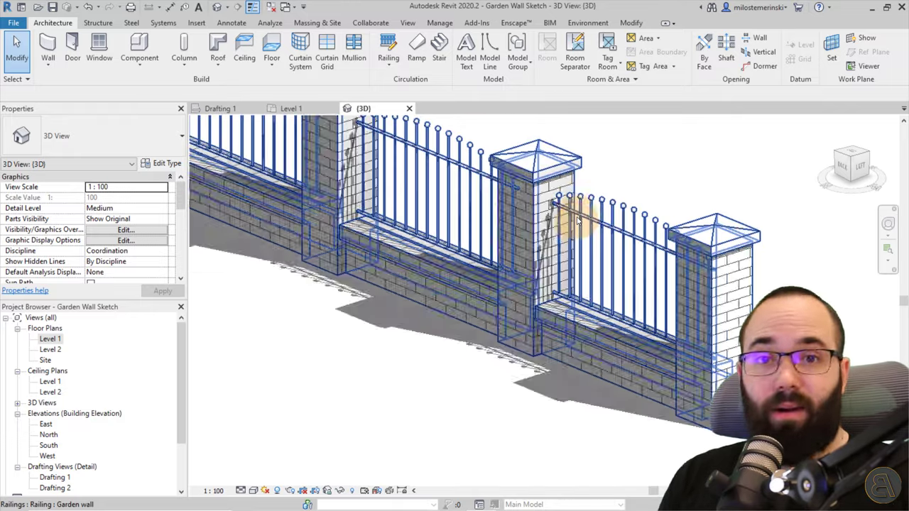
mouse_move(486, 305)
middle_mouse_down("shift")
mouse_move(532, 321)
mouse_move(628, 270)
mouse_move(558, 306)
mouse_move(478, 315)
mouse_move(422, 298)
mouse_move(422, 385)
mouse_move(490, 382)
mouse_move(408, 398)
middle_mouse_up("shift")
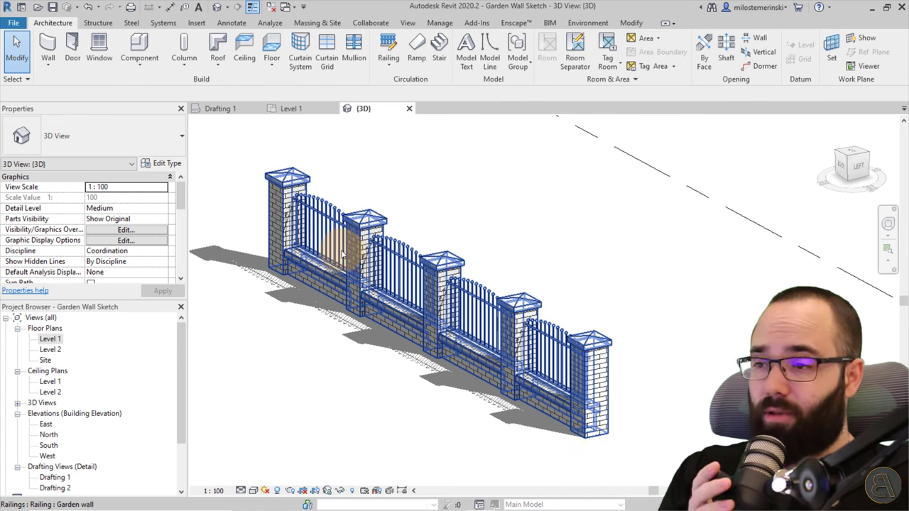
Lengthen the Garden wall railing path to 13800 by dragging its upper-left endpoint
left_click(432, 260)
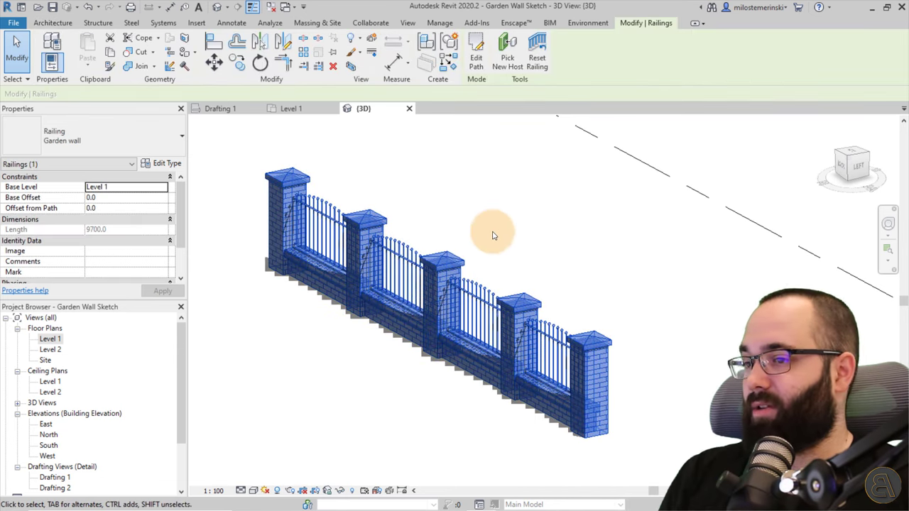
left_click(476, 61)
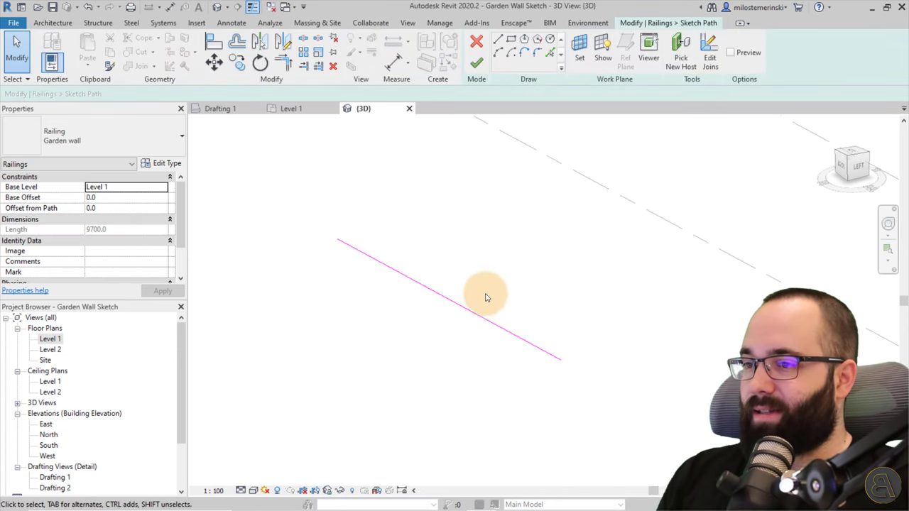
left_click(338, 239)
mouse_move(336, 237)
left_mouse_down()
mouse_move(251, 184)
mouse_move(244, 189)
left_mouse_up()
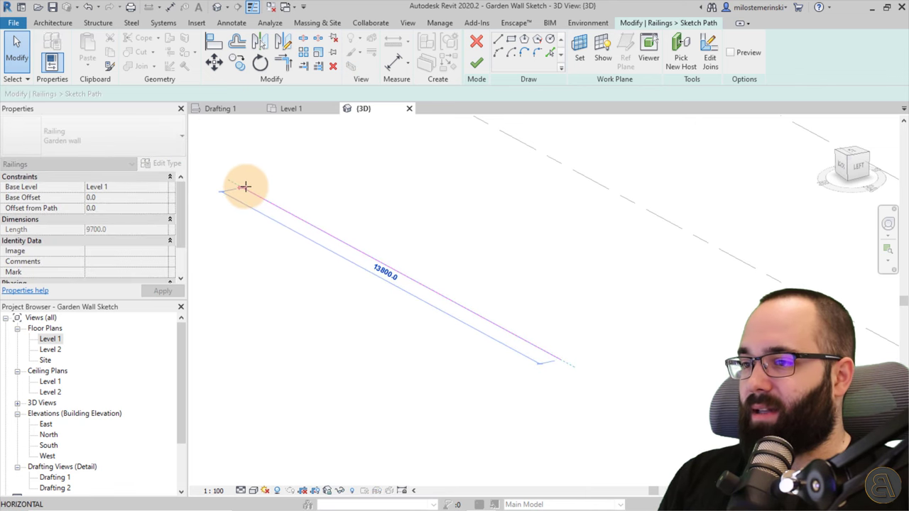
left_click(478, 64)
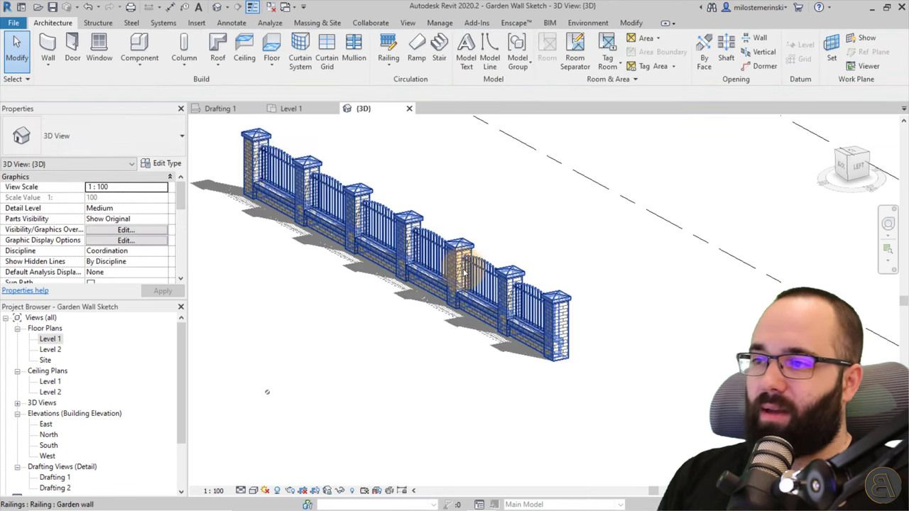